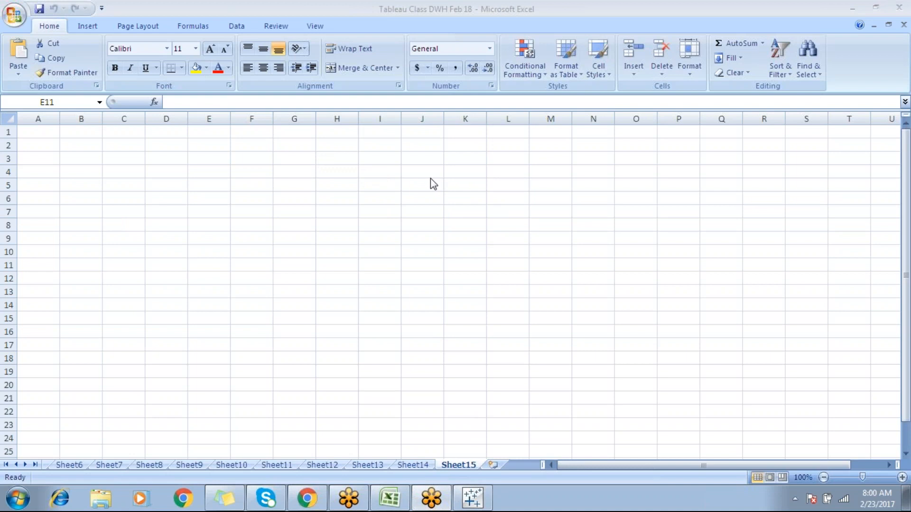
# Switch to Tableau, connect to the Sample - Superstore Excel file with its Orders sheet, and open Sheet 1
pyautogui.click(472, 498)
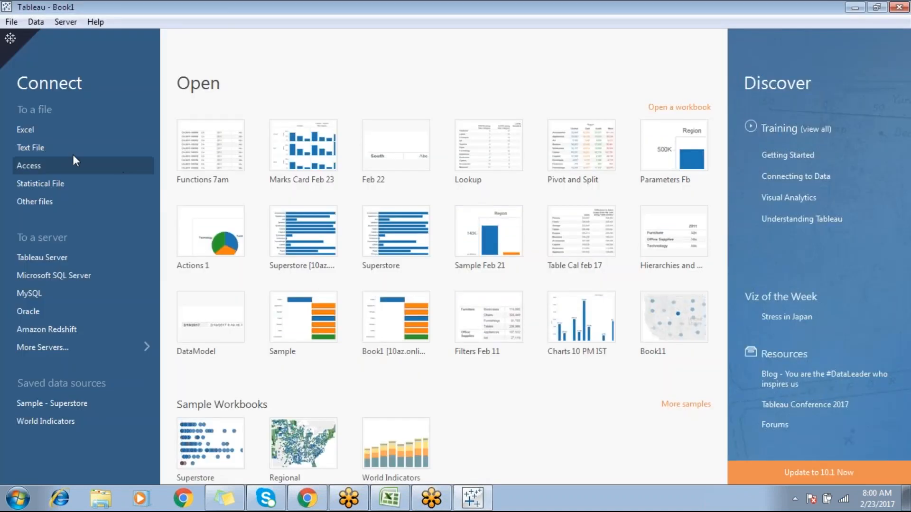
pyautogui.click(53, 131)
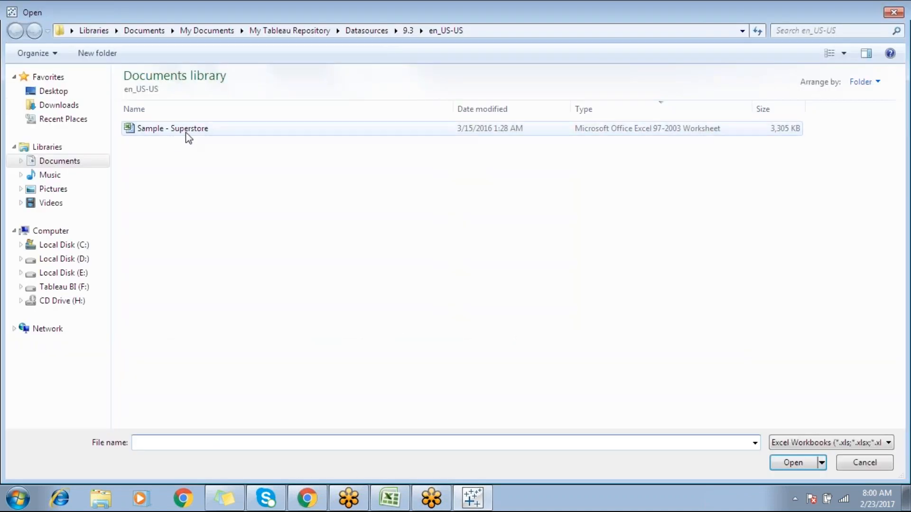
pyautogui.doubleClick(186, 134)
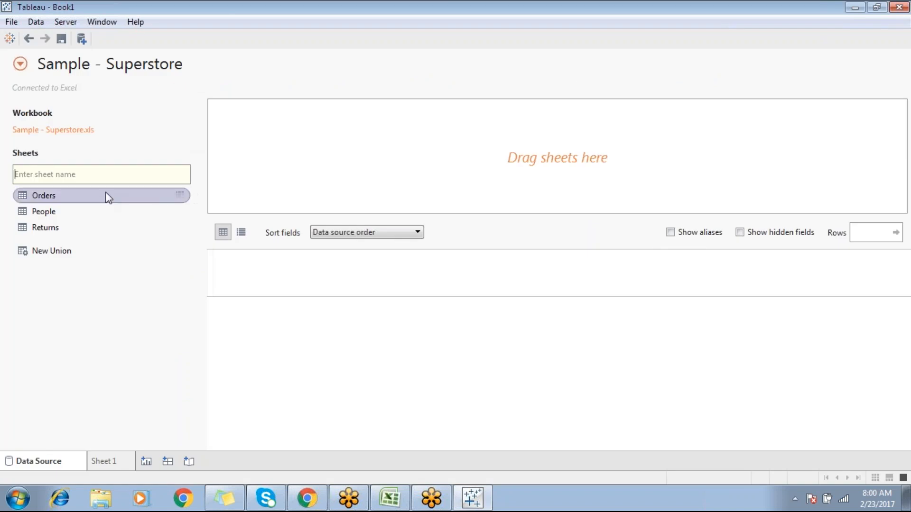
pyautogui.moveTo(109, 197); pyautogui.dragTo(315, 181)
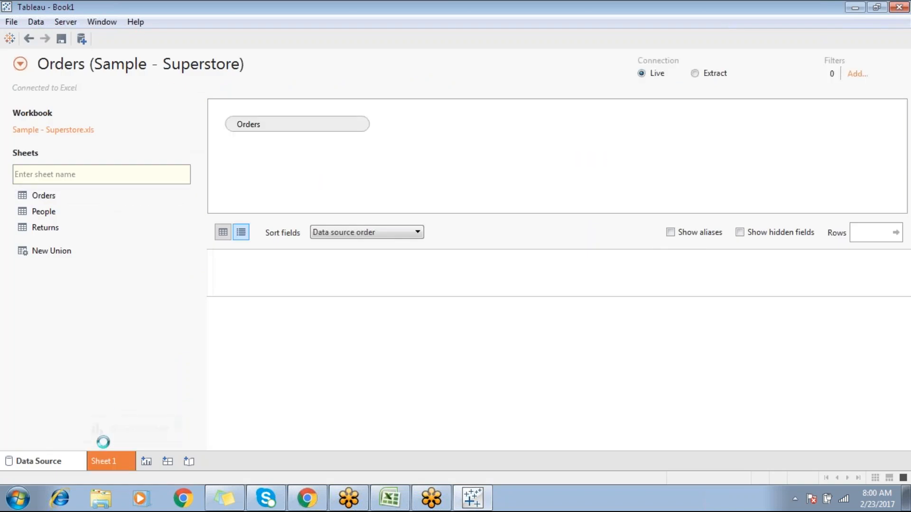
pyautogui.click(104, 461)
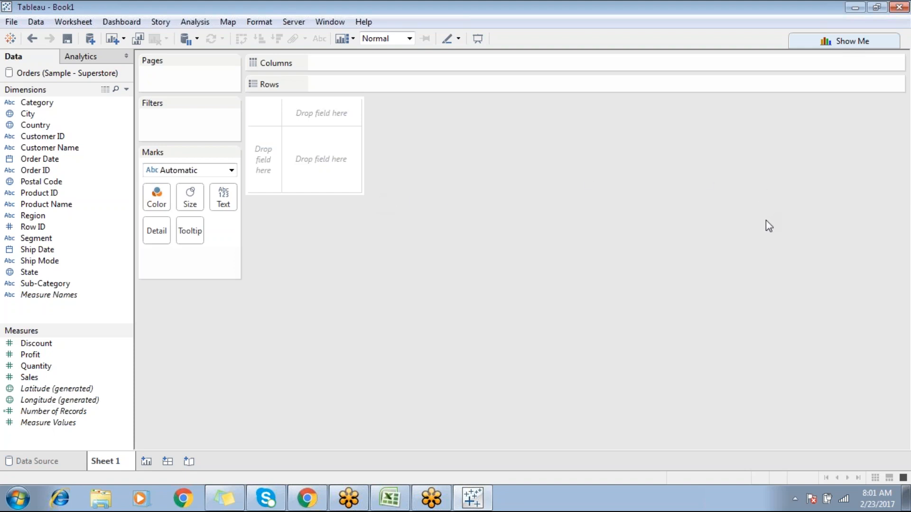
pyautogui.click(904, 229)
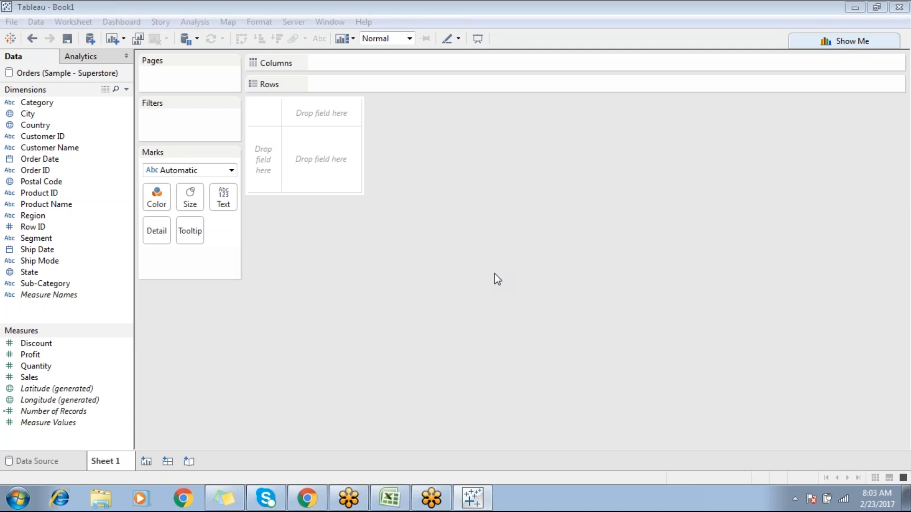
# Switch to Excel and review the topic notes and the Name and Codes table on Sheet14
pyautogui.click(390, 498)
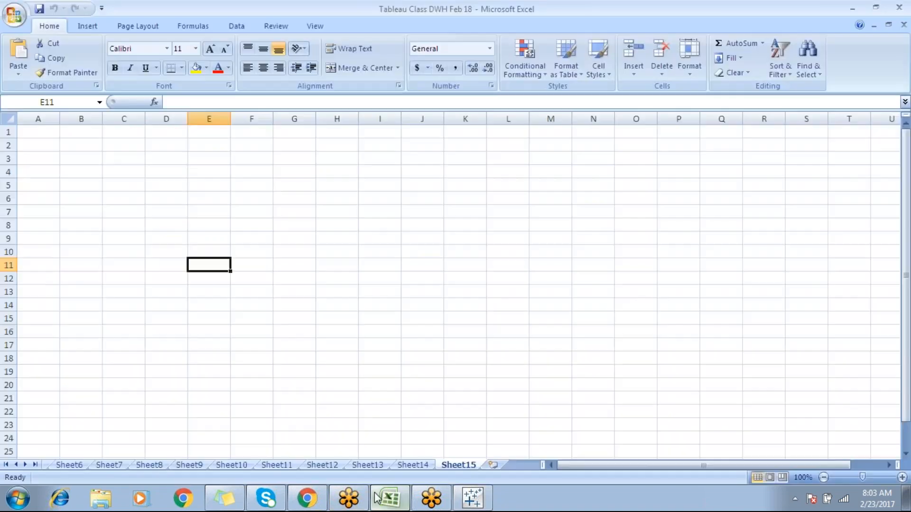
pyautogui.click(413, 465)
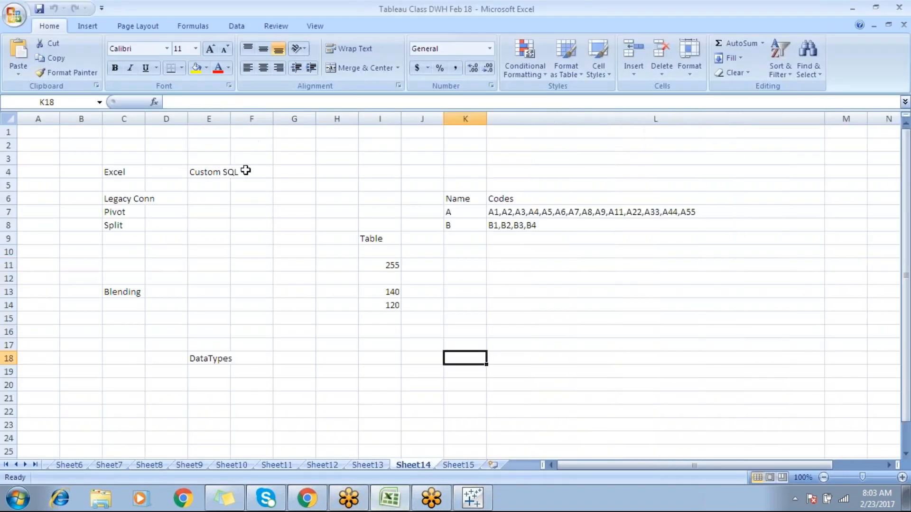
pyautogui.moveTo(120, 212); pyautogui.dragTo(303, 240)
pyautogui.moveTo(467, 208); pyautogui.dragTo(704, 261)
pyautogui.click(533, 341)
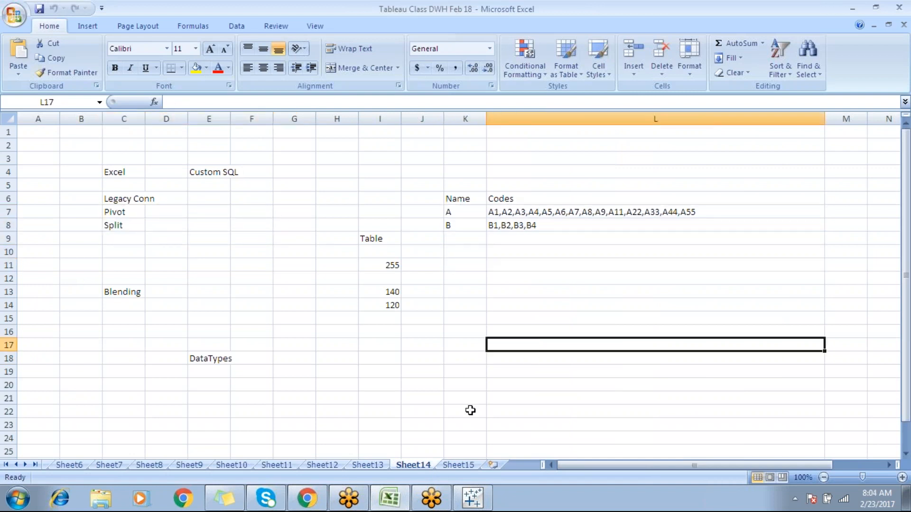
pyautogui.click(467, 464)
pyautogui.click(472, 498)
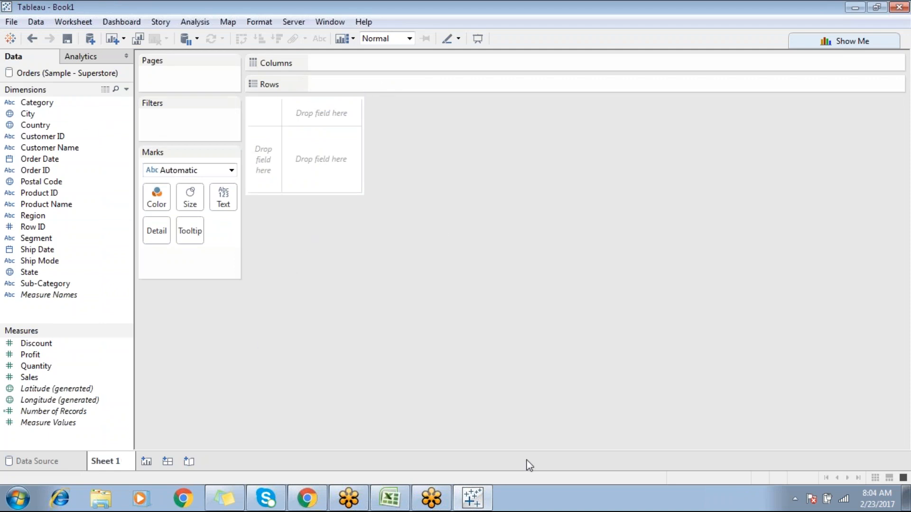
# In Excel's Sheet15, list Sheet, Dashboards and Story in cells D6 to D8, and widen column D to fit
pyautogui.click(389, 498)
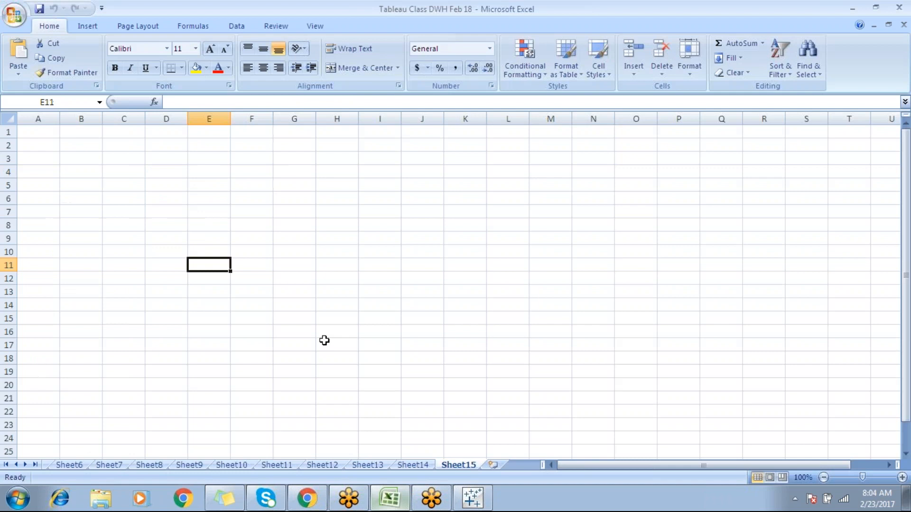
pyautogui.click(164, 200)
pyautogui.write('Sheet')
pyautogui.press('Return')
pyautogui.write('Dashboards')
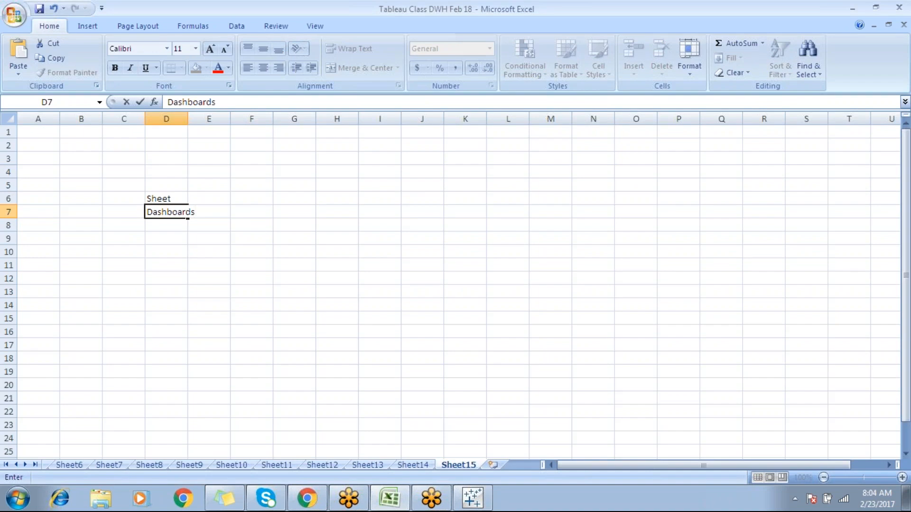
pyautogui.press('Return')
pyautogui.write('Story')
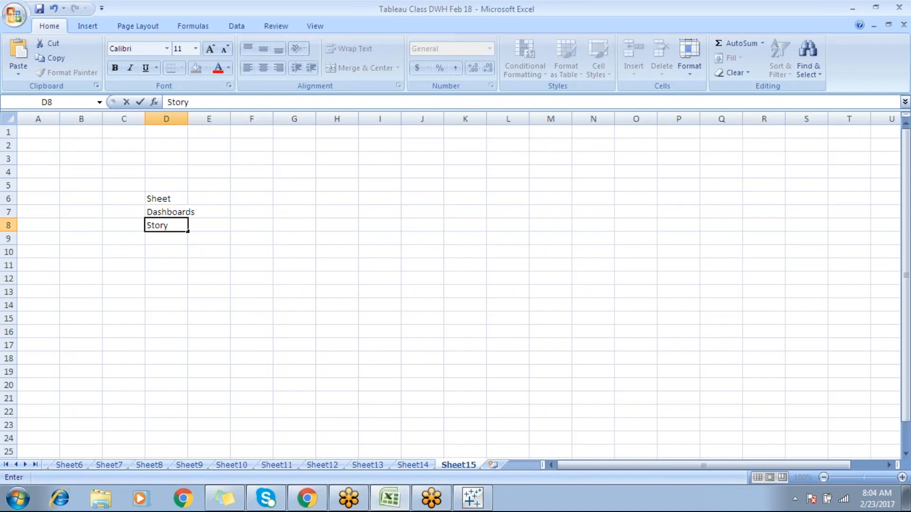
pyautogui.press('Return')
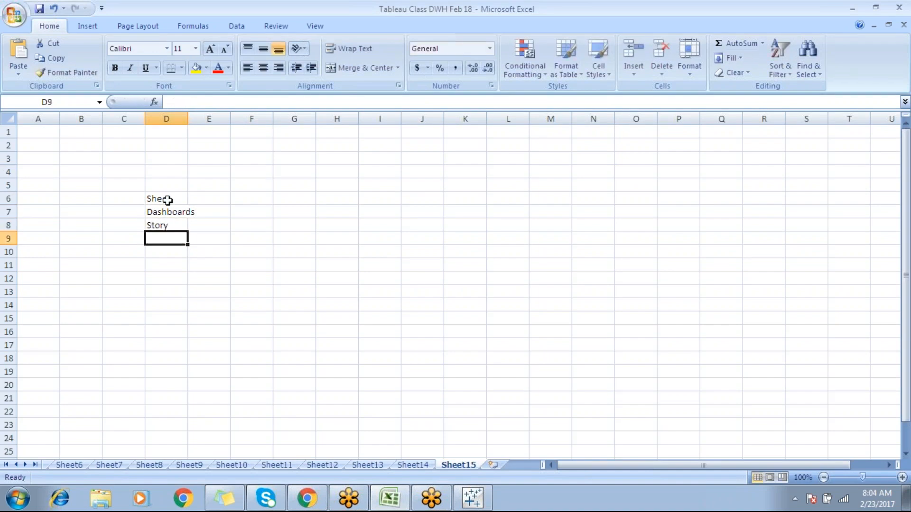
pyautogui.moveTo(188, 118); pyautogui.dragTo(216, 118)
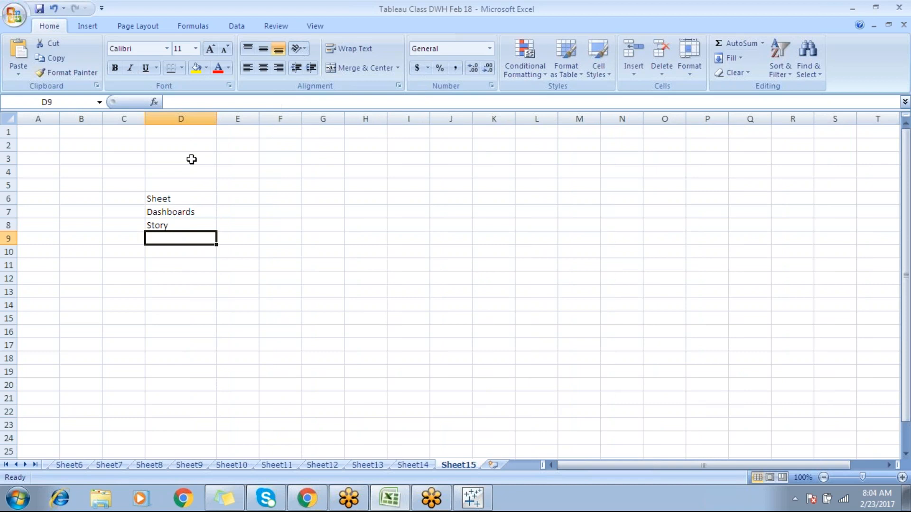
# Switch to Tableau and build a bar chart on Sheet 1 with Sub-Category on Rows and Sales on Columns
pyautogui.click(461, 497)
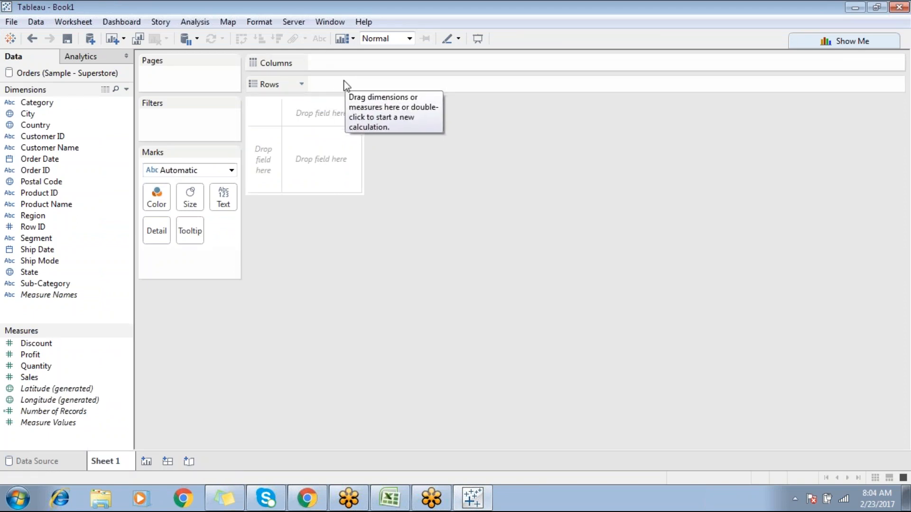
pyautogui.moveTo(69, 283); pyautogui.dragTo(313, 84)
pyautogui.click(71, 377)
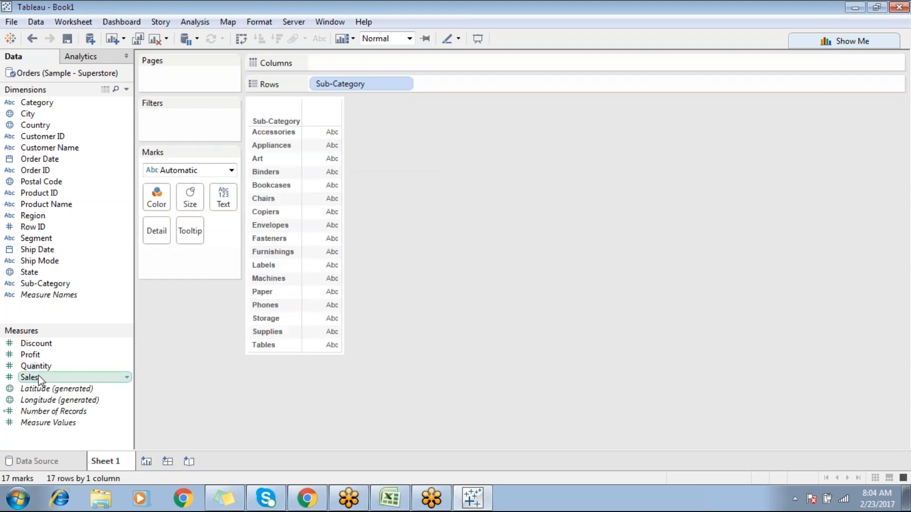
pyautogui.moveTo(70, 356); pyautogui.dragTo(346, 64)
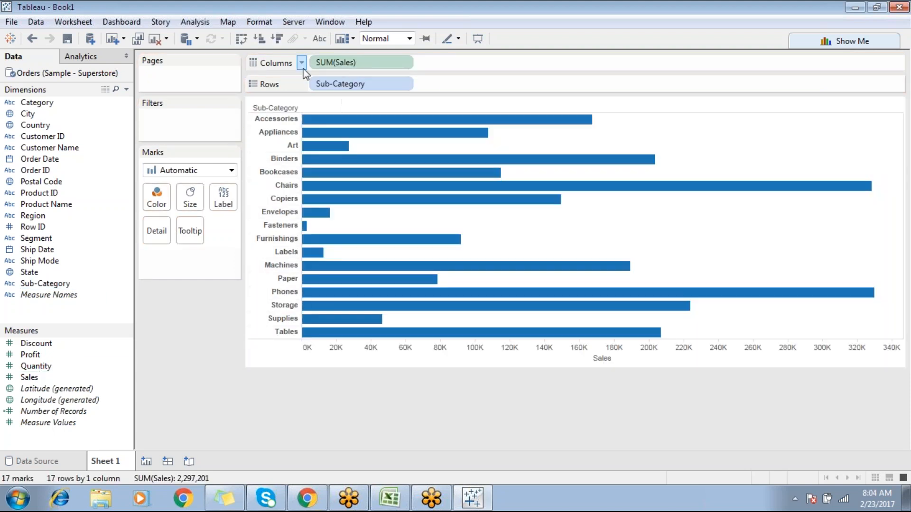
# Swap the rows and columns of Sheet 1 back and forth, ending with Sub-Category on Columns and Sales on Rows
pyautogui.click(242, 40)
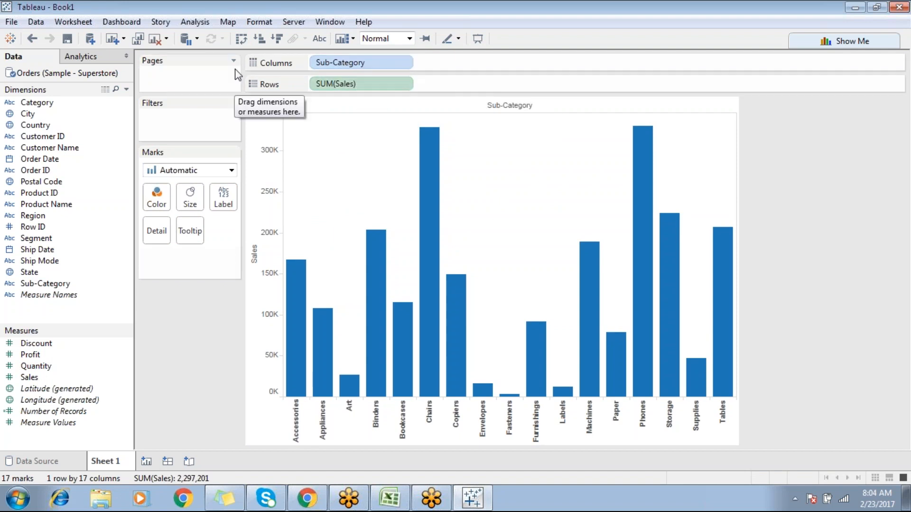
pyautogui.click(241, 38)
pyautogui.click(241, 38)
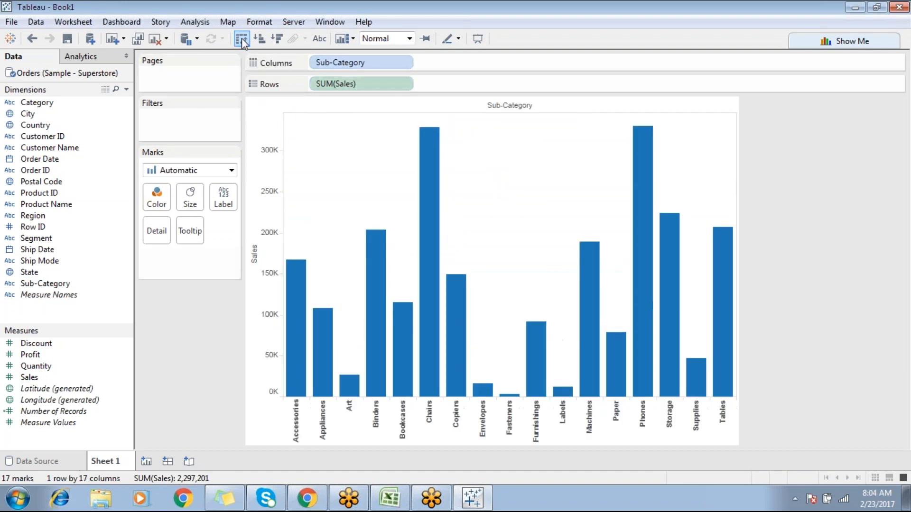
pyautogui.click(241, 38)
pyautogui.click(241, 38)
# Add a second worksheet and compare it with Sheet 1, ending on the new blank sheet
pyautogui.click(147, 461)
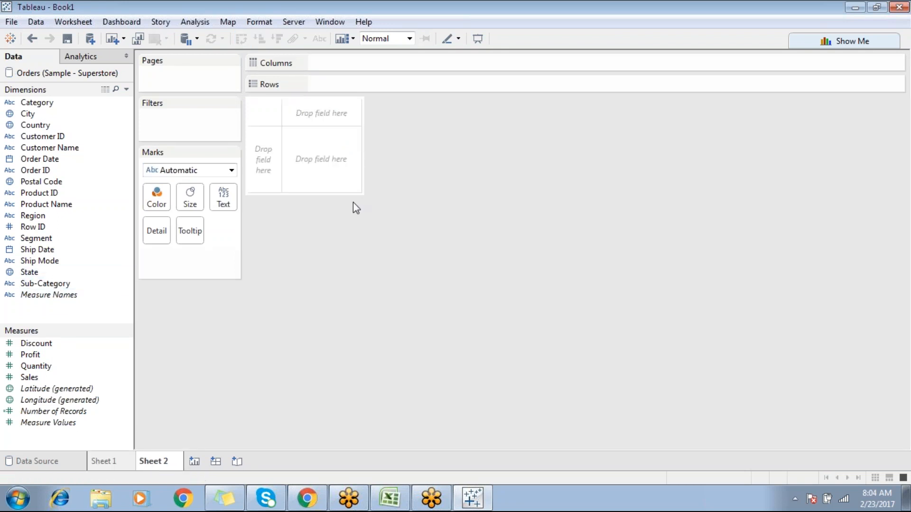
pyautogui.click(102, 460)
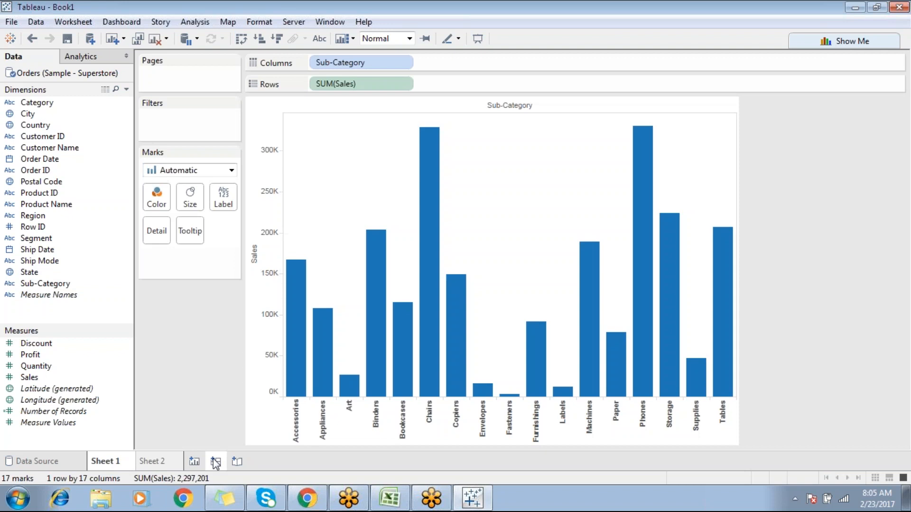
pyautogui.click(161, 463)
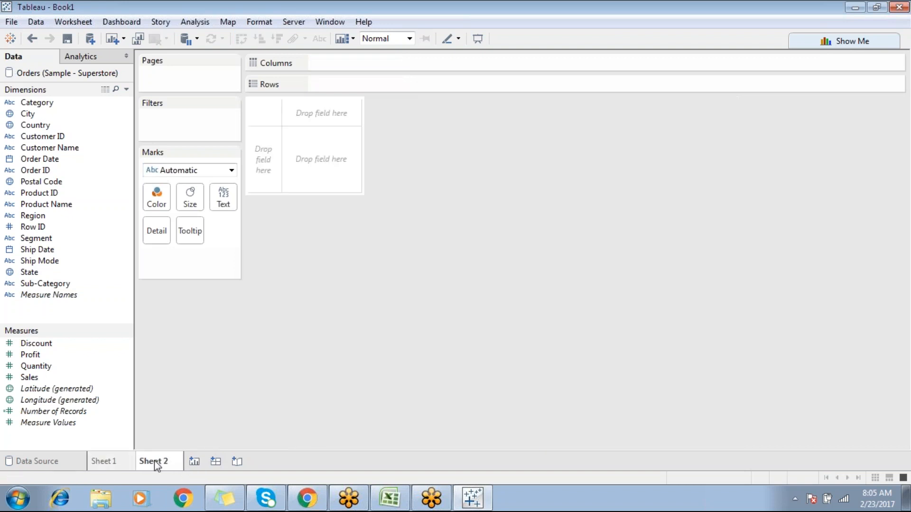
pyautogui.click(128, 460)
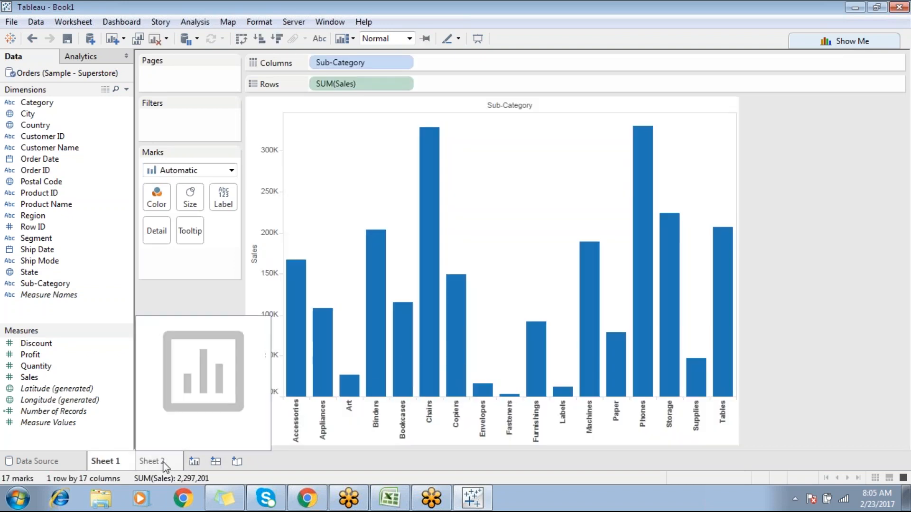
pyautogui.click(139, 461)
pyautogui.click(123, 463)
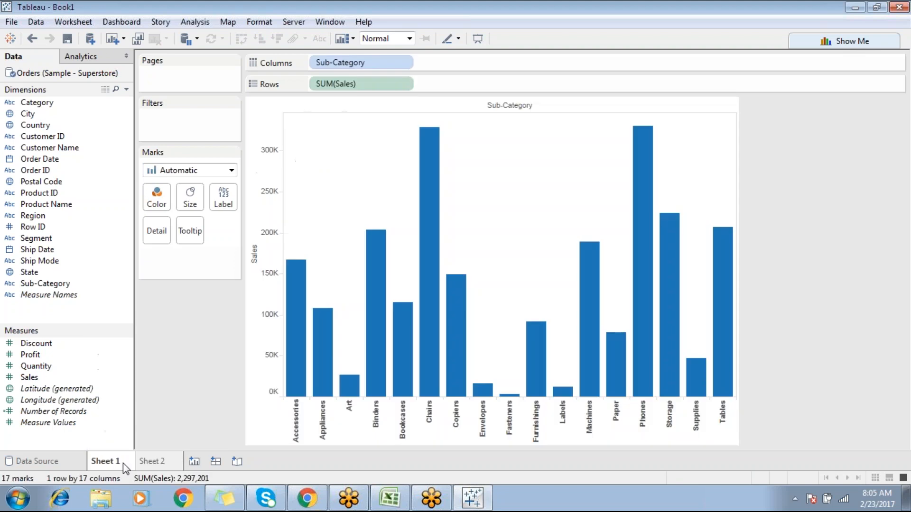
pyautogui.click(166, 460)
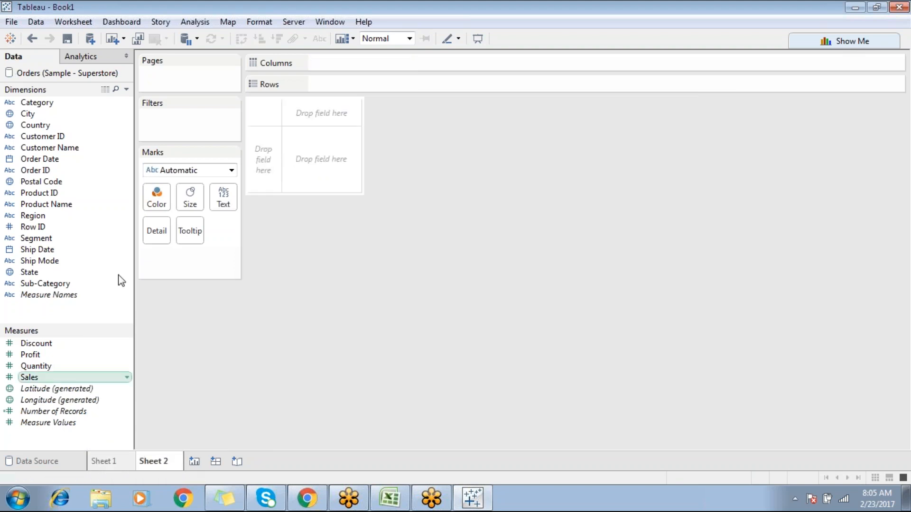
# Build a vertical bar chart on Sheet 2 with Sub-Category on Columns and Sales on Rows
pyautogui.doubleClick(53, 283)
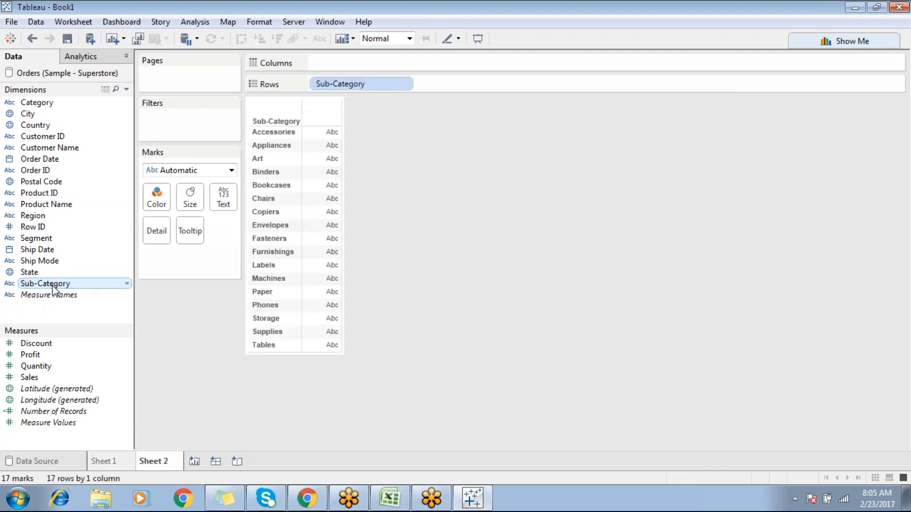
pyautogui.doubleClick(37, 380)
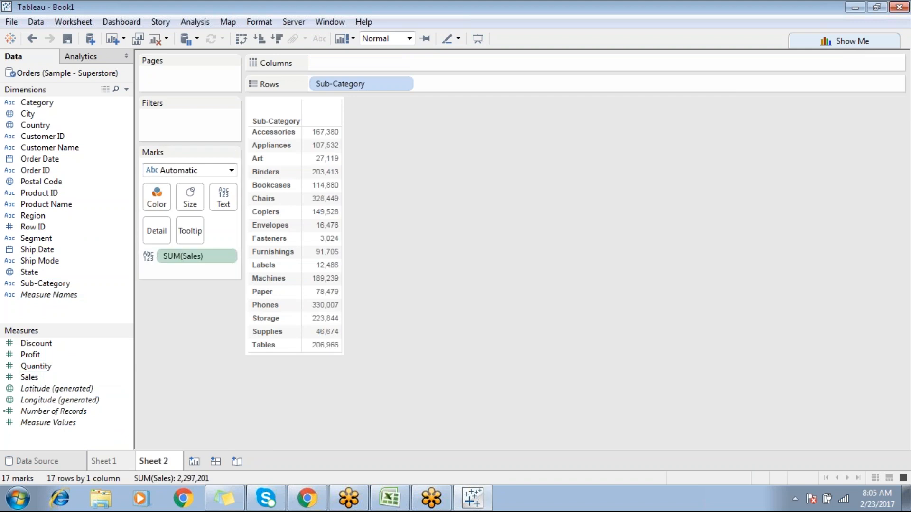
pyautogui.moveTo(189, 255); pyautogui.dragTo(364, 61)
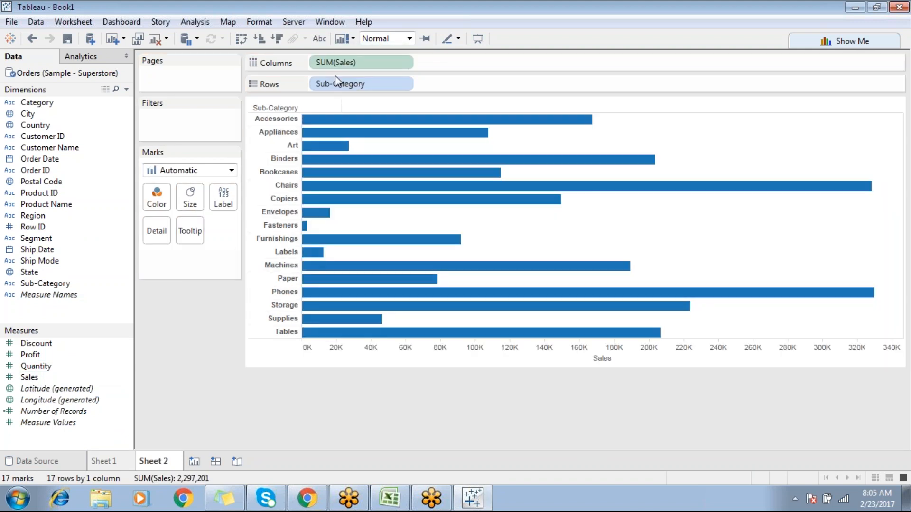
pyautogui.click(240, 38)
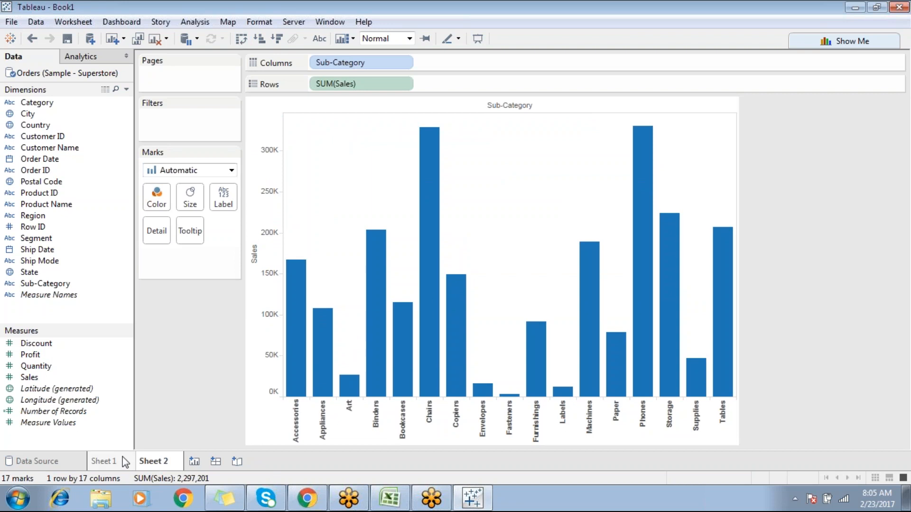
# Label the bars on Sheet 1 with Sales and compare the chart with Sheet 2
pyautogui.click(122, 458)
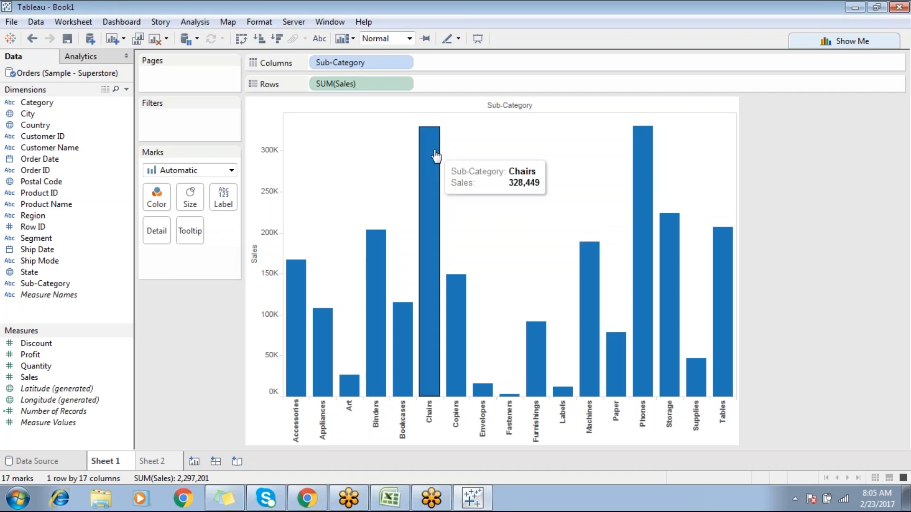
pyautogui.moveTo(29, 378); pyautogui.dragTo(223, 202)
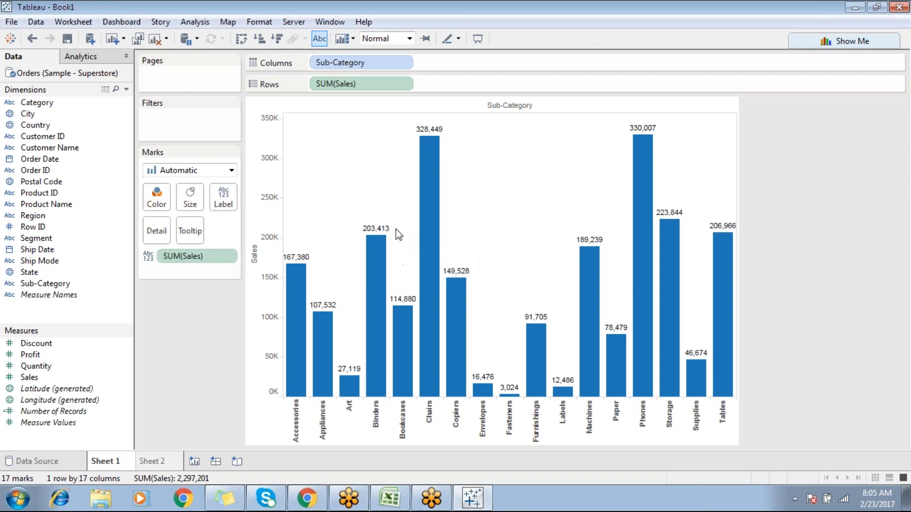
pyautogui.click(175, 461)
pyautogui.click(119, 464)
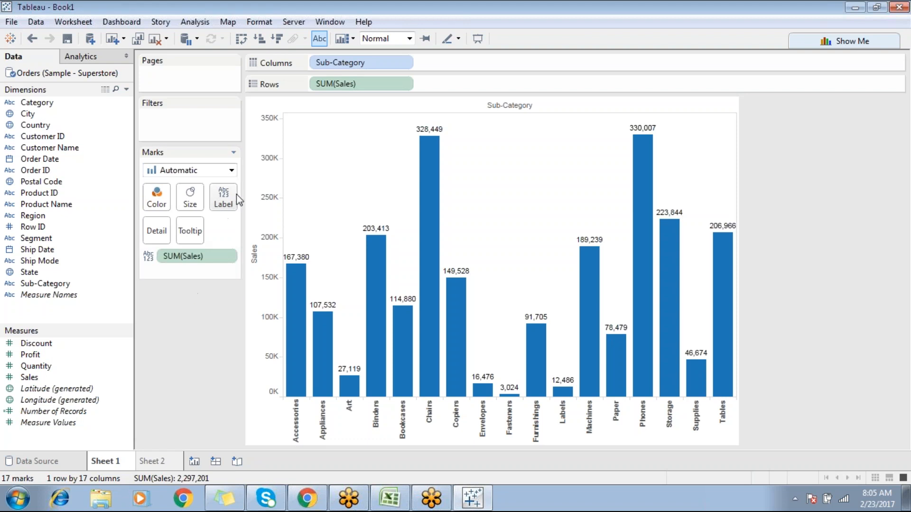
# Make the Sales labels on Sheet 1's bars bold
pyautogui.click(226, 203)
pyautogui.click(338, 282)
pyautogui.click(312, 318)
pyautogui.click(400, 205)
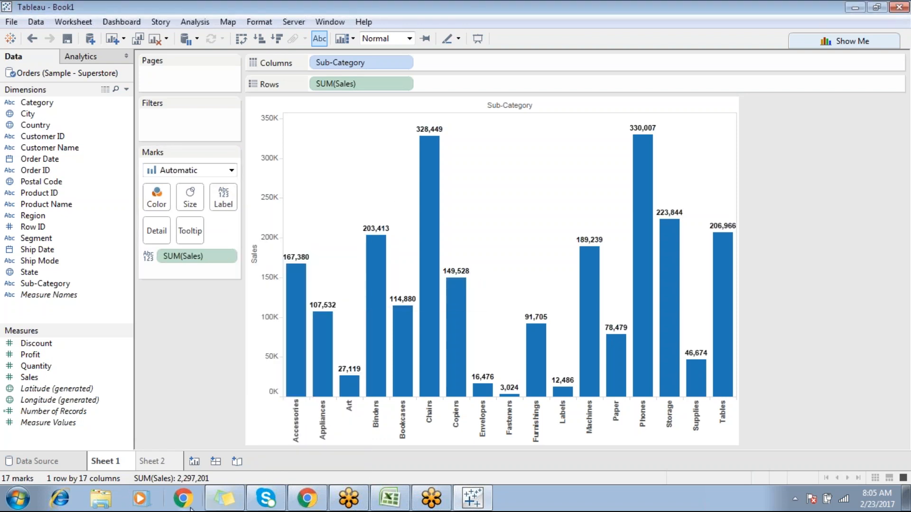
# Label the bars on Sheet 2 with Sales
pyautogui.click(151, 459)
pyautogui.moveTo(30, 377); pyautogui.dragTo(221, 214)
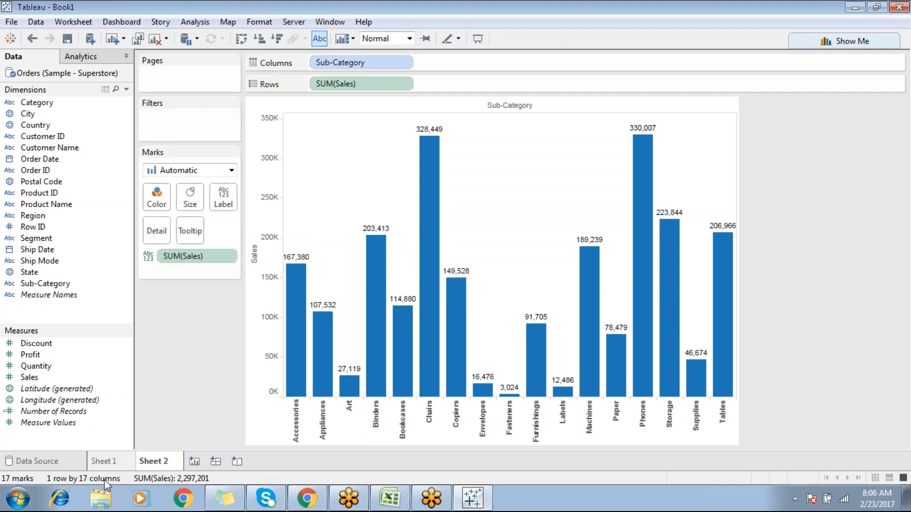
# Compare the bar labels on Sheet 1 and Sheet 2
pyautogui.click(104, 460)
pyautogui.click(147, 459)
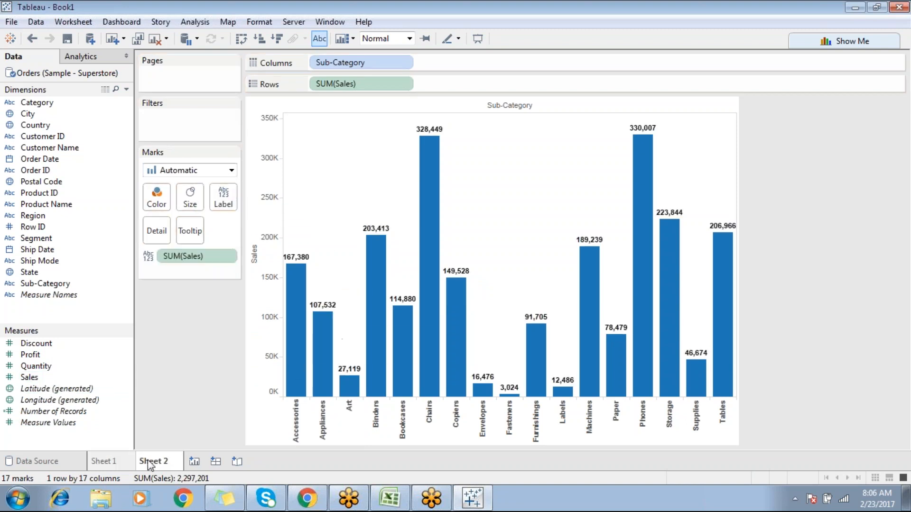
pyautogui.moveTo(343, 194); pyautogui.dragTo(466, 266)
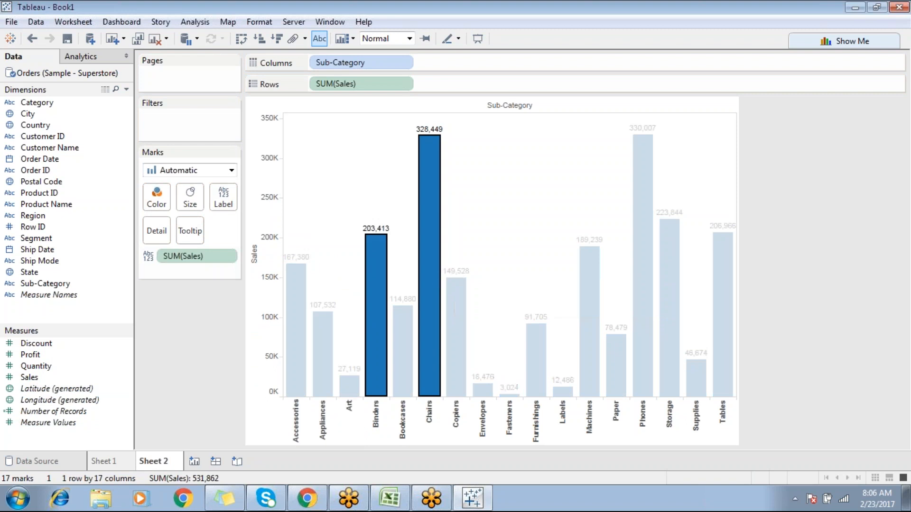
pyautogui.click(340, 246)
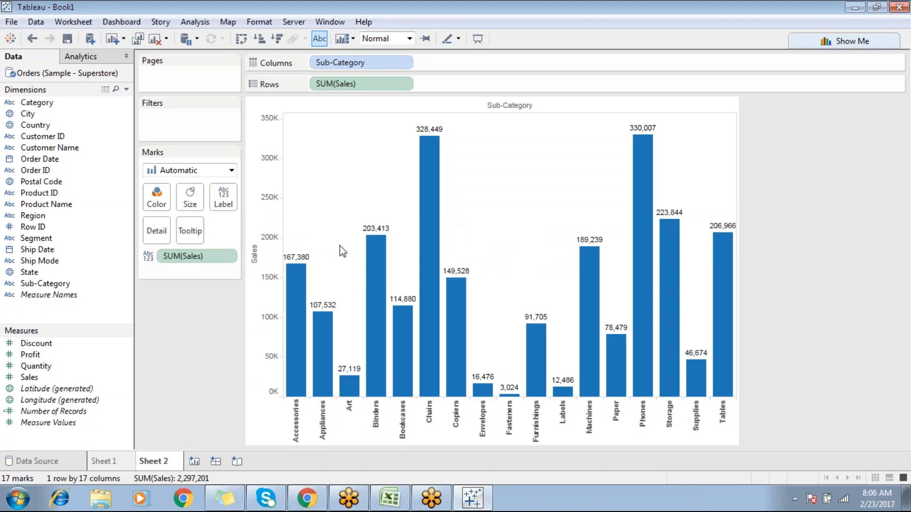
pyautogui.click(119, 459)
pyautogui.moveTo(341, 223); pyautogui.dragTo(441, 232)
pyautogui.click(323, 221)
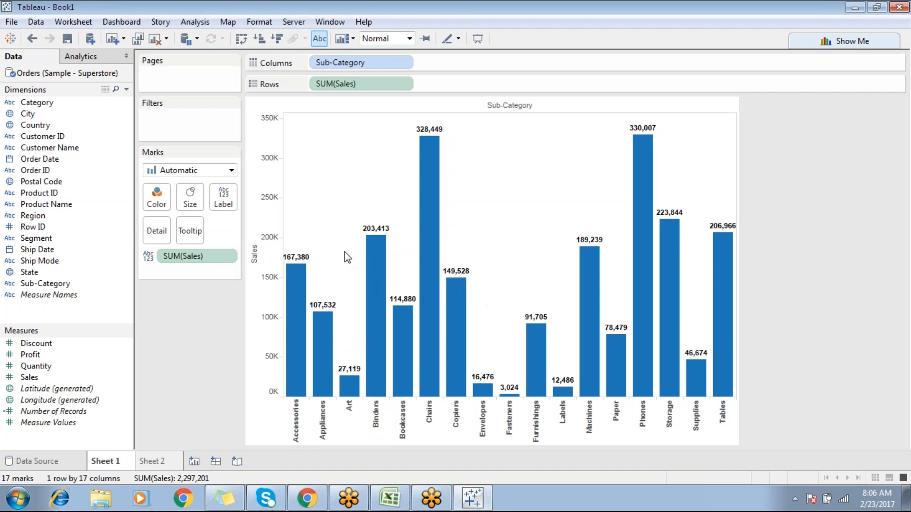
# Recolour the bars on Sheet 1 light green
pyautogui.click(156, 198)
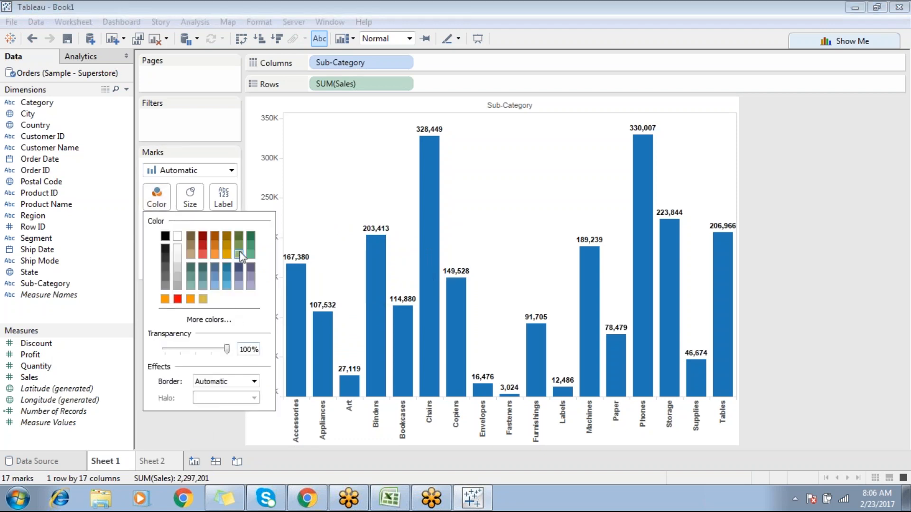
pyautogui.click(250, 236)
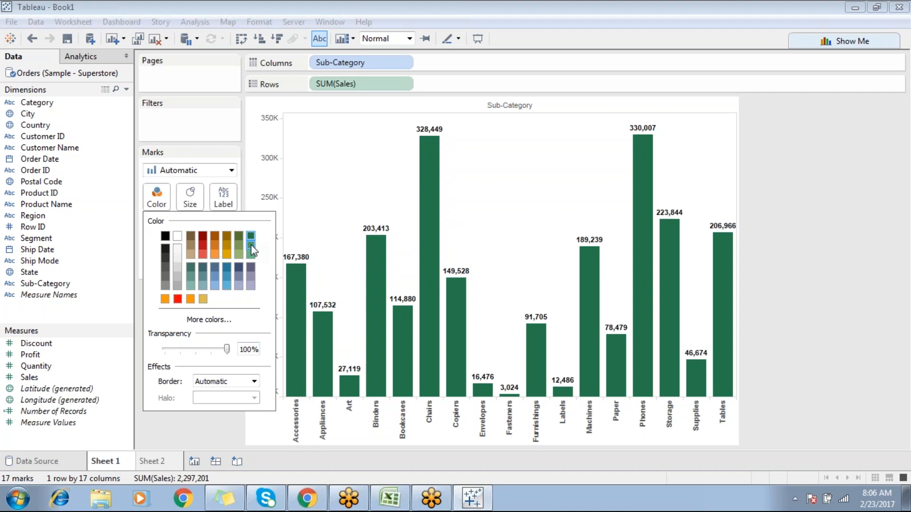
pyautogui.click(251, 247)
pyautogui.click(250, 237)
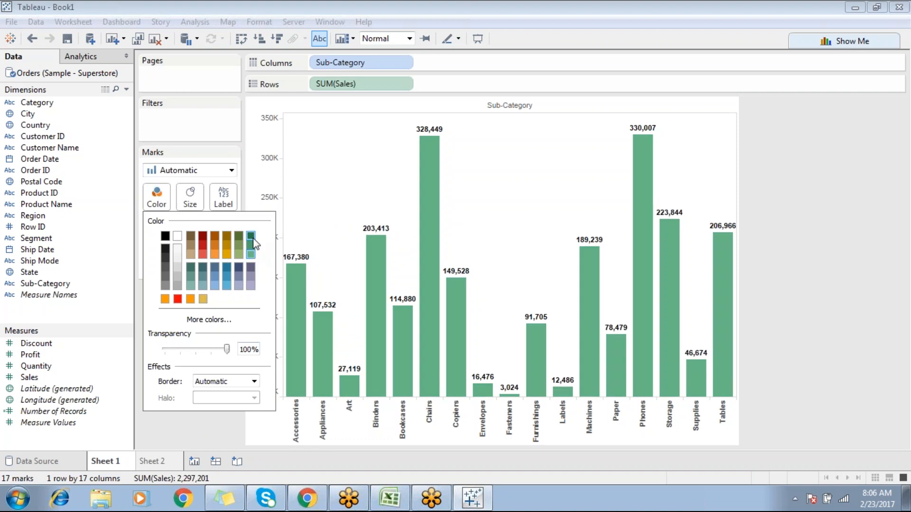
pyautogui.click(251, 247)
pyautogui.click(335, 218)
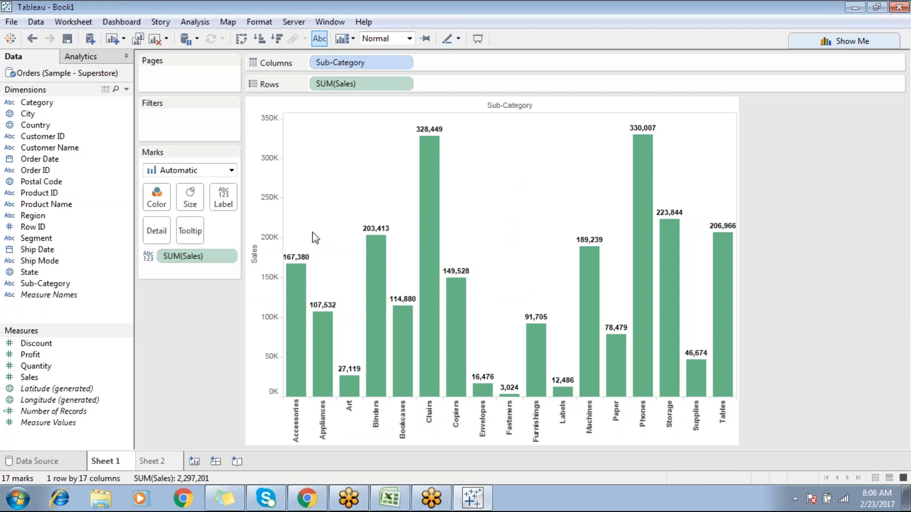
# Add a new blank worksheet after Sheet 2
pyautogui.rightClick(115, 460)
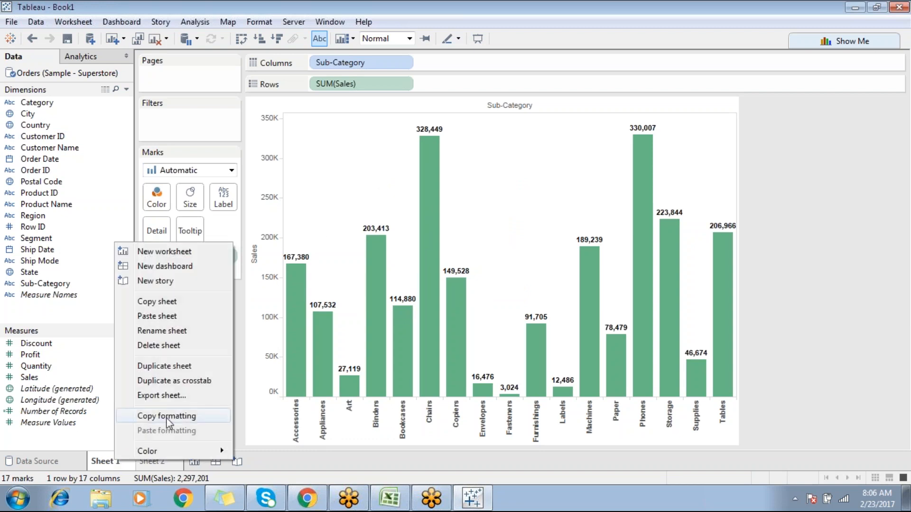
pyautogui.click(362, 138)
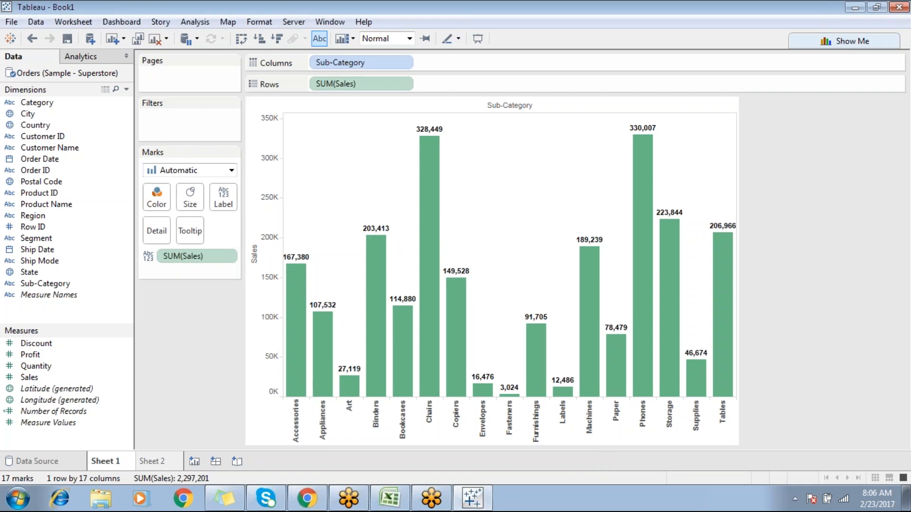
pyautogui.click(154, 461)
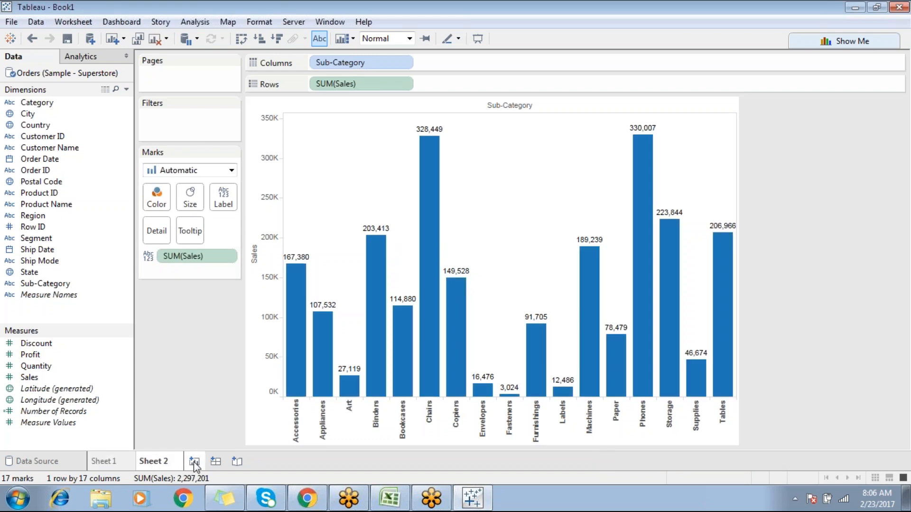
pyautogui.click(194, 462)
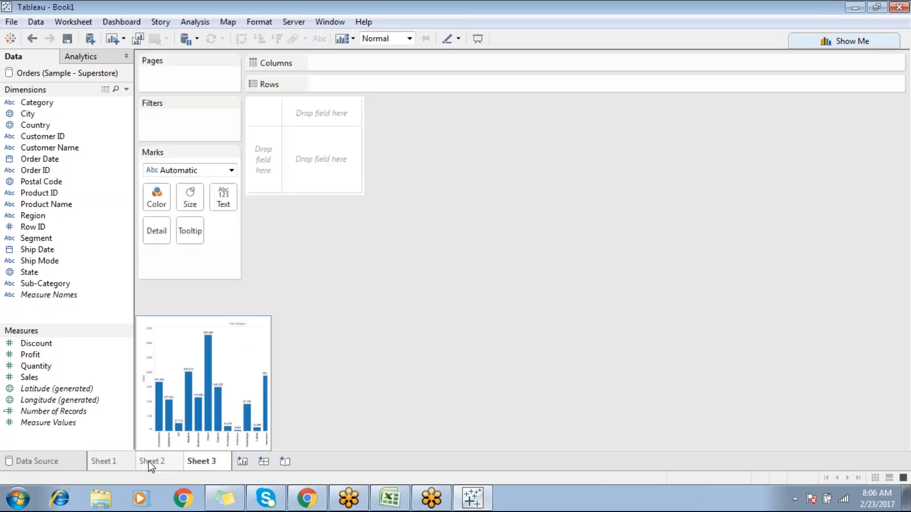
# Make the default worksheet font on Sheet 1 bold and dark green
pyautogui.click(151, 465)
pyautogui.click(110, 463)
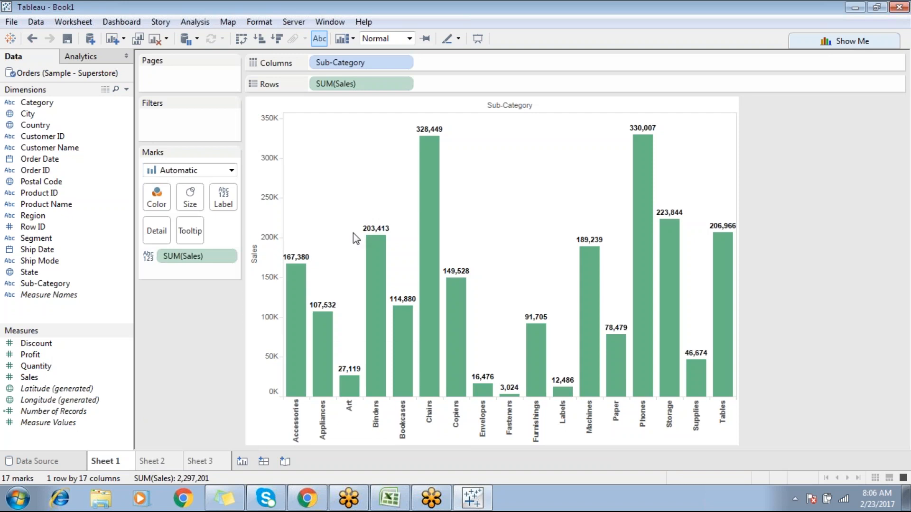
pyautogui.click(259, 22)
pyautogui.click(275, 71)
pyautogui.click(90, 125)
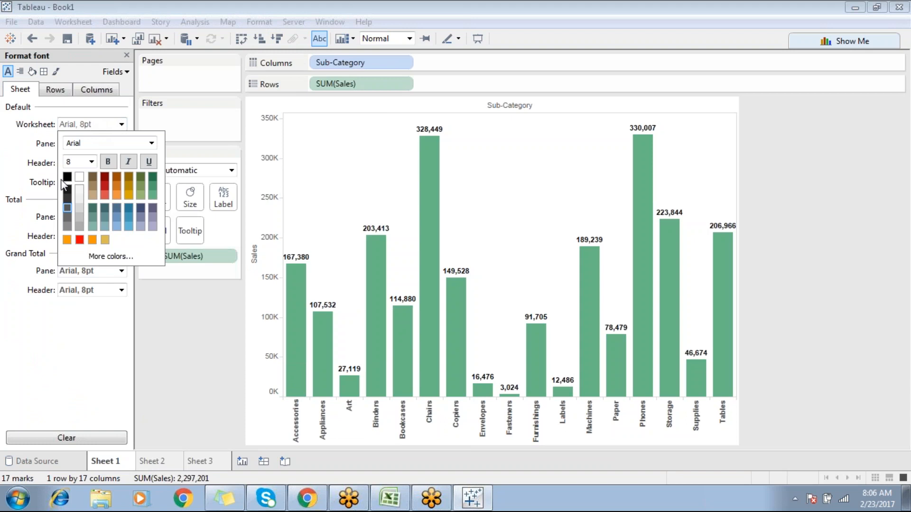
pyautogui.click(107, 162)
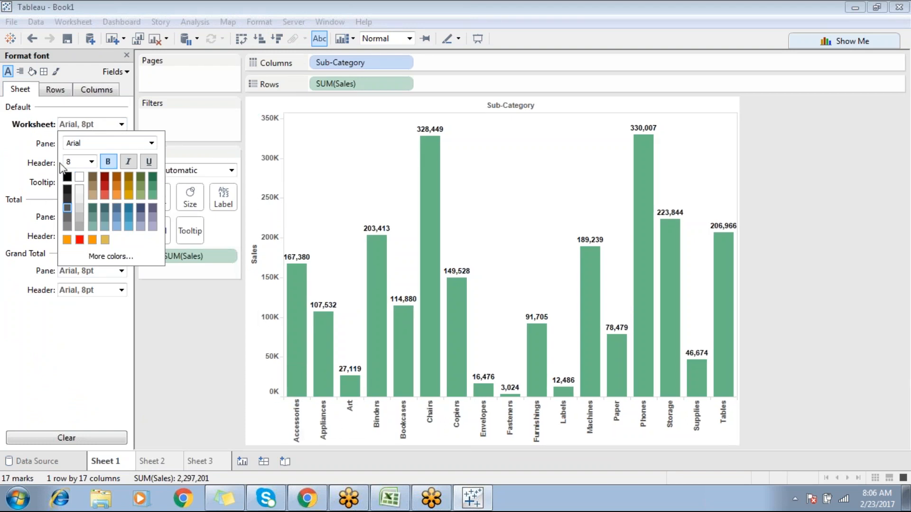
pyautogui.click(67, 177)
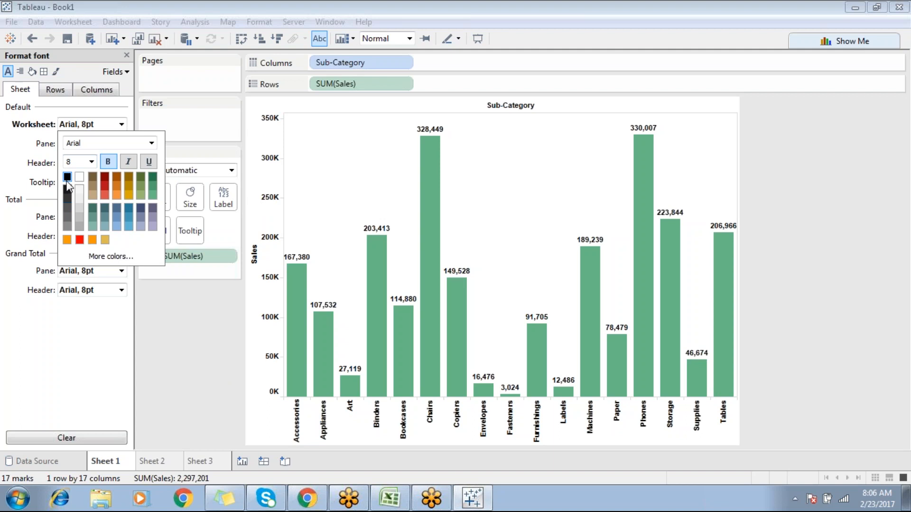
pyautogui.click(105, 177)
pyautogui.click(152, 177)
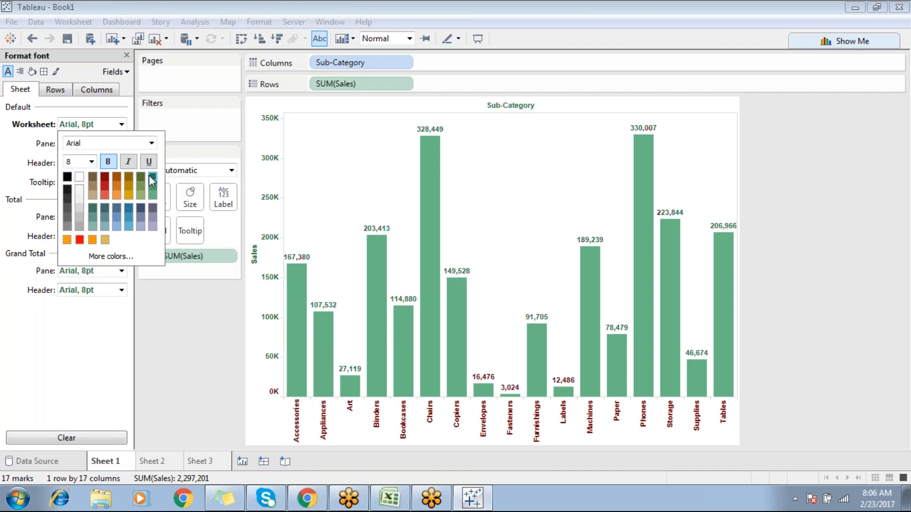
# Set the default worksheet font on Sheet 1 to 9 pt italic
pyautogui.click(91, 162)
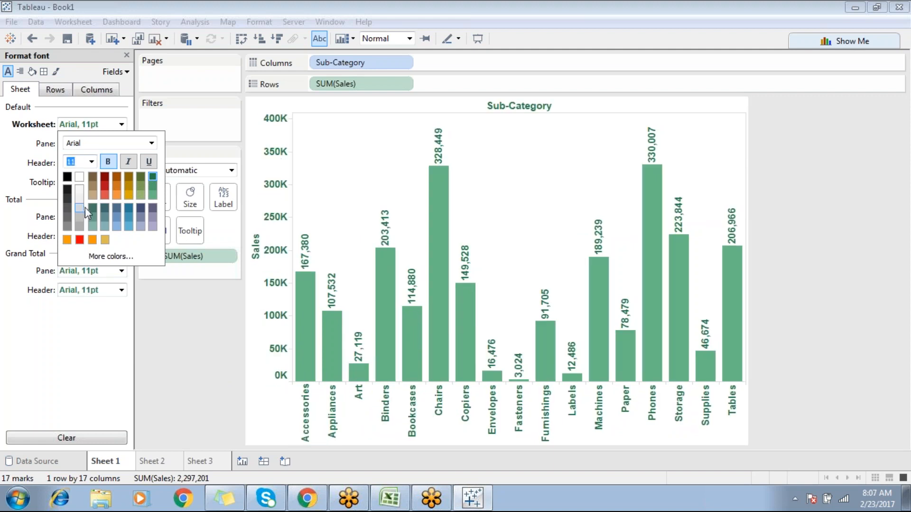
pyautogui.click(91, 162)
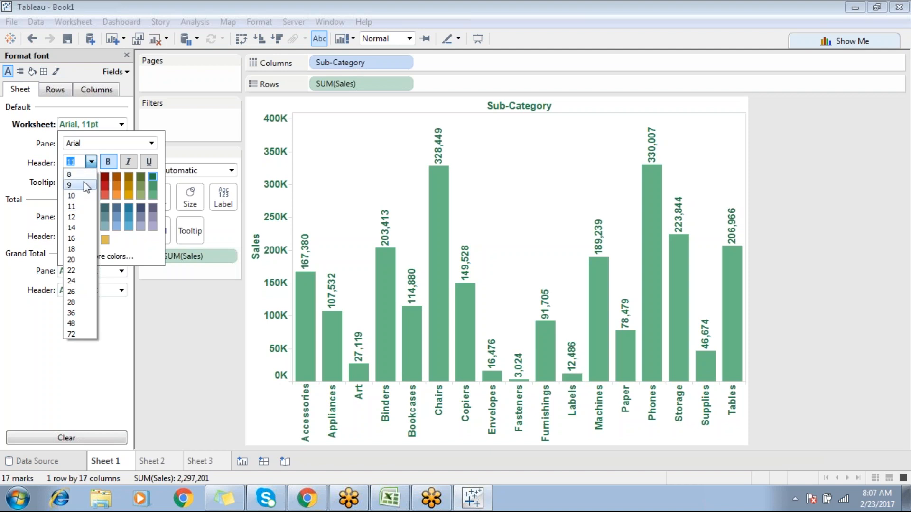
pyautogui.click(82, 185)
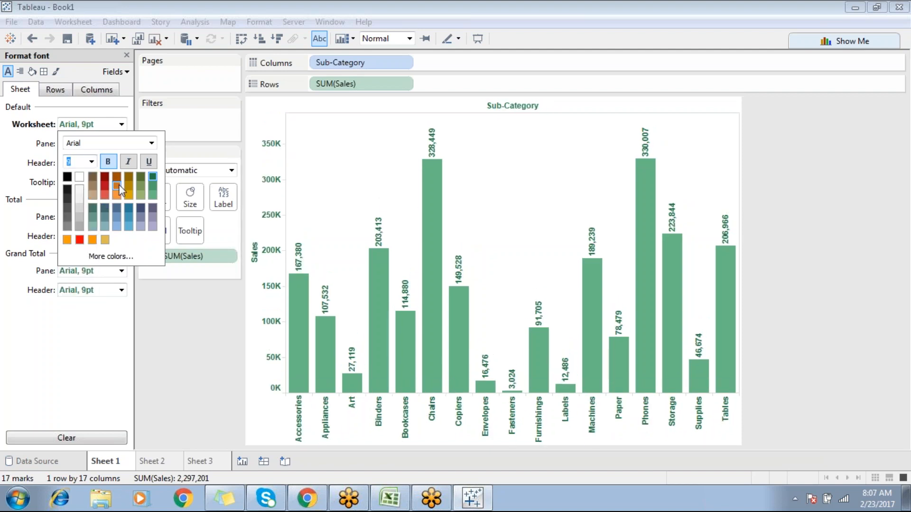
pyautogui.click(129, 162)
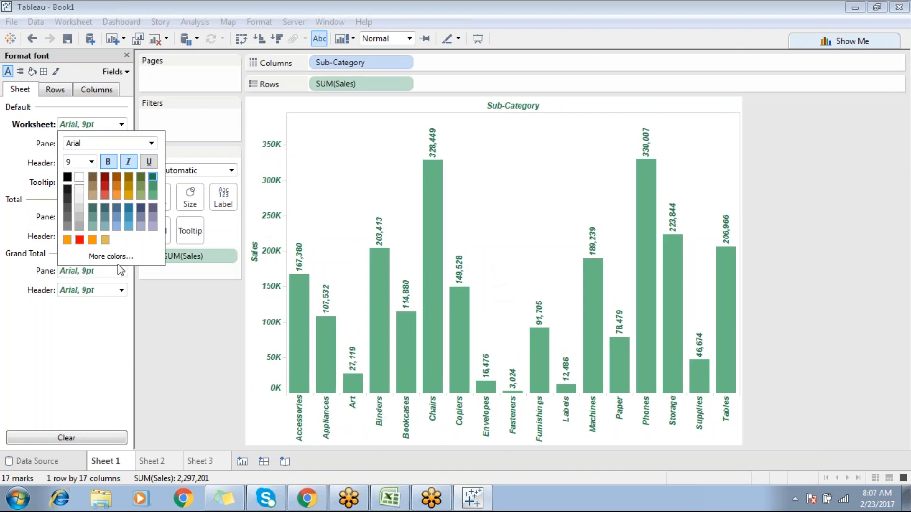
pyautogui.click(185, 326)
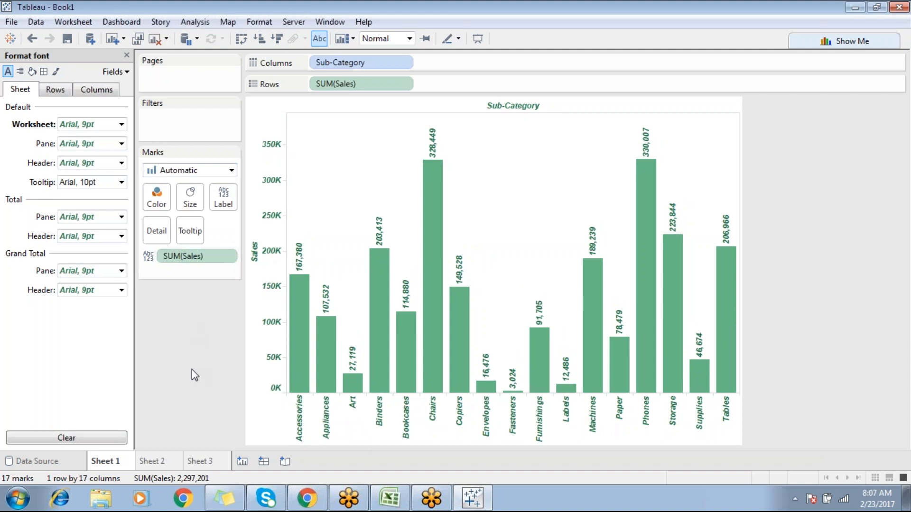
# Close the font formatting settings and check the label settings on Sheet 2
pyautogui.click(153, 464)
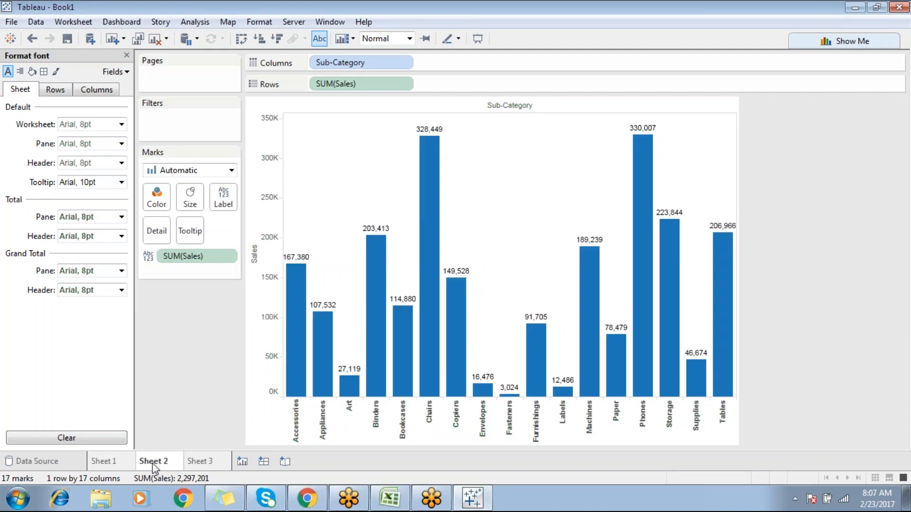
pyautogui.click(126, 55)
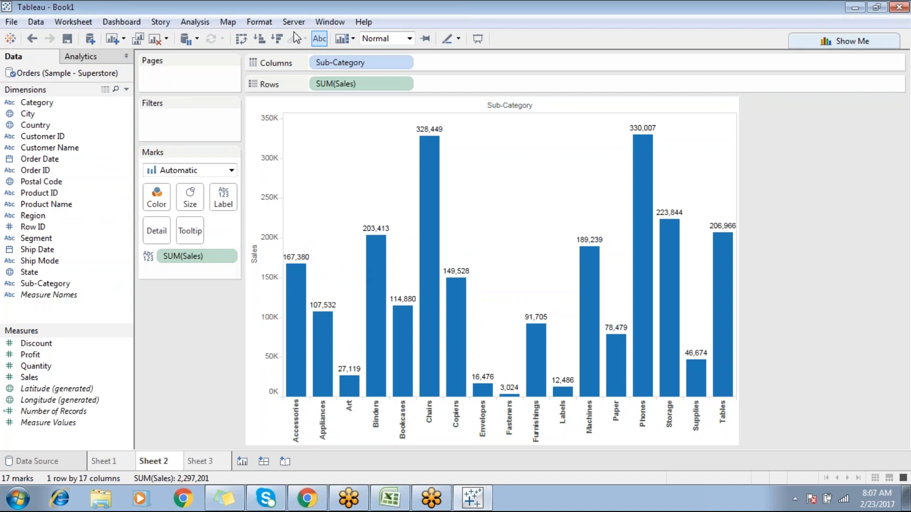
pyautogui.click(221, 204)
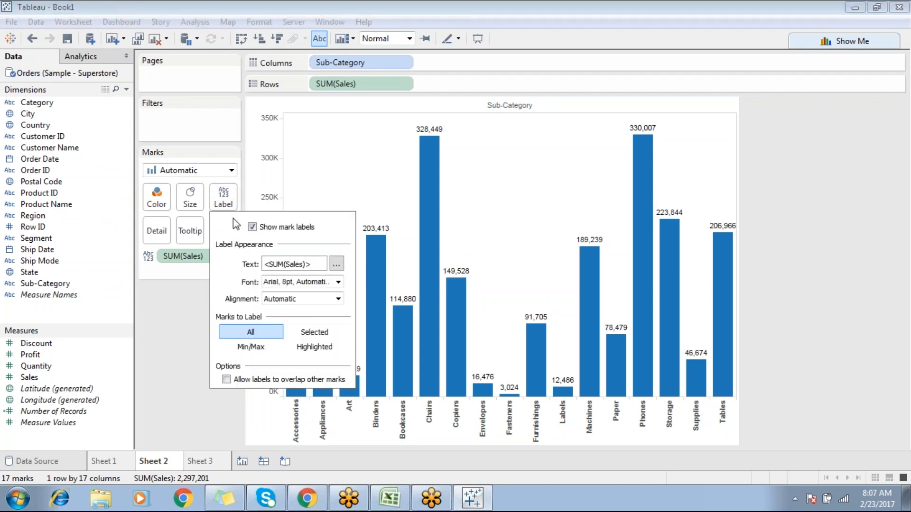
pyautogui.click(318, 188)
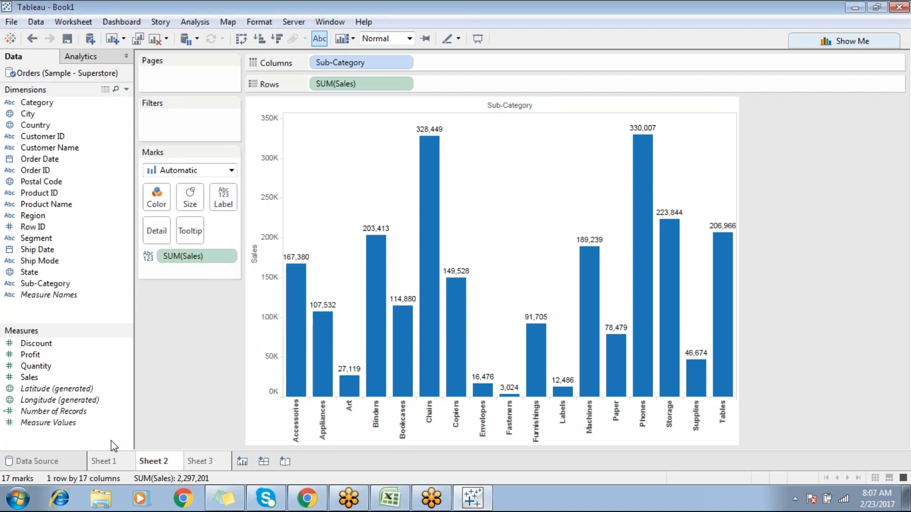
# Copy the formatting of Sheet 1 and paste it onto Sheet 2
pyautogui.click(114, 462)
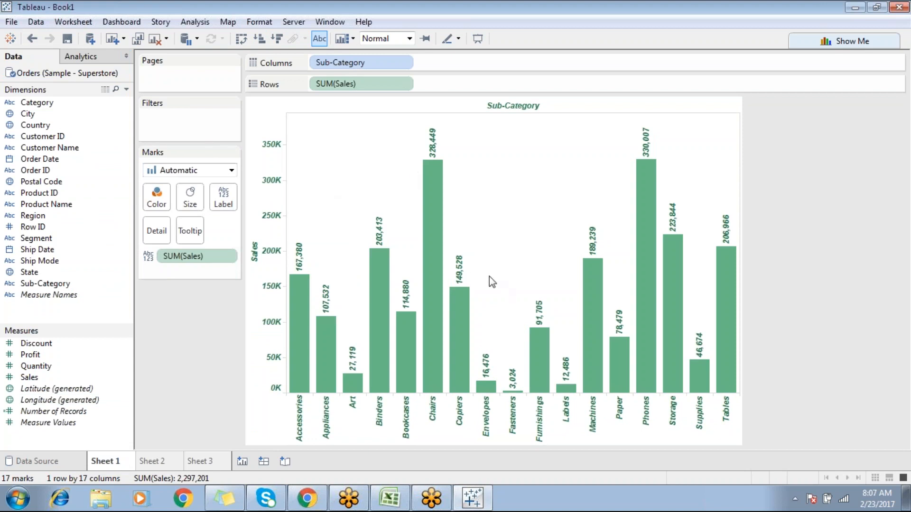
pyautogui.rightClick(108, 463)
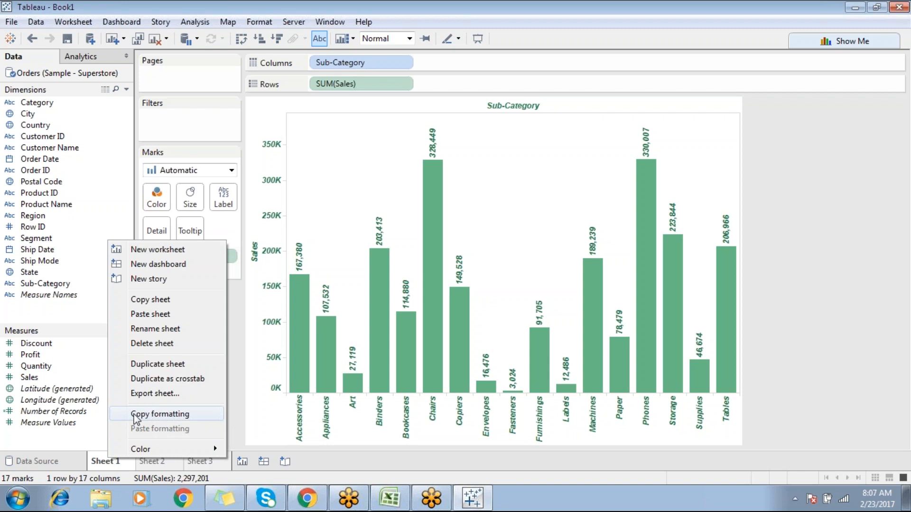
pyautogui.click(135, 416)
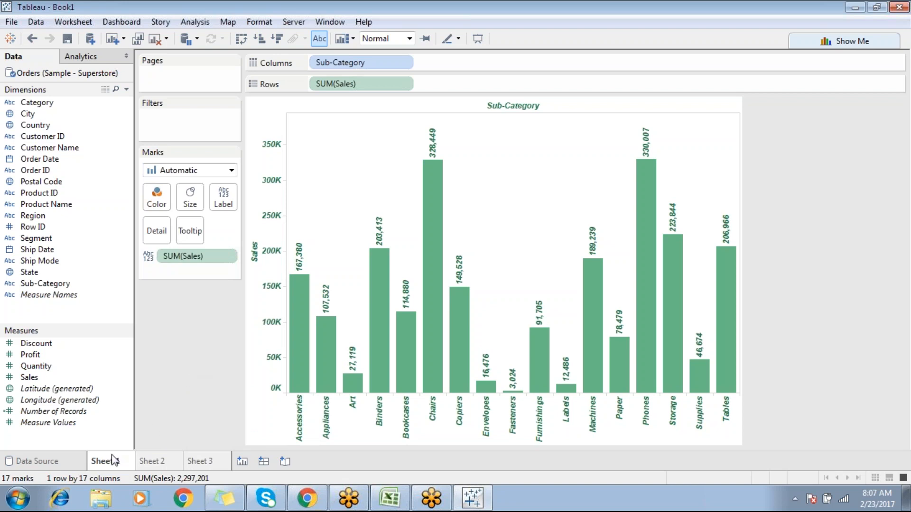
pyautogui.click(160, 461)
pyautogui.rightClick(159, 461)
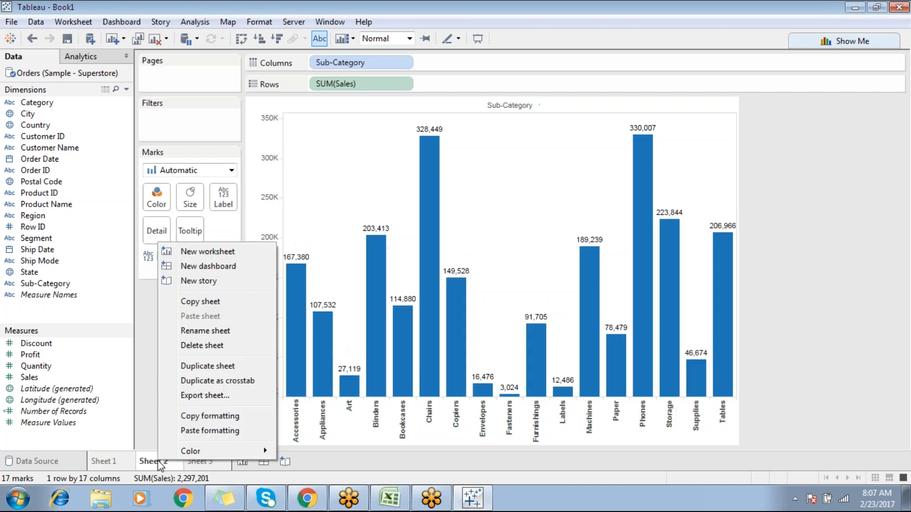
pyautogui.click(192, 432)
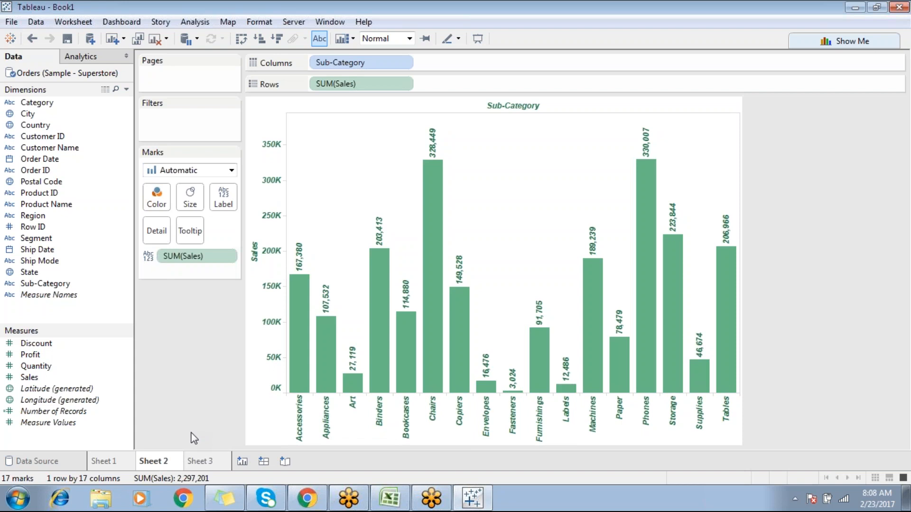
# Compare the formatting of Sheet 1 and Sheet 2, and open the blank Sheet 3
pyautogui.click(117, 463)
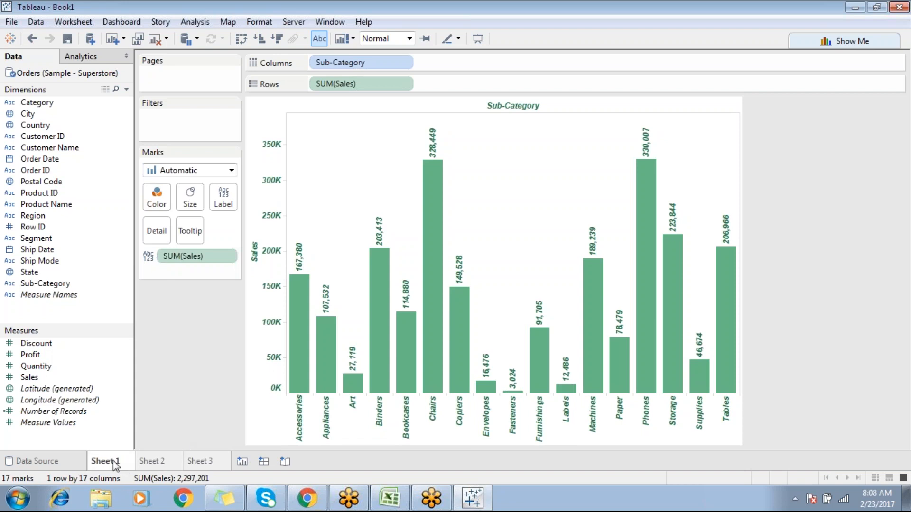
pyautogui.click(152, 463)
pyautogui.click(111, 463)
pyautogui.click(152, 464)
pyautogui.click(113, 465)
pyautogui.click(154, 463)
pyautogui.click(110, 465)
pyautogui.click(155, 465)
pyautogui.click(114, 465)
pyautogui.click(159, 464)
pyautogui.click(126, 463)
pyautogui.rightClick(157, 462)
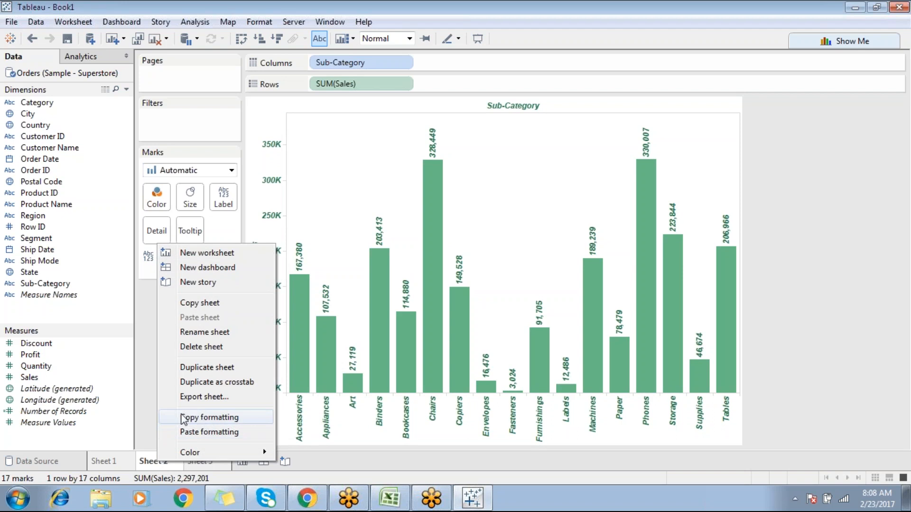
pyautogui.click(152, 391)
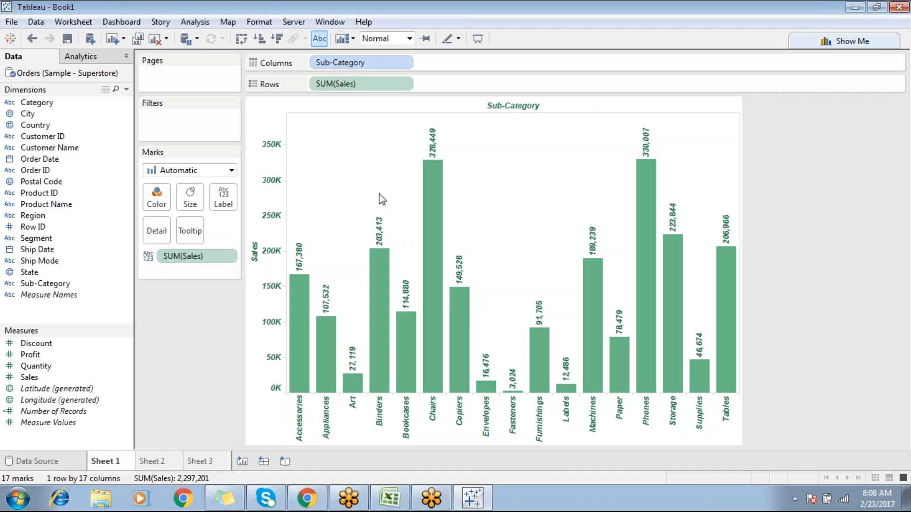
pyautogui.click(198, 461)
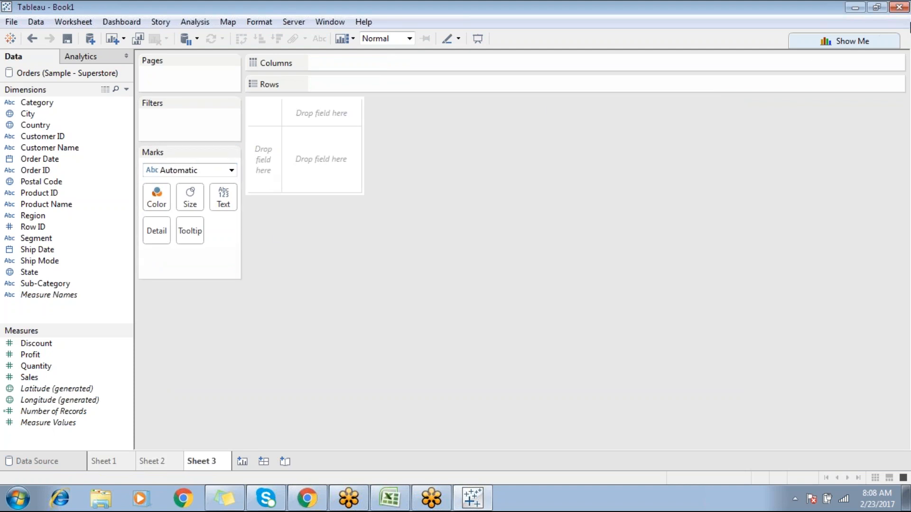
# Display the Show Me chart gallery, switch to Sheet 2, and place the gallery beside its bar chart
pyautogui.click(890, 39)
pyautogui.moveTo(845, 37); pyautogui.dragTo(559, 121)
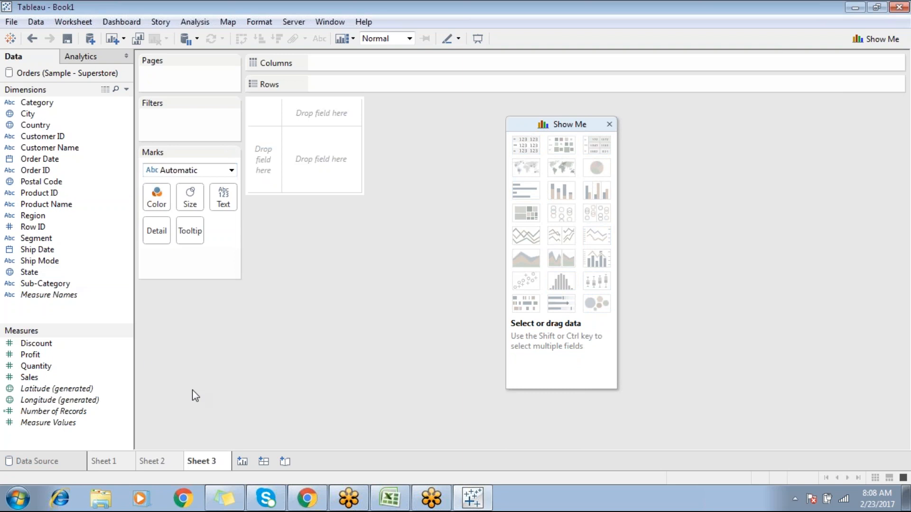
pyautogui.click(167, 459)
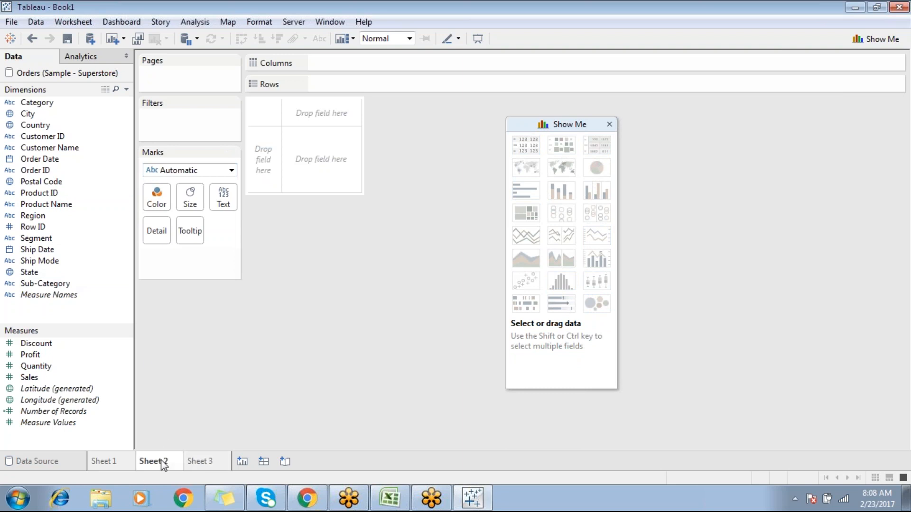
pyautogui.moveTo(581, 123); pyautogui.dragTo(835, 106)
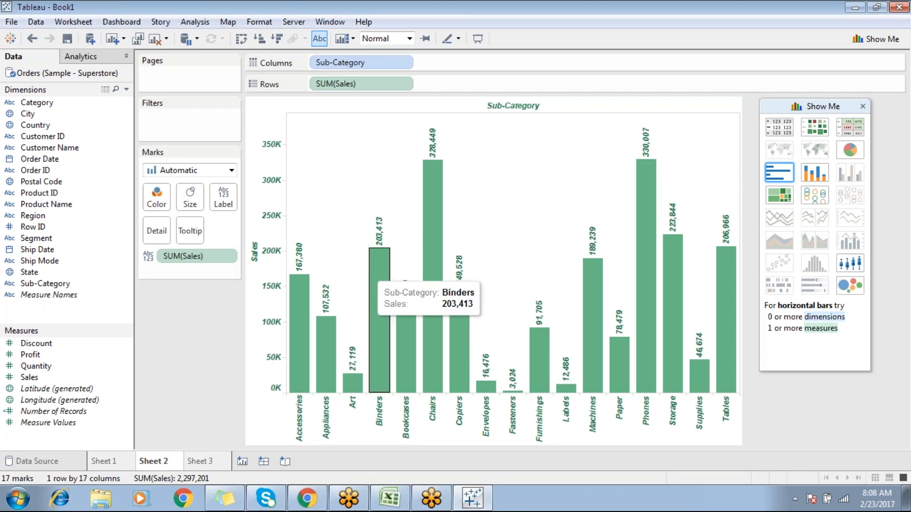
# Try the Show Me horizontal bars on Sheet 2, swap the rows and columns, and undo both changes
pyautogui.click(787, 175)
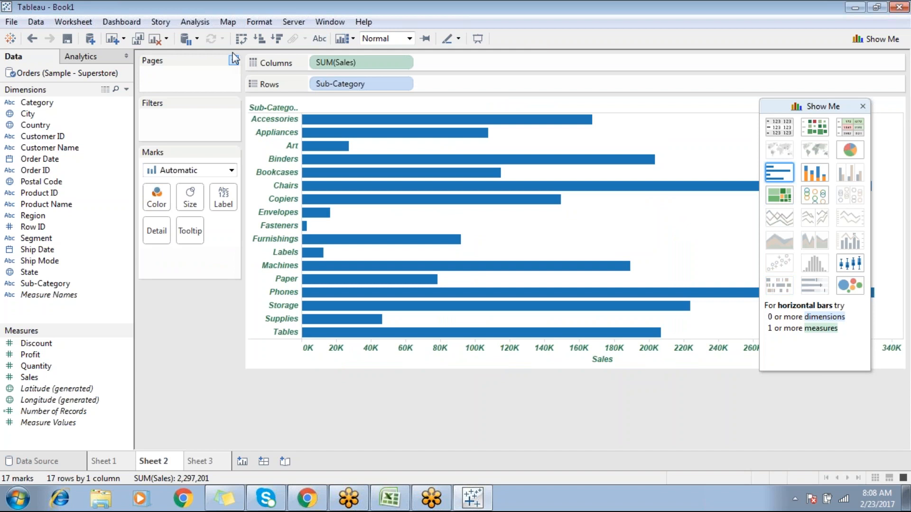
pyautogui.click(242, 38)
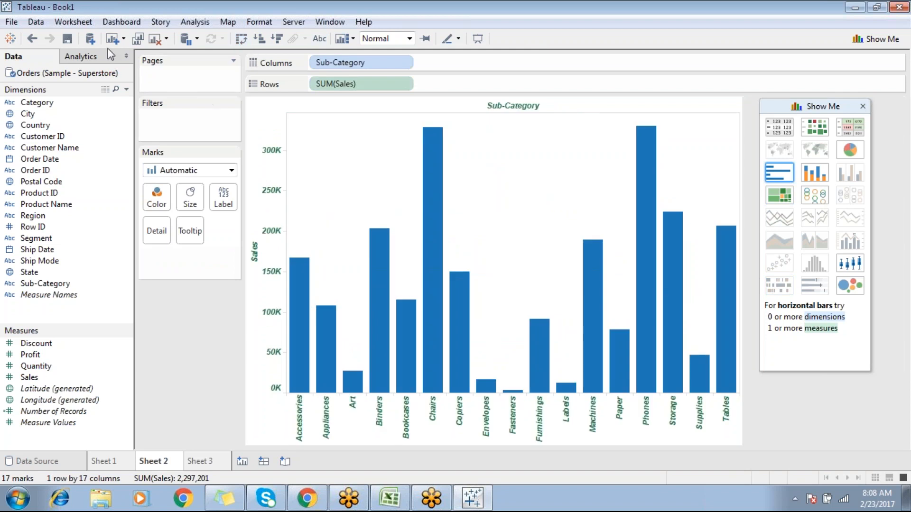
pyautogui.click(36, 40)
pyautogui.click(41, 42)
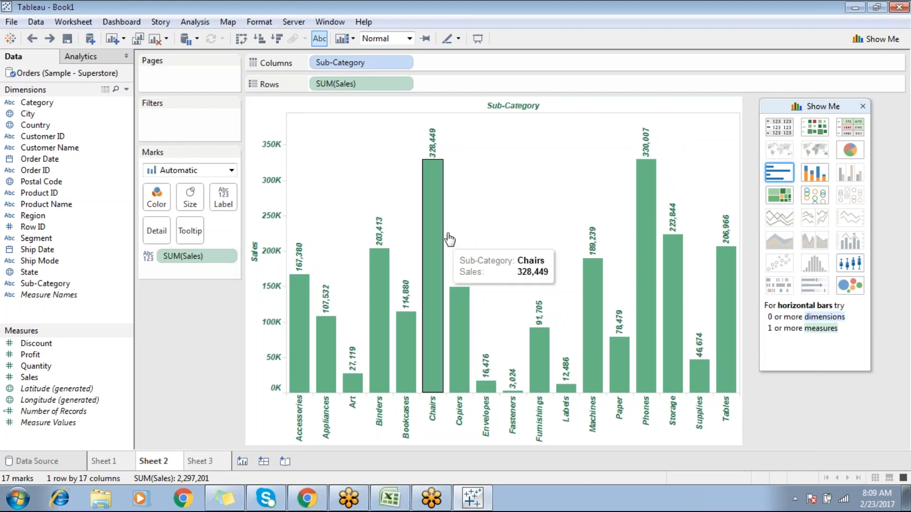
# Change the mark type of the Sheet 2 chart to Line and close the Show Me gallery
pyautogui.click(179, 172)
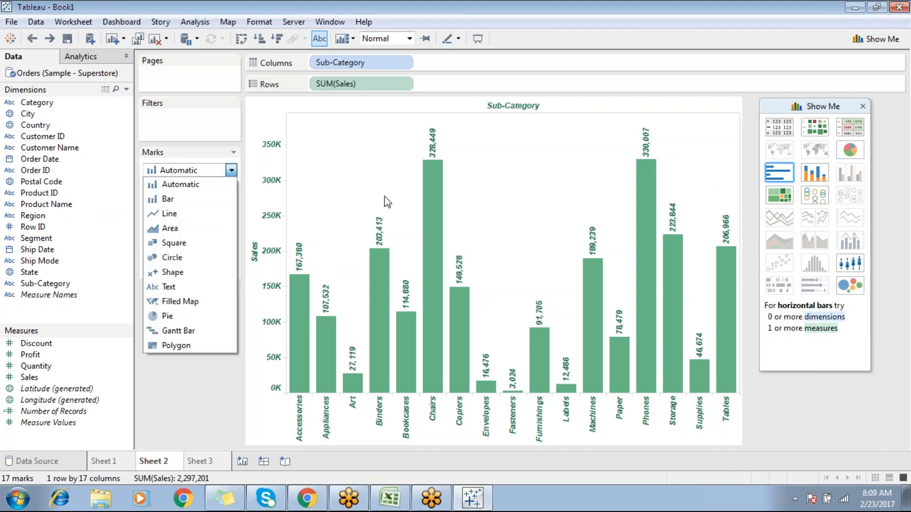
pyautogui.click(488, 201)
pyautogui.click(197, 171)
pyautogui.click(175, 213)
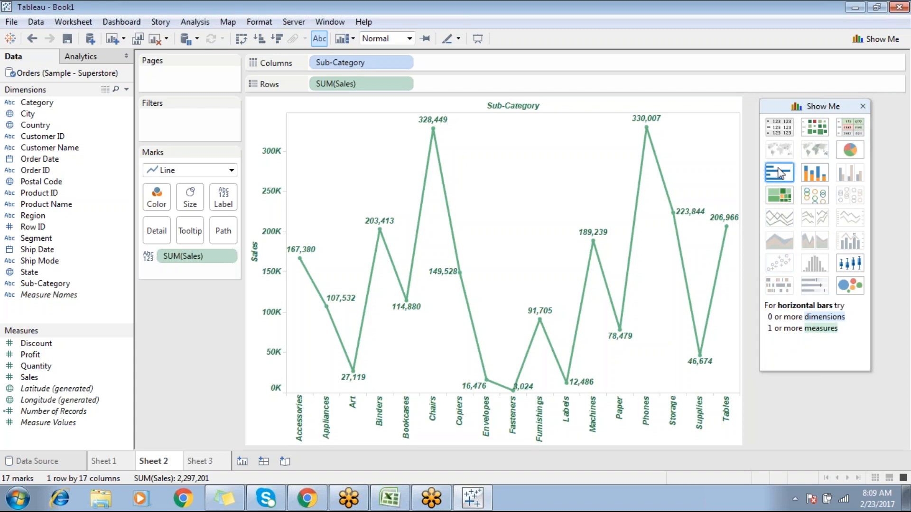
pyautogui.click(863, 106)
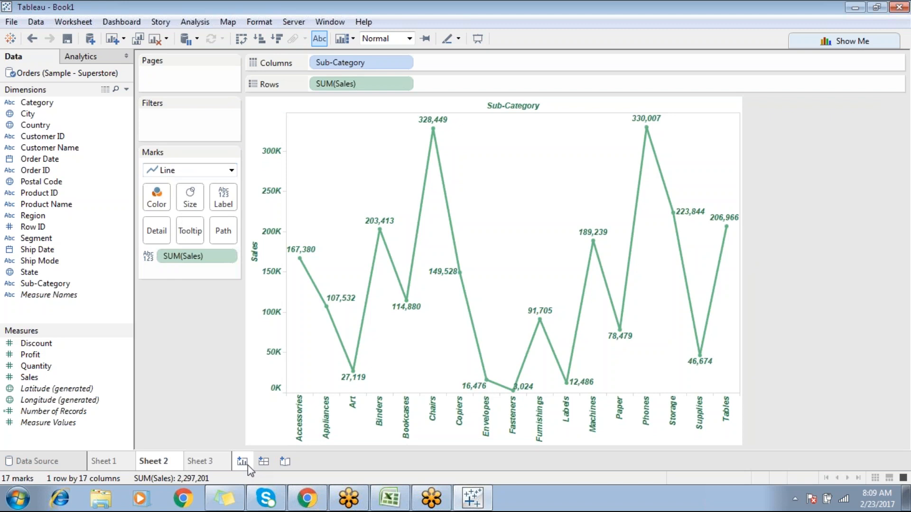
# Build a text table on Sheet 3 showing Sales for each Sub-Category
pyautogui.click(193, 462)
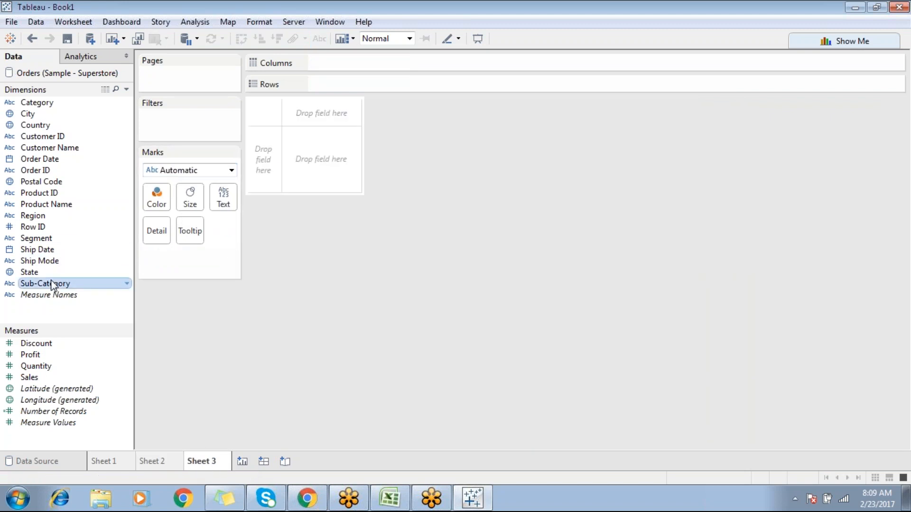
pyautogui.doubleClick(51, 284)
pyautogui.doubleClick(36, 377)
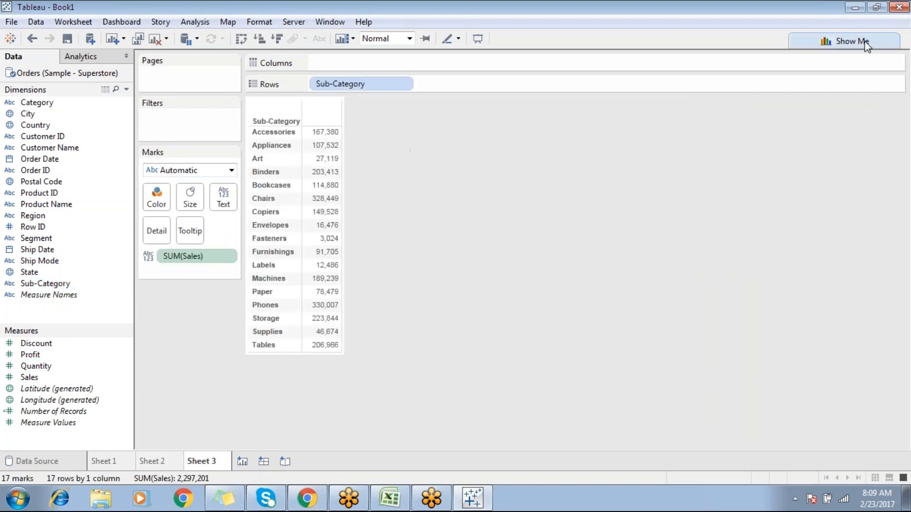
# Try the Show Me horizontal bars on the Sheet 3 table and undo the conversion
pyautogui.click(846, 41)
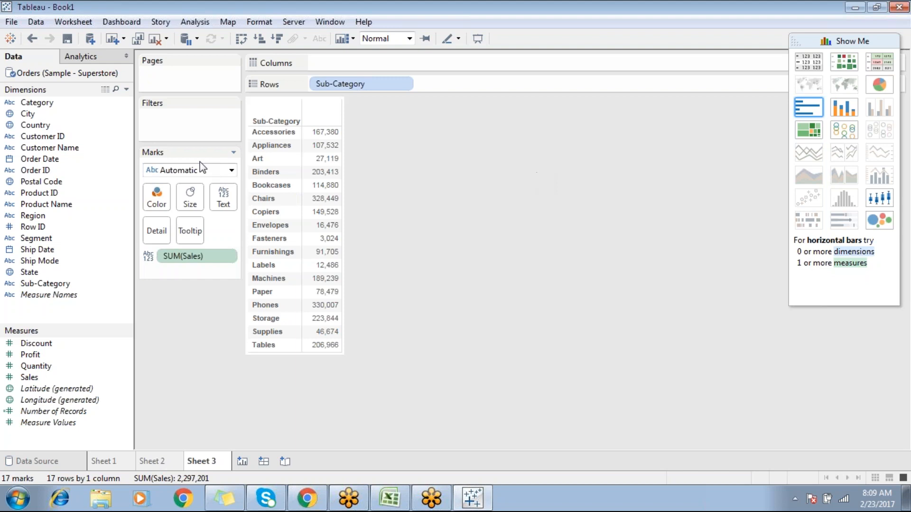
pyautogui.click(814, 110)
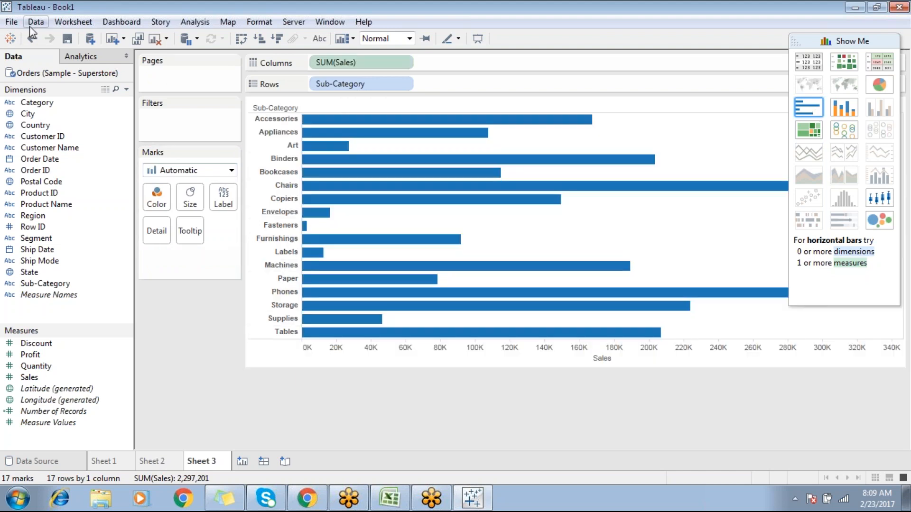
pyautogui.click(30, 43)
# Set the mark type of the Sheet 3 table to Bar and widen its value column
pyautogui.click(166, 175)
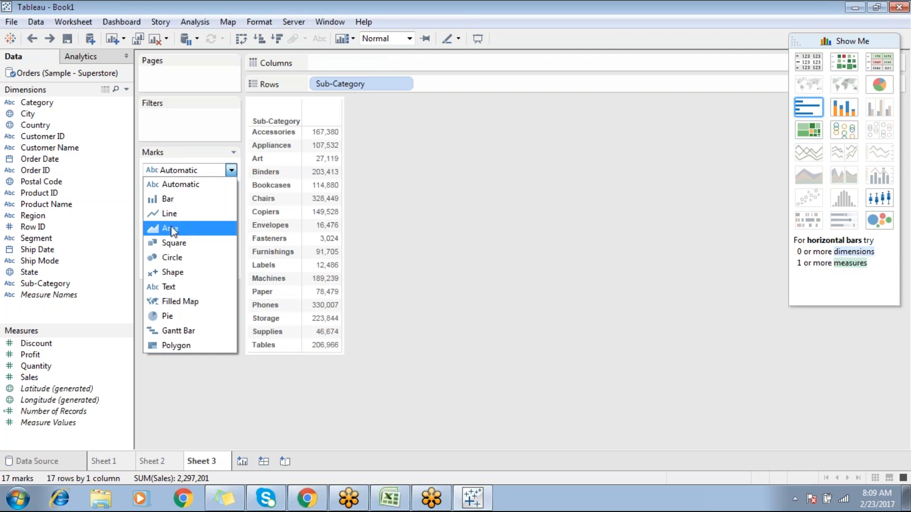
pyautogui.click(180, 197)
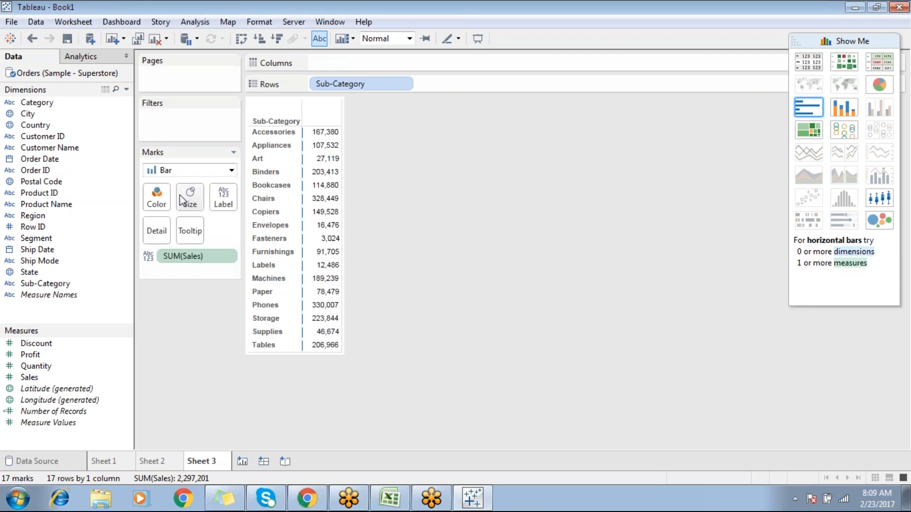
pyautogui.moveTo(342, 152); pyautogui.dragTo(653, 173)
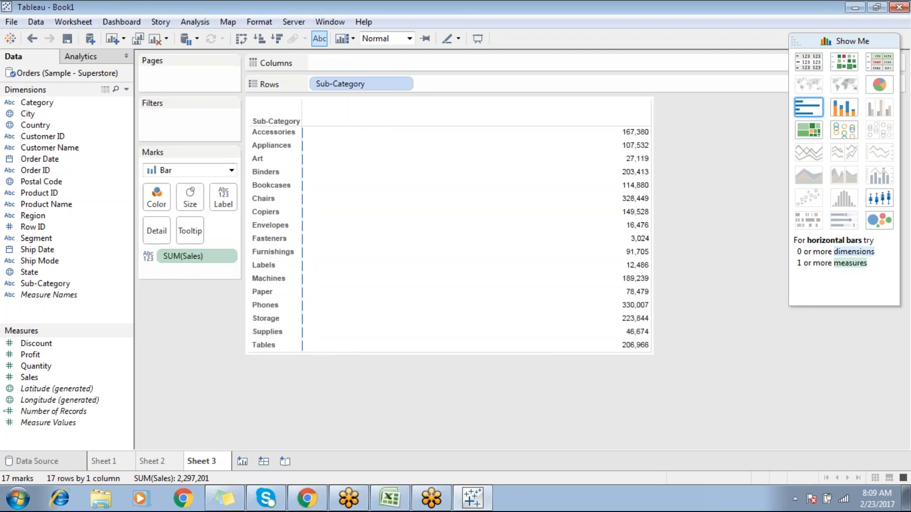
# Try a smaller mark size for the Sheet 3 bars and undo back to the narrow column
pyautogui.click(191, 198)
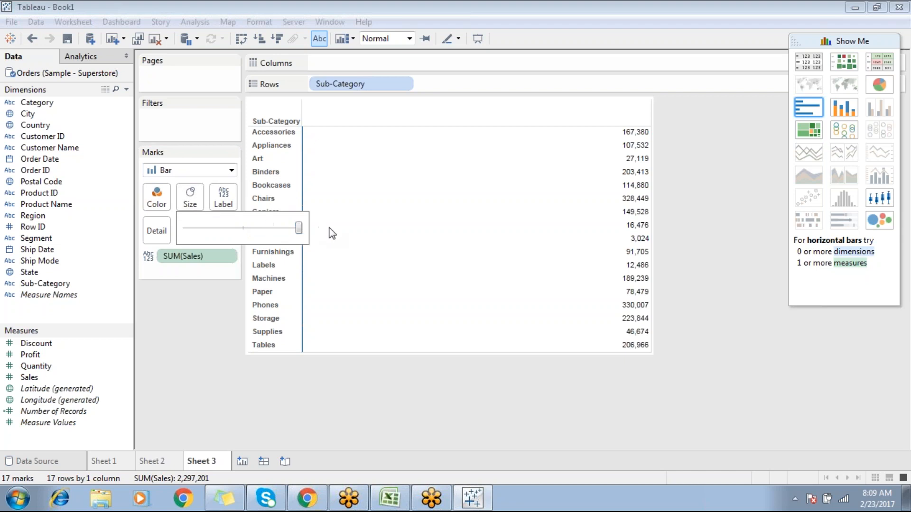
pyautogui.moveTo(299, 231); pyautogui.dragTo(265, 231)
pyautogui.click(622, 114)
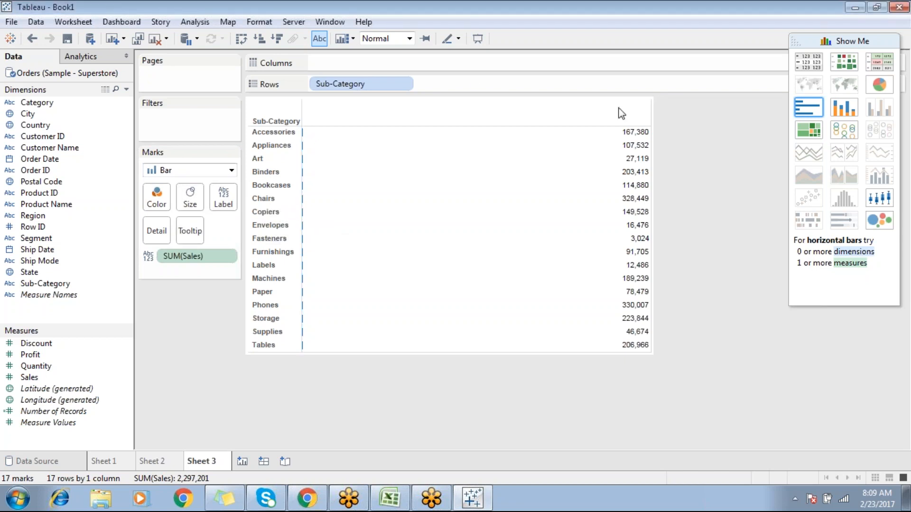
pyautogui.click(32, 39)
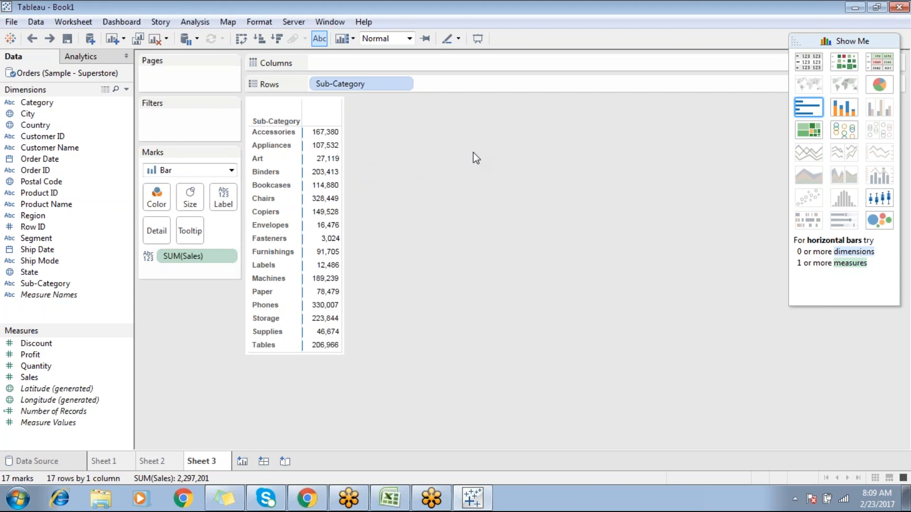
# Convert Sheet 3 to horizontal bars with Show Me and try the Line, Area and Shape mark types on it
pyautogui.click(805, 111)
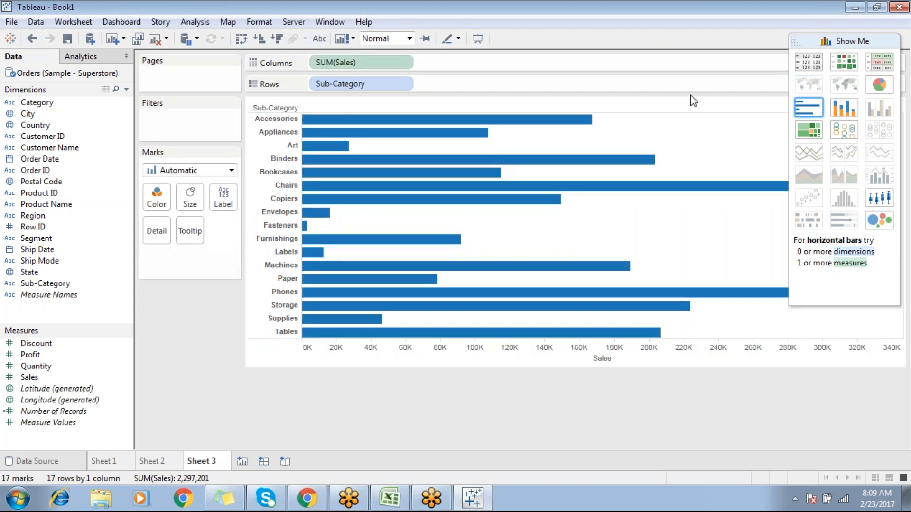
pyautogui.click(200, 172)
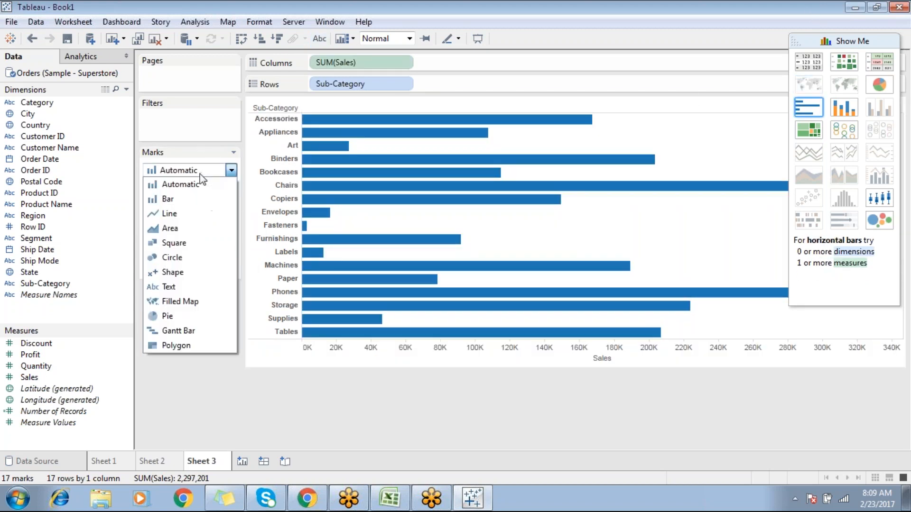
pyautogui.click(183, 213)
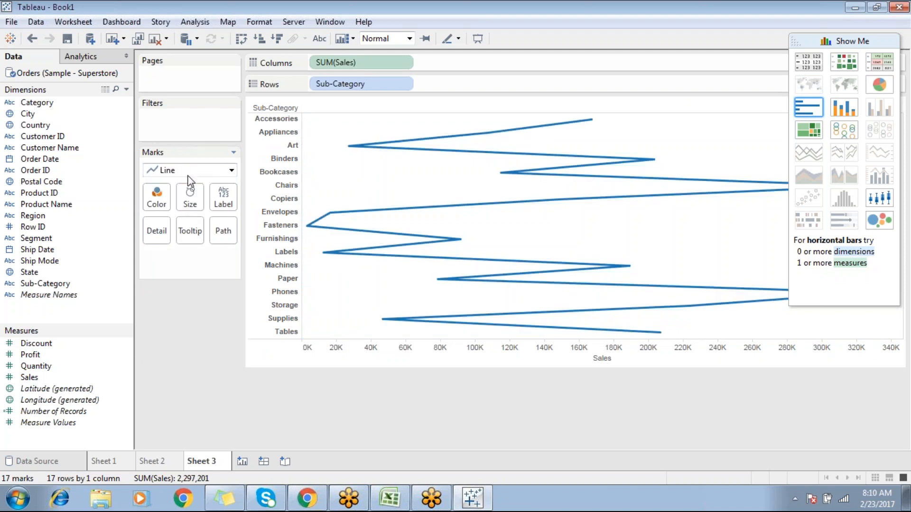
pyautogui.click(190, 175)
pyautogui.click(191, 230)
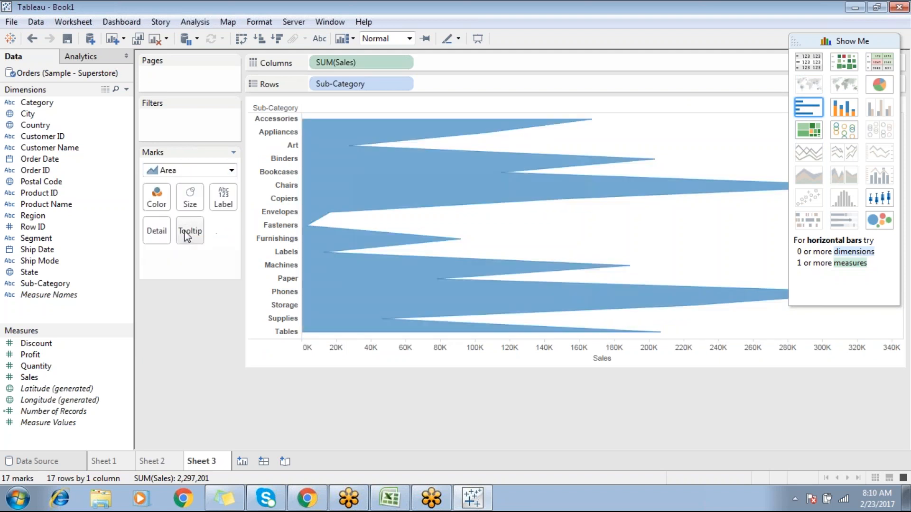
pyautogui.click(192, 171)
pyautogui.click(184, 274)
# Set the mark type of the Sheet 3 chart to Bar and hide the Show Me gallery
pyautogui.click(190, 171)
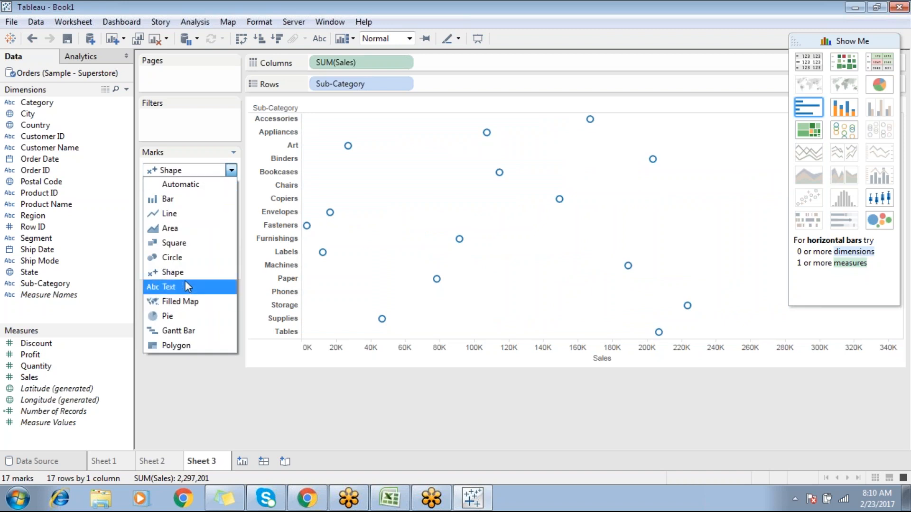
pyautogui.click(196, 200)
pyautogui.click(203, 169)
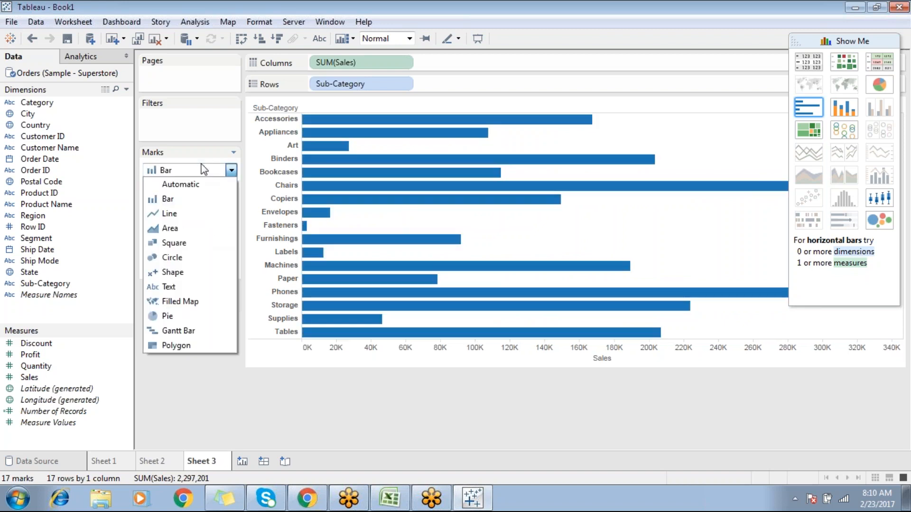
pyautogui.click(357, 376)
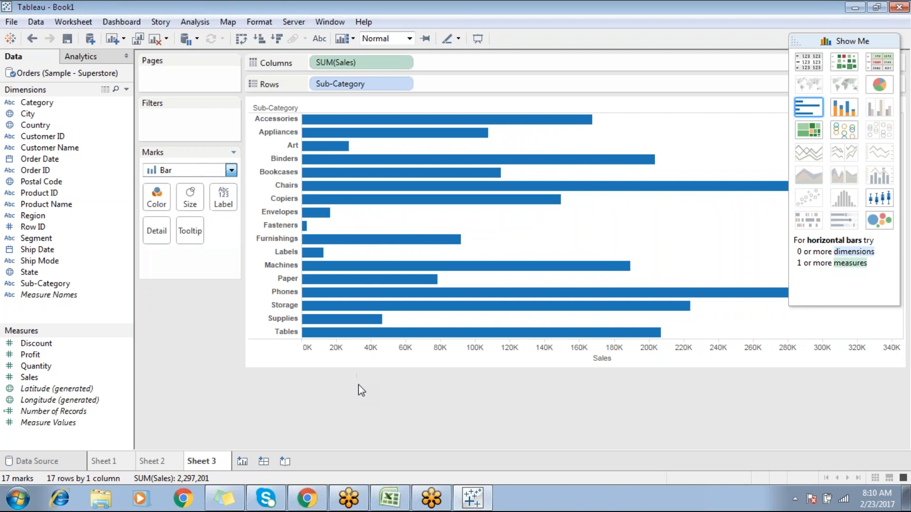
pyautogui.click(873, 42)
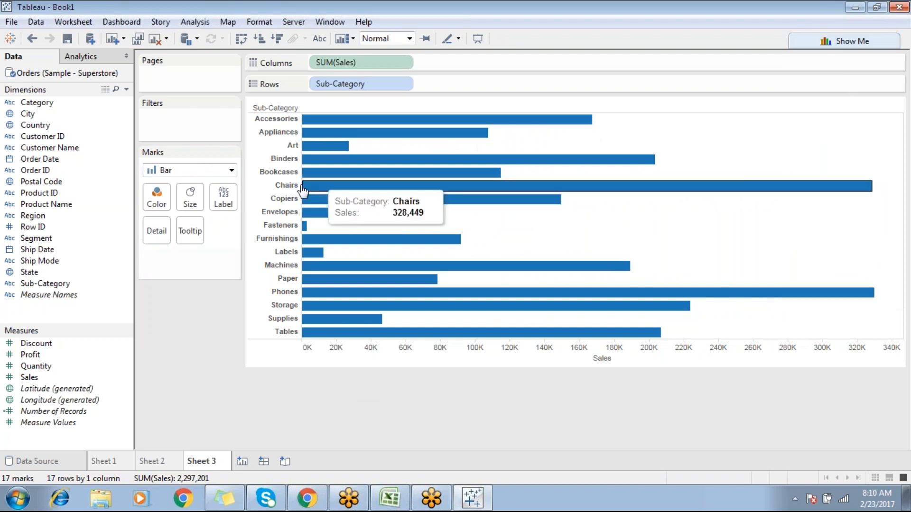
# Review the mark types available for Sheet 3 and convert its bar chart to a treemap with Show Me
pyautogui.click(178, 167)
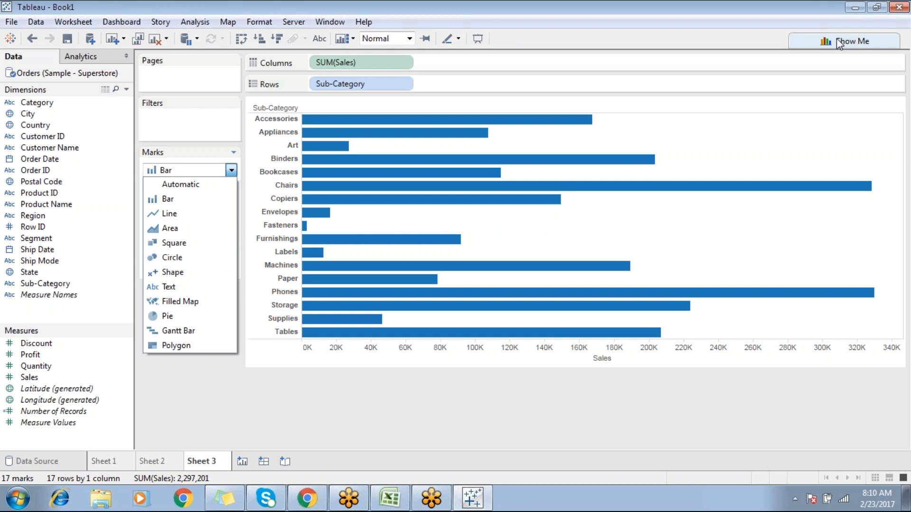
pyautogui.click(276, 417)
pyautogui.click(868, 42)
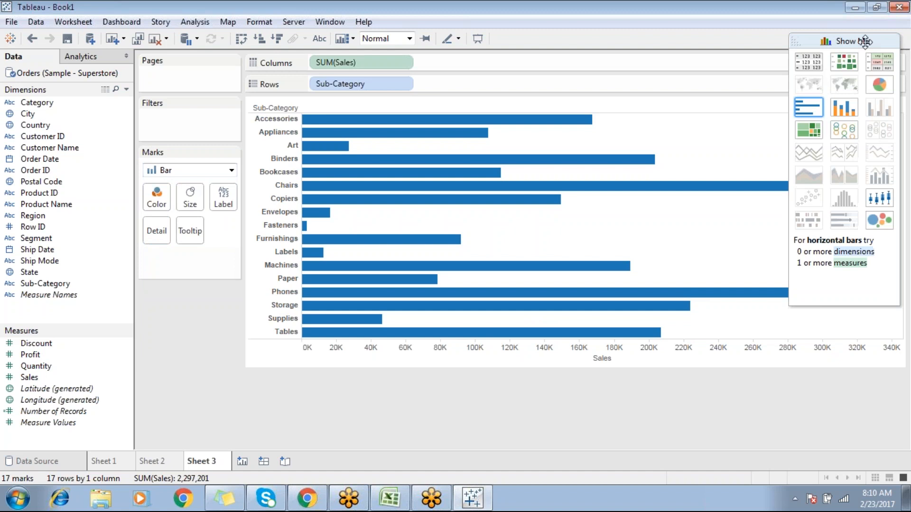
pyautogui.click(808, 131)
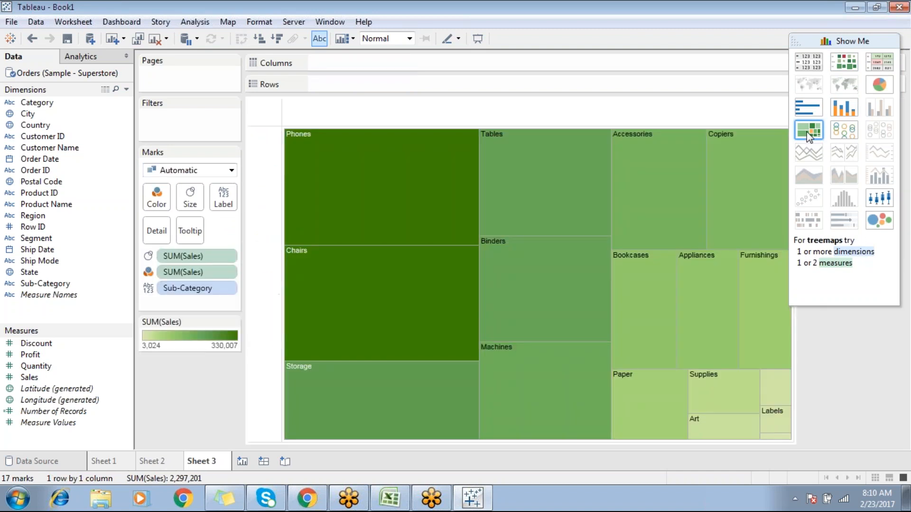
# Try the Bar mark type on the Sheet 3 treemap and undo back to the treemap
pyautogui.click(156, 171)
pyautogui.click(166, 184)
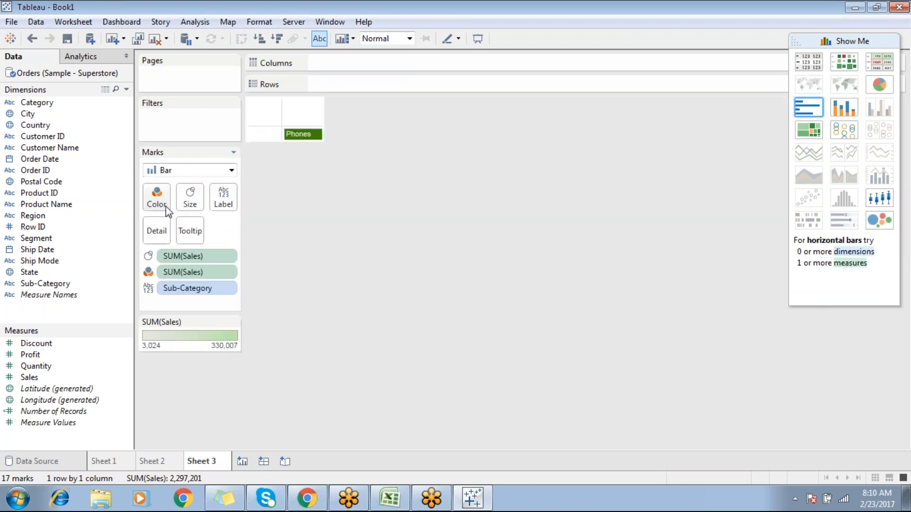
pyautogui.moveTo(284, 138); pyautogui.dragTo(324, 126)
pyautogui.click(452, 160)
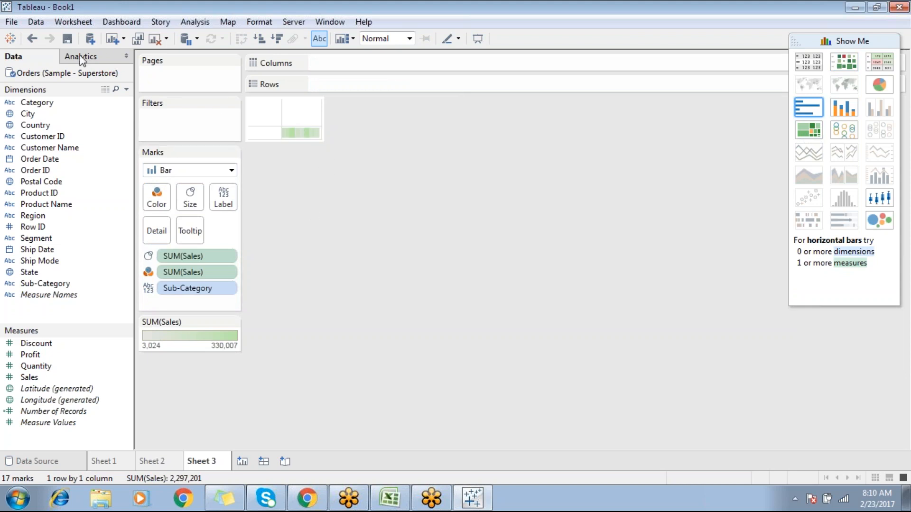
pyautogui.click(31, 37)
pyautogui.click(32, 37)
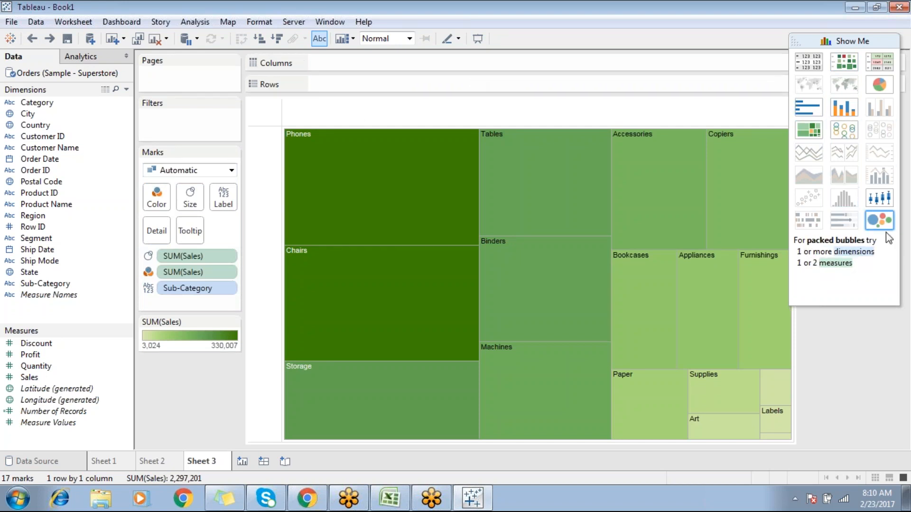
# Convert the Sheet 3 treemap to packed bubbles with Show Me and try the Line mark type on it
pyautogui.click(880, 220)
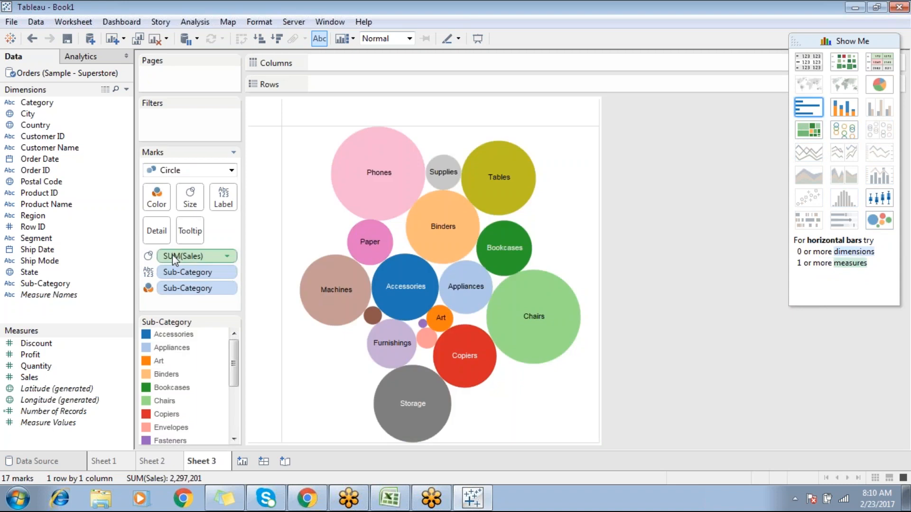
pyautogui.click(188, 170)
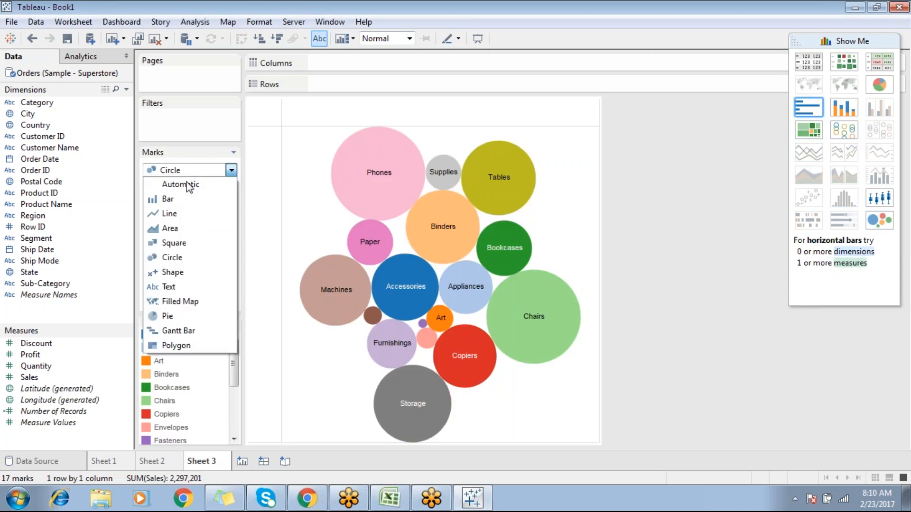
pyautogui.click(170, 214)
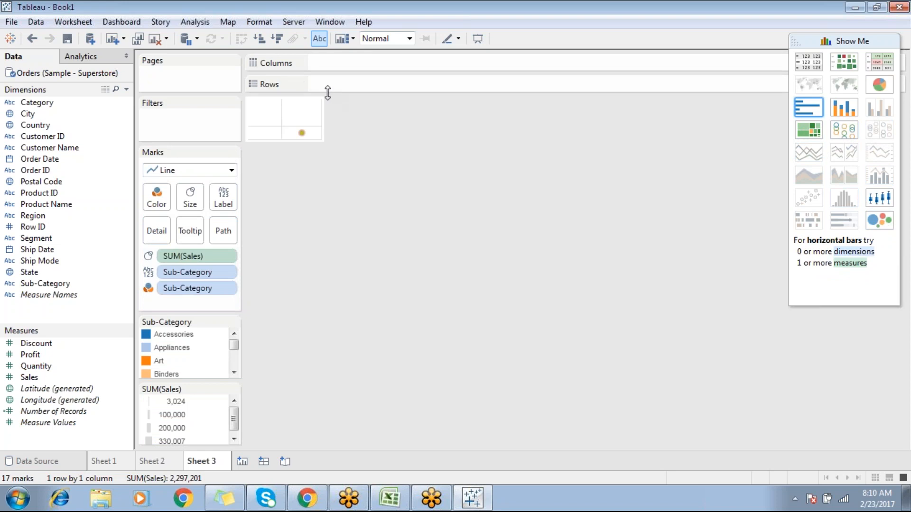
# Try horizontal bars with the Bar and Line mark types on Sheet 3, and undo back to the packed bubbles fields with Line marks
pyautogui.click(805, 113)
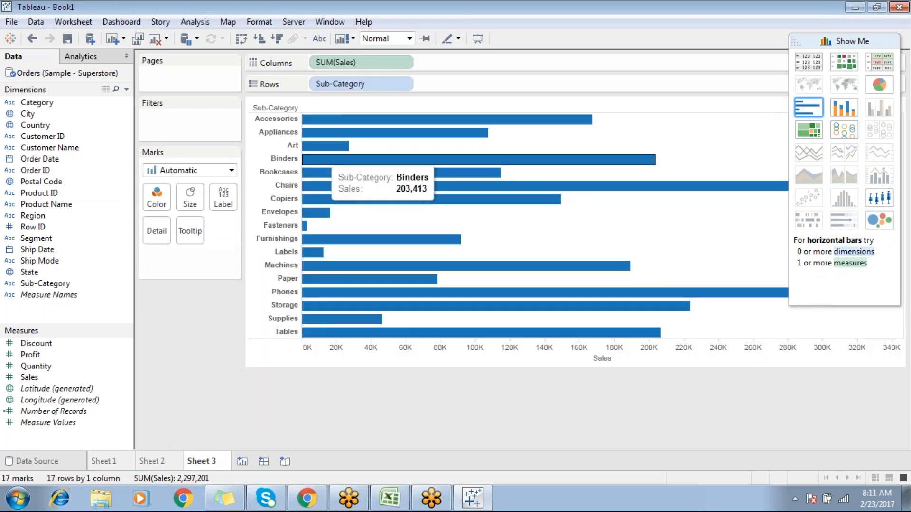
pyautogui.click(179, 171)
pyautogui.click(174, 199)
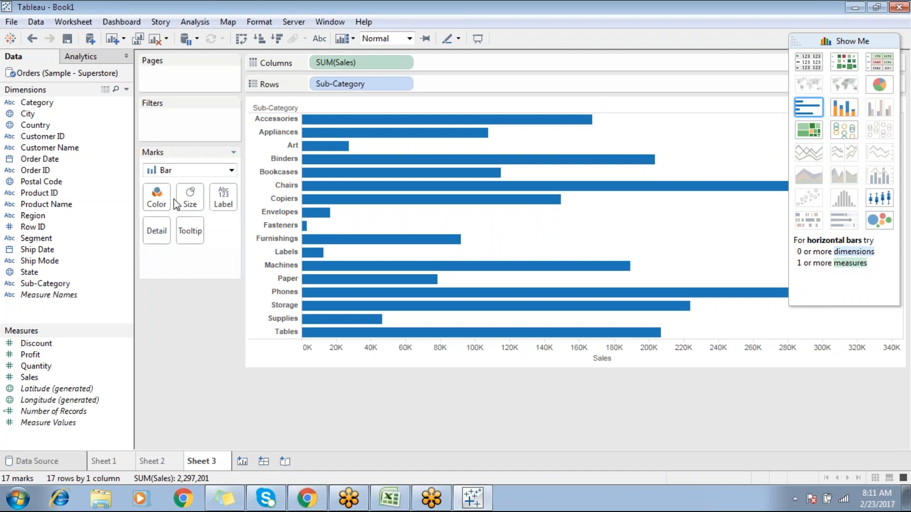
pyautogui.click(191, 172)
pyautogui.click(173, 214)
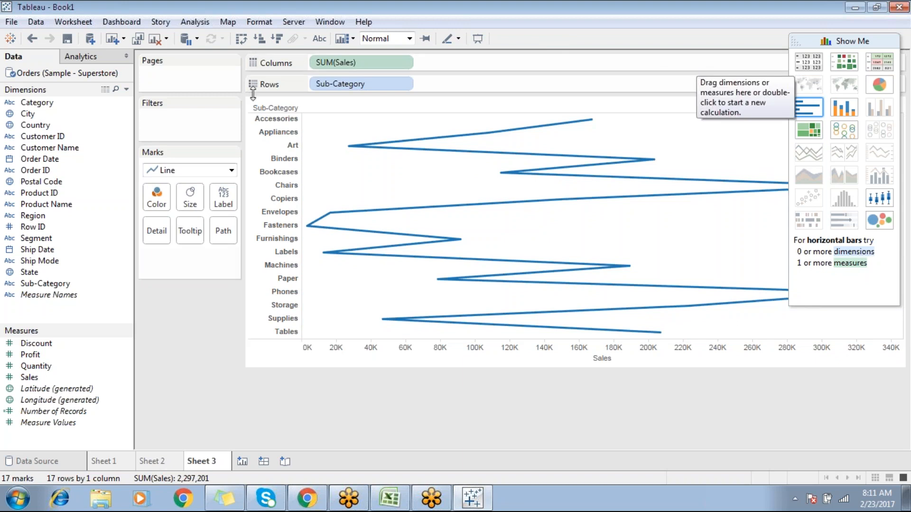
pyautogui.click(34, 40)
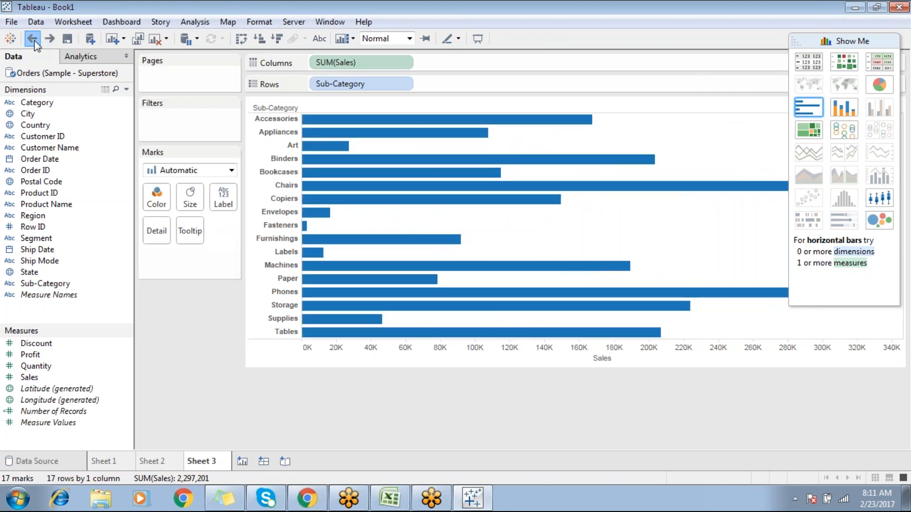
pyautogui.click(34, 41)
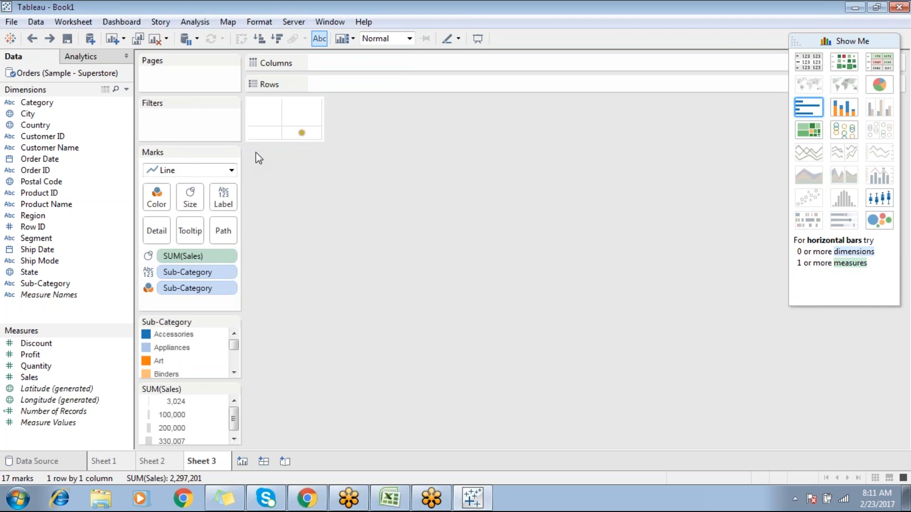
# Move the Sub-Category label field to Rows, select the resulting line's marks, and convert the chart to horizontal bars with Show Me
pyautogui.moveTo(181, 272); pyautogui.dragTo(328, 84)
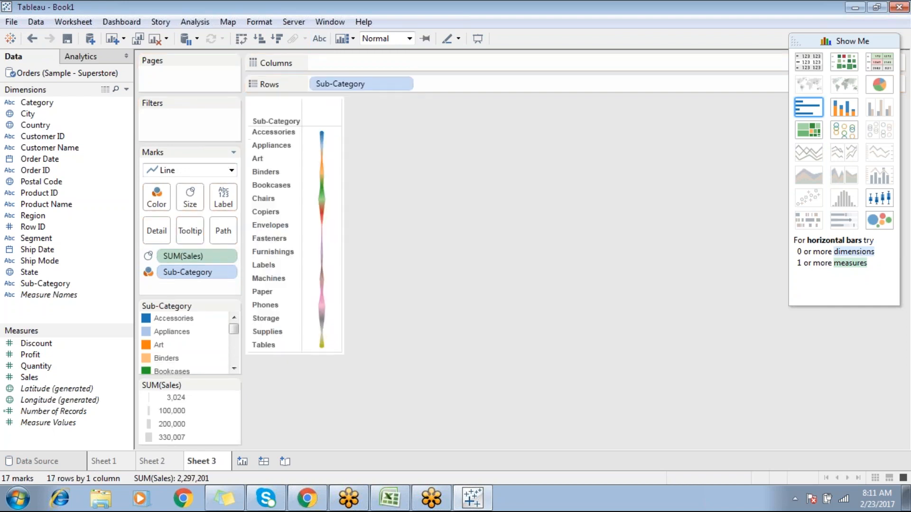
pyautogui.moveTo(324, 138); pyautogui.dragTo(330, 351)
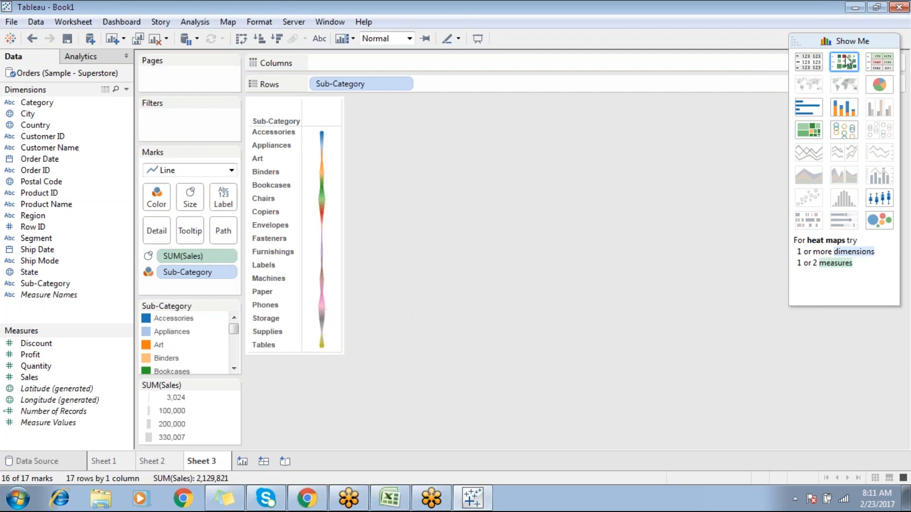
pyautogui.click(808, 107)
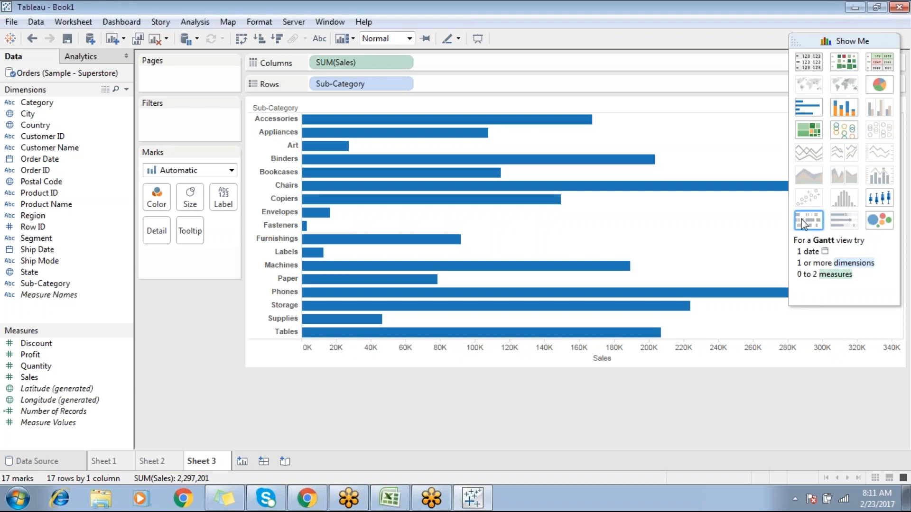
# Add Order Date to Columns, remove Sub-Category from Rows, and convert the chart to continuous lines with Show Me
pyautogui.click(52, 161)
pyautogui.moveTo(52, 162)
pyautogui.mouseDown()
pyautogui.moveTo(377, 78)
pyautogui.moveTo(489, 68)
pyautogui.moveTo(313, 61)
pyautogui.mouseUp()
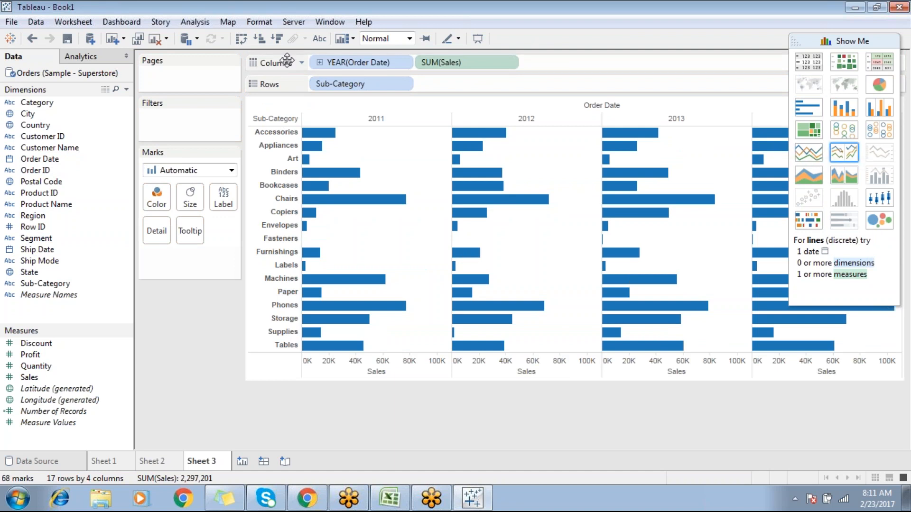
pyautogui.moveTo(377, 83); pyautogui.dragTo(192, 310)
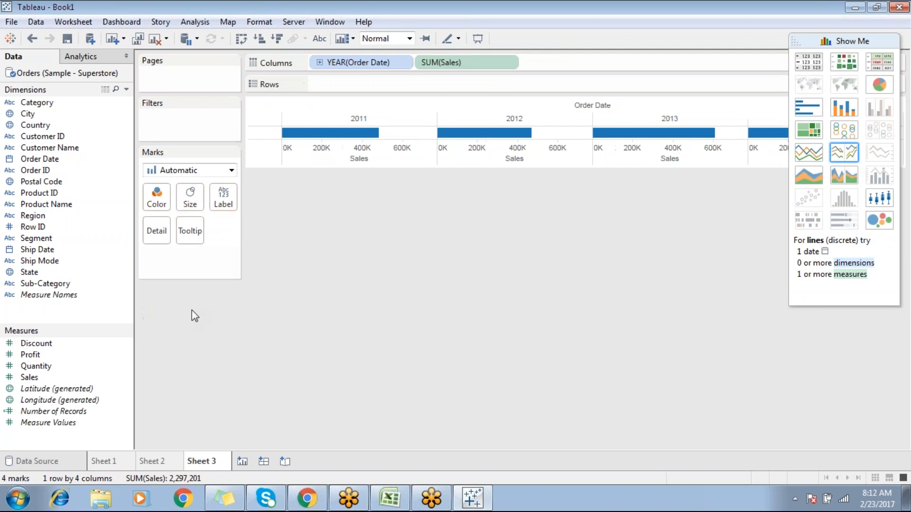
pyautogui.click(812, 154)
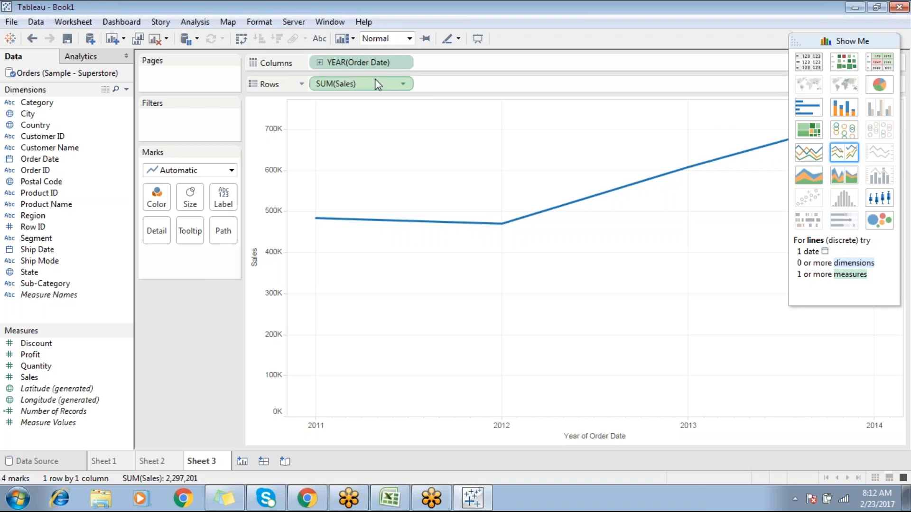
# Clear the fields from Sheet 3 and rebuild it as horizontal bars of Sales by Sub-Category with Show Me
pyautogui.moveTo(336, 84); pyautogui.dragTo(213, 256)
pyautogui.moveTo(332, 62); pyautogui.dragTo(356, 417)
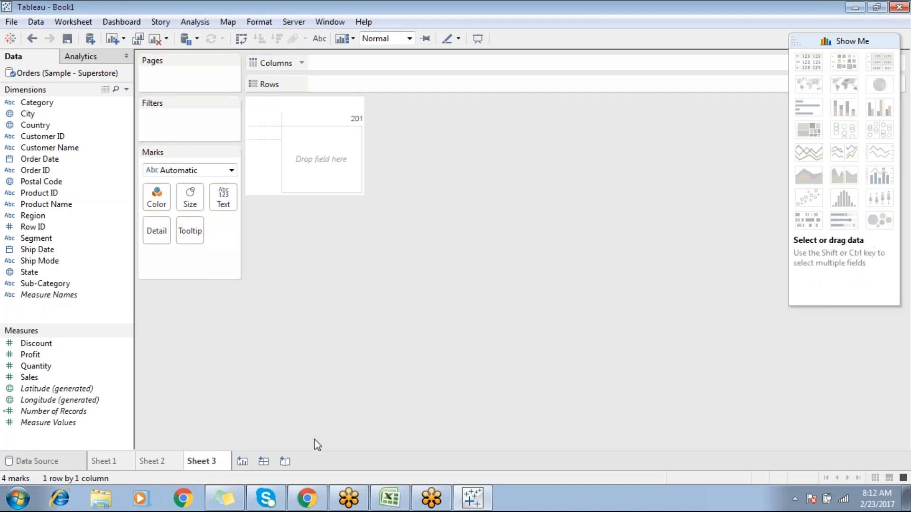
pyautogui.doubleClick(47, 284)
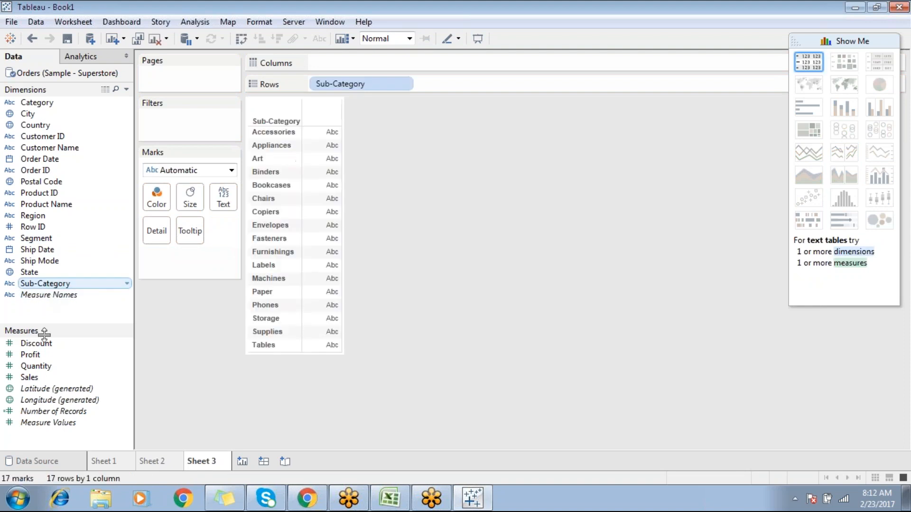
pyautogui.click(33, 377)
pyautogui.doubleClick(33, 377)
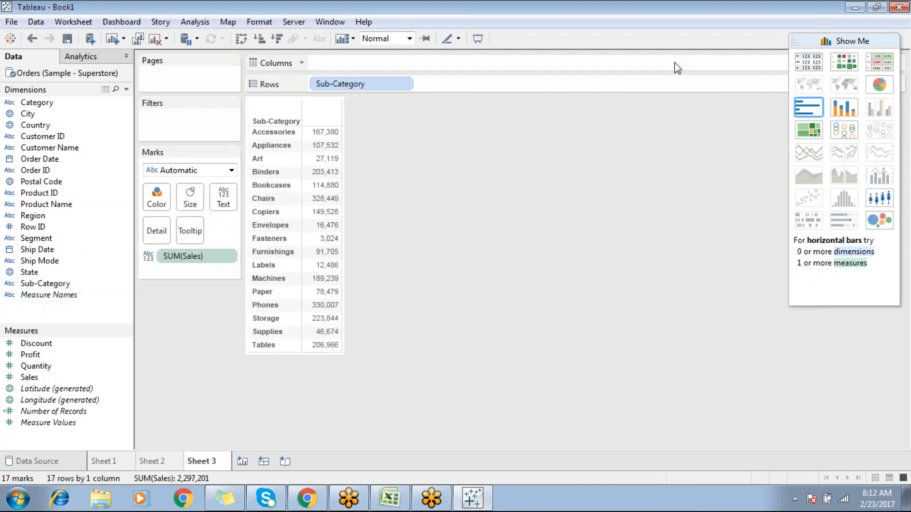
pyautogui.click(802, 110)
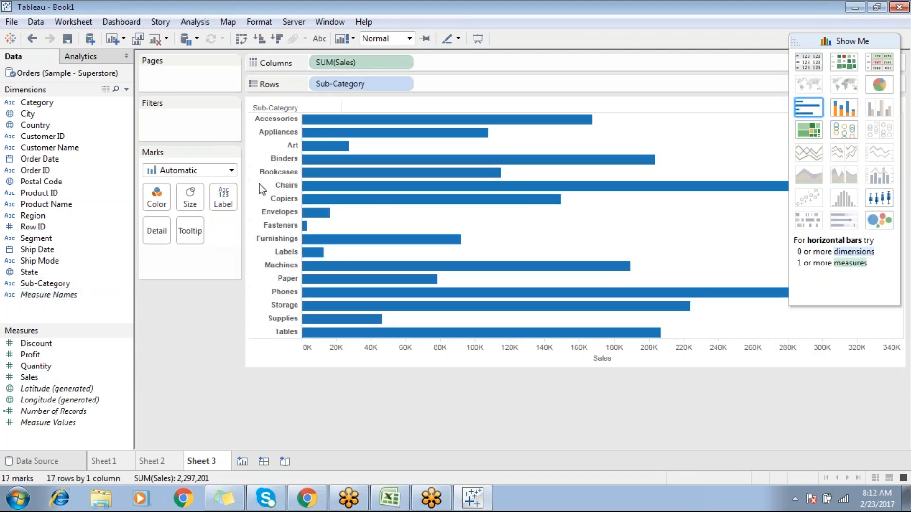
# Try the Line mark type on the Sheet 3 horizontal bars and return it to Automatic
pyautogui.click(170, 171)
pyautogui.click(169, 213)
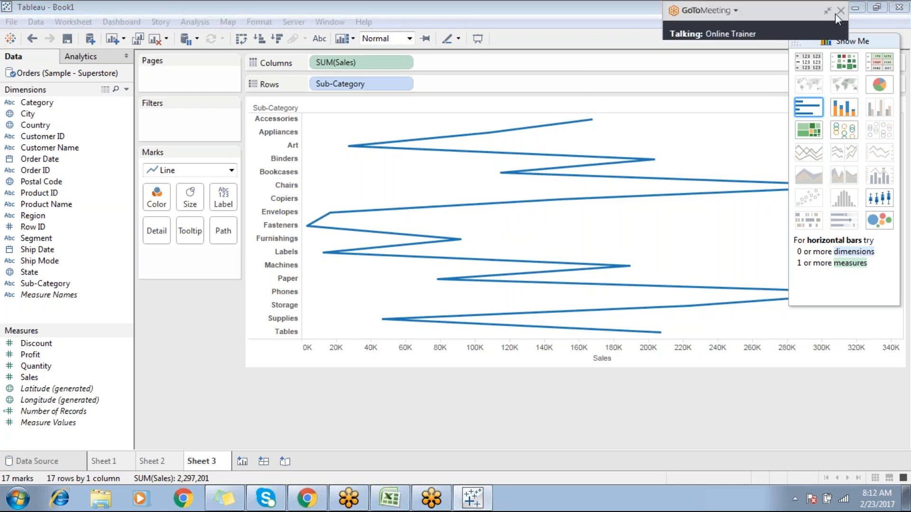
pyautogui.click(903, 333)
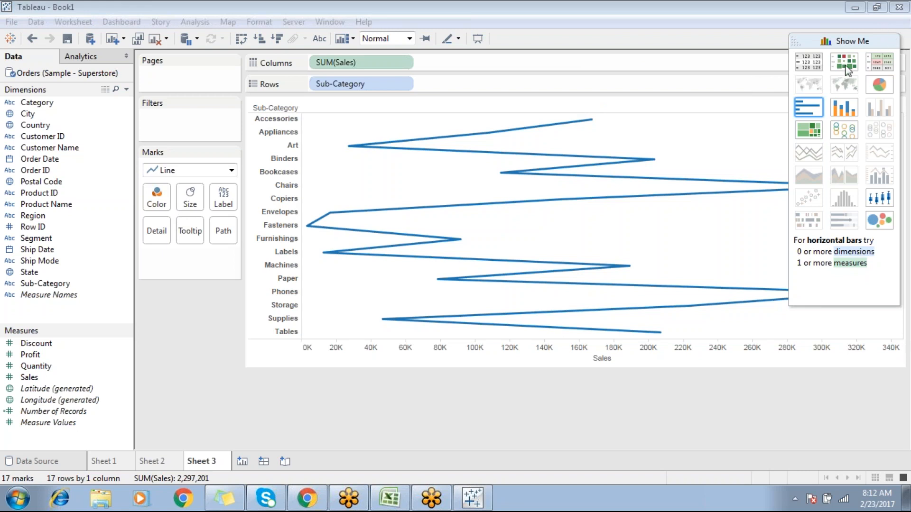
pyautogui.click(209, 172)
pyautogui.click(197, 187)
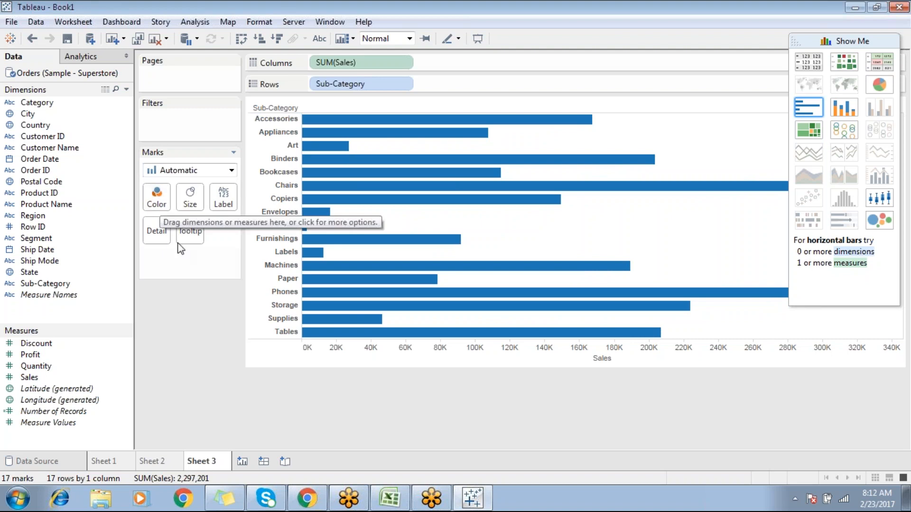
# Color the Sheet 2 line dark green and show markers on all its data points
pyautogui.click(170, 464)
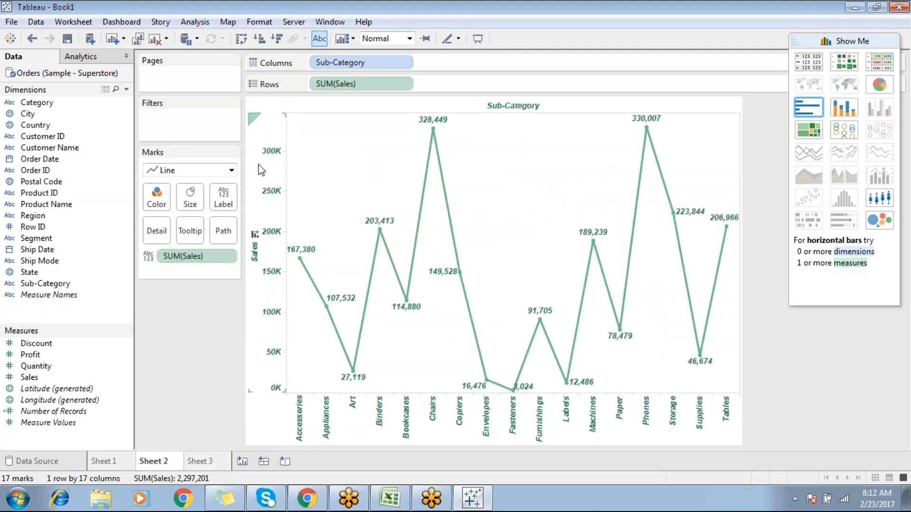
pyautogui.click(159, 204)
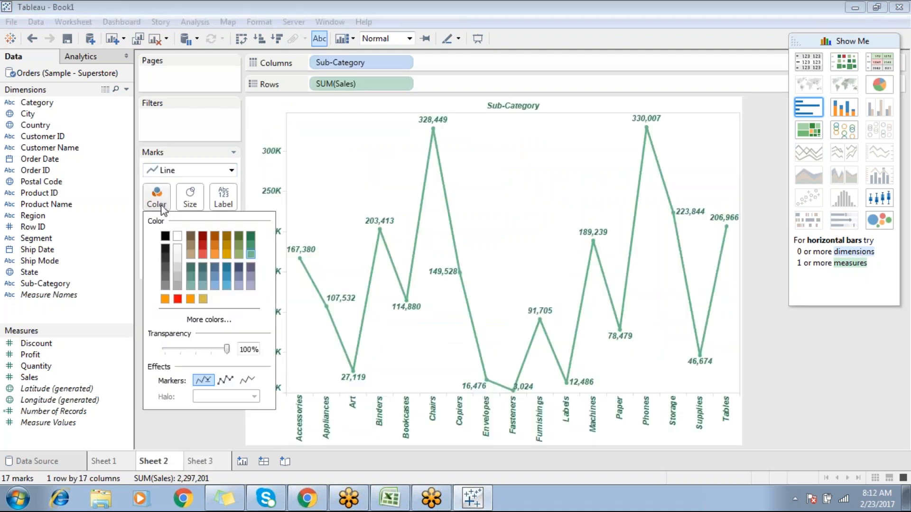
pyautogui.click(238, 255)
pyautogui.click(251, 237)
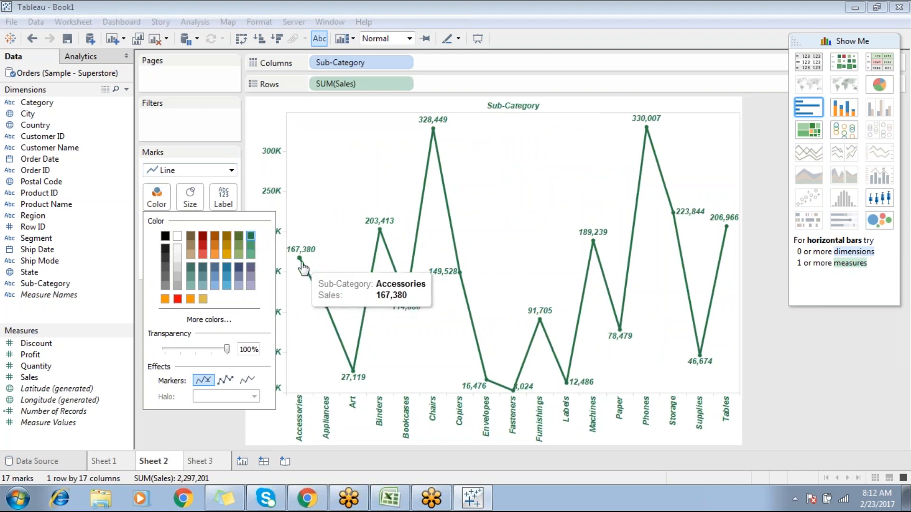
pyautogui.click(225, 380)
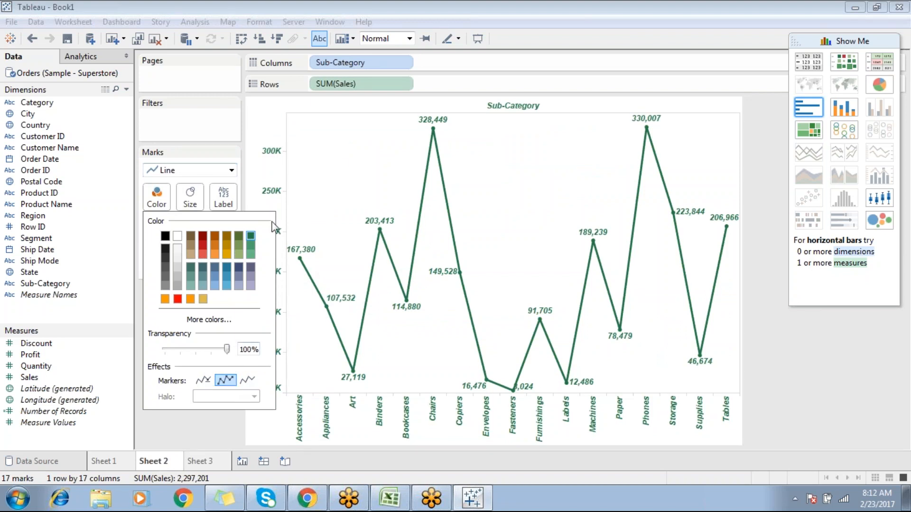
# Try 80% and 60% transparency for the Sheet 2 line's color and set it to 20%
pyautogui.click(158, 207)
pyautogui.click(156, 205)
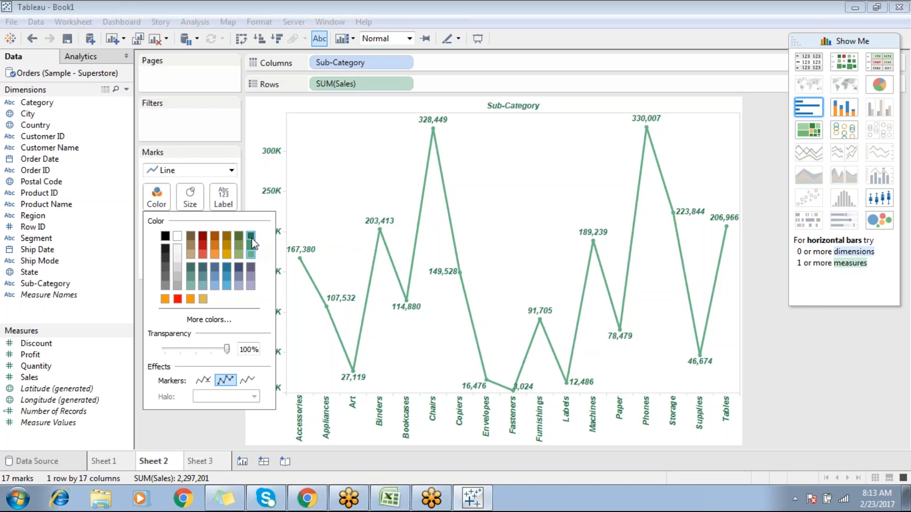
pyautogui.doubleClick(242, 351)
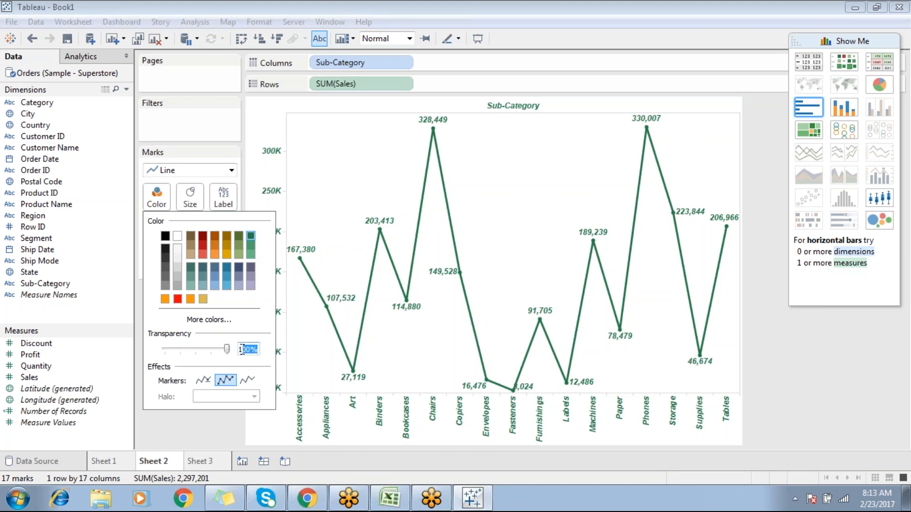
pyautogui.write('80')
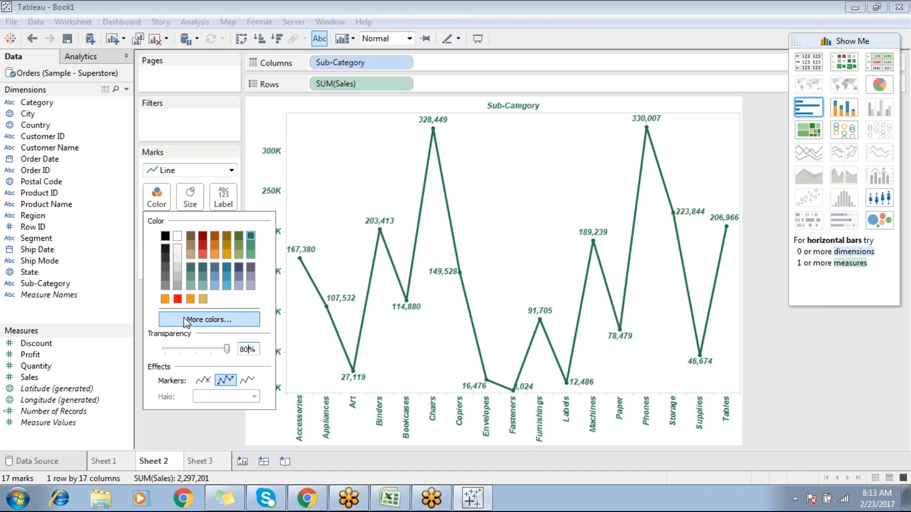
pyautogui.press('Return')
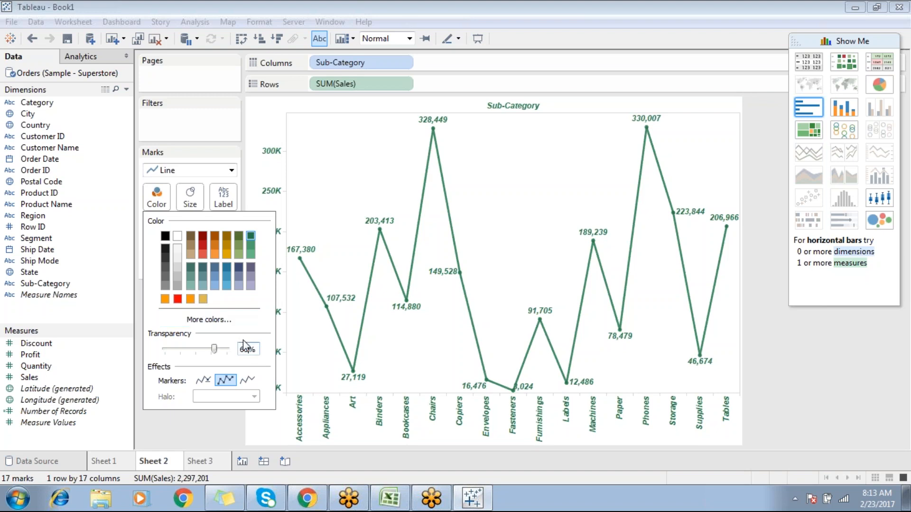
pyautogui.write('60')
pyautogui.press('Return')
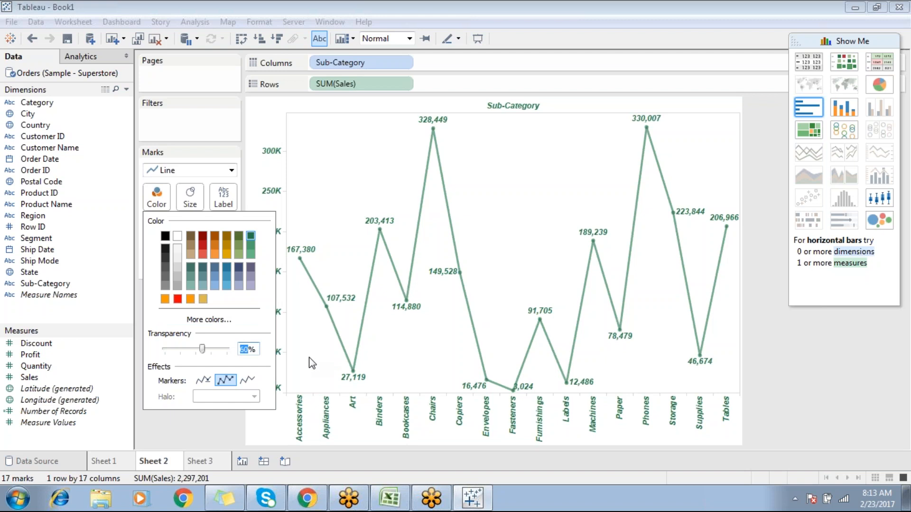
pyautogui.write('20')
pyautogui.press('Return')
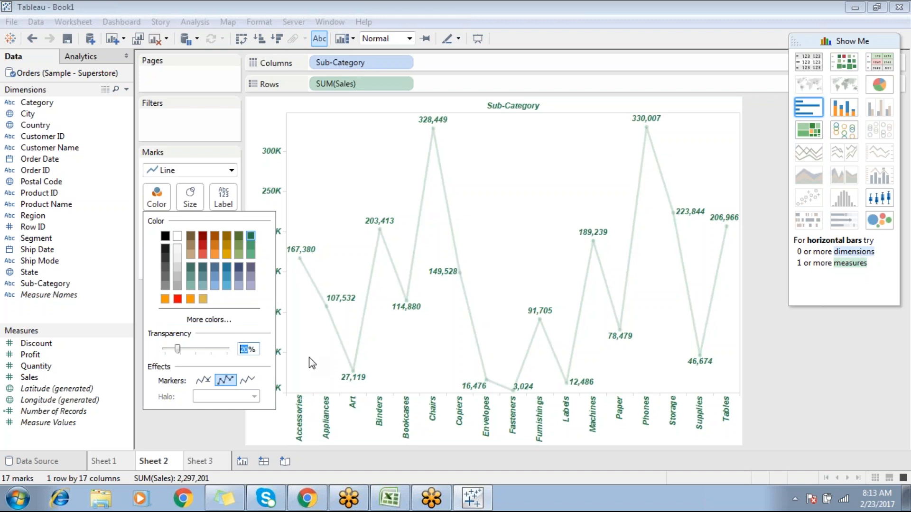
# Select and deselect a group of points on the Sheet 2 line, and change the chart's mark type to Bar
pyautogui.moveTo(327, 180); pyautogui.dragTo(624, 355)
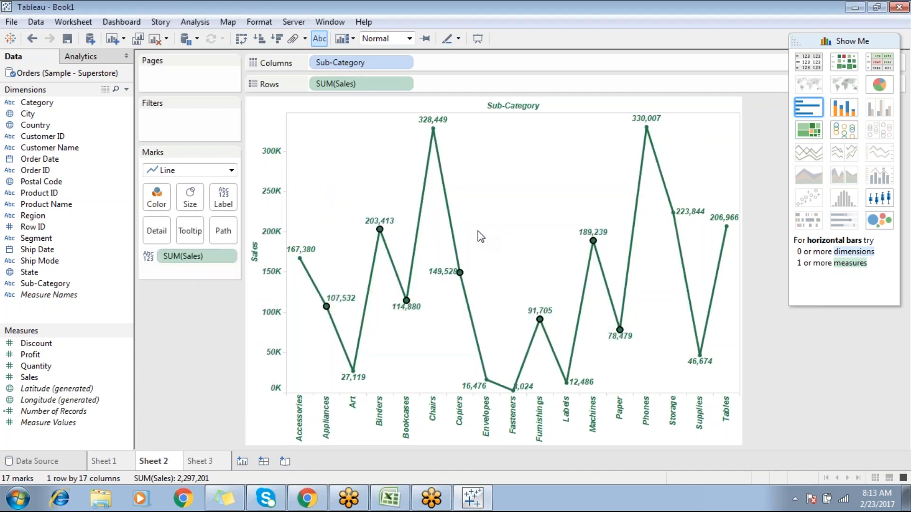
pyautogui.click(493, 210)
pyautogui.click(157, 196)
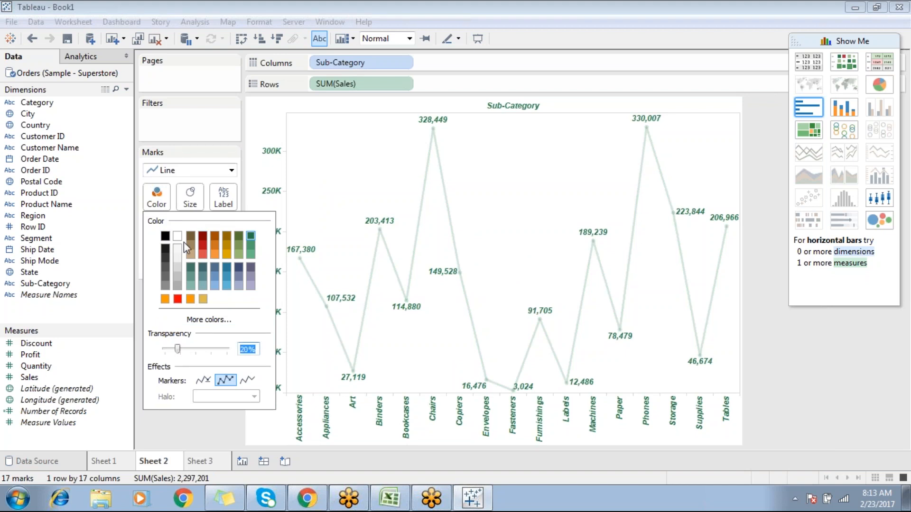
pyautogui.click(205, 170)
pyautogui.click(182, 200)
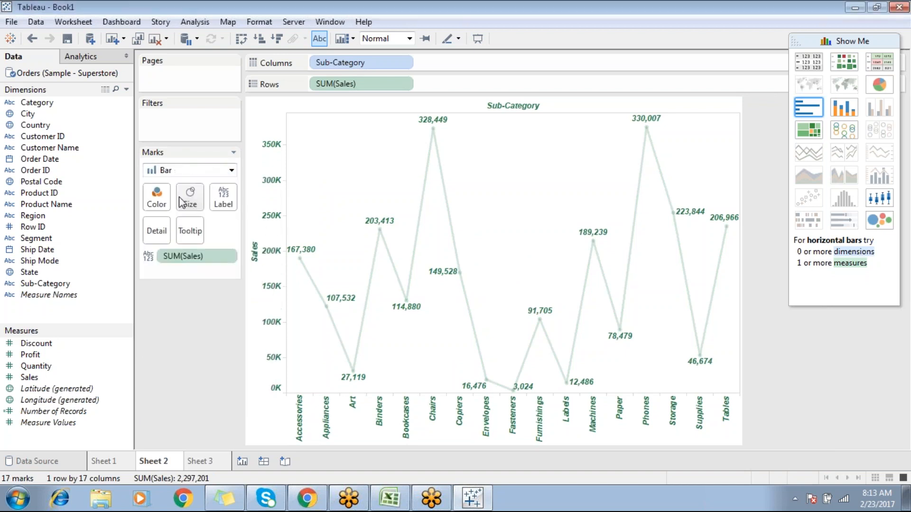
pyautogui.moveTo(377, 287)
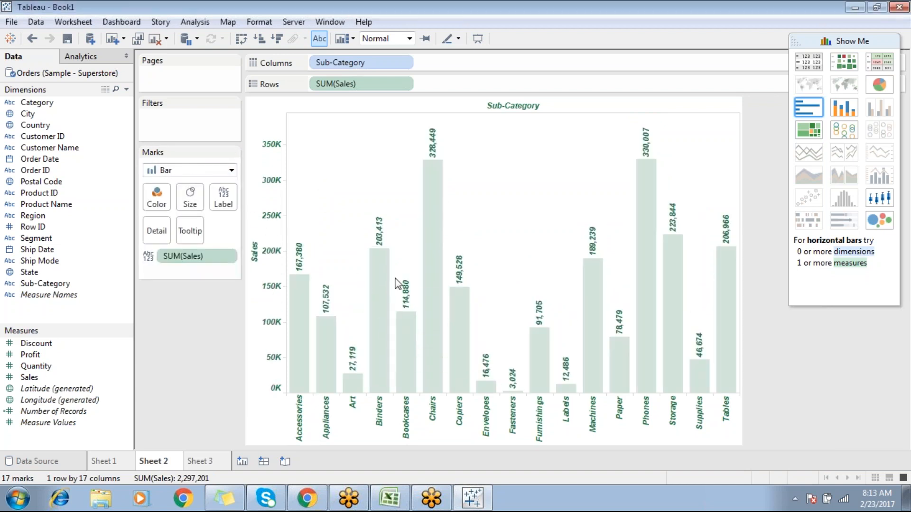
# Set the transparency of the Sheet 2 bars' color to 30%
pyautogui.click(158, 198)
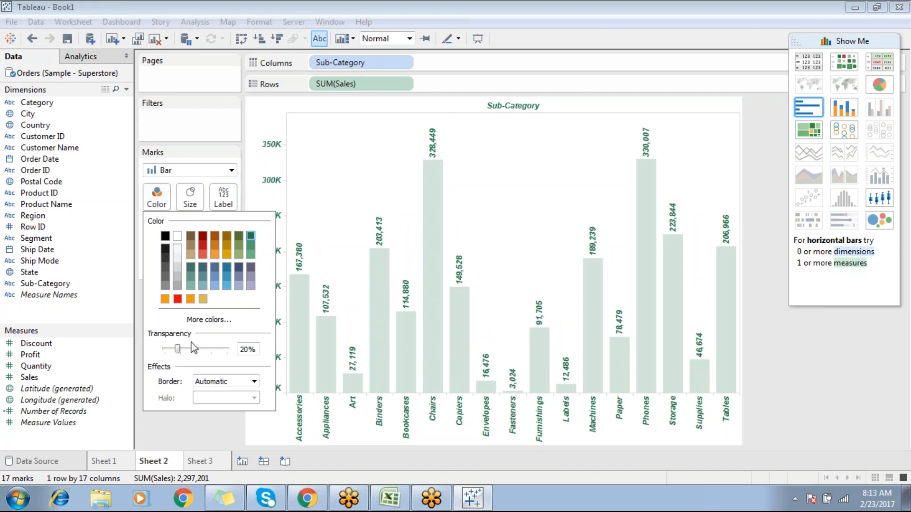
pyautogui.moveTo(178, 349); pyautogui.dragTo(200, 348)
pyautogui.write('30')
pyautogui.press('Return')
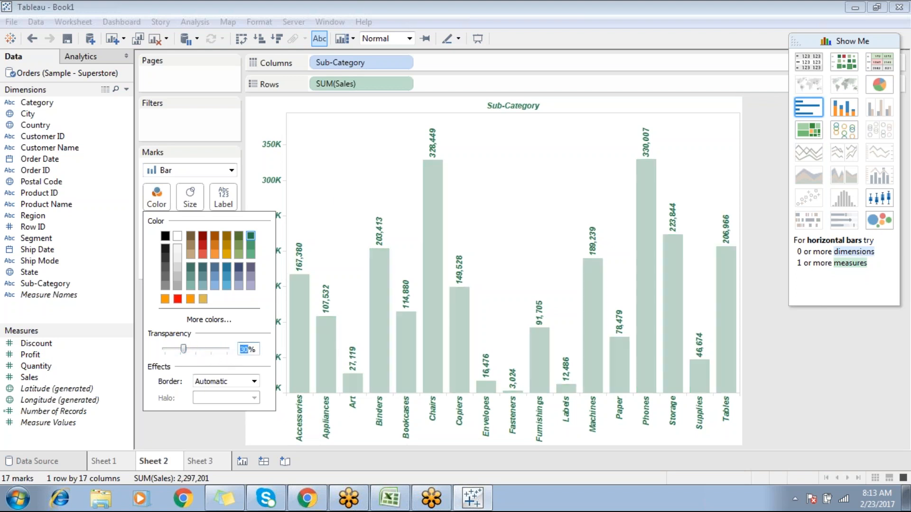
pyautogui.click(334, 200)
pyautogui.click(156, 196)
pyautogui.moveTo(241, 350); pyautogui.dragTo(258, 349)
# Copy the formatting of Sheet 2 and paste it onto Sheet 1
pyautogui.click(173, 463)
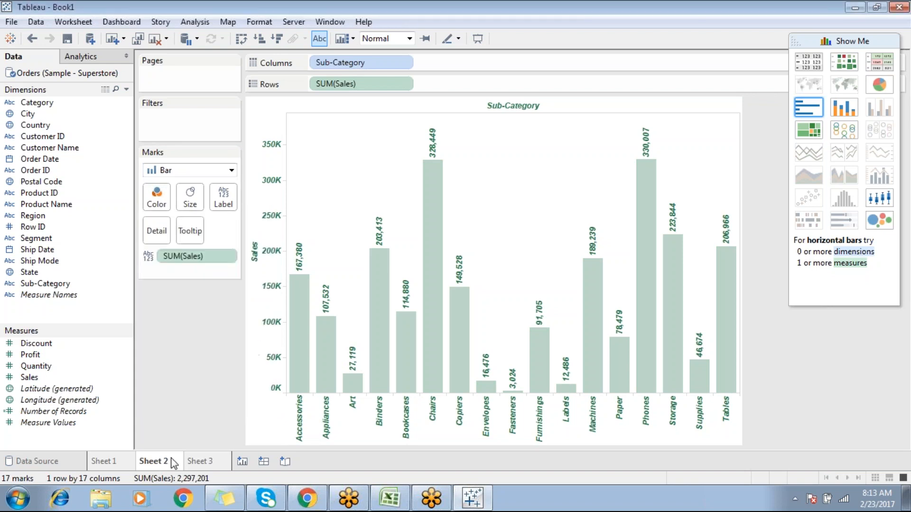
pyautogui.rightClick(173, 464)
pyautogui.click(196, 417)
pyautogui.click(103, 461)
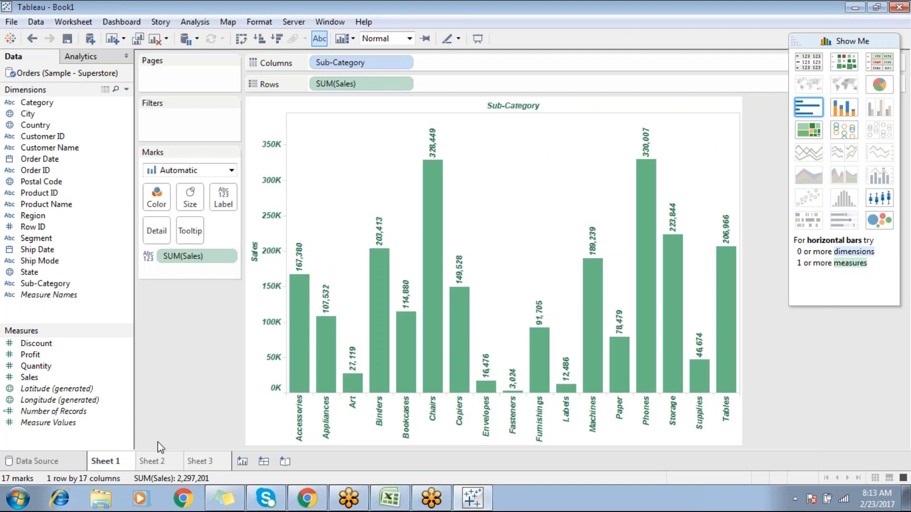
pyautogui.rightClick(121, 465)
pyautogui.click(157, 430)
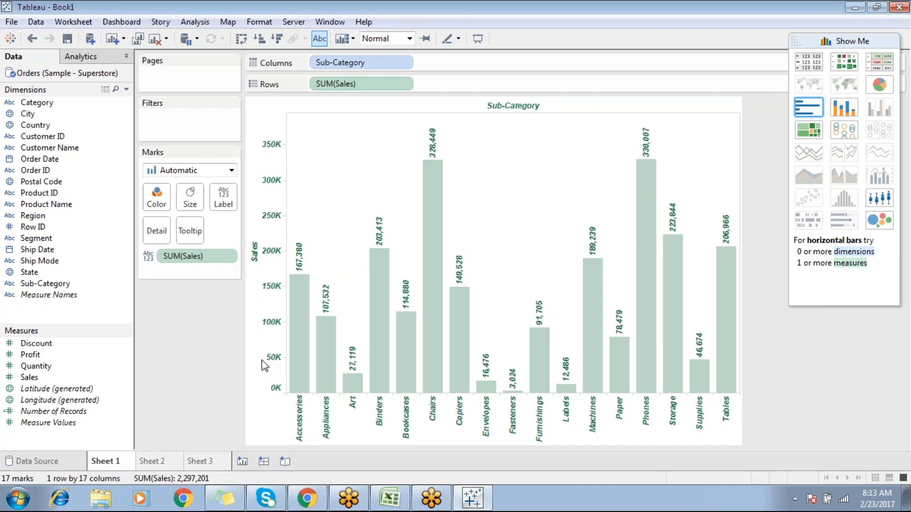
# Check the color transparency of the Sheet 1 bars and return to Sheet 2
pyautogui.click(156, 195)
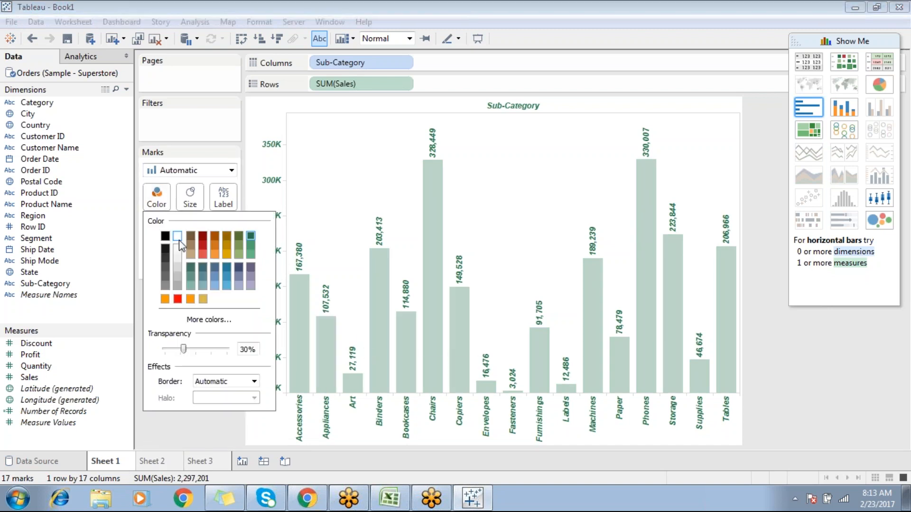
pyautogui.moveTo(255, 349); pyautogui.dragTo(230, 353)
pyautogui.click(304, 203)
pyautogui.click(167, 469)
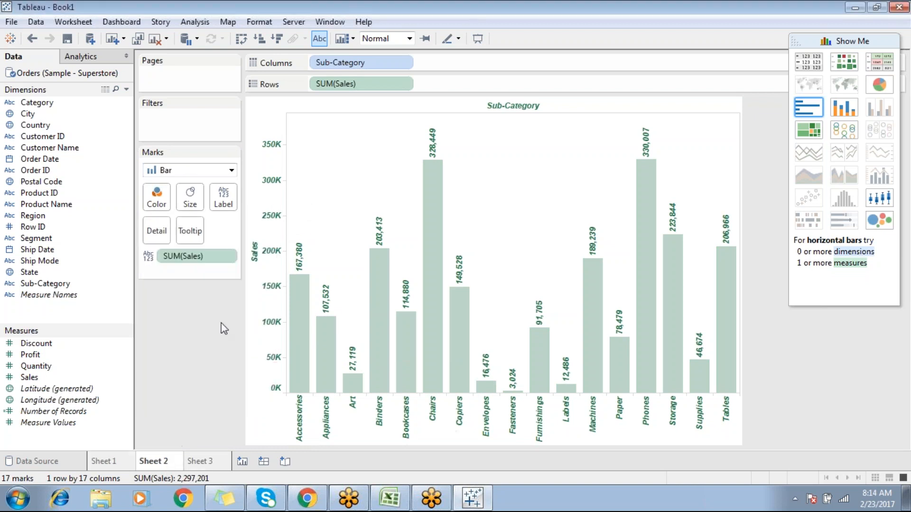
# Try a red border on the Sheet 2 bars and set the border color to black
pyautogui.click(161, 199)
pyautogui.click(227, 380)
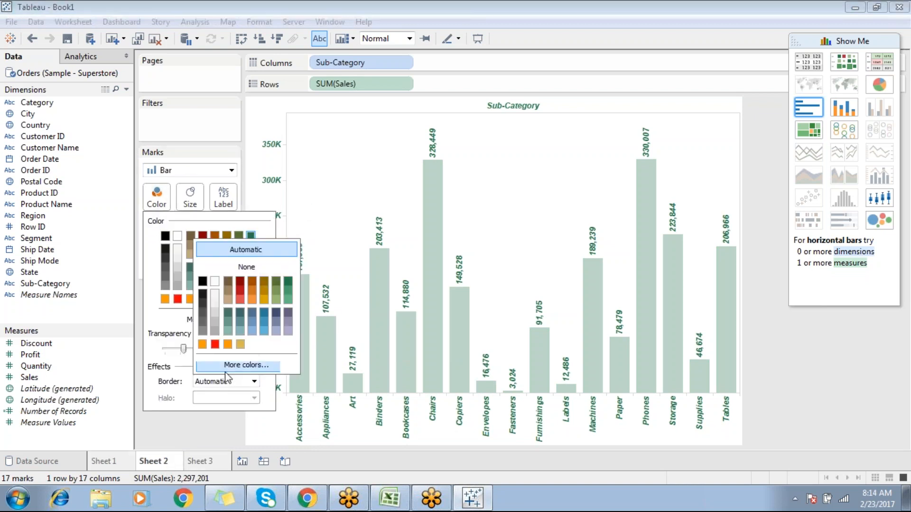
pyautogui.click(215, 345)
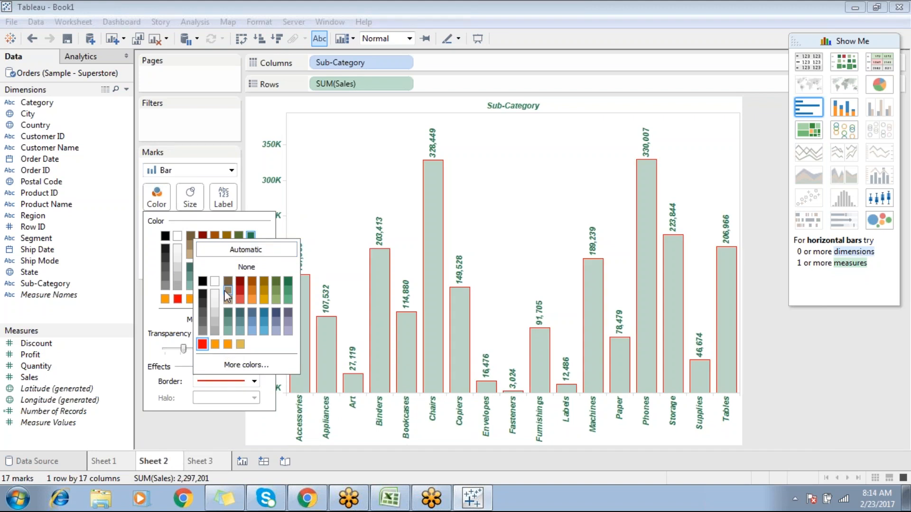
pyautogui.click(203, 282)
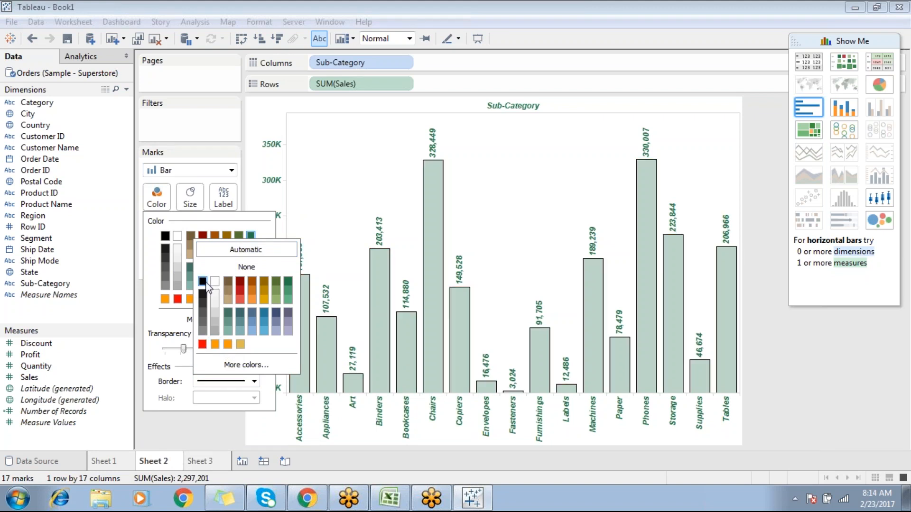
pyautogui.click(315, 209)
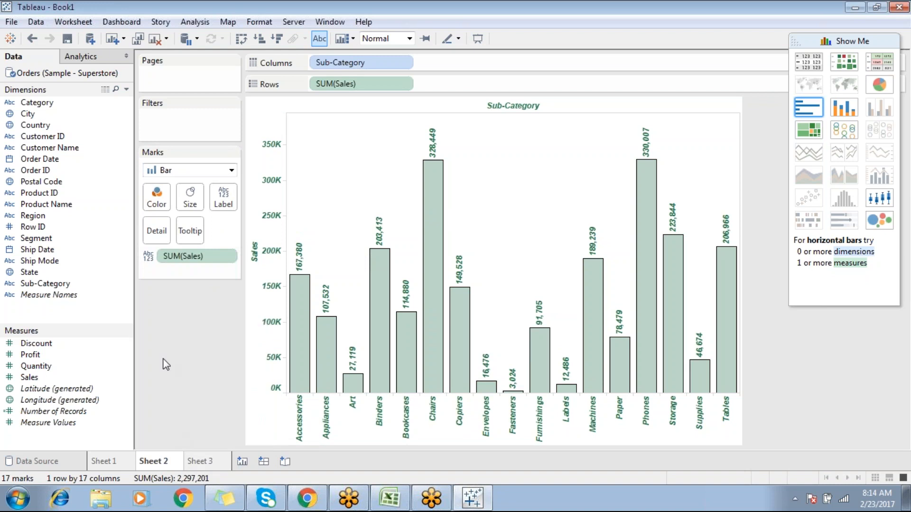
# Open the custom color picker for the Sheet 2 bars and try an olive and a dark purple shade from the spectrum
pyautogui.click(155, 192)
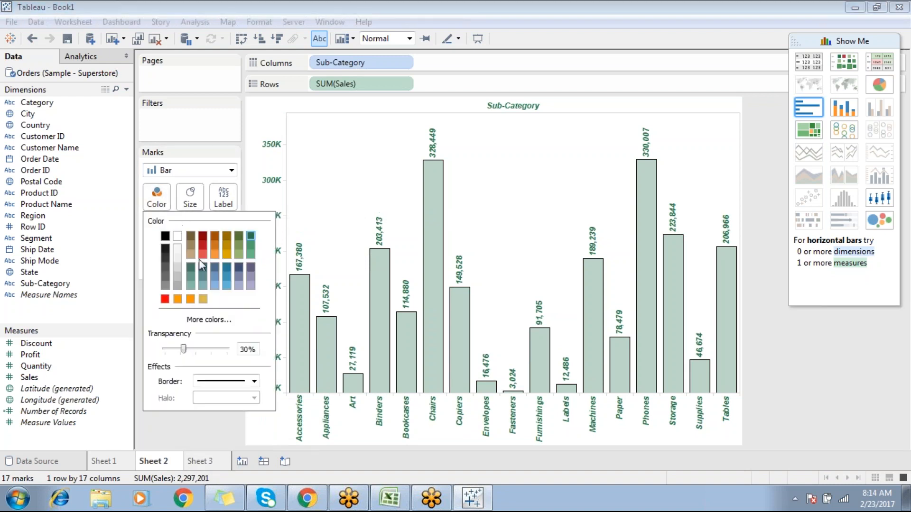
pyautogui.click(214, 321)
pyautogui.click(580, 161)
pyautogui.click(572, 201)
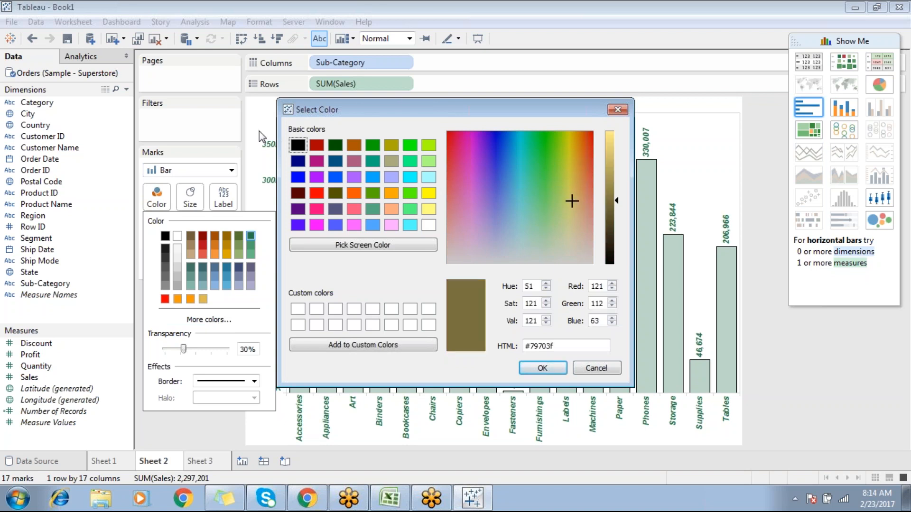
pyautogui.click(490, 161)
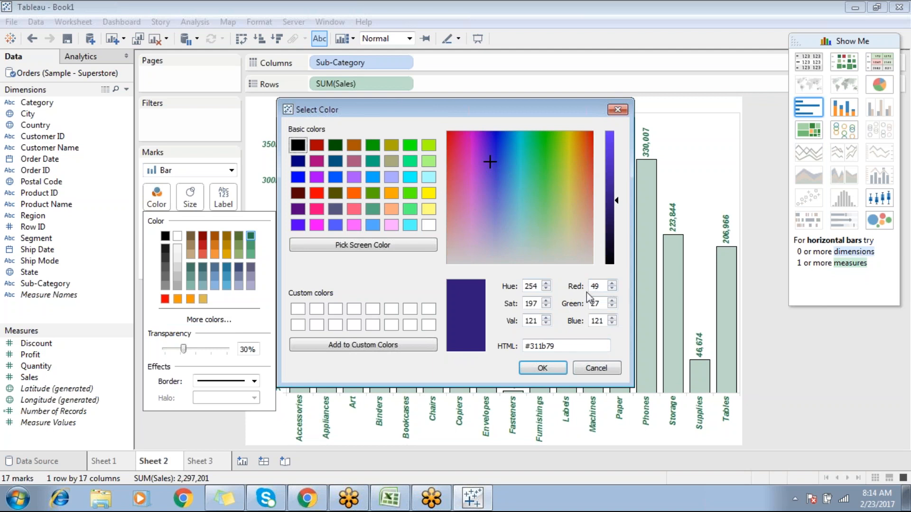
# Define the bars' custom color as red 255, green 150, blue 0 and apply it
pyautogui.doubleClick(605, 287)
pyautogui.write('255')
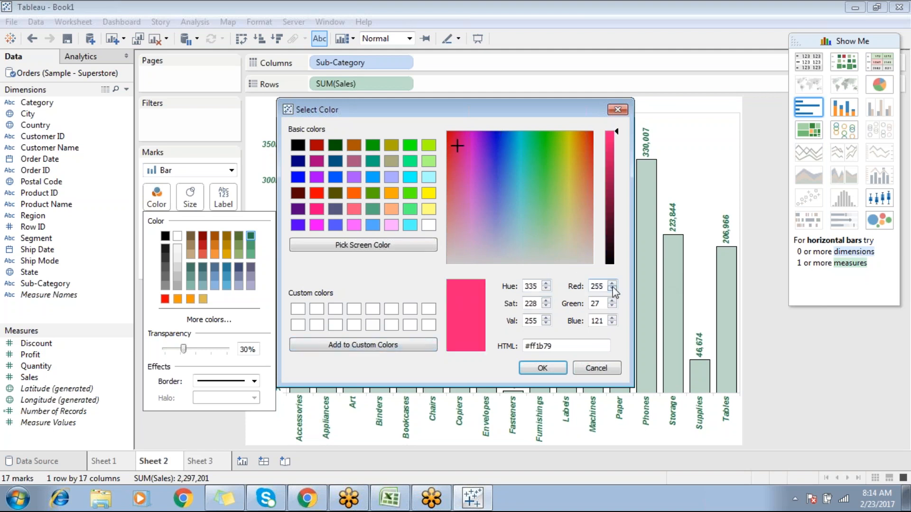
pyautogui.press('Tab')
pyautogui.write('150')
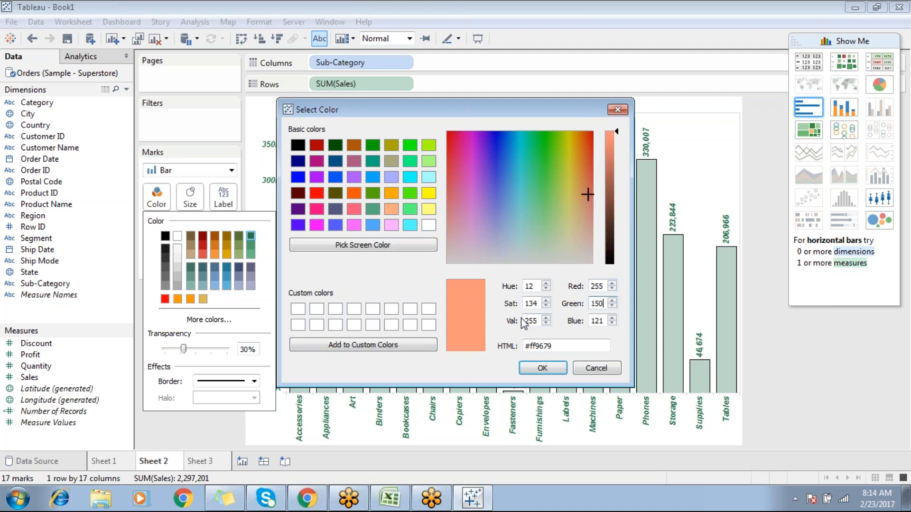
pyautogui.press('Tab')
pyautogui.write('0')
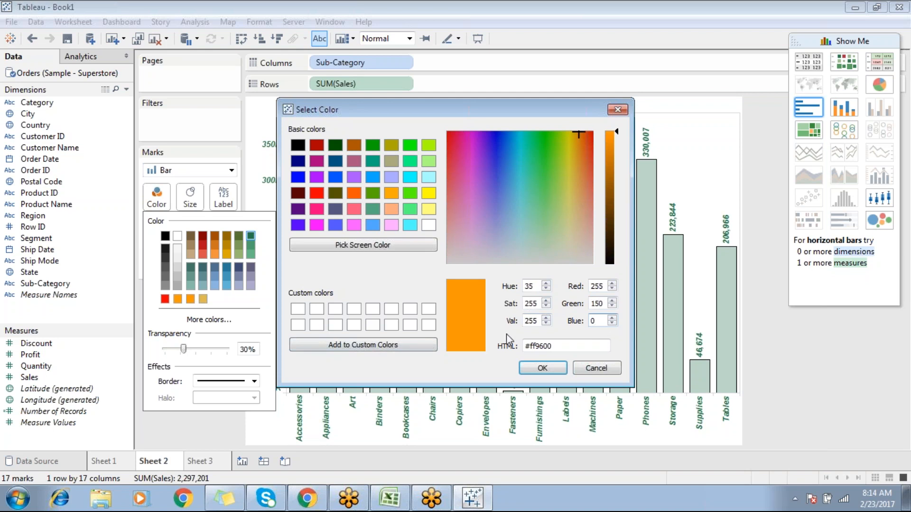
pyautogui.click(541, 368)
pyautogui.click(504, 256)
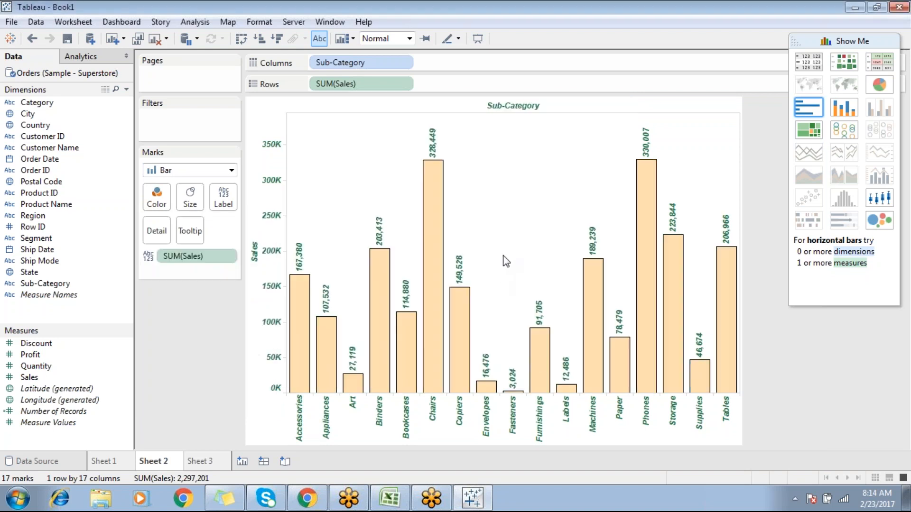
# Raise the transparency setting of the orange Sheet 2 bars to 100%
pyautogui.click(160, 199)
pyautogui.moveTo(186, 355); pyautogui.dragTo(219, 353)
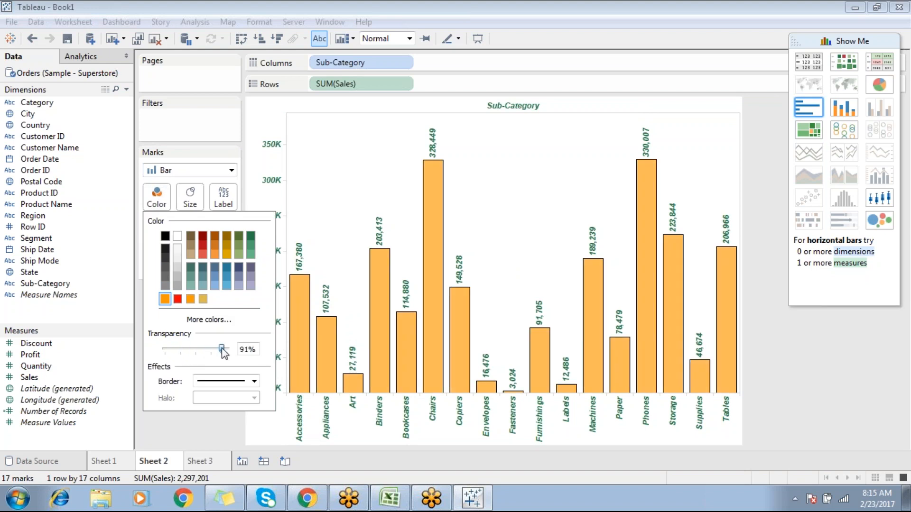
pyautogui.moveTo(307, 498)
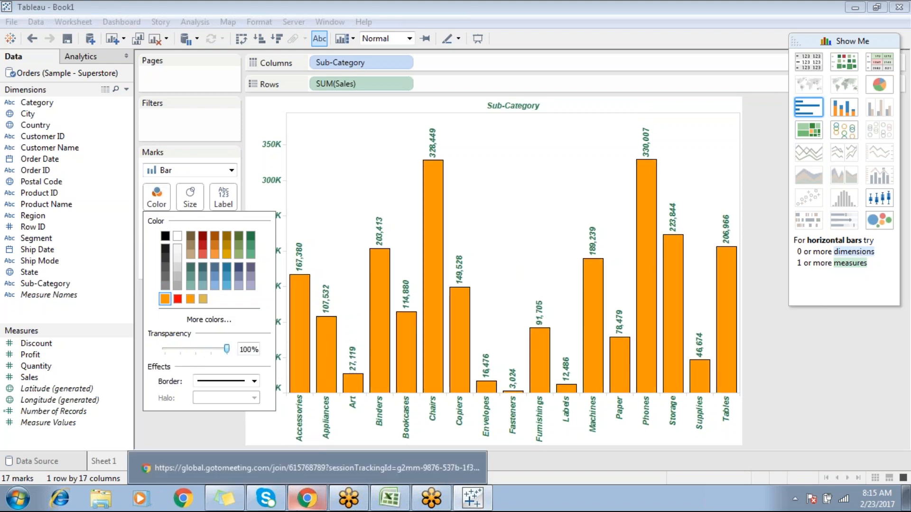
pyautogui.moveTo(388, 299)
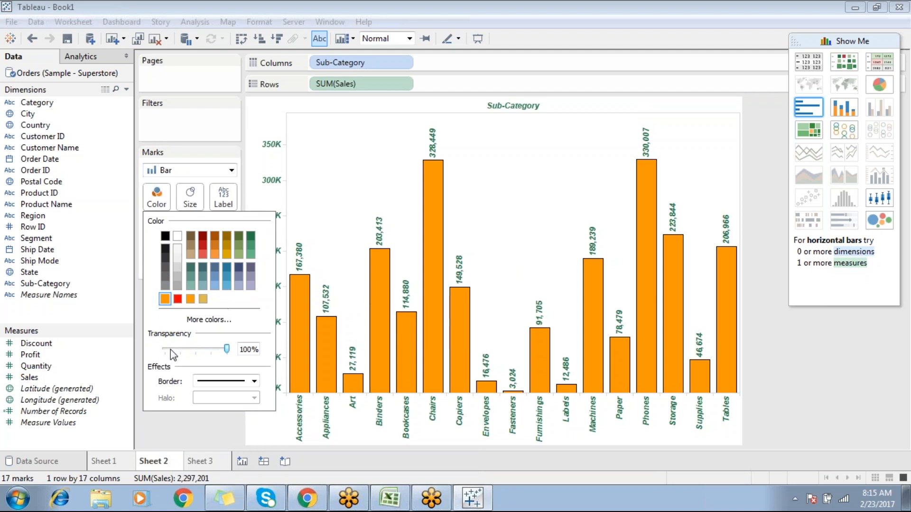
# Look up the HTML code of the bars' orange in the custom color picker and close it without changes
pyautogui.click(209, 319)
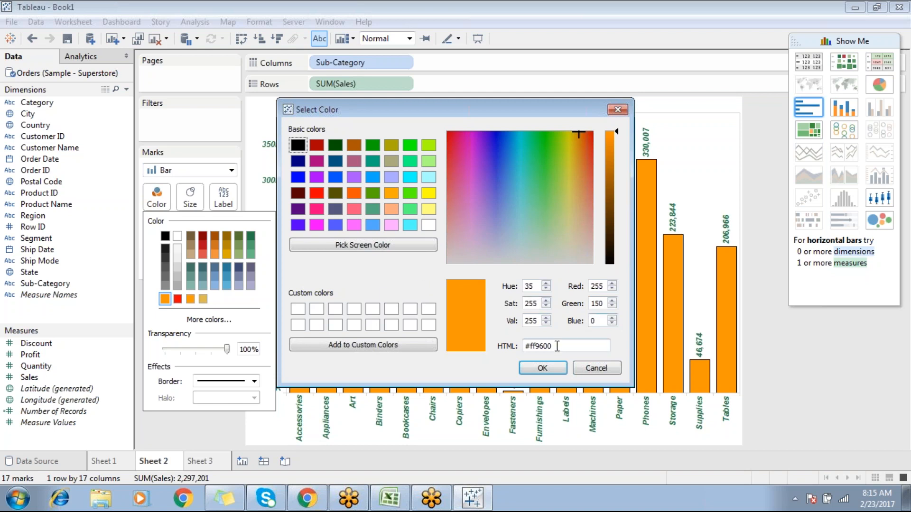
pyautogui.moveTo(552, 346); pyautogui.dragTo(536, 346)
pyautogui.click(591, 364)
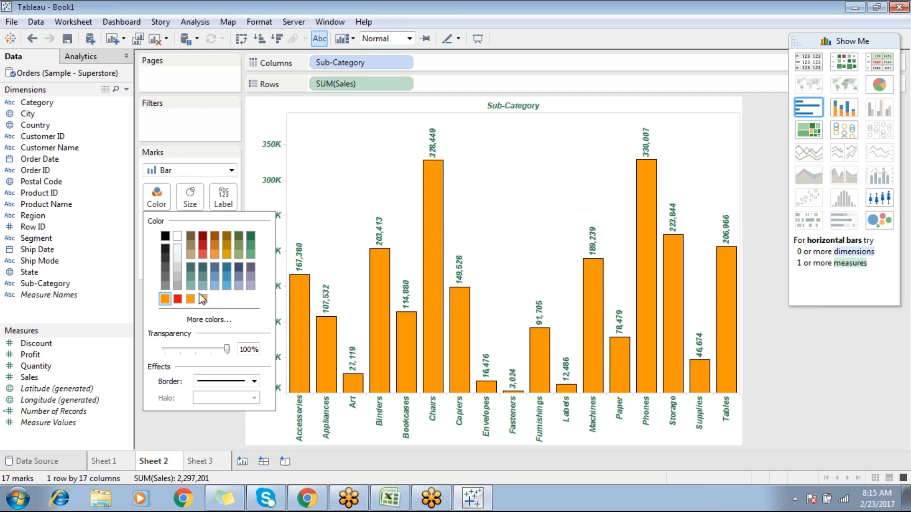
# Review the RGB values of the bars' orange, add it to the custom colors and confirm the color
pyautogui.moveTo(433, 219)
pyautogui.click(219, 320)
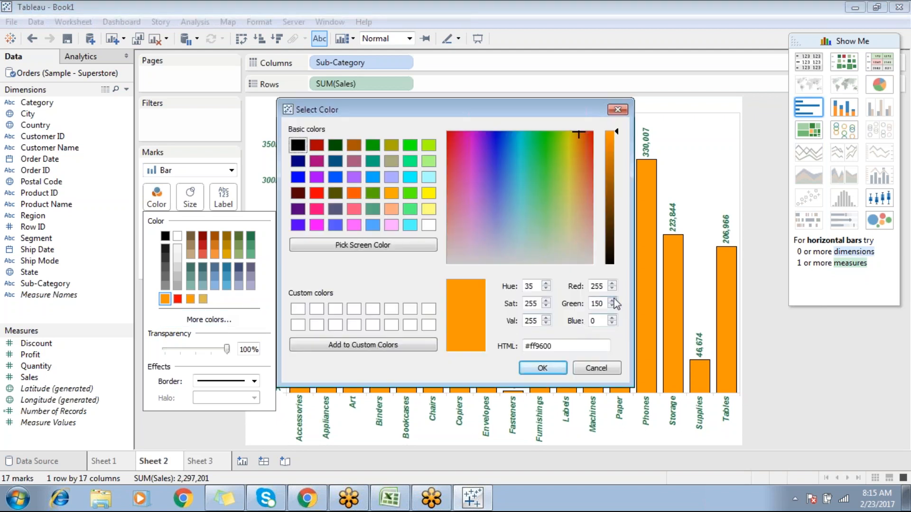
pyautogui.moveTo(605, 286); pyautogui.dragTo(567, 284)
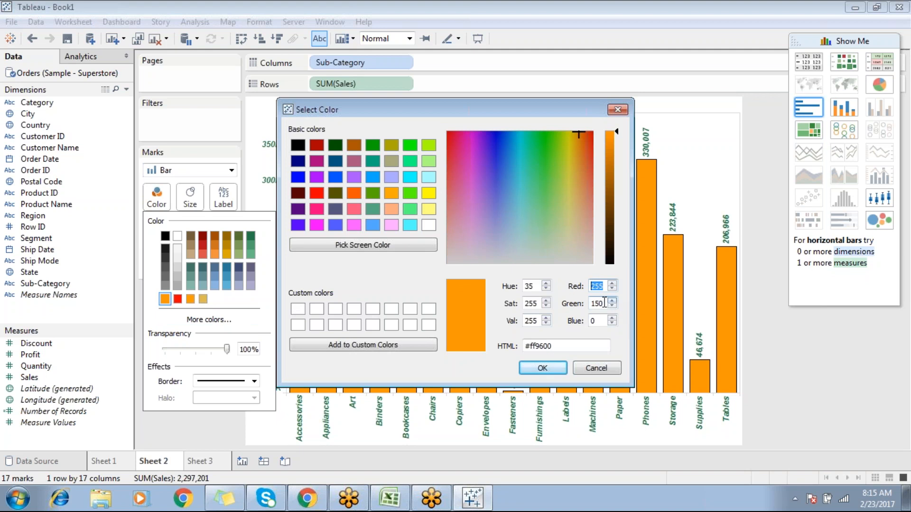
pyautogui.press('Tab')
pyautogui.press('Tab')
pyautogui.click(401, 347)
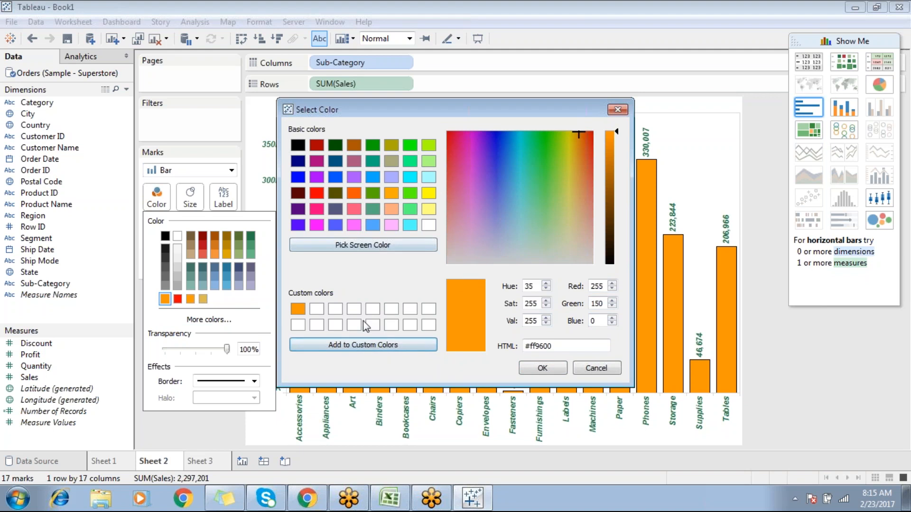
pyautogui.click(542, 369)
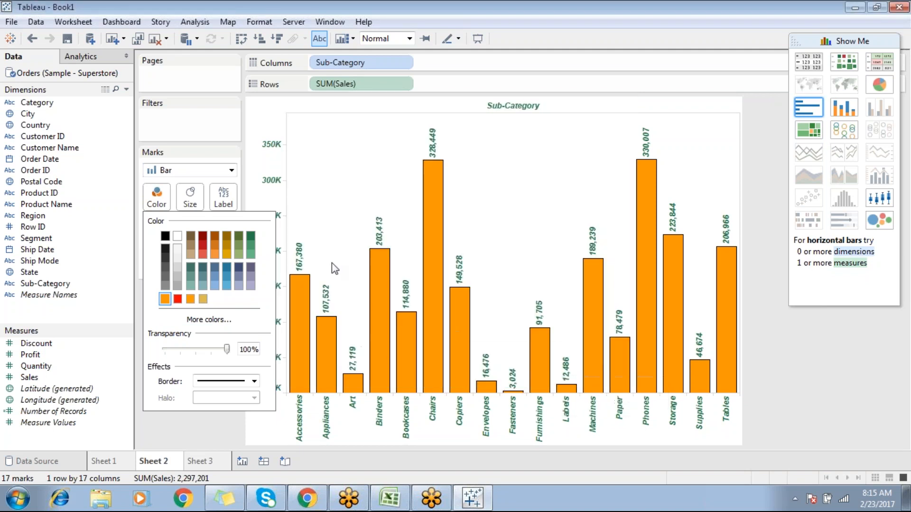
pyautogui.click(328, 207)
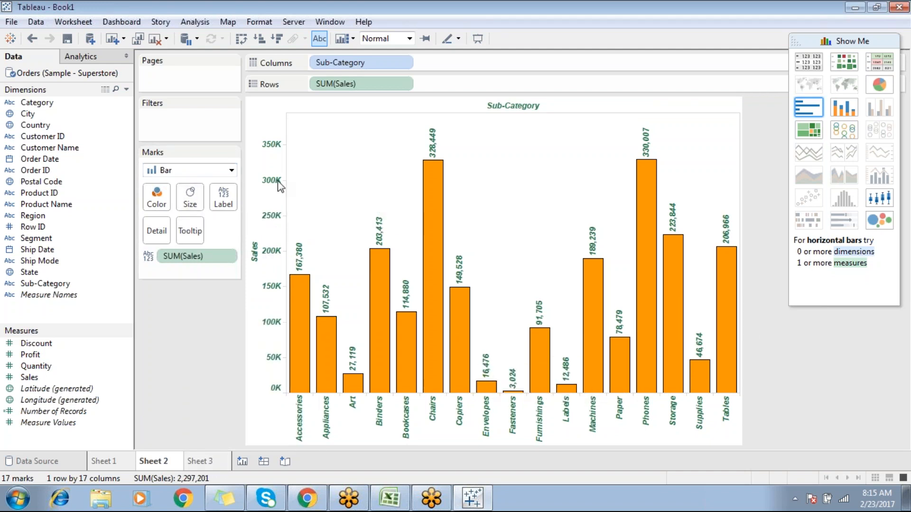
# View the mark size setting of the Sheet 2 bars and size the bars by the Category dimension
pyautogui.click(189, 206)
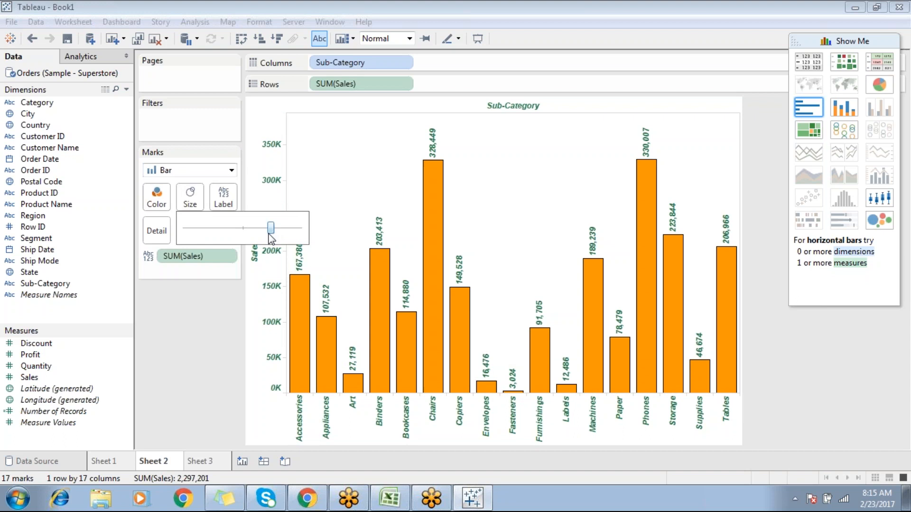
pyautogui.click(226, 286)
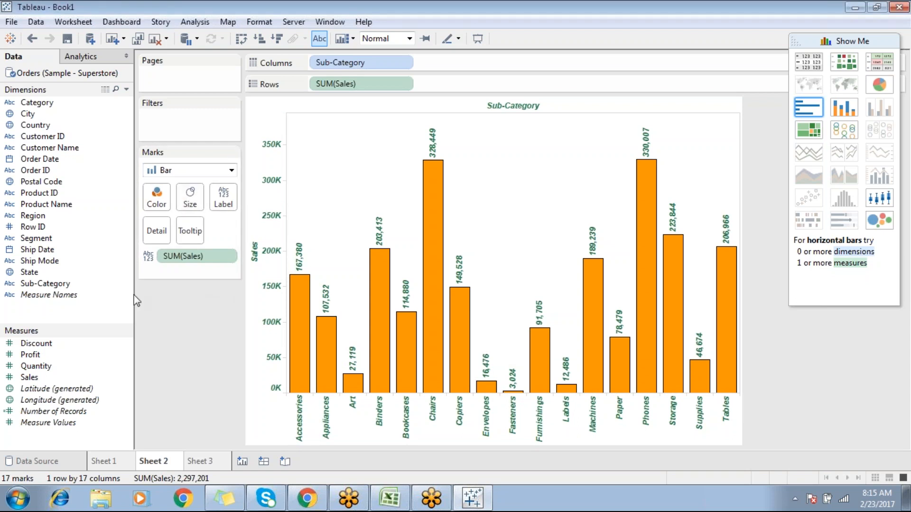
pyautogui.moveTo(59, 103); pyautogui.dragTo(195, 198)
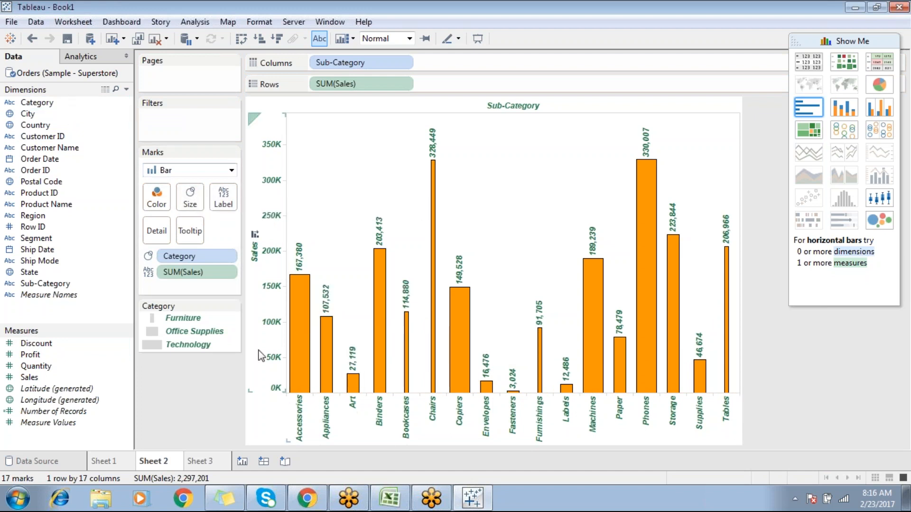
# Turn on highlighting in the Category legend and highlight Furniture, Office Supplies and Technology in turn, ending on Office Supplies
pyautogui.click(170, 317)
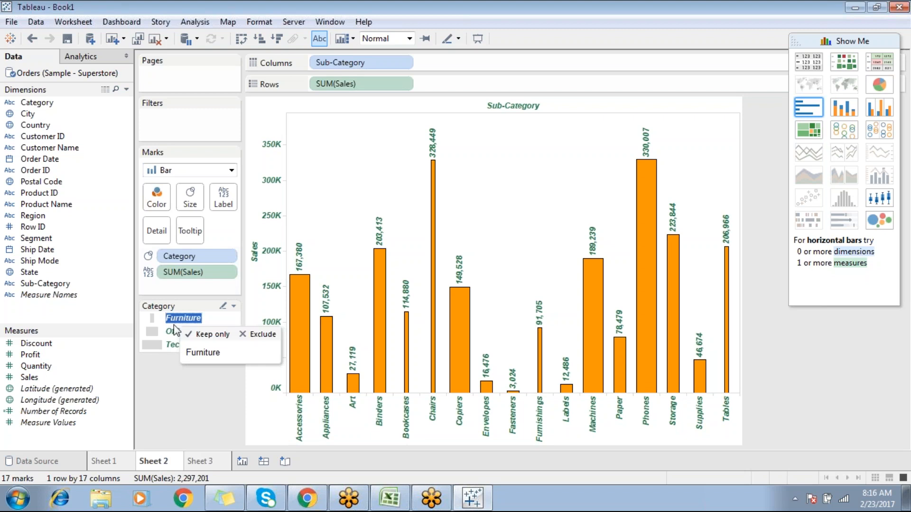
pyautogui.click(221, 306)
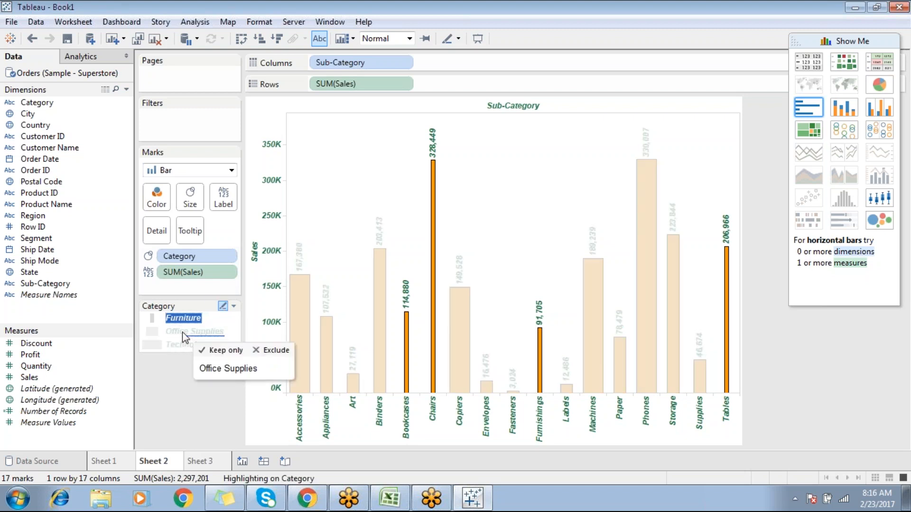
pyautogui.click(183, 332)
pyautogui.click(180, 345)
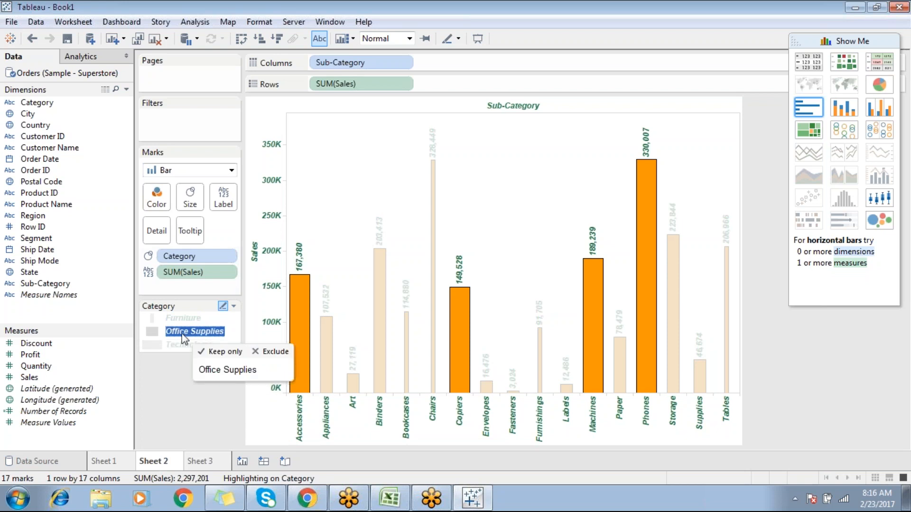
pyautogui.click(182, 332)
pyautogui.click(184, 319)
pyautogui.click(184, 331)
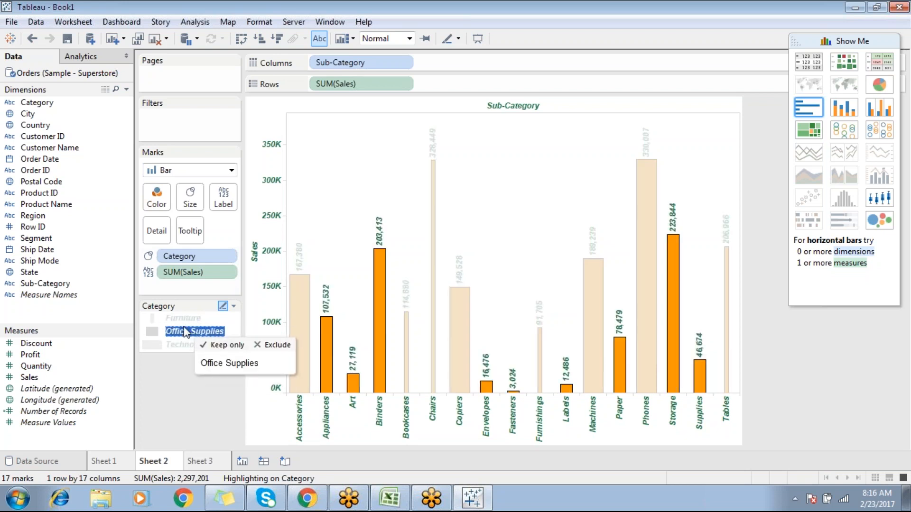
# Highlight Technology in the Category legend, then clear the highlight and select and deselect bars in the chart
pyautogui.click(181, 345)
pyautogui.click(178, 368)
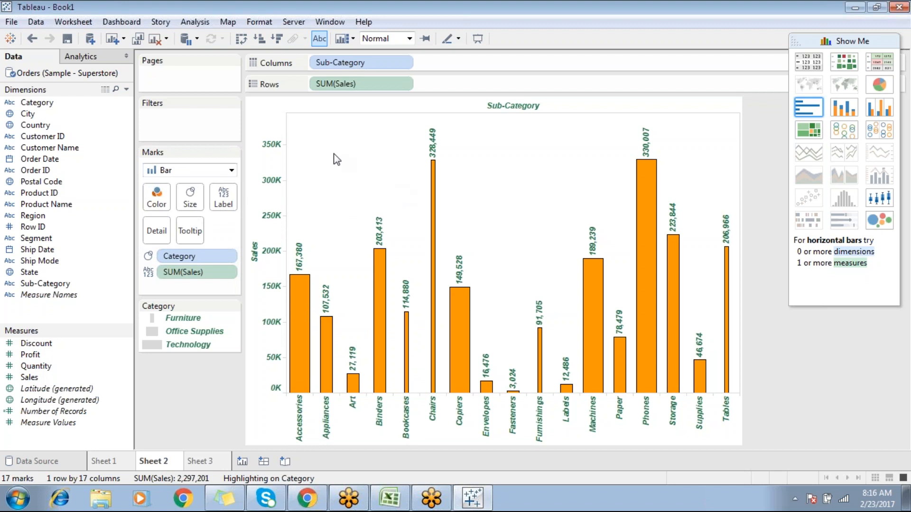
pyautogui.moveTo(331, 157); pyautogui.dragTo(738, 398)
pyautogui.click(350, 196)
pyautogui.moveTo(458, 287)
# Size the bars by Sales, compare the Chairs and Phones bars, and replace the sizing measure with Profit
pyautogui.moveTo(53, 376); pyautogui.dragTo(183, 204)
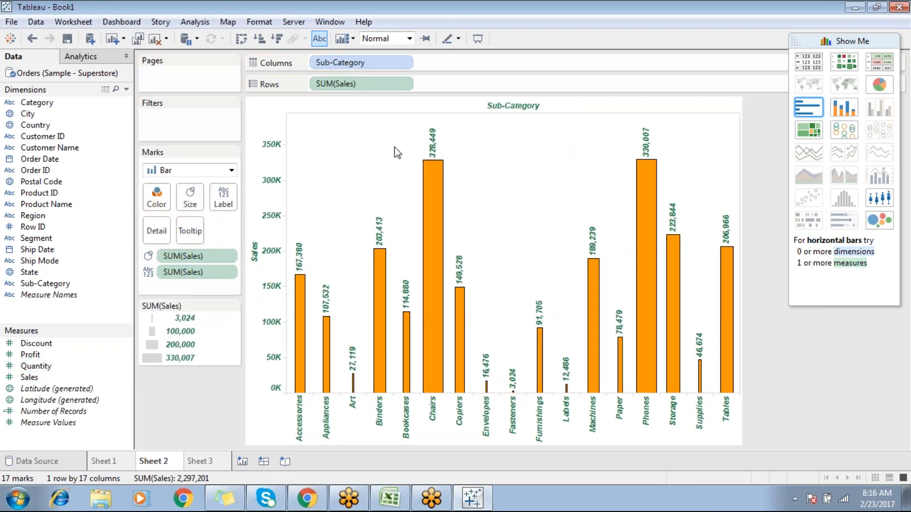
pyautogui.moveTo(364, 145); pyautogui.dragTo(726, 197)
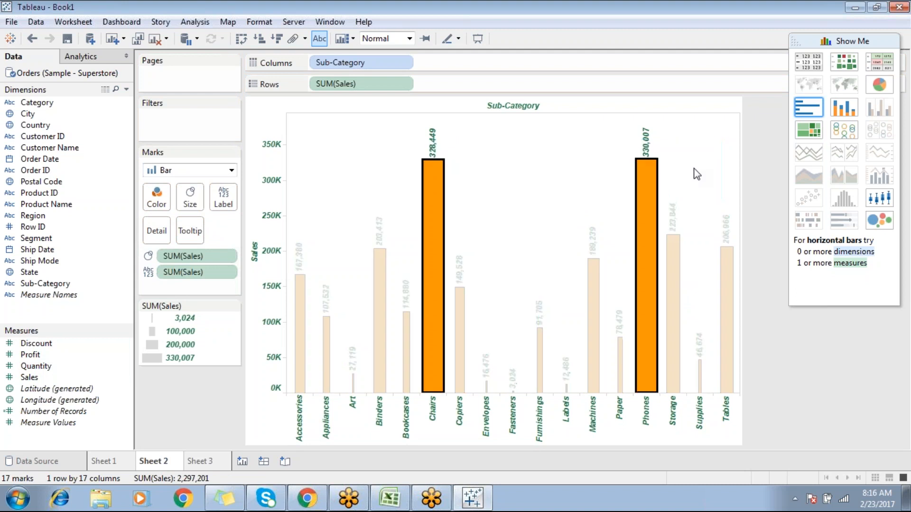
pyautogui.click(696, 150)
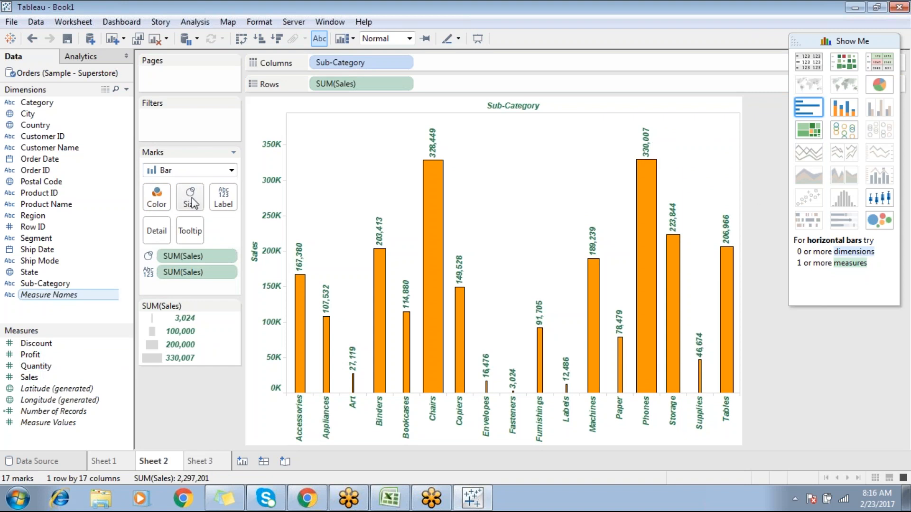
pyautogui.moveTo(61, 354); pyautogui.dragTo(190, 199)
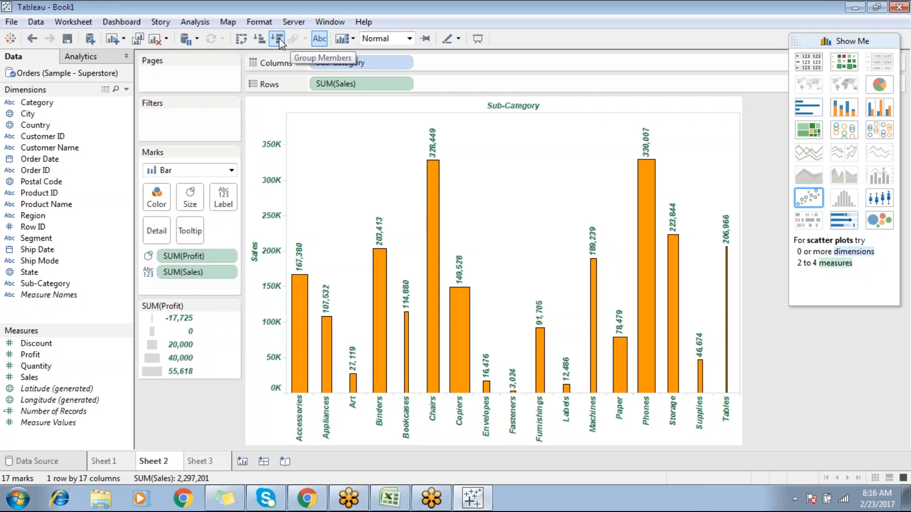
# Size the bars by Sales and sort the sub-categories in ascending order of Sales
pyautogui.moveTo(27, 377); pyautogui.dragTo(190, 197)
pyautogui.click(258, 40)
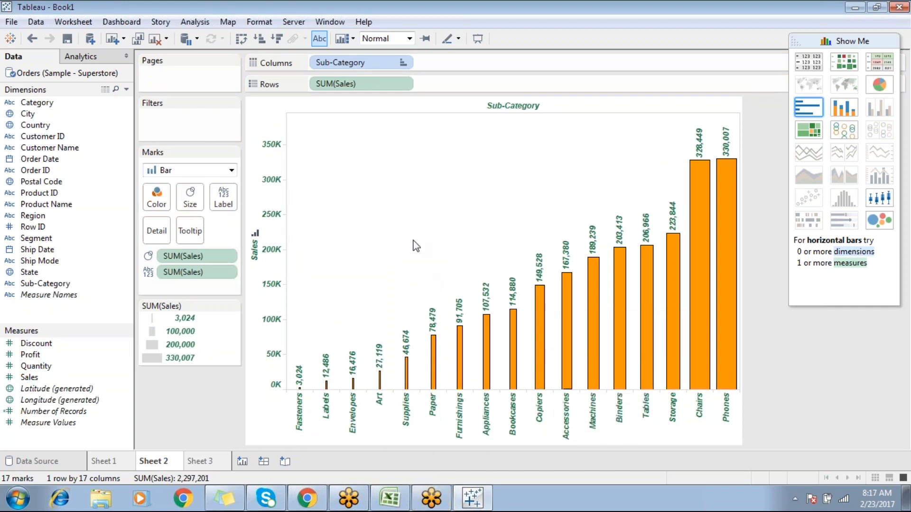
# Increase the bar size to the maximum and remove the Sales measure from the bars' size encoding
pyautogui.click(190, 199)
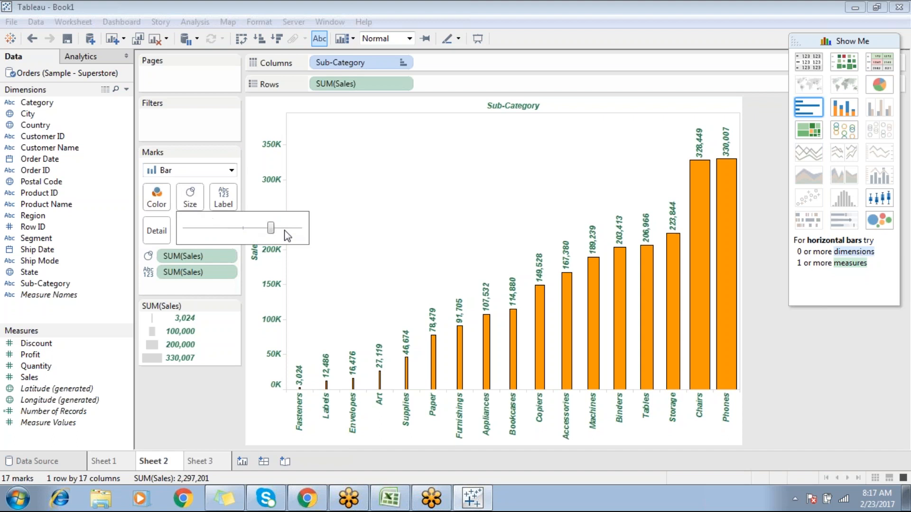
pyautogui.moveTo(270, 227); pyautogui.dragTo(302, 233)
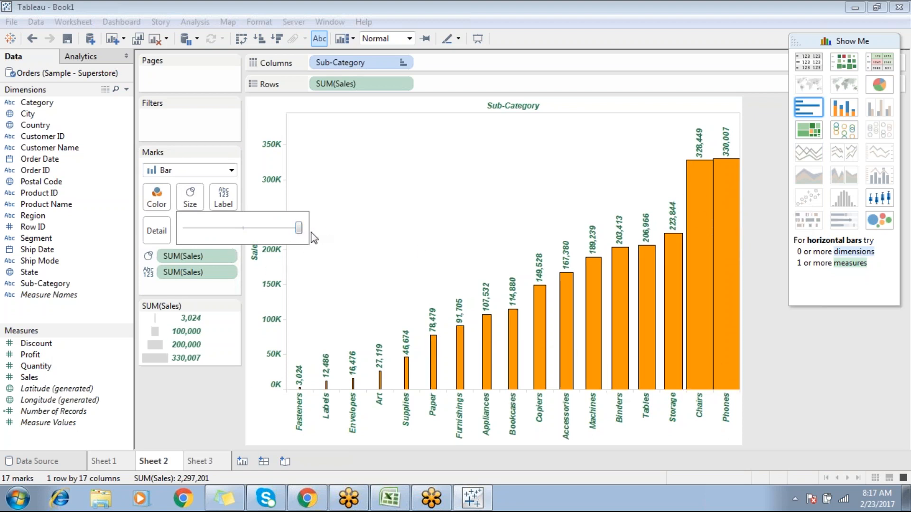
pyautogui.click(309, 253)
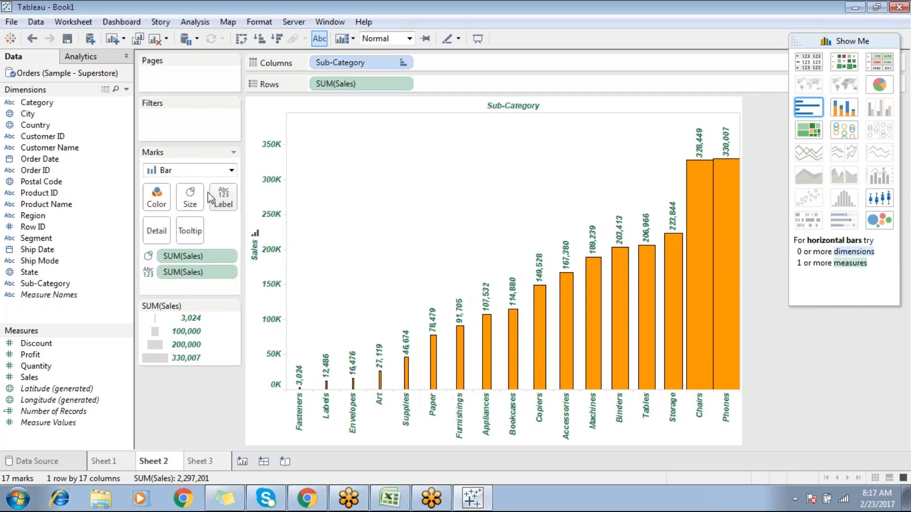
pyautogui.click(195, 203)
pyautogui.click(385, 249)
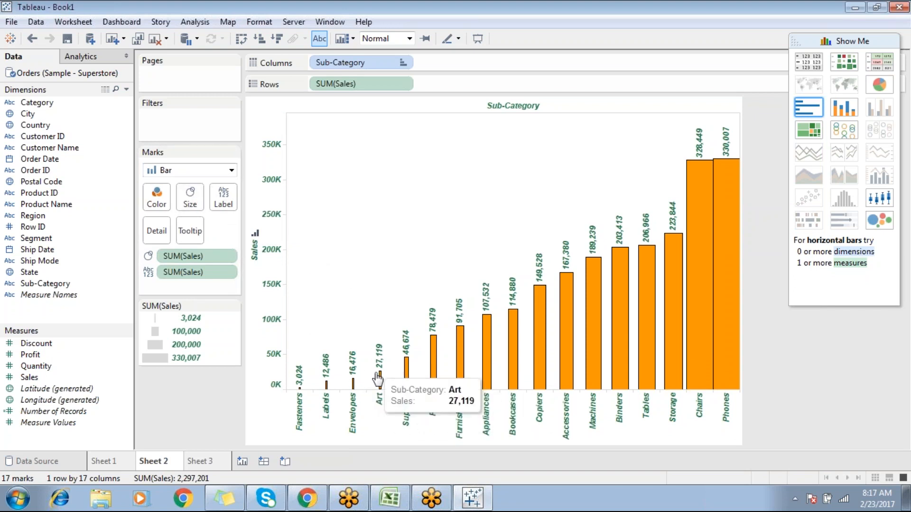
pyautogui.moveTo(171, 256); pyautogui.dragTo(173, 417)
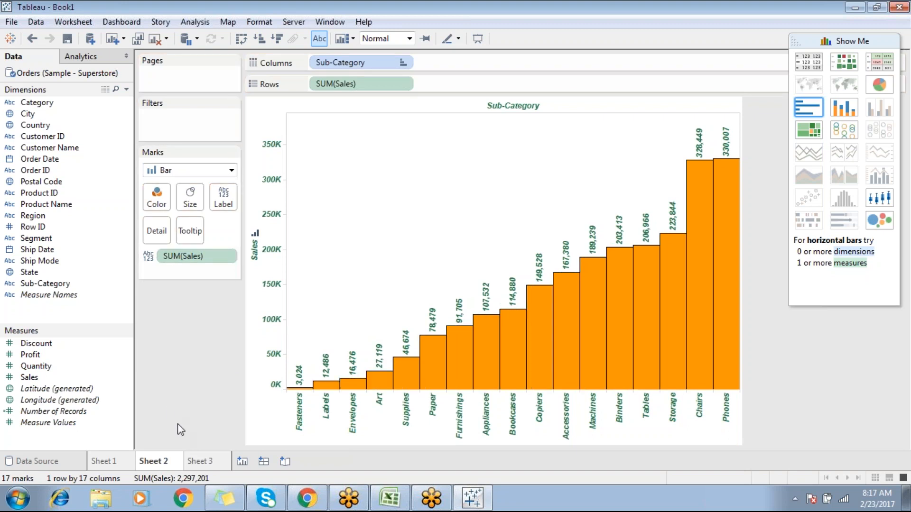
# Set the bars' border to None and collapse the Show Me chart gallery
pyautogui.click(156, 196)
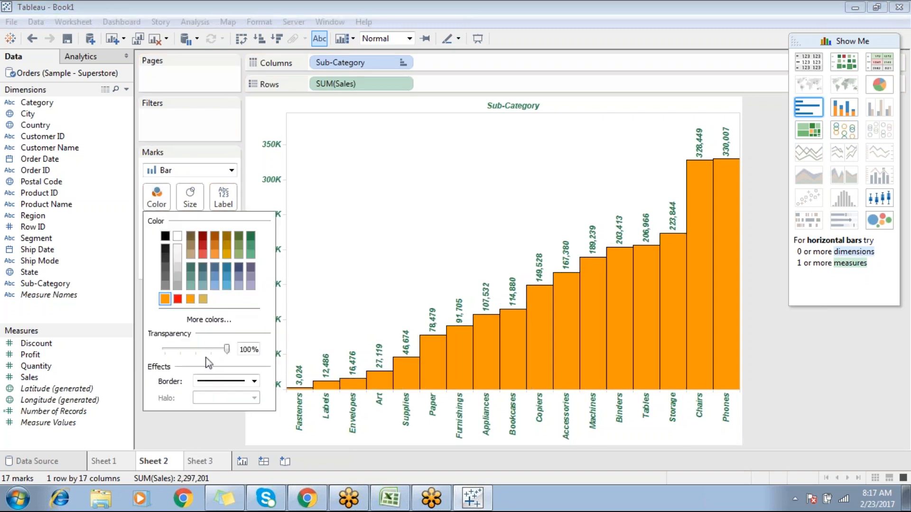
pyautogui.click(211, 382)
pyautogui.click(244, 267)
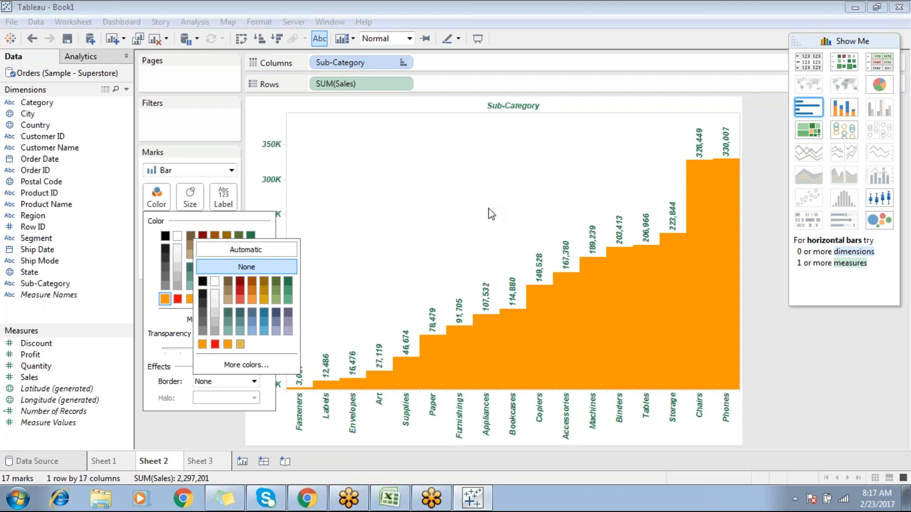
pyautogui.click(490, 223)
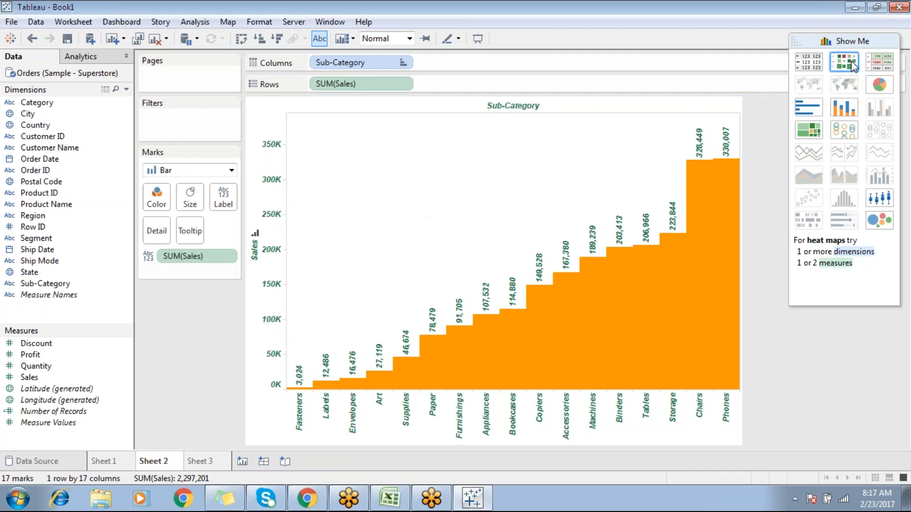
pyautogui.click(852, 41)
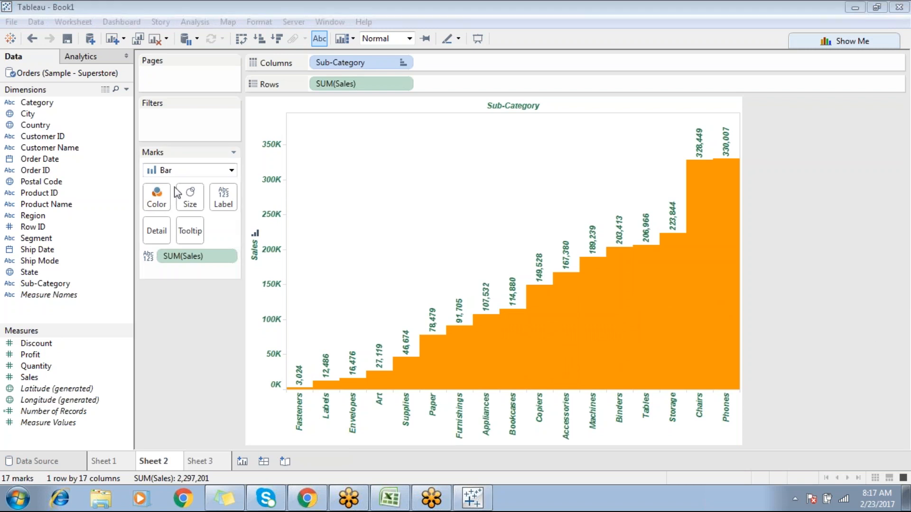
# Reduce the bar size to the minimum so the bars become thin lines, and inspect individual bars
pyautogui.click(192, 201)
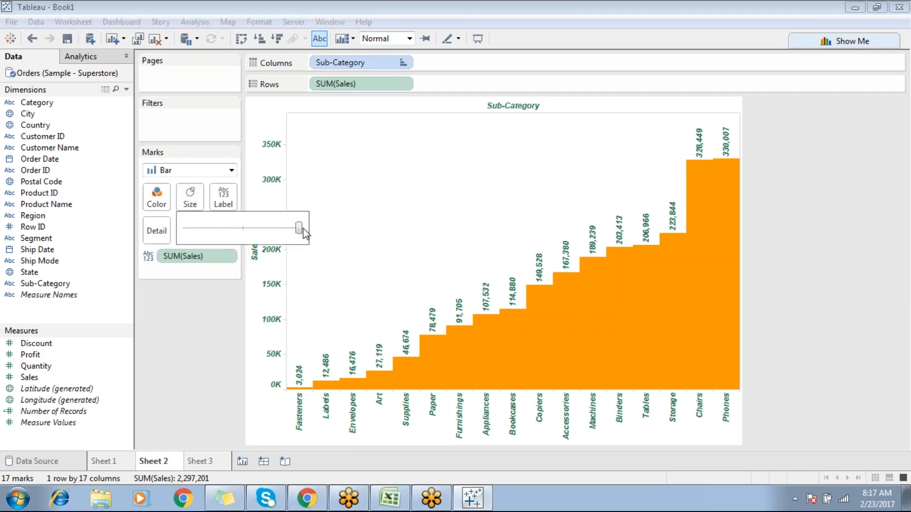
pyautogui.moveTo(255, 232); pyautogui.dragTo(141, 232)
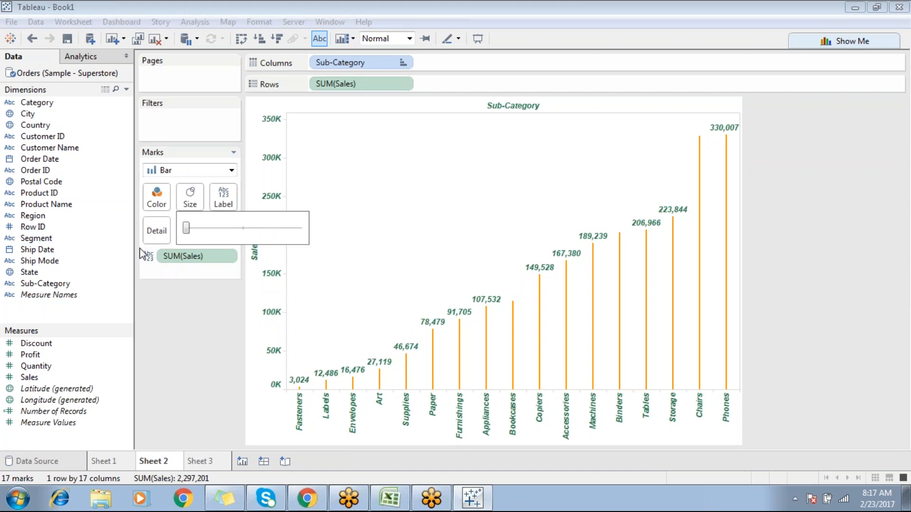
pyautogui.moveTo(473, 342)
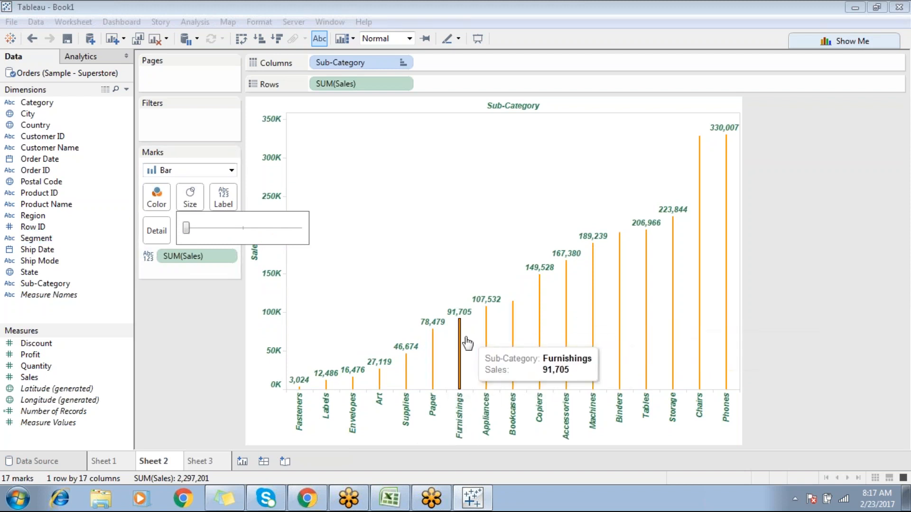
pyautogui.click(381, 203)
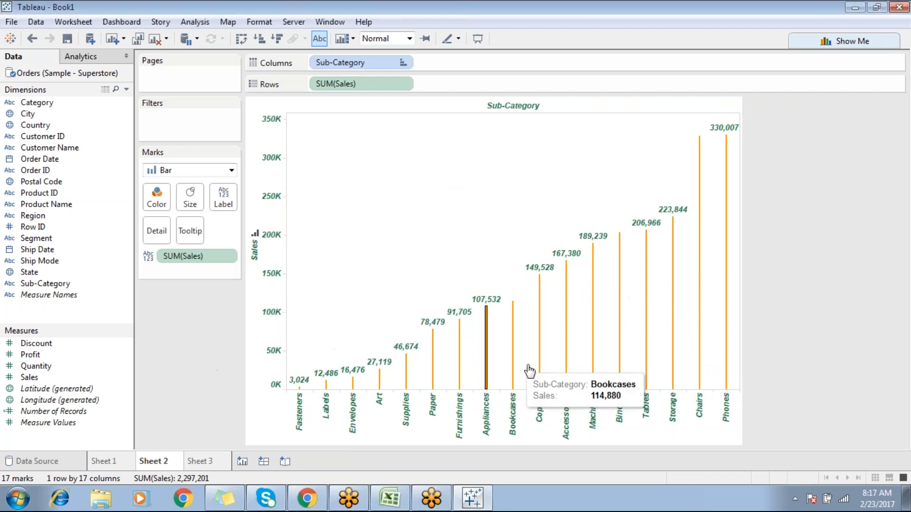
# Add an average line to the Sales chart and set the bar size to the middle of its range
pyautogui.click(80, 57)
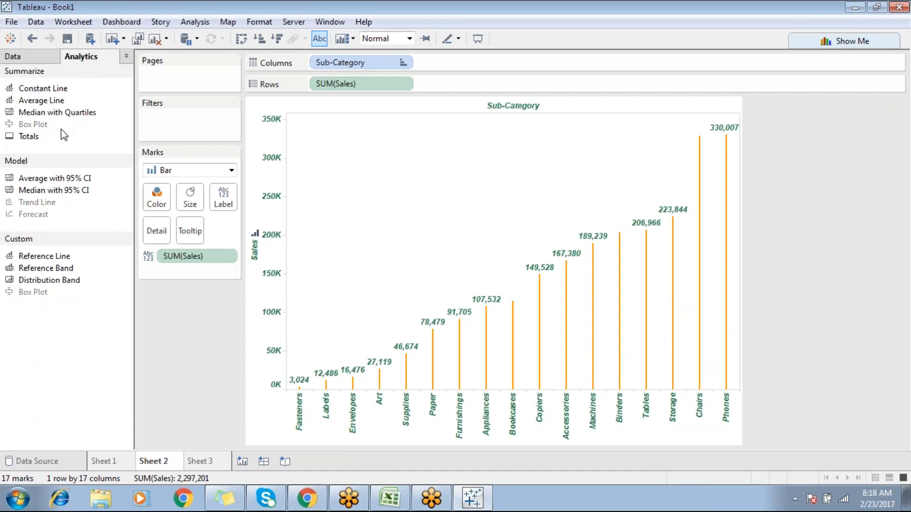
pyautogui.moveTo(41, 101); pyautogui.dragTo(363, 134)
pyautogui.moveTo(382, 291)
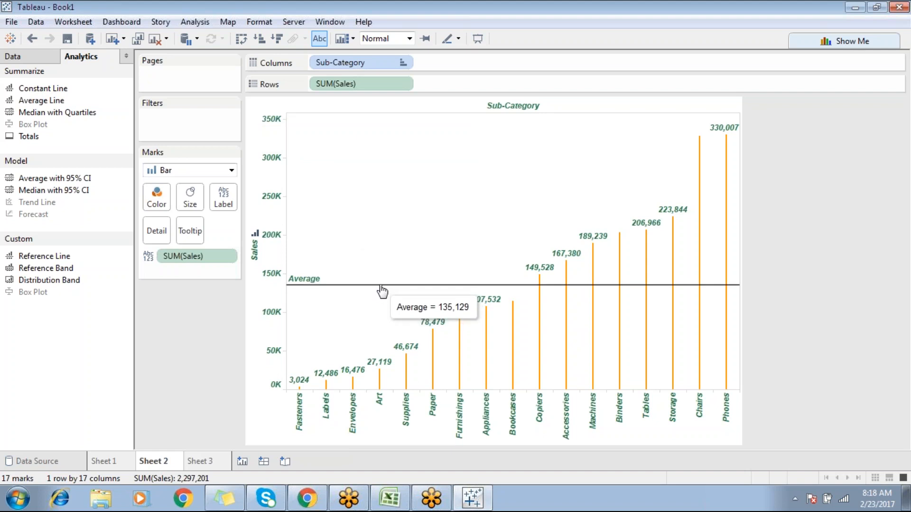
pyautogui.click(195, 208)
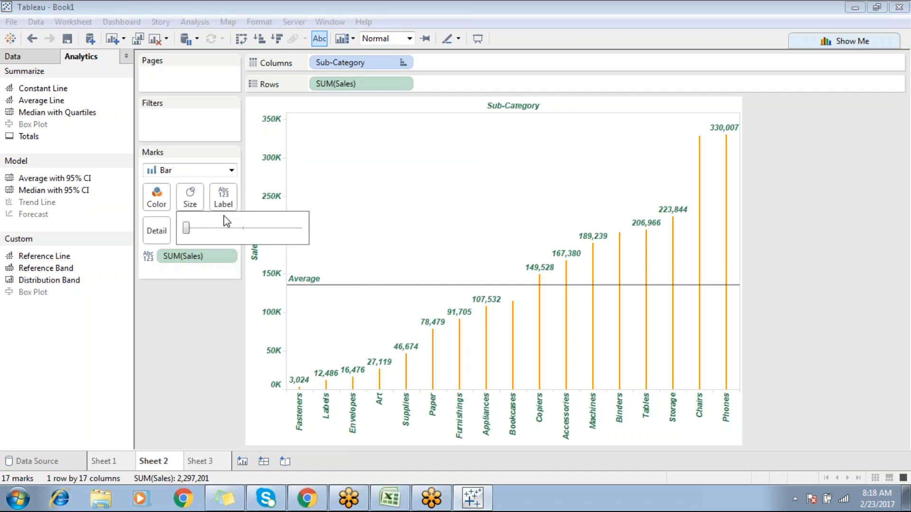
pyautogui.moveTo(186, 228); pyautogui.dragTo(243, 228)
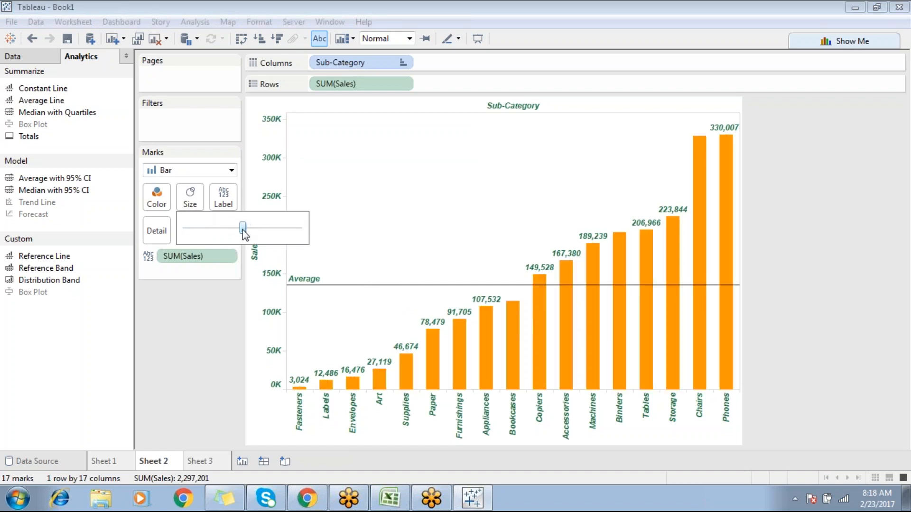
# Format the average reference line as dashed, with the third thickness and a red color
pyautogui.rightClick(442, 285)
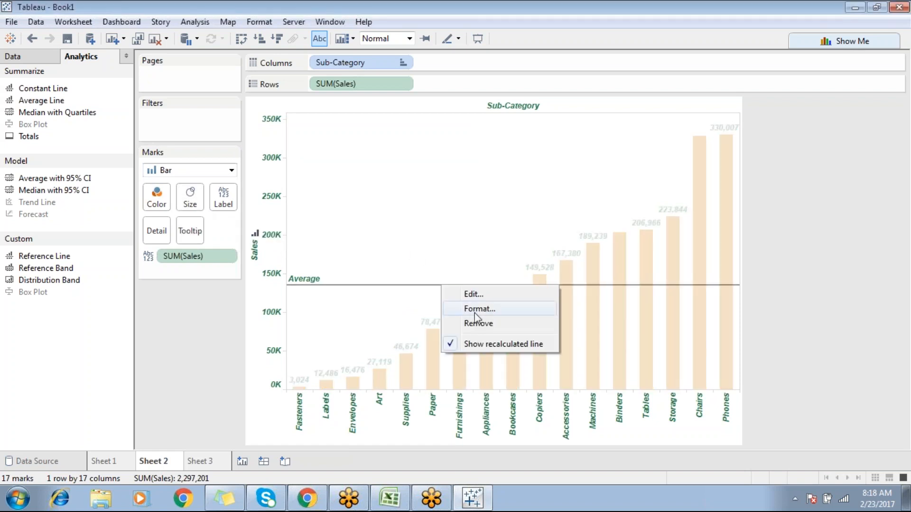
pyautogui.click(477, 308)
pyautogui.click(102, 93)
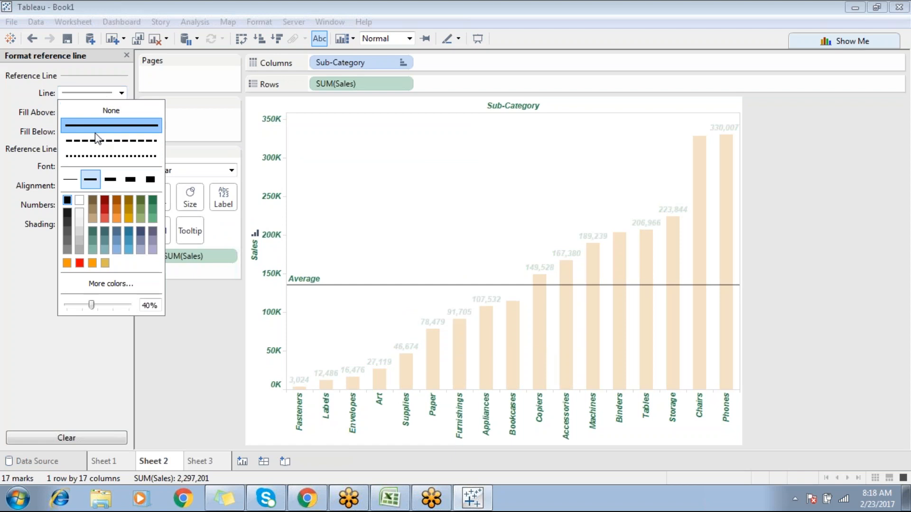
pyautogui.click(97, 140)
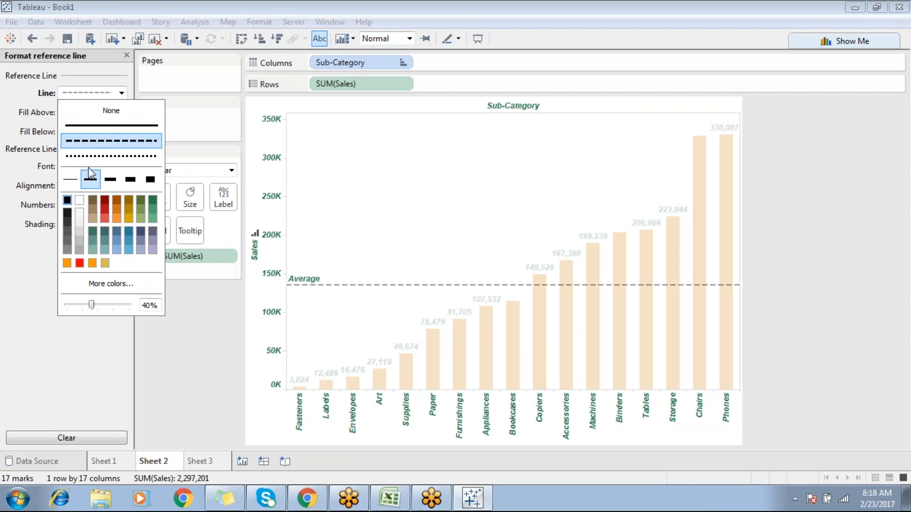
pyautogui.click(111, 182)
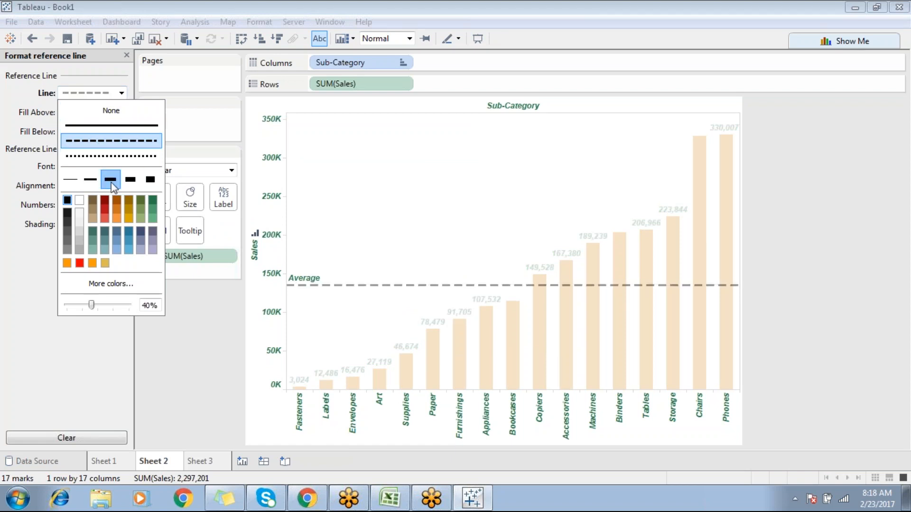
pyautogui.click(105, 208)
pyautogui.click(387, 184)
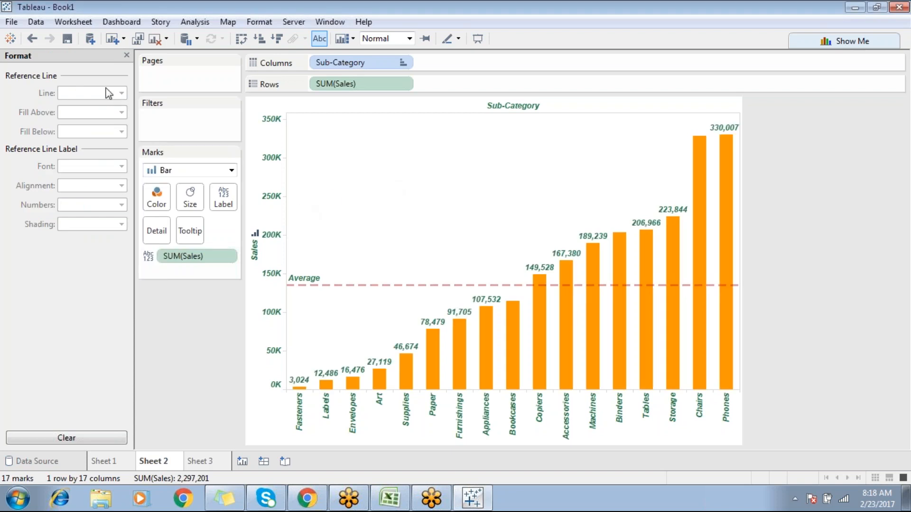
# Raise the shading opacity of the average line's label and close the reference line formatting
pyautogui.click(367, 286)
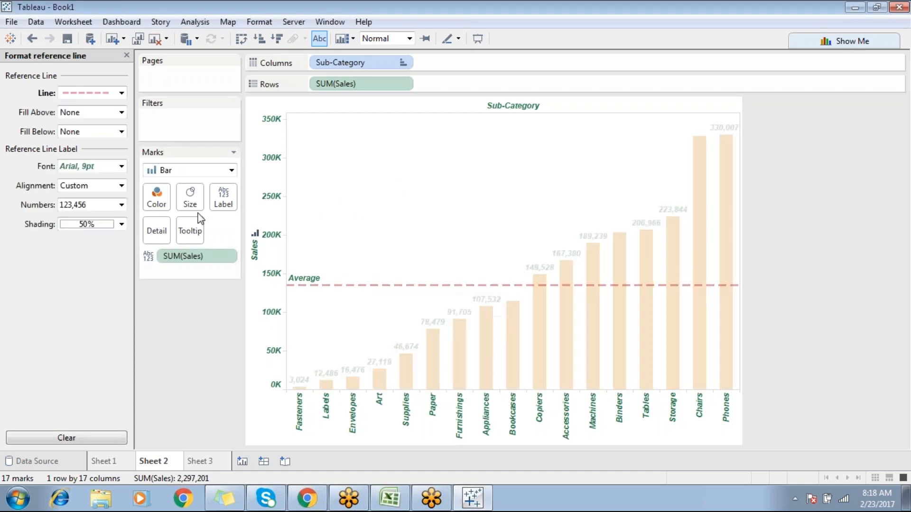
pyautogui.click(76, 224)
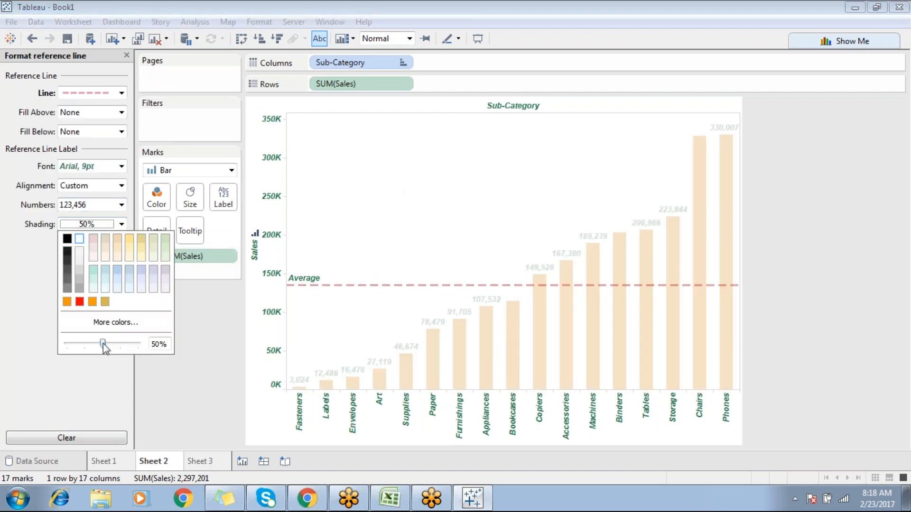
pyautogui.moveTo(101, 343); pyautogui.dragTo(138, 344)
pyautogui.click(372, 230)
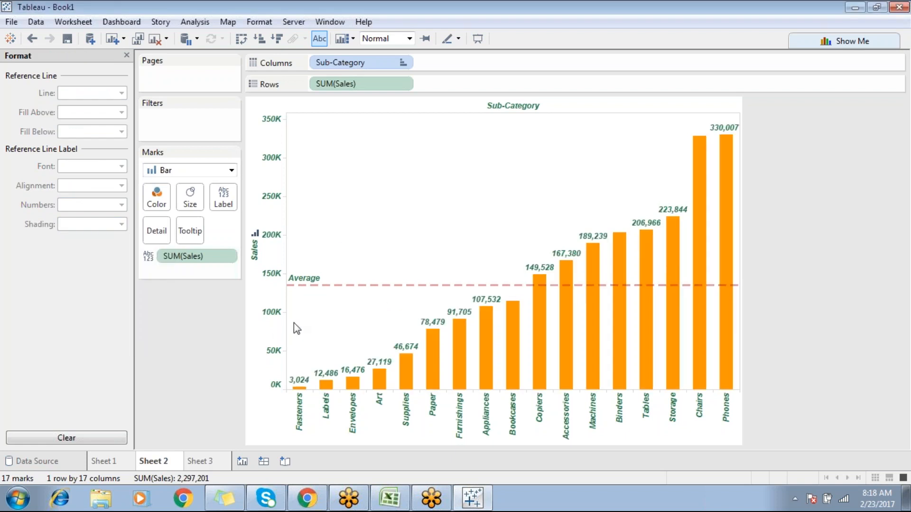
pyautogui.click(126, 55)
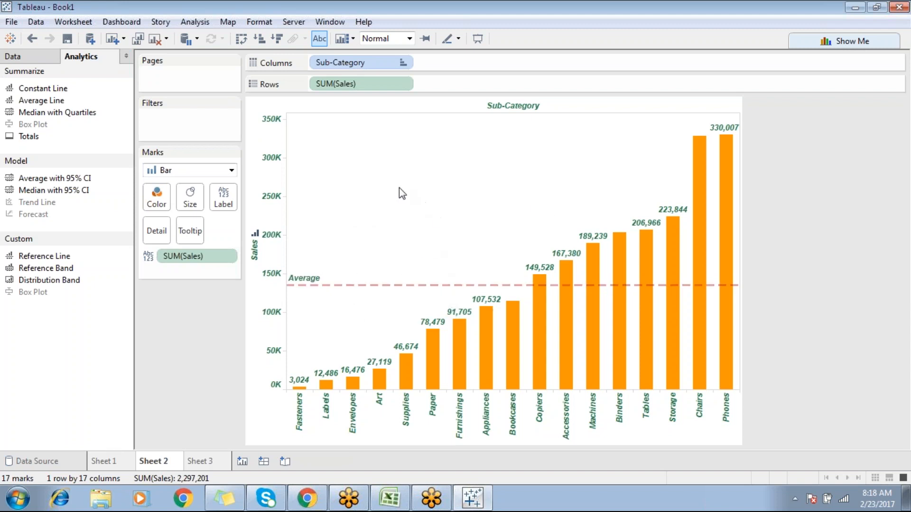
# Select the Machines to Phones bars, then the Envelopes to Accessories bars, to examine their recalculated averages, and clear the selection
pyautogui.moveTo(381, 175); pyautogui.dragTo(453, 258)
pyautogui.moveTo(477, 150); pyautogui.dragTo(731, 249)
pyautogui.moveTo(462, 205)
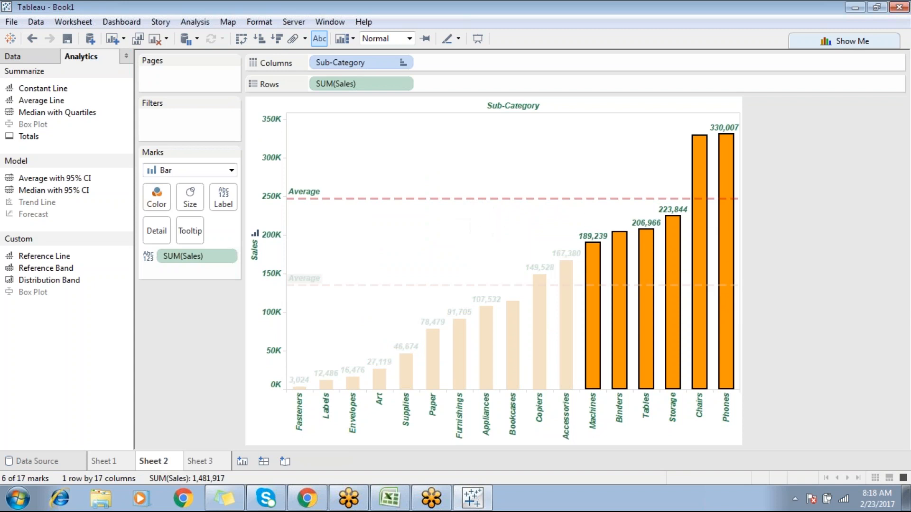
pyautogui.moveTo(312, 316); pyautogui.dragTo(569, 388)
pyautogui.moveTo(346, 332)
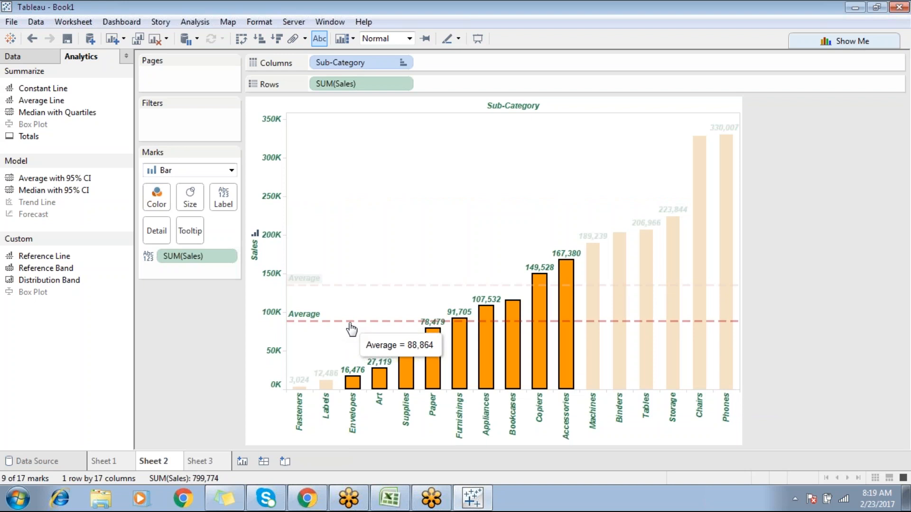
pyautogui.click(386, 227)
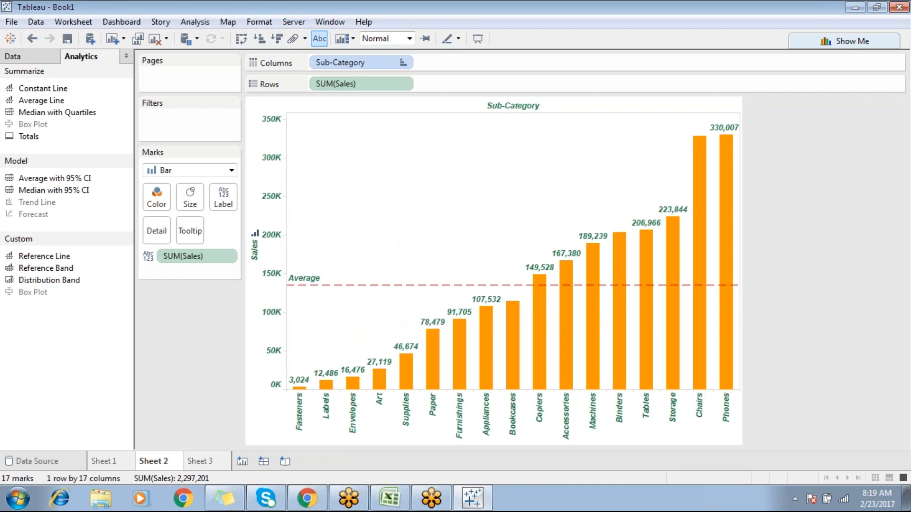
pyautogui.click(156, 199)
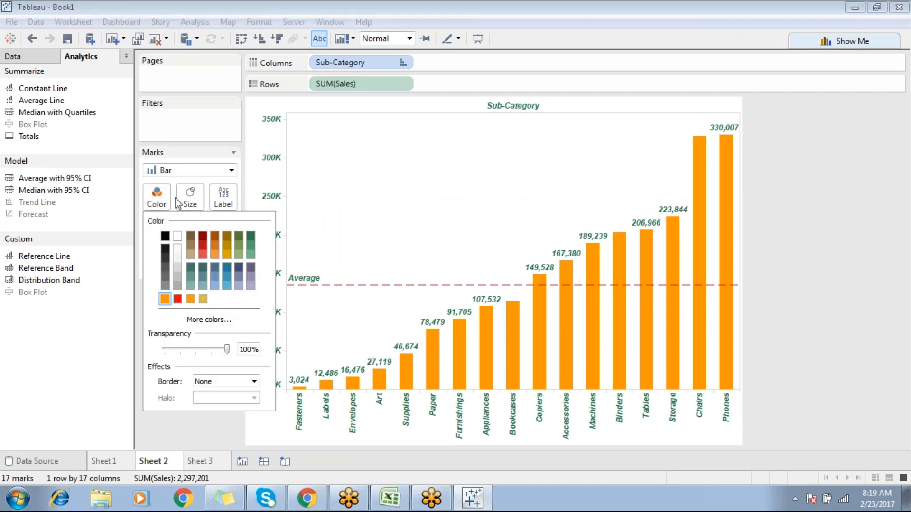
pyautogui.click(186, 195)
pyautogui.click(260, 450)
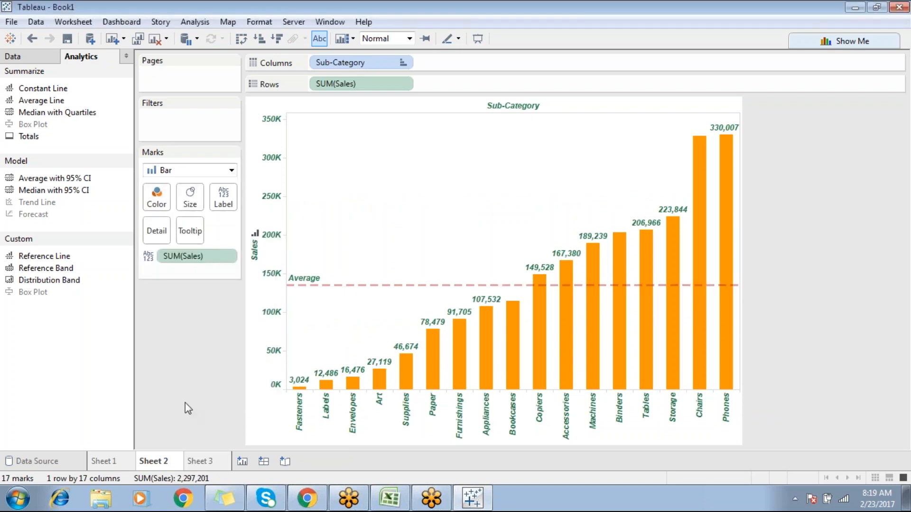
# Create a new worksheet and build a bar chart with Region on Columns and the sums of Sales and Profit on Rows
pyautogui.click(220, 463)
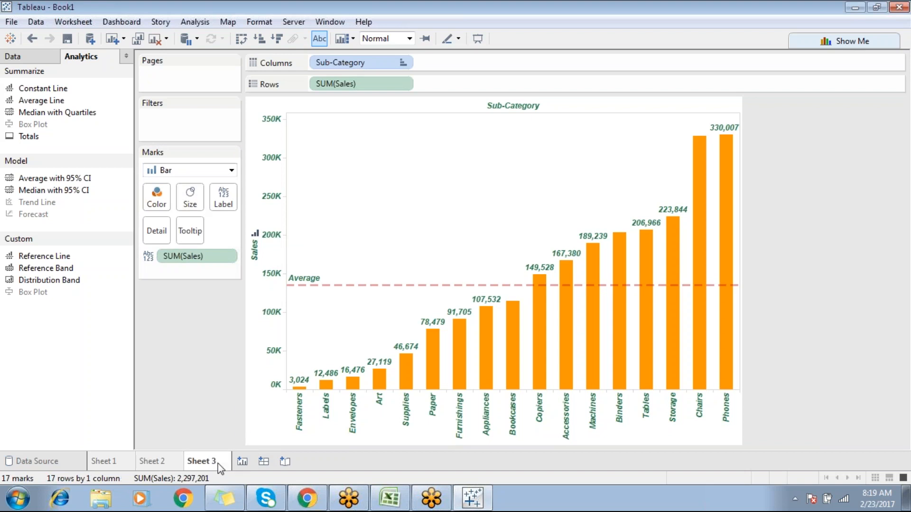
pyautogui.hotkey('ctrl', 'm')
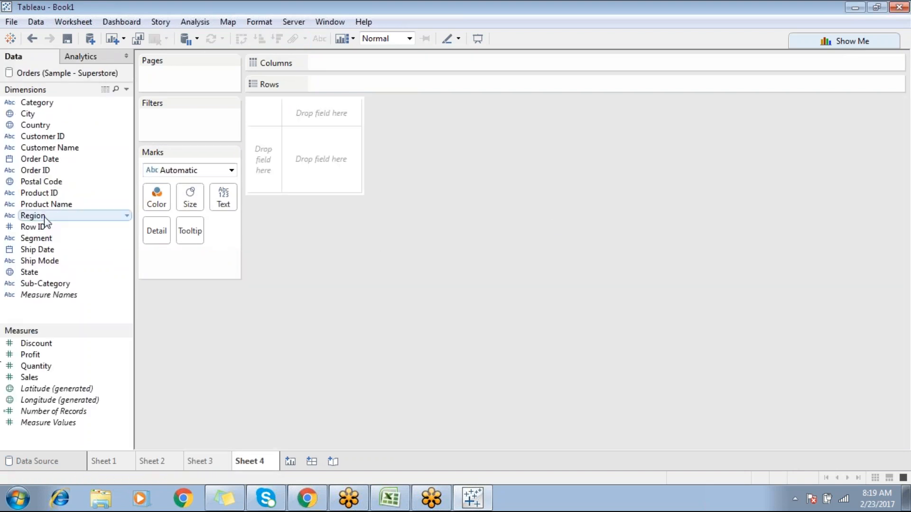
pyautogui.moveTo(45, 218); pyautogui.dragTo(359, 87)
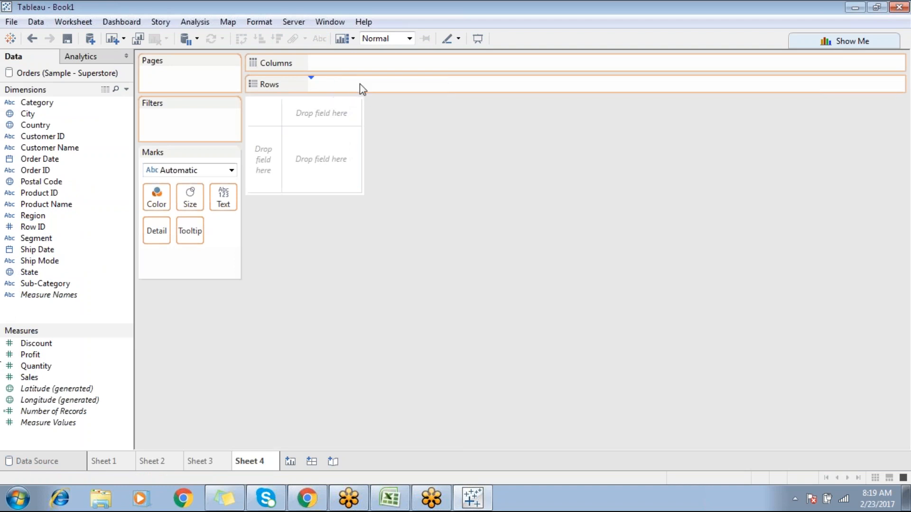
pyautogui.moveTo(29, 377); pyautogui.dragTo(324, 63)
pyautogui.click(241, 38)
pyautogui.moveTo(424, 322)
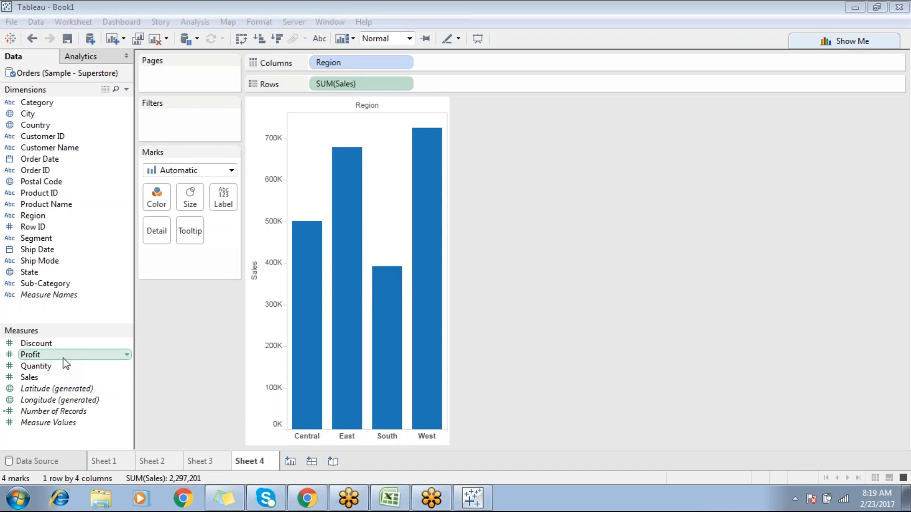
pyautogui.moveTo(59, 357)
pyautogui.mouseDown()
pyautogui.moveTo(173, 309)
pyautogui.moveTo(483, 84)
pyautogui.mouseUp()
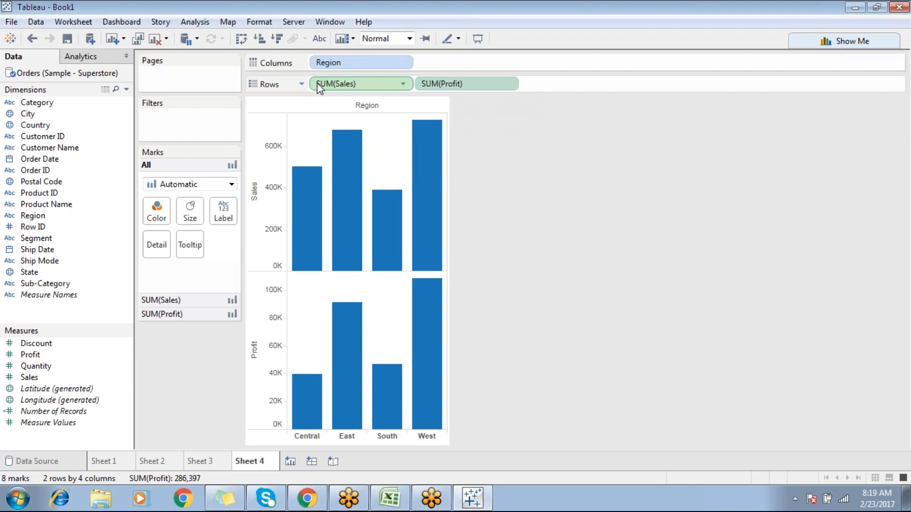
# Examine the Sales axis and the separate mark settings for All, SUM(Sales) and SUM(Profit)
pyautogui.click(269, 195)
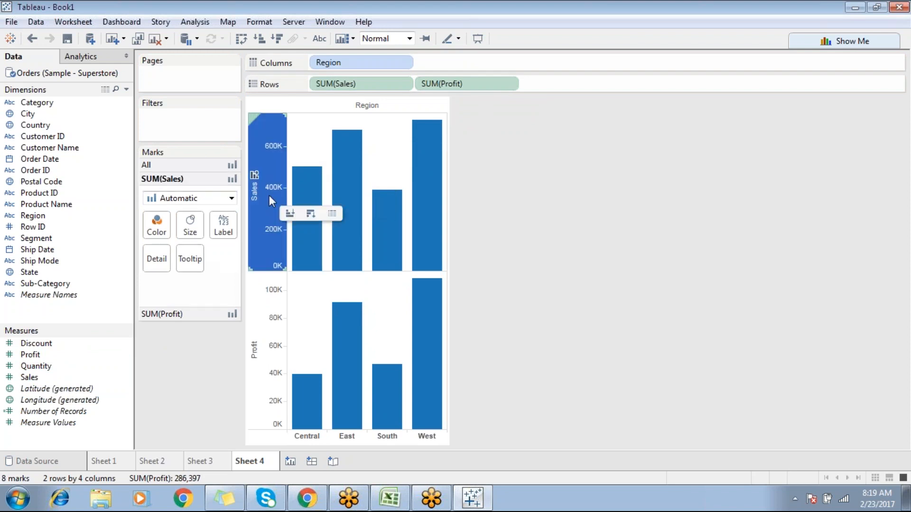
pyautogui.click(538, 197)
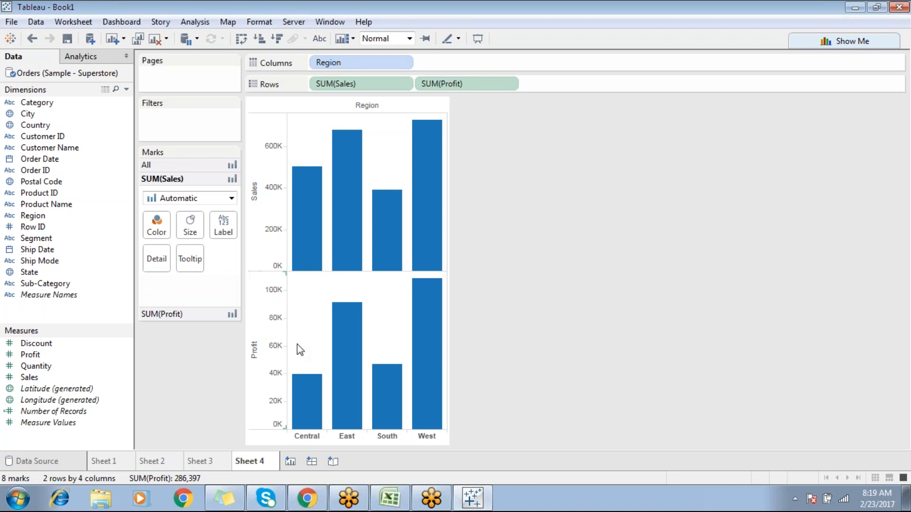
pyautogui.click(172, 166)
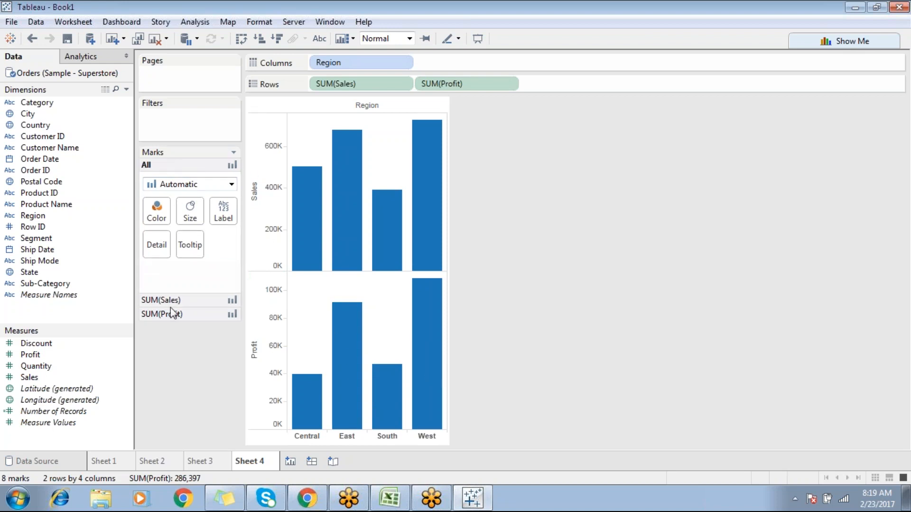
pyautogui.click(171, 302)
pyautogui.click(171, 316)
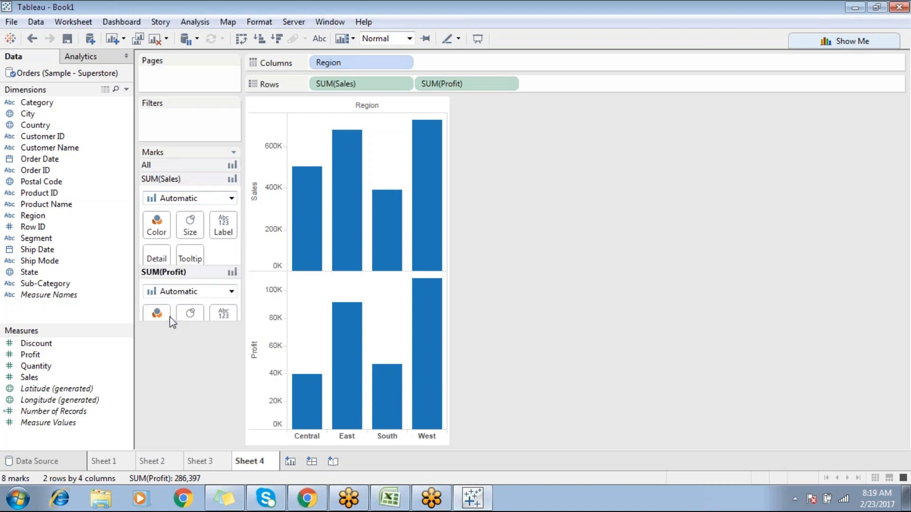
pyautogui.click(175, 179)
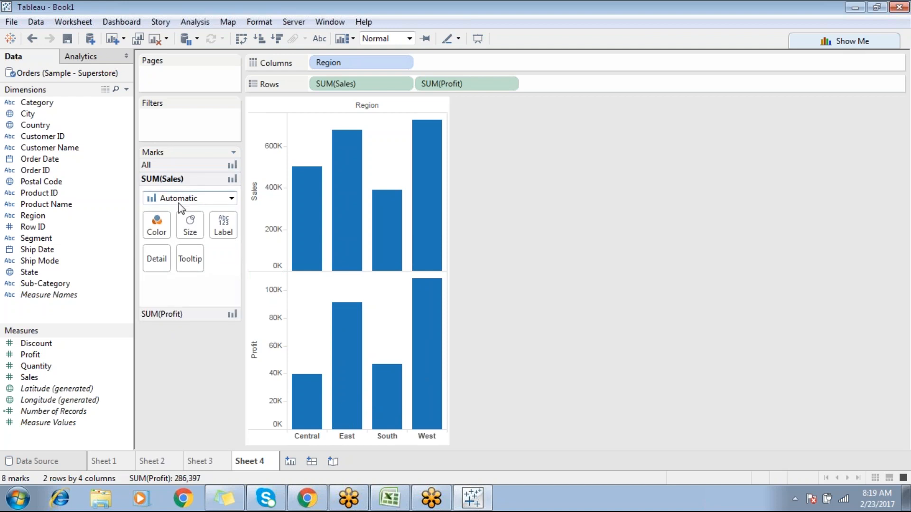
pyautogui.click(182, 315)
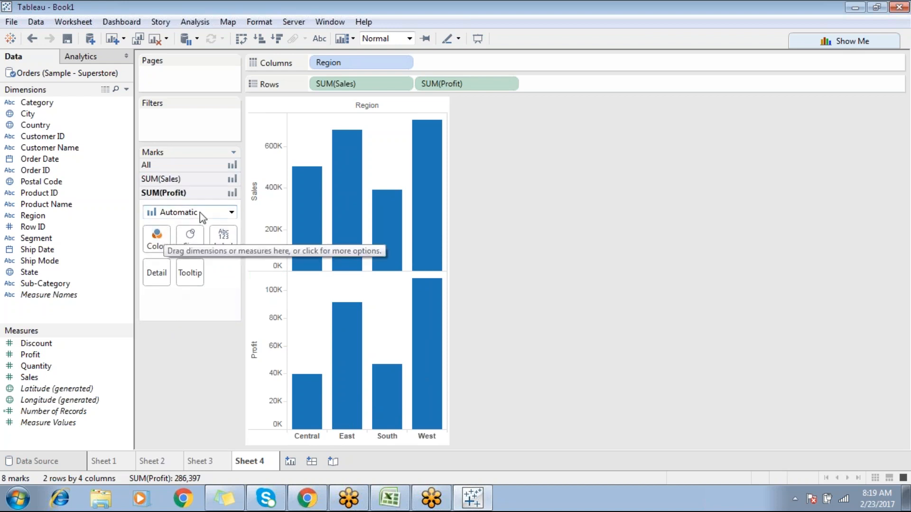
pyautogui.click(173, 180)
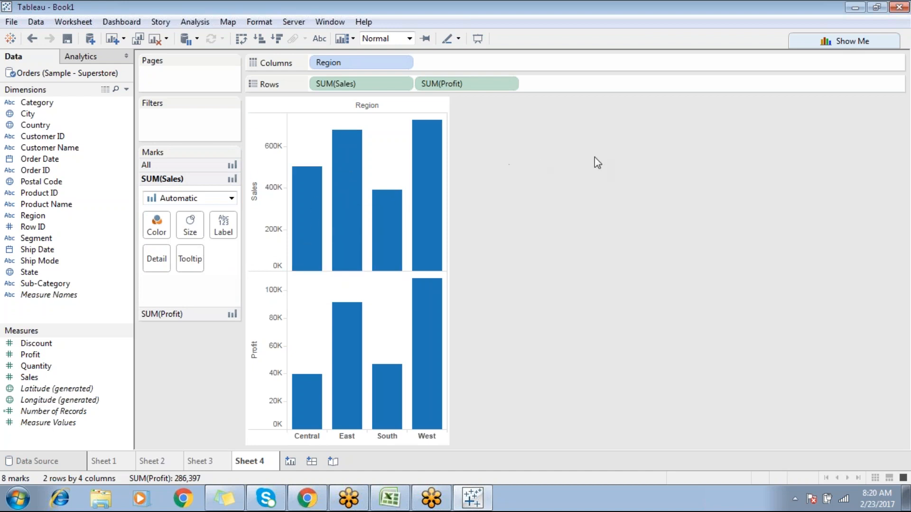
# Color the bars of both the Sales and Profit charts dark green through the settings for all marks
pyautogui.click(188, 164)
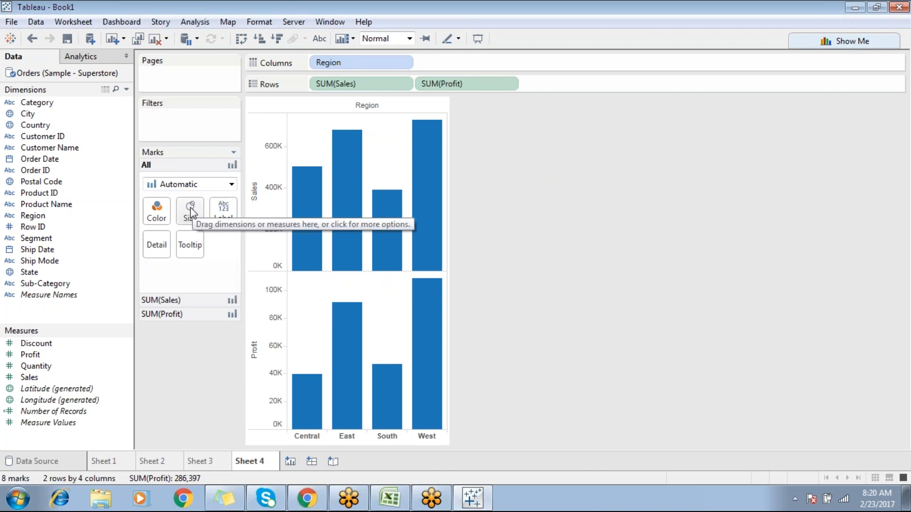
pyautogui.click(155, 212)
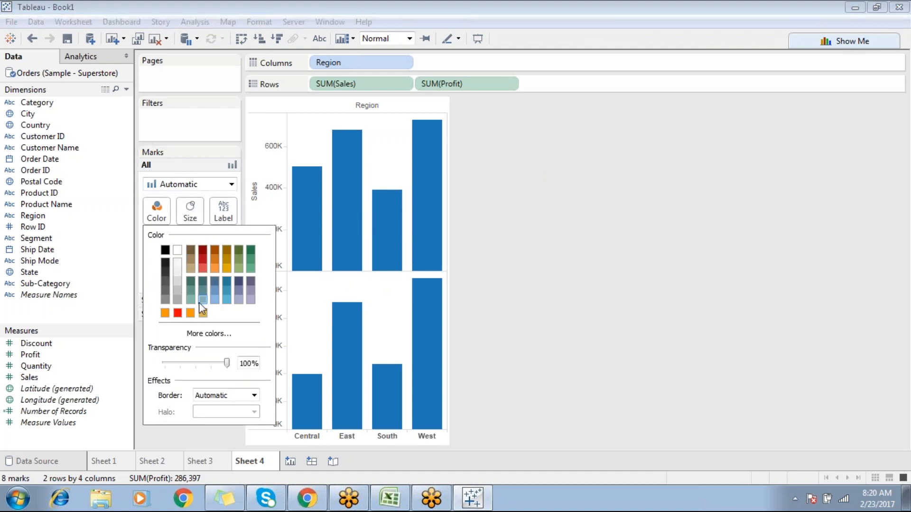
pyautogui.click(250, 250)
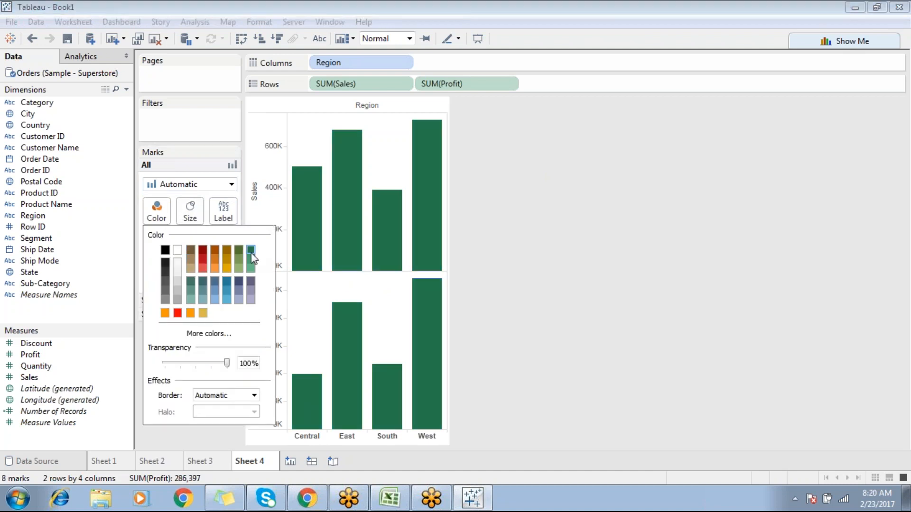
pyautogui.click(392, 205)
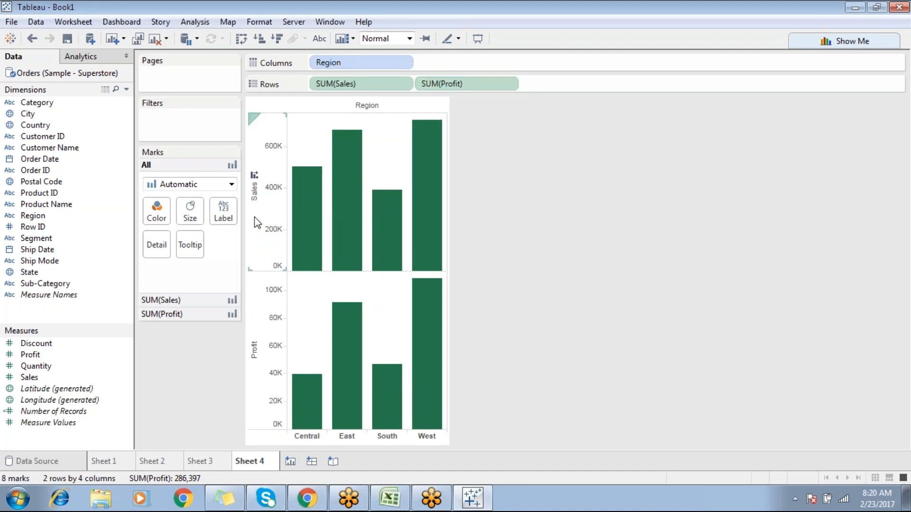
pyautogui.moveTo(353, 219)
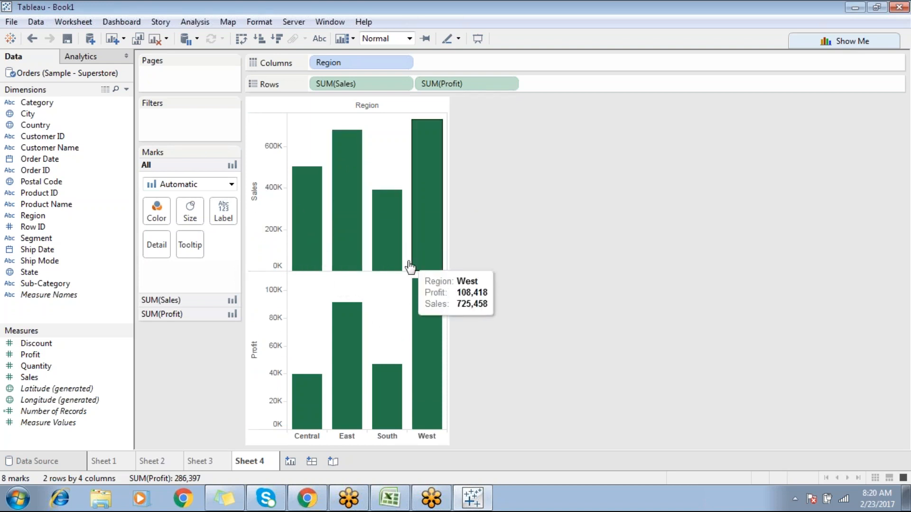
# Combine Profit with Sales in a dual-axis chart and set the mark type of all marks to Bar
pyautogui.click(509, 85)
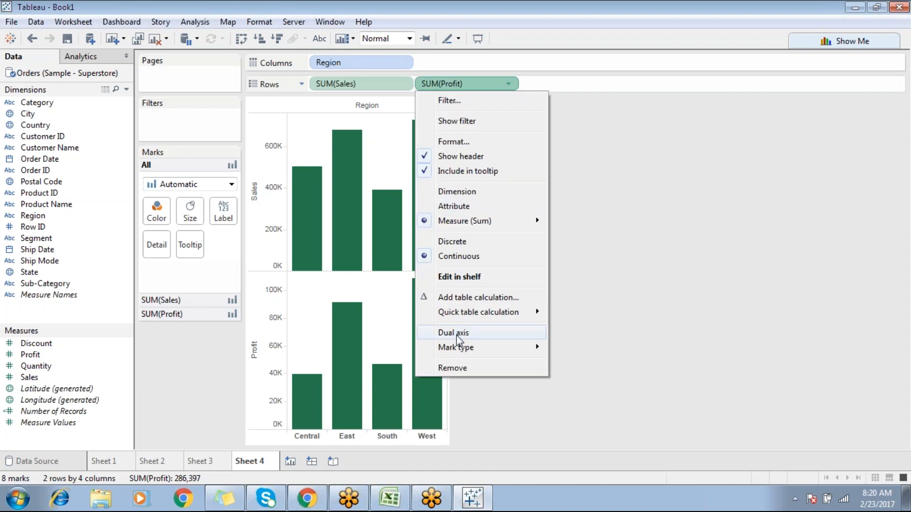
pyautogui.click(489, 333)
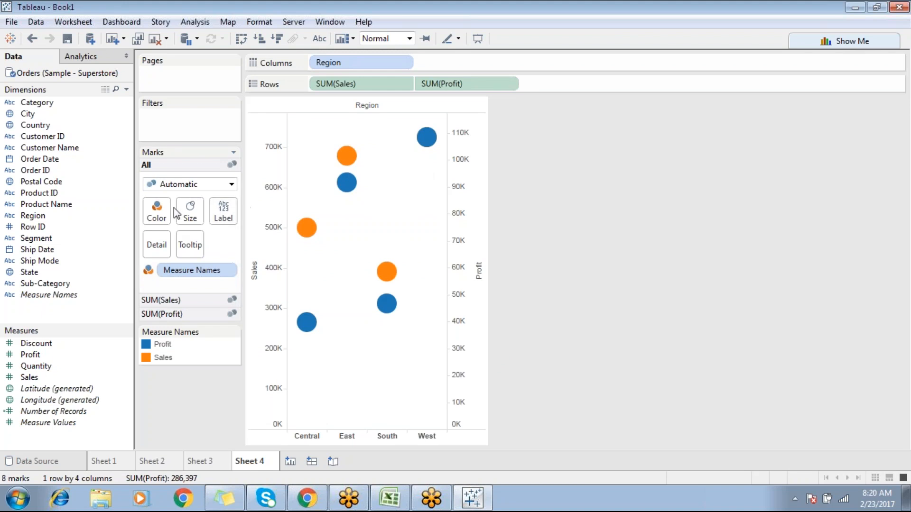
pyautogui.click(179, 187)
pyautogui.click(177, 209)
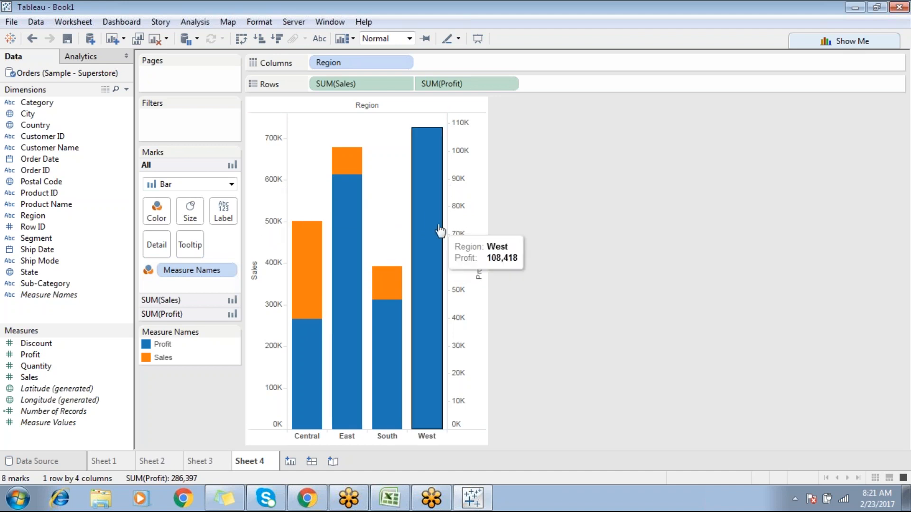
# Synchronize the Profit axis with the Sales axis in the dual-axis chart and clear the axis selection
pyautogui.moveTo(355, 170)
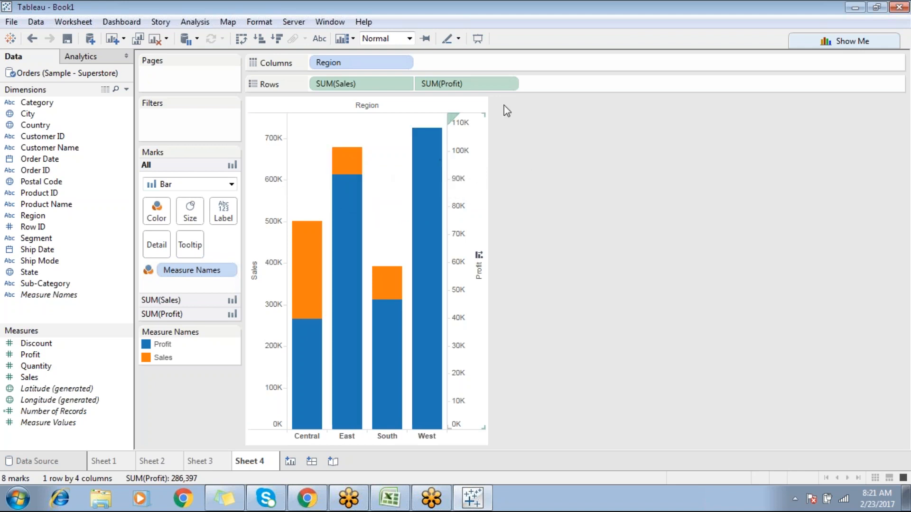
pyautogui.click(508, 84)
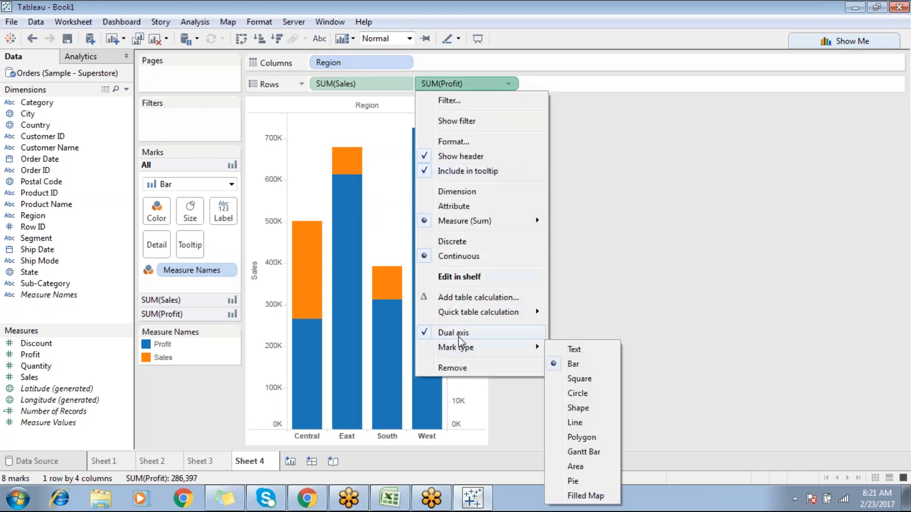
pyautogui.click(593, 270)
pyautogui.rightClick(455, 211)
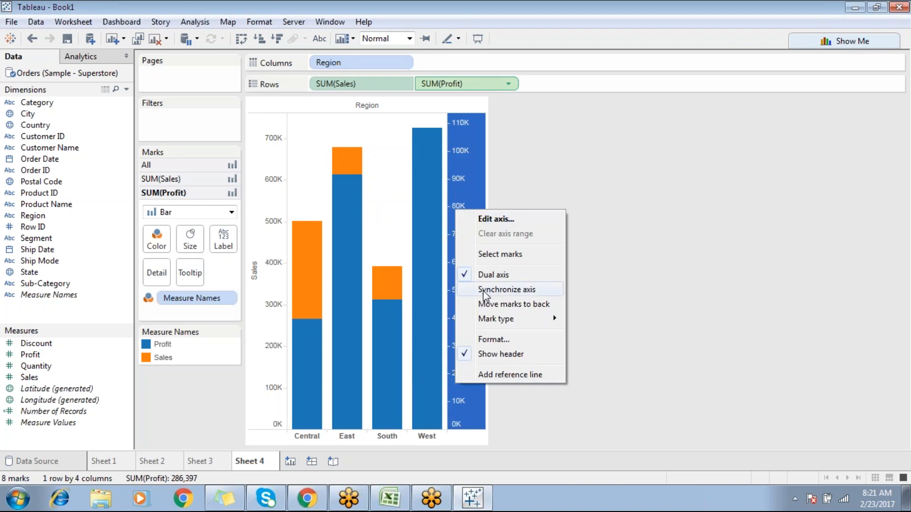
pyautogui.click(527, 291)
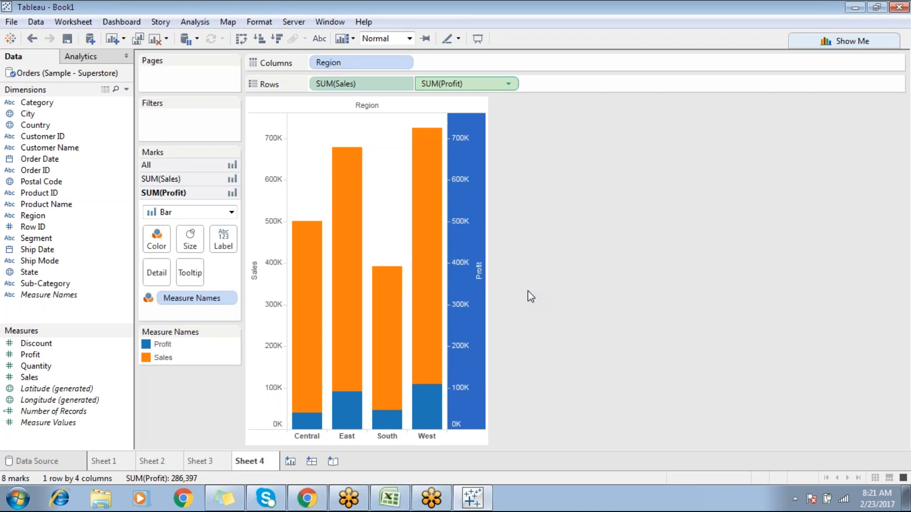
pyautogui.click(536, 287)
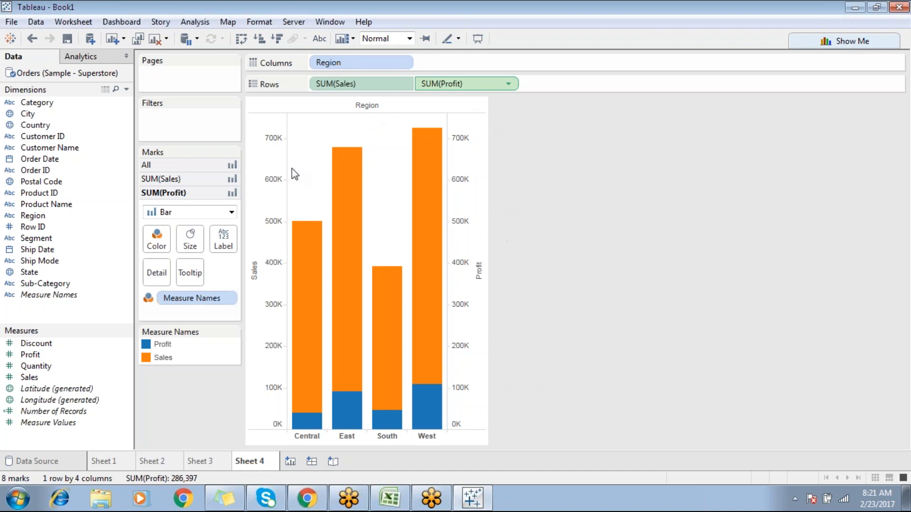
# Turn on highlighting in the Measure Names legend, highlight Sales and Profit in turn, and clear the highlight
pyautogui.click(167, 346)
pyautogui.click(163, 357)
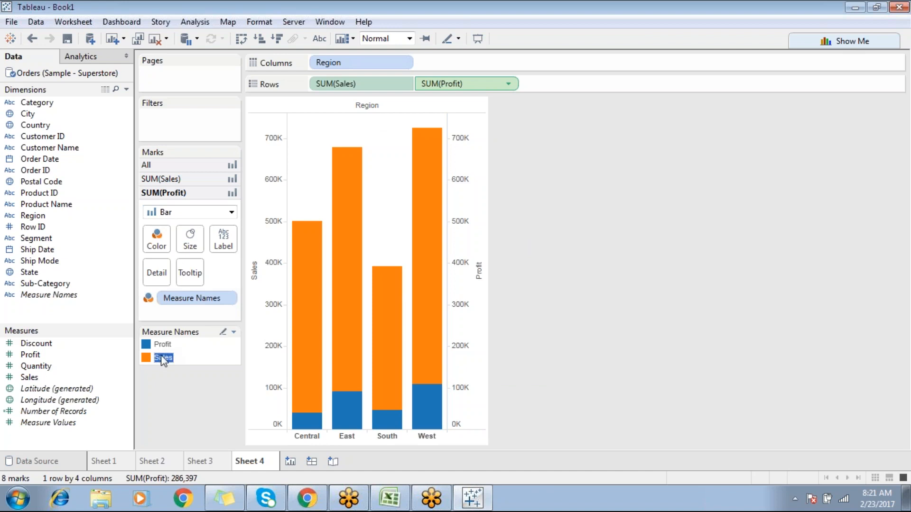
pyautogui.click(223, 332)
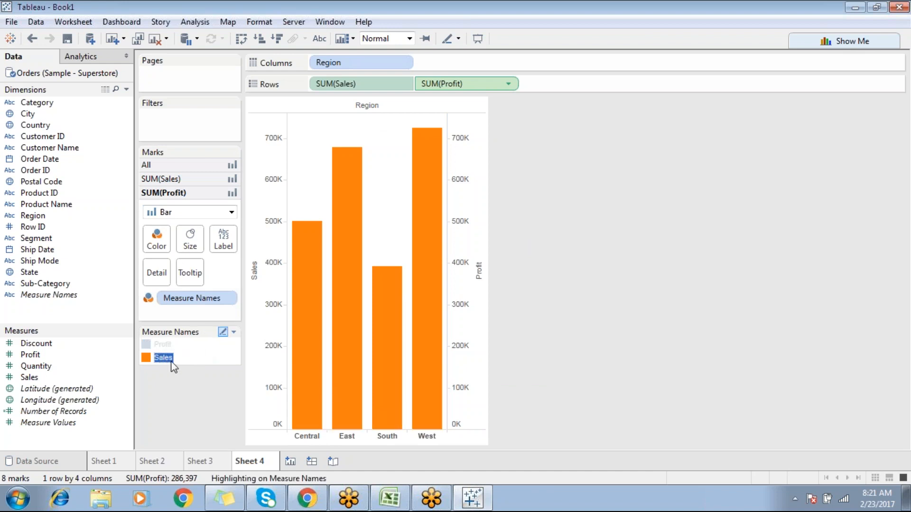
pyautogui.click(165, 344)
pyautogui.click(176, 377)
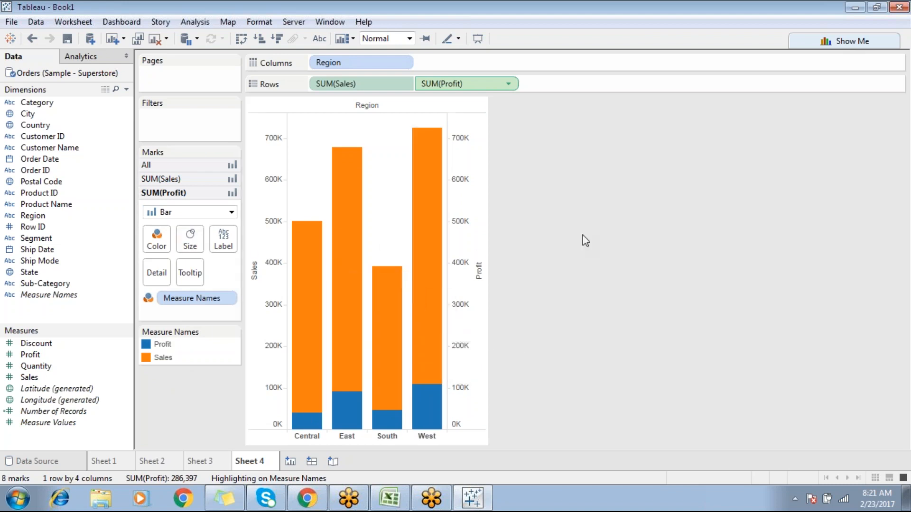
pyautogui.click(905, 331)
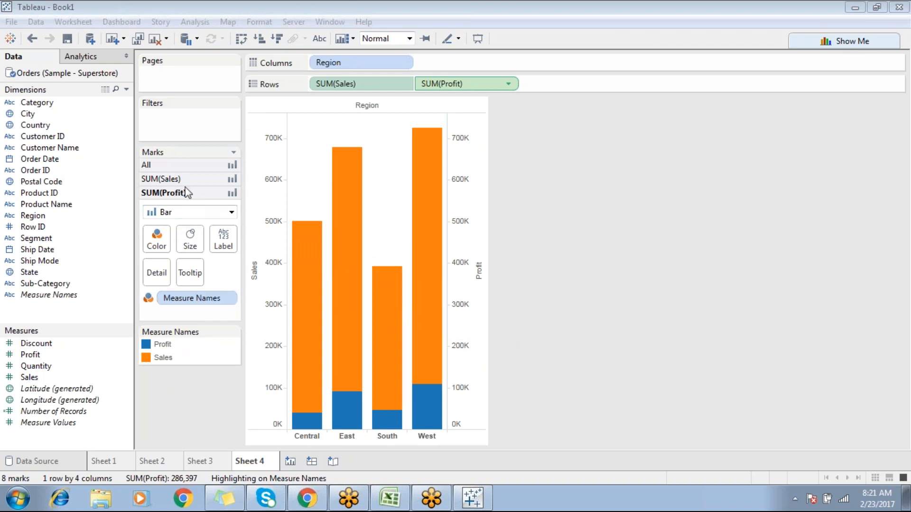
# Remove Measure Names from the settings for all marks, and assign it to Color again
pyautogui.click(182, 166)
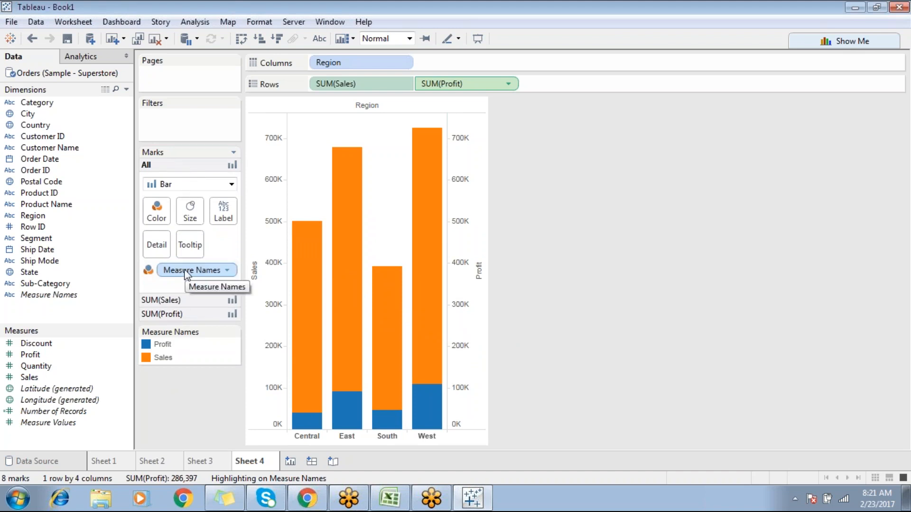
pyautogui.moveTo(185, 275); pyautogui.dragTo(168, 397)
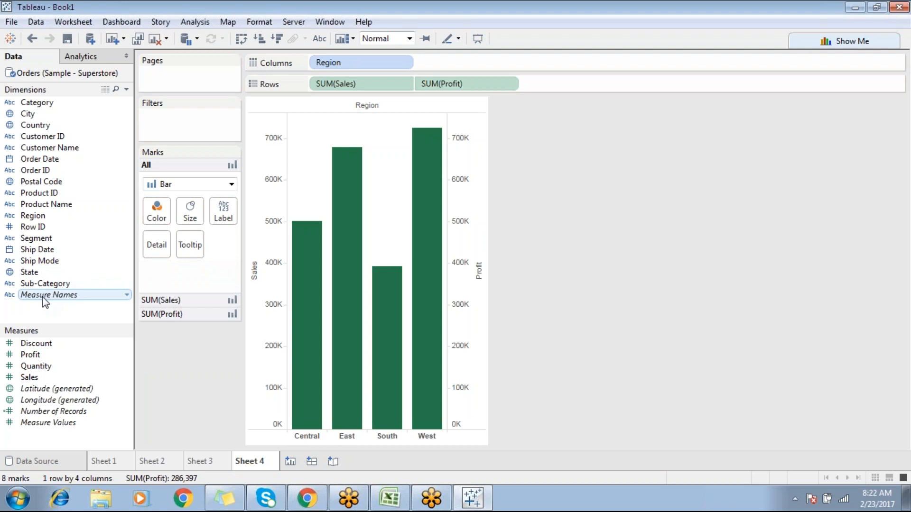
pyautogui.moveTo(42, 297); pyautogui.dragTo(152, 222)
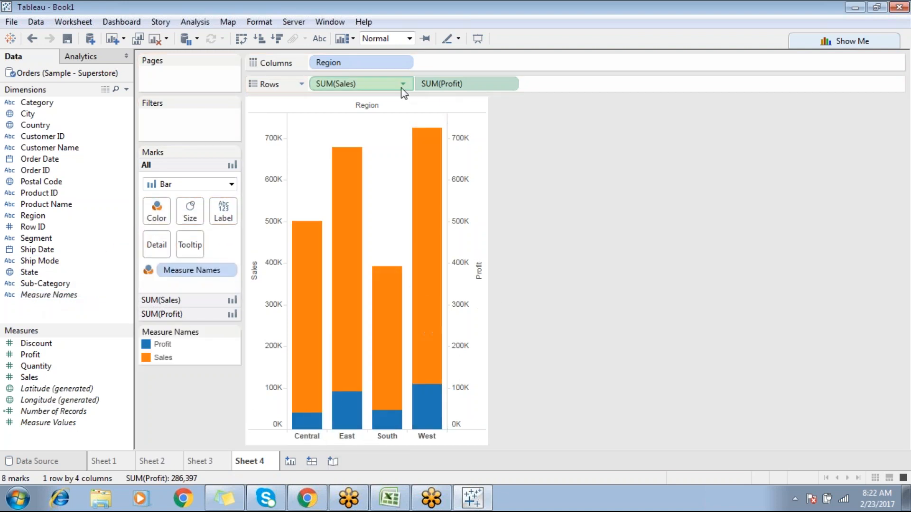
pyautogui.moveTo(299, 378)
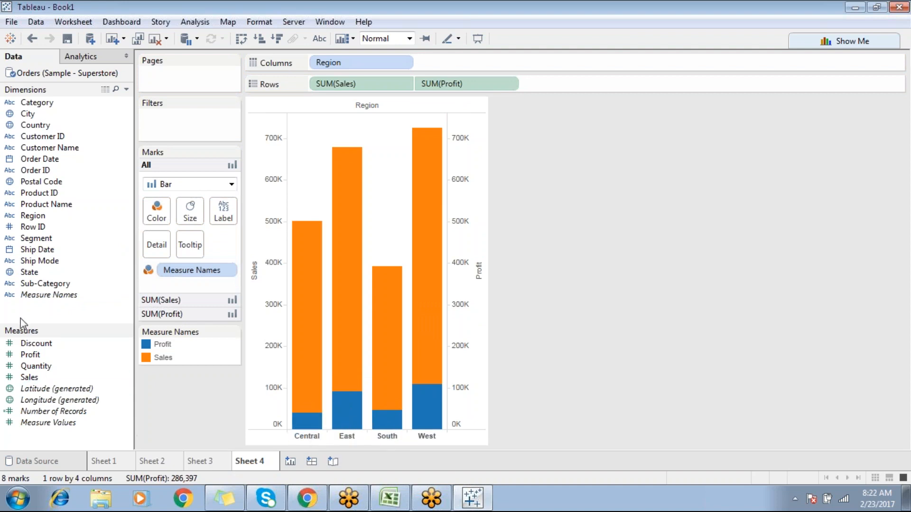
# Assign Measure Names to Size for all marks, remove it again, and reassign it to Size
pyautogui.moveTo(47, 291); pyautogui.dragTo(192, 208)
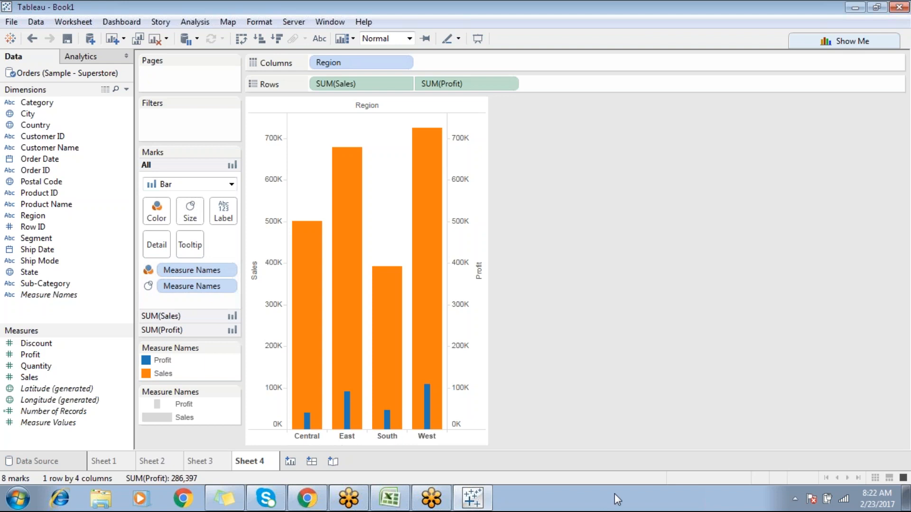
pyautogui.moveTo(193, 287); pyautogui.dragTo(75, 297)
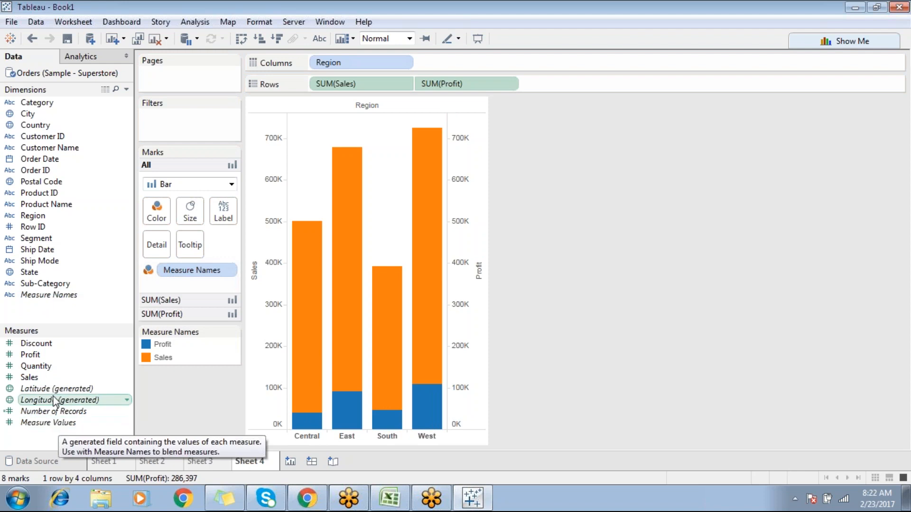
pyautogui.moveTo(49, 301); pyautogui.dragTo(190, 211)
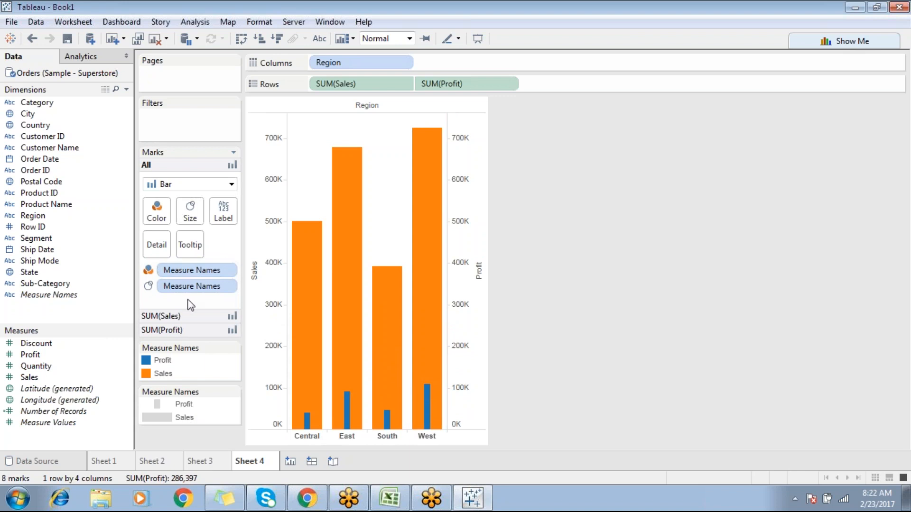
# Hide the Profit and Sales axis headers of the dual-axis chart
pyautogui.rightClick(466, 238)
pyautogui.click(545, 197)
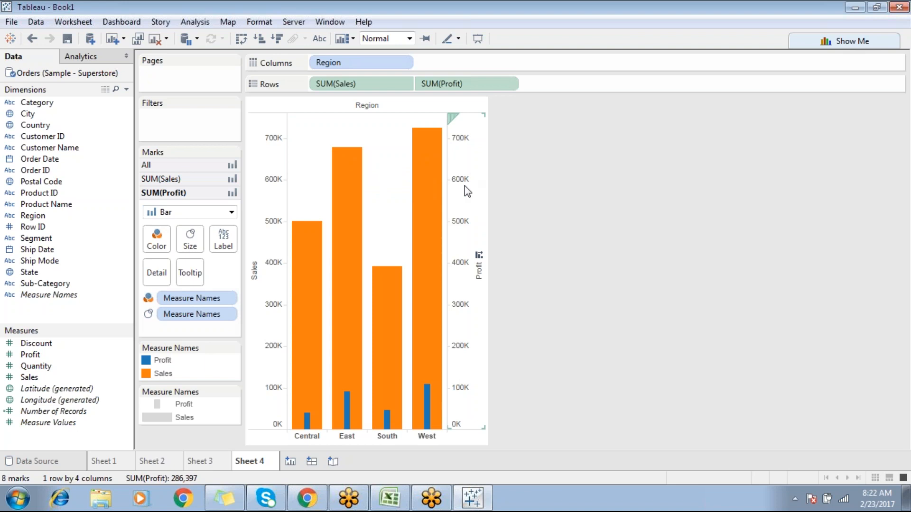
pyautogui.rightClick(469, 276)
pyautogui.click(546, 251)
pyautogui.rightClick(262, 249)
pyautogui.rightClick(263, 248)
pyautogui.click(290, 379)
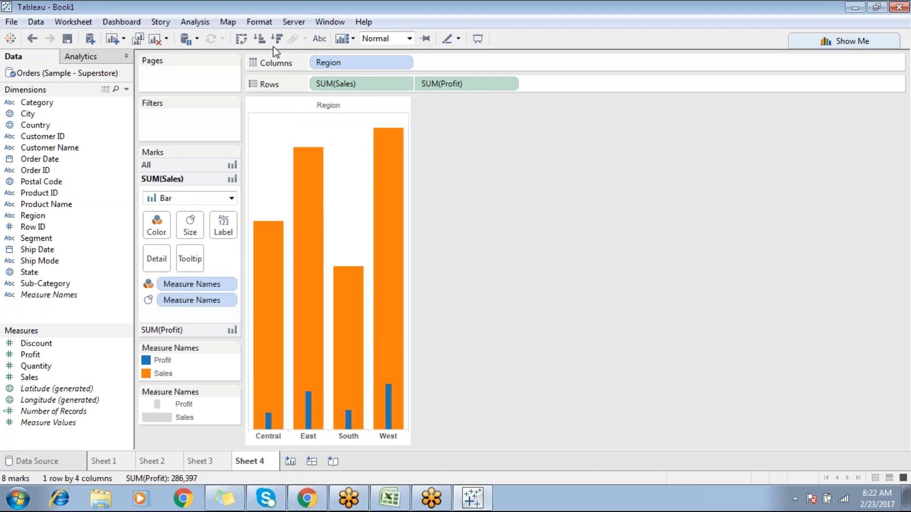
# Swap the chart's rows and columns to make the bars horizontal, and set the view to Fit height
pyautogui.click(241, 39)
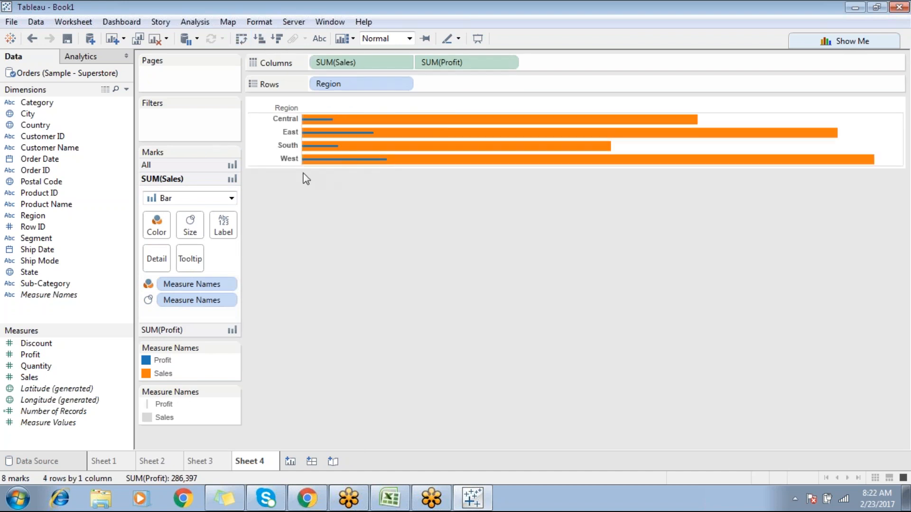
pyautogui.moveTo(272, 166); pyautogui.dragTo(270, 304)
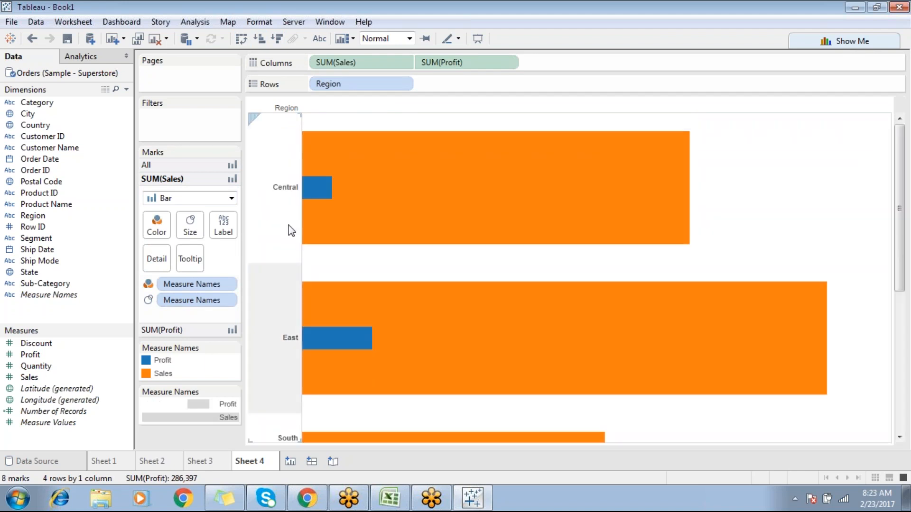
pyautogui.click(409, 38)
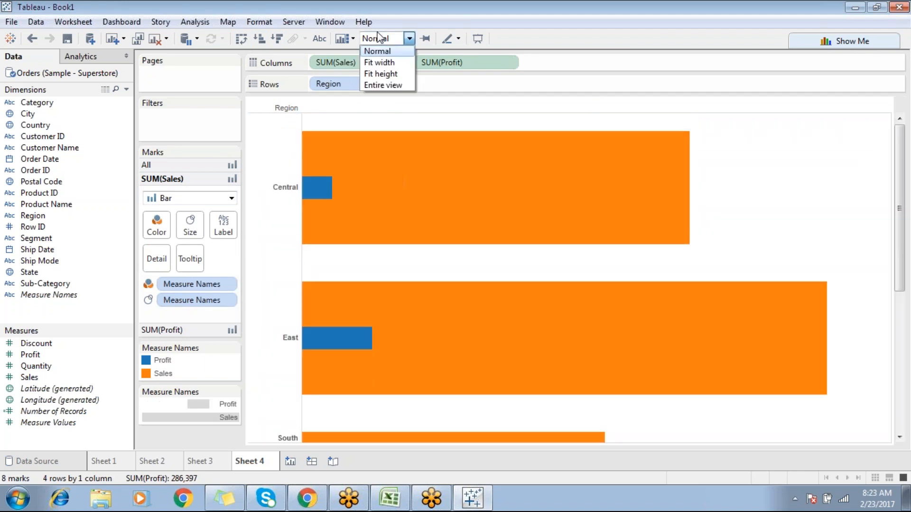
pyautogui.click(380, 73)
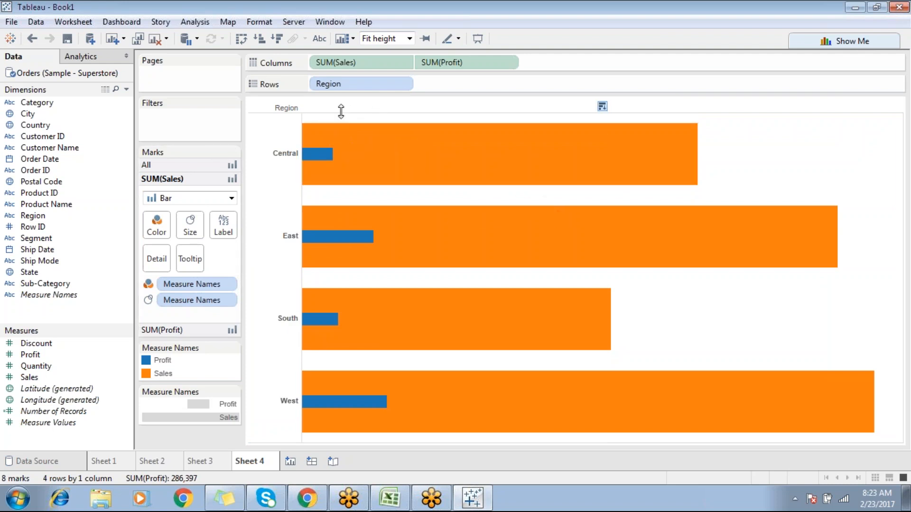
# Set the color transparency of the Sales bars to 65%, select the West bars, and clear the selection
pyautogui.click(147, 232)
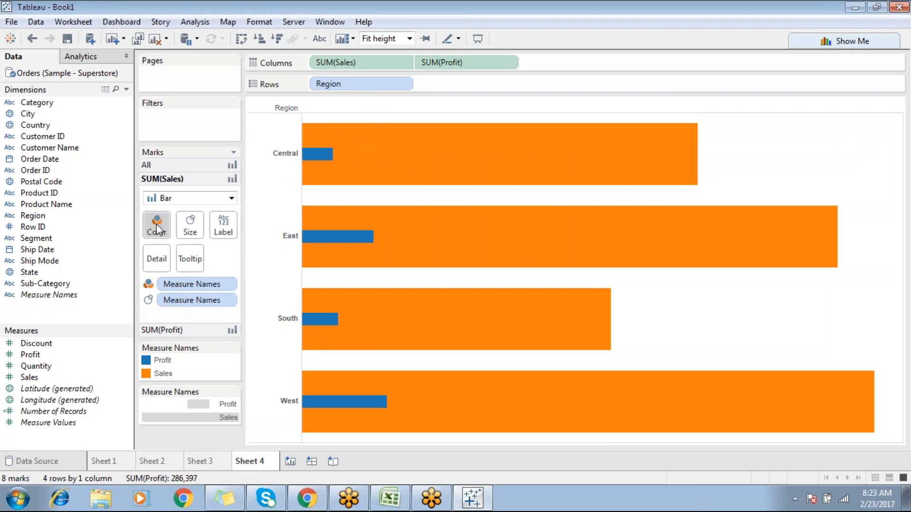
pyautogui.moveTo(216, 303); pyautogui.dragTo(197, 298)
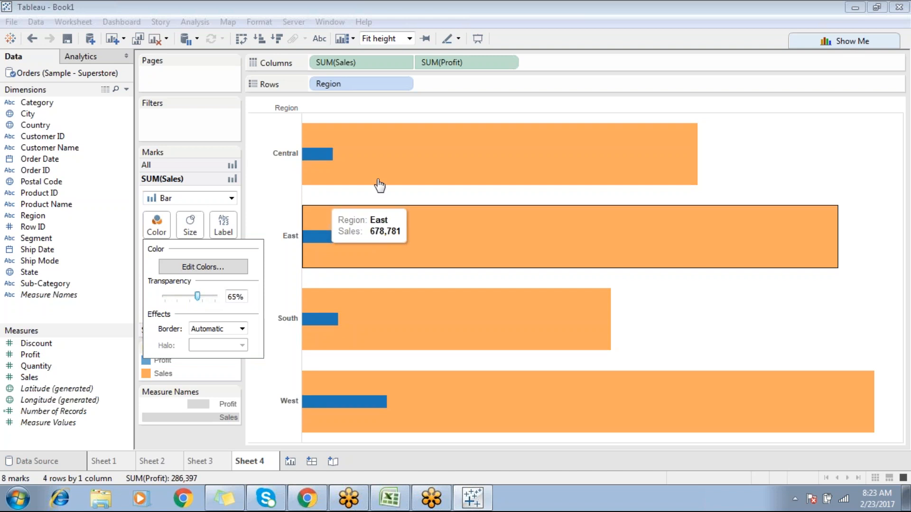
pyautogui.click(669, 293)
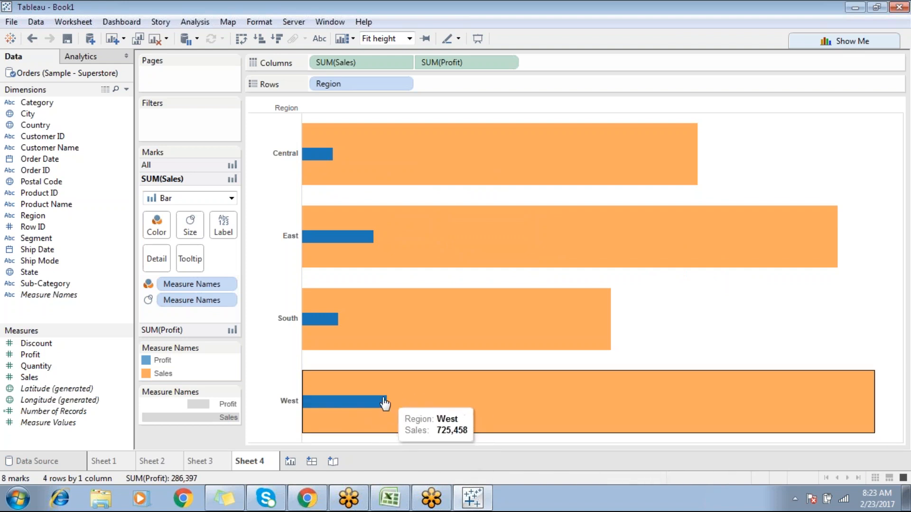
pyautogui.moveTo(308, 398); pyautogui.dragTo(380, 406)
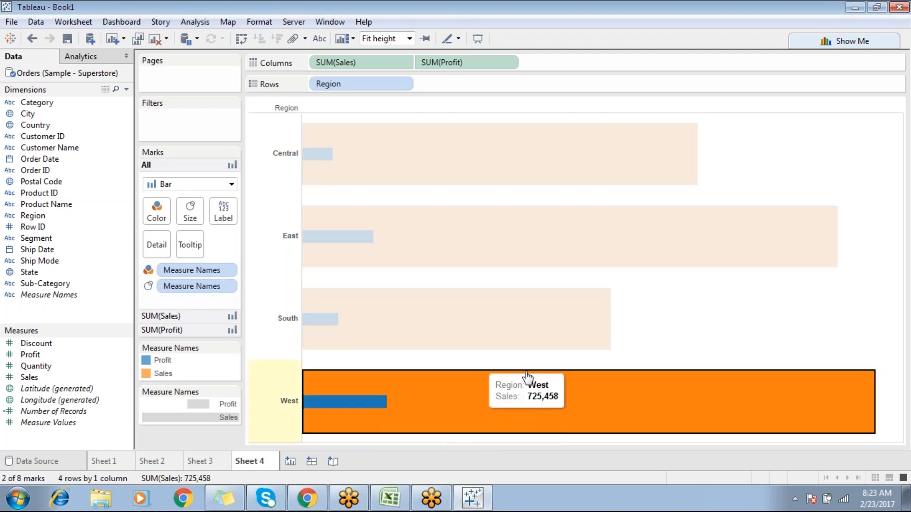
pyautogui.click(639, 315)
# Increase the bar size slightly for all marks
pyautogui.click(189, 212)
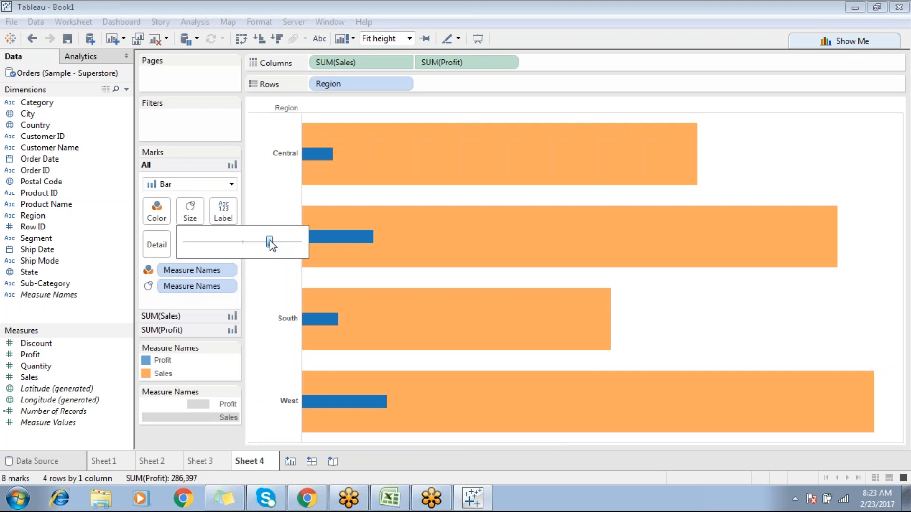
pyautogui.click(267, 213)
pyautogui.click(266, 212)
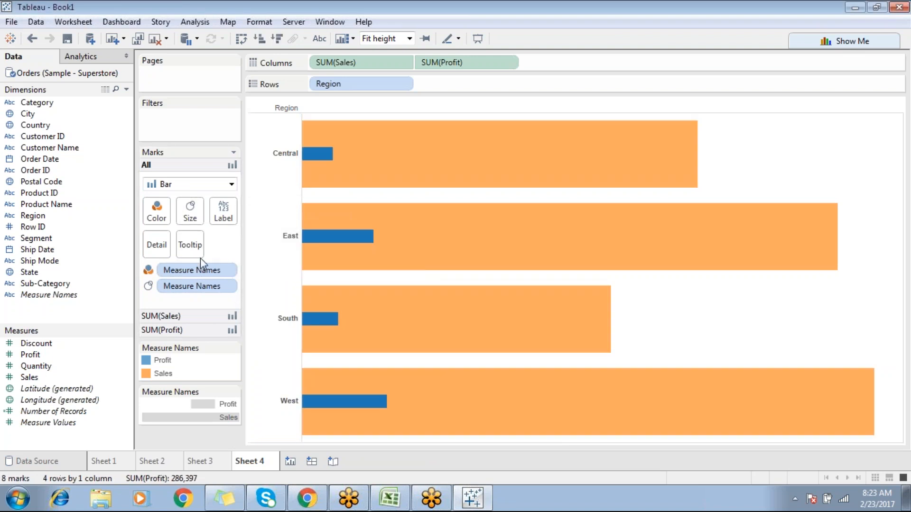
# Reduce the bar size in the Sales marks settings to slightly below the middle of the range, and select and deselect the East bar
pyautogui.click(183, 316)
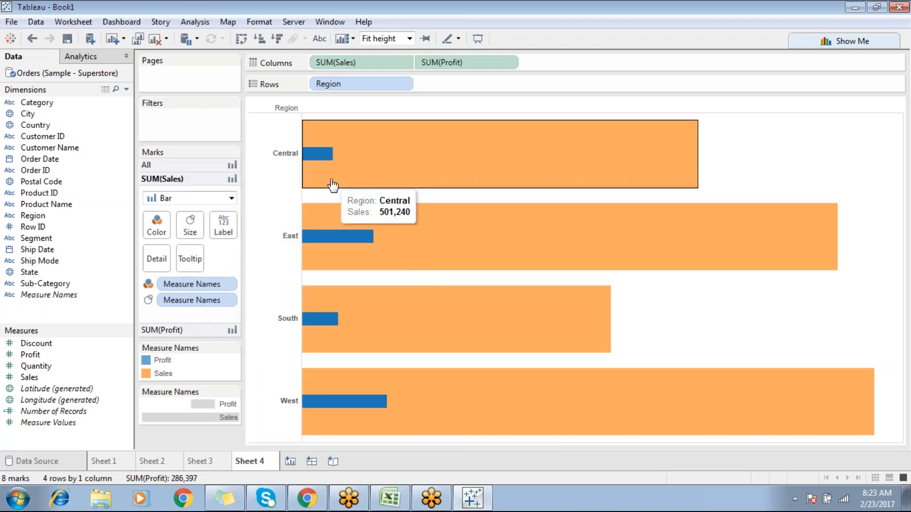
pyautogui.click(195, 227)
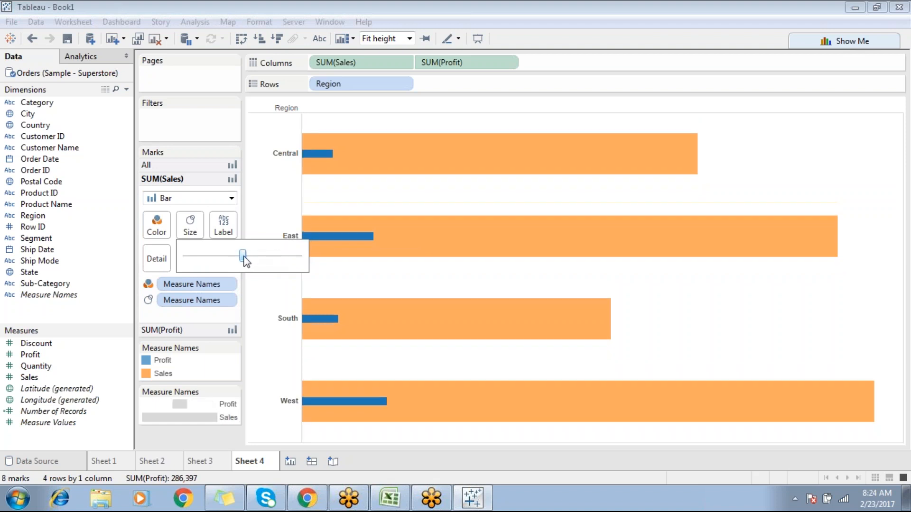
pyautogui.moveTo(238, 259); pyautogui.dragTo(241, 266)
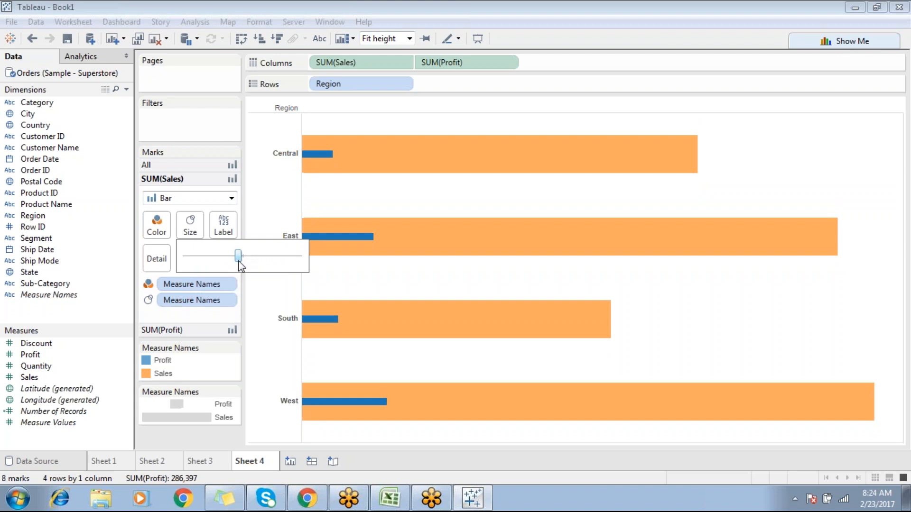
pyautogui.click(372, 236)
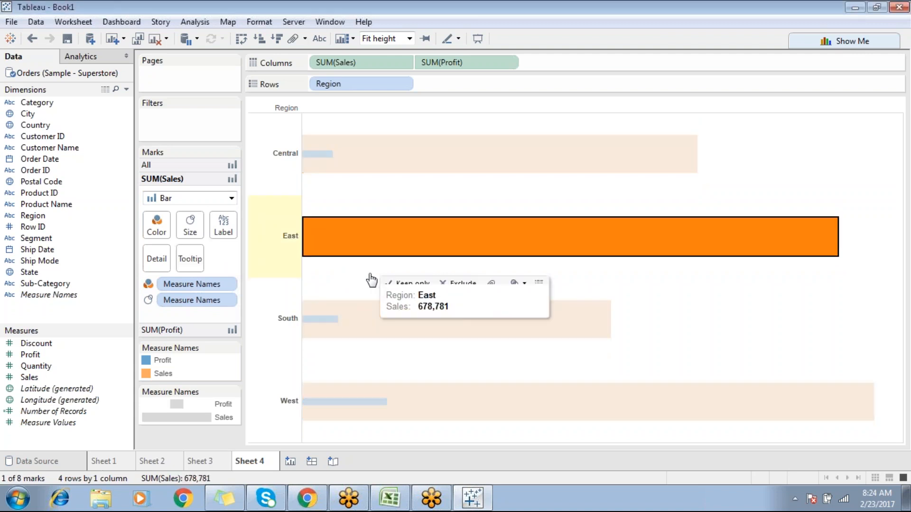
pyautogui.click(371, 280)
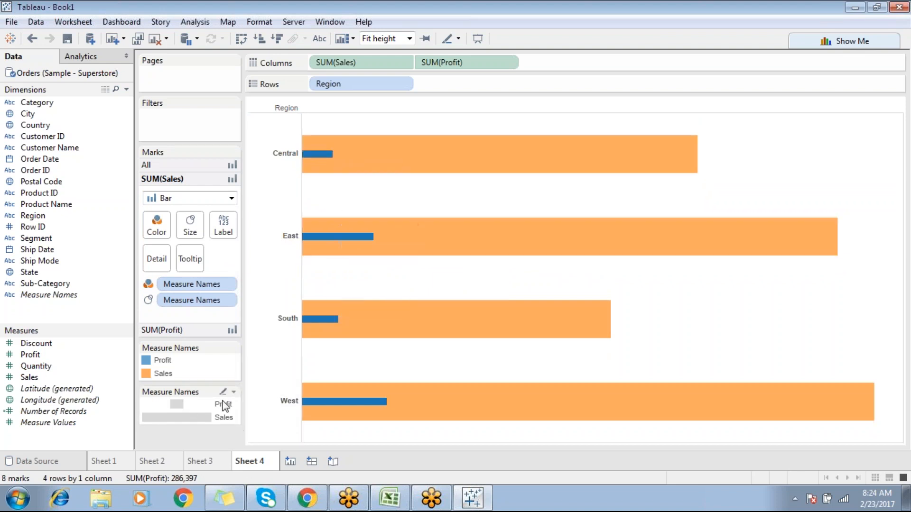
# Reverse the Measure Names mark sizes so Profit bars are wide and Sales bars thin, and select and deselect the Central Sales bar
pyautogui.click(234, 391)
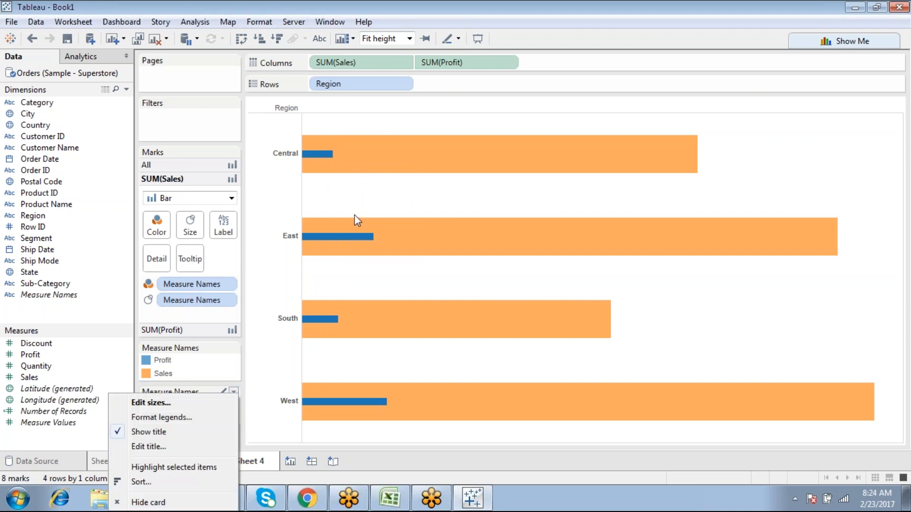
pyautogui.click(167, 402)
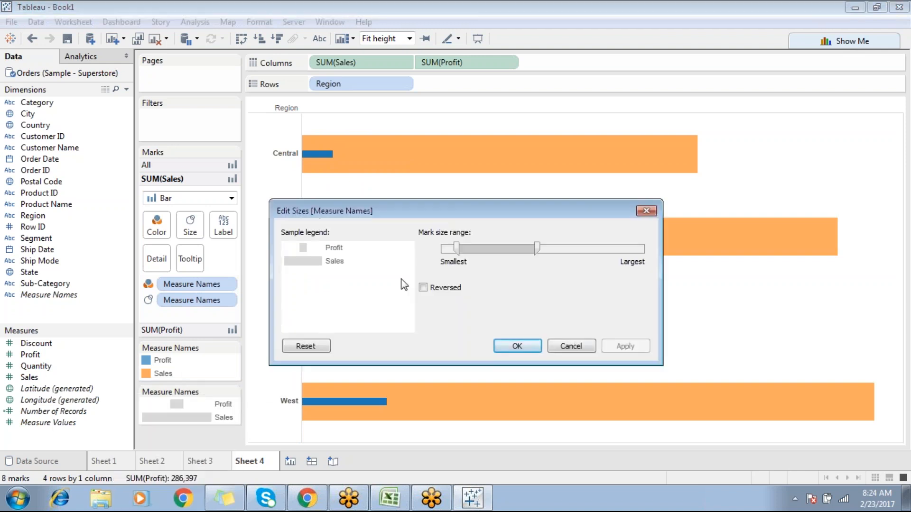
pyautogui.click(422, 288)
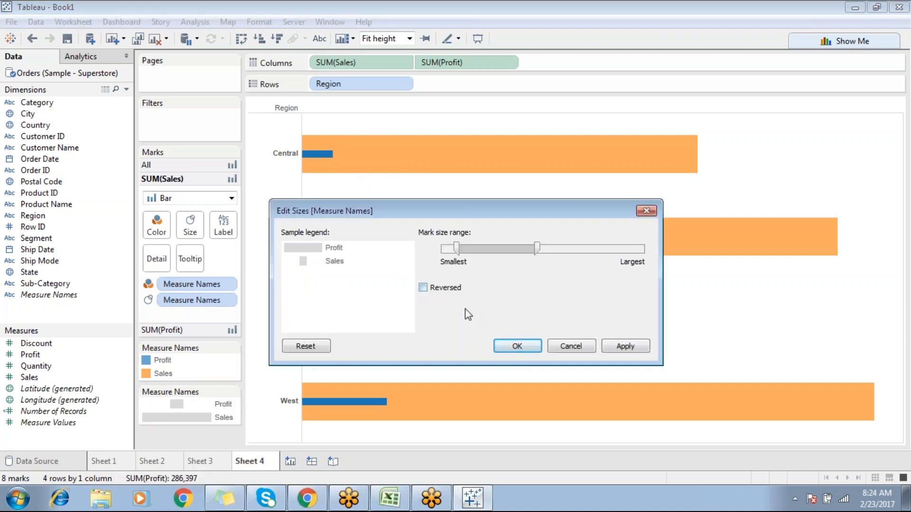
pyautogui.click(630, 345)
pyautogui.click(533, 344)
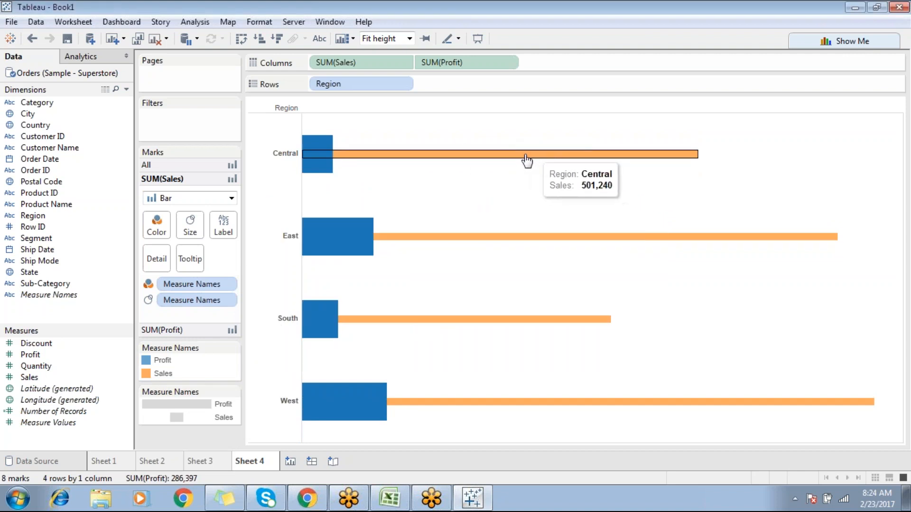
pyautogui.click(442, 154)
pyautogui.click(430, 178)
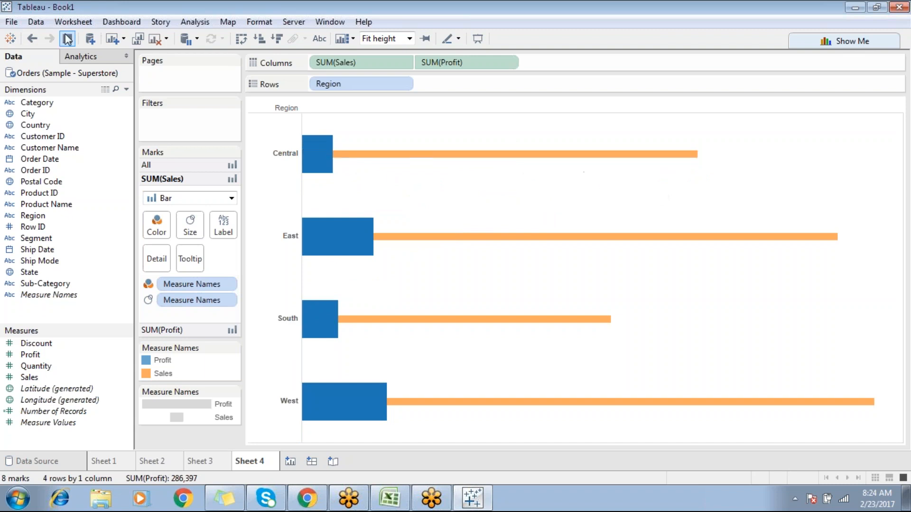
# Undo the reversal of the Measure Names mark sizes and redo it
pyautogui.click(31, 40)
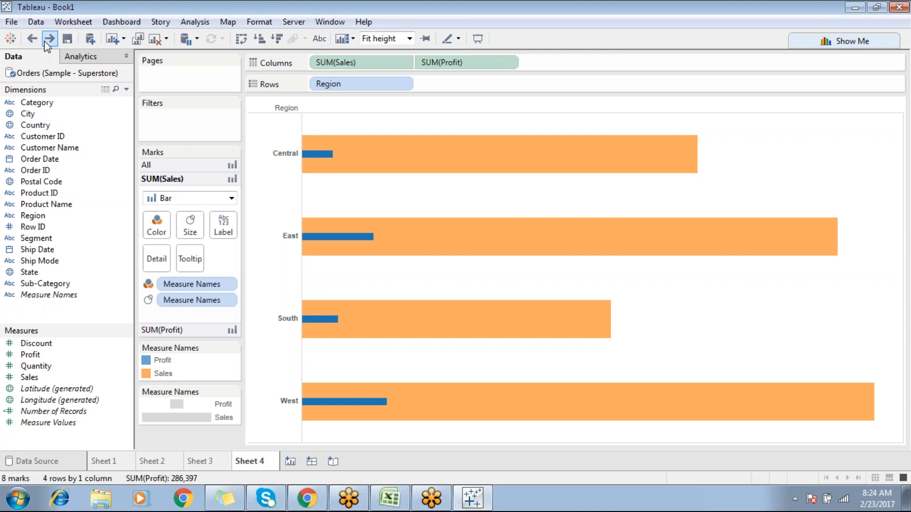
pyautogui.click(45, 40)
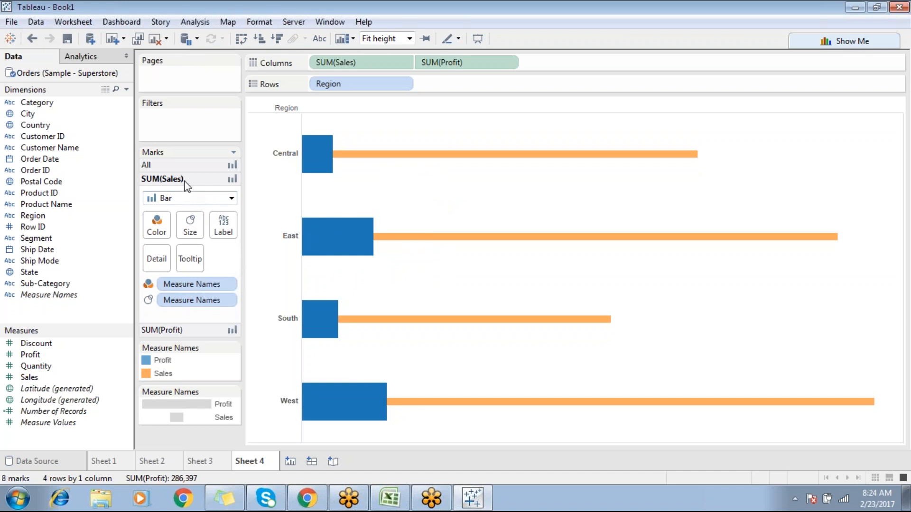
pyautogui.moveTo(359, 248)
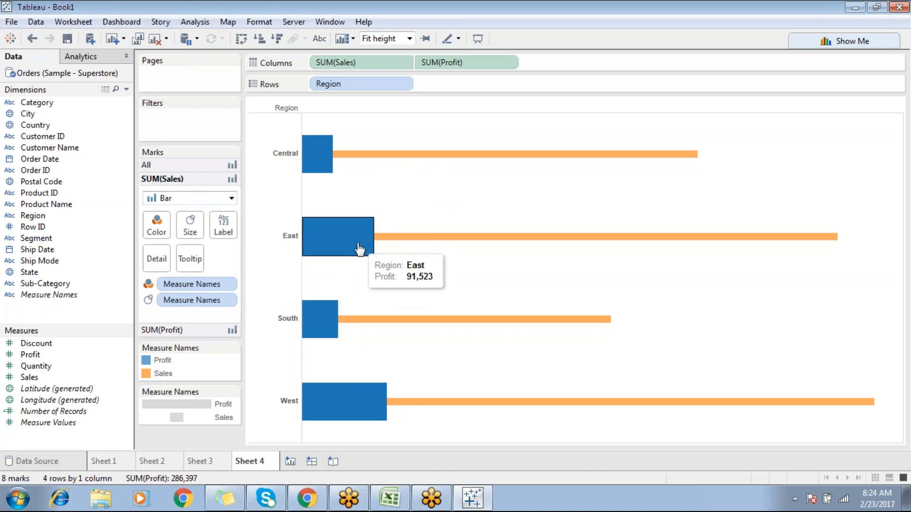
# Set the color transparency of the Profit bars to 59%
pyautogui.click(193, 329)
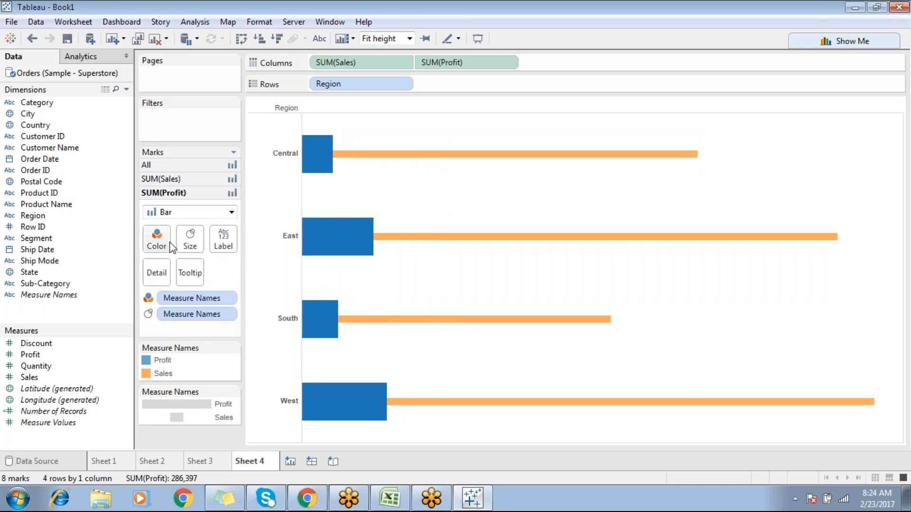
pyautogui.click(157, 237)
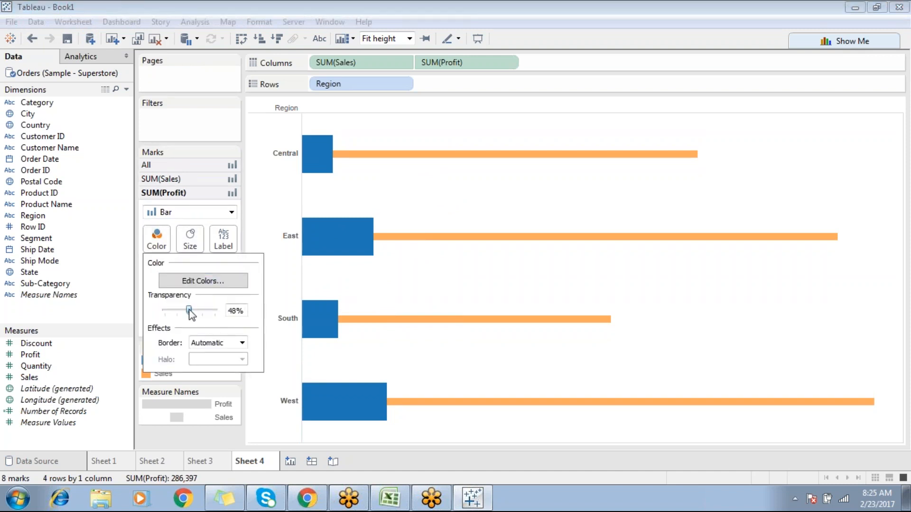
pyautogui.moveTo(189, 312); pyautogui.dragTo(189, 312)
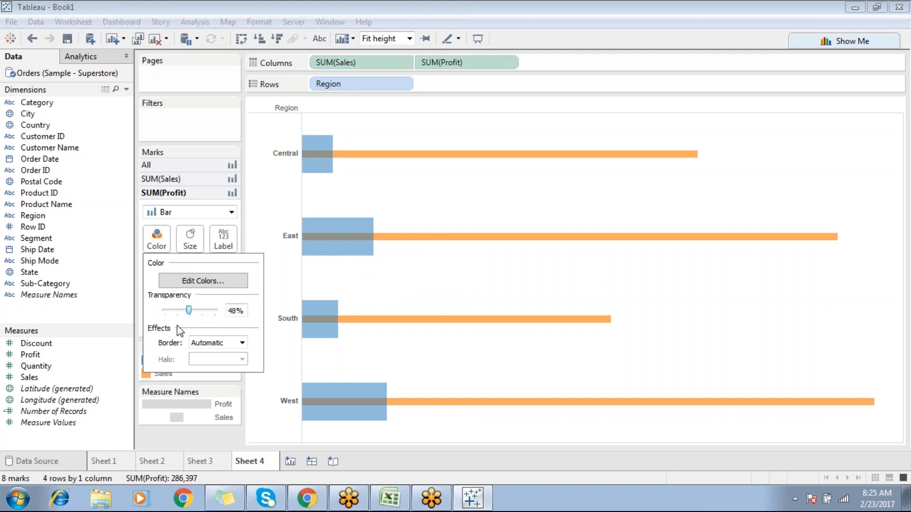
pyautogui.moveTo(188, 311)
pyautogui.mouseDown()
pyautogui.moveTo(178, 311)
pyautogui.moveTo(197, 314)
pyautogui.mouseUp()
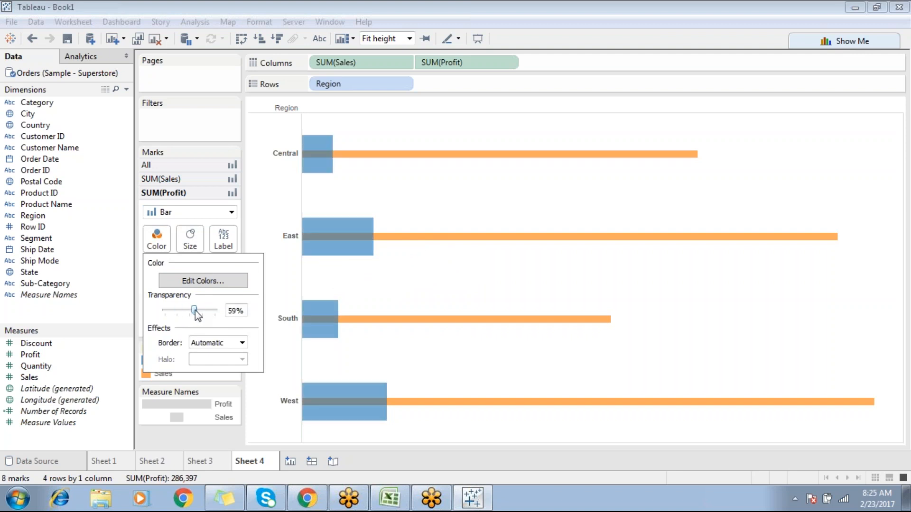
# Give the Profit bars a black border, select the Central Sales bar, and clear the selection
pyautogui.click(215, 348)
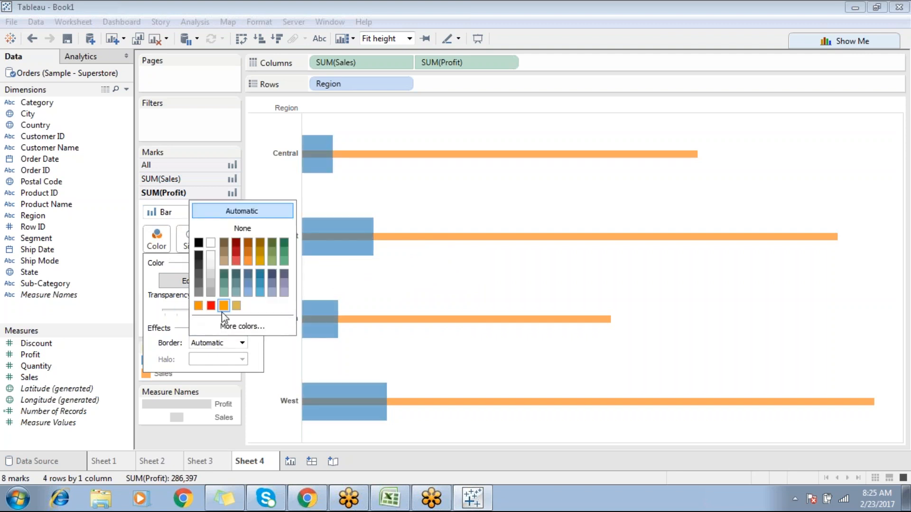
pyautogui.click(199, 242)
pyautogui.click(434, 155)
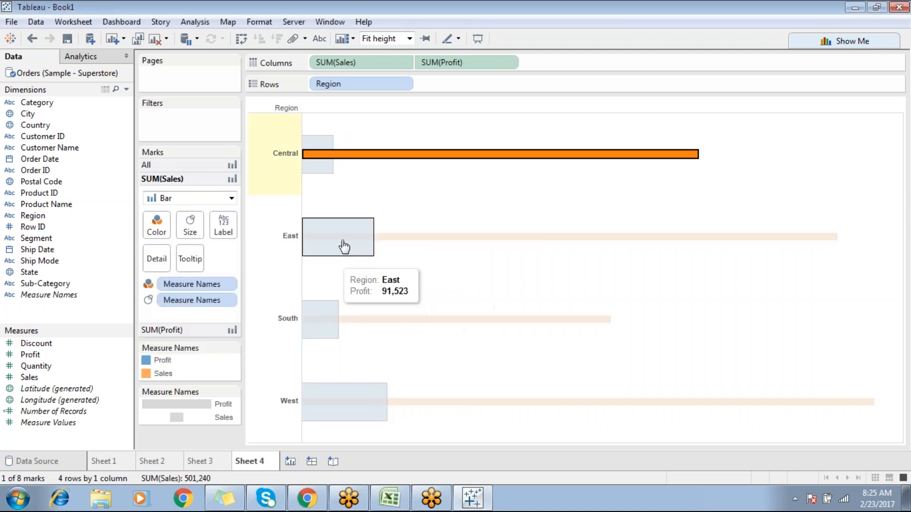
pyautogui.click(369, 192)
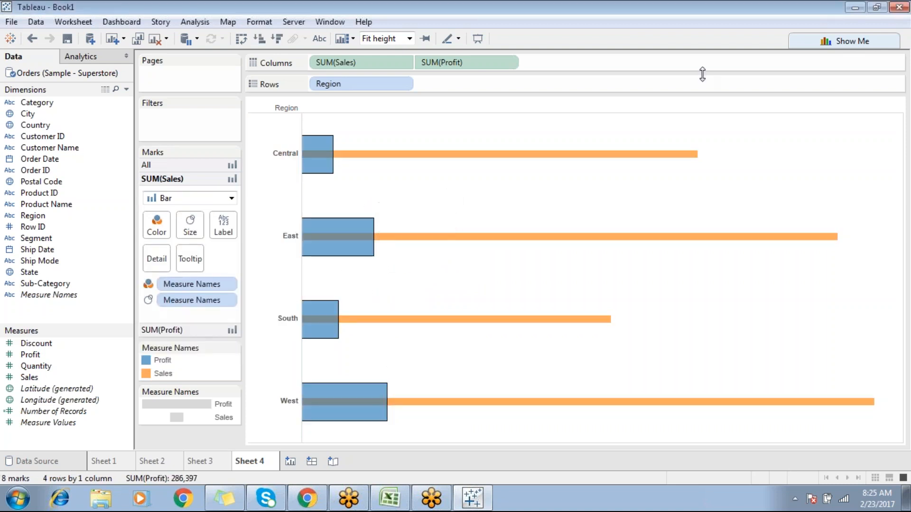
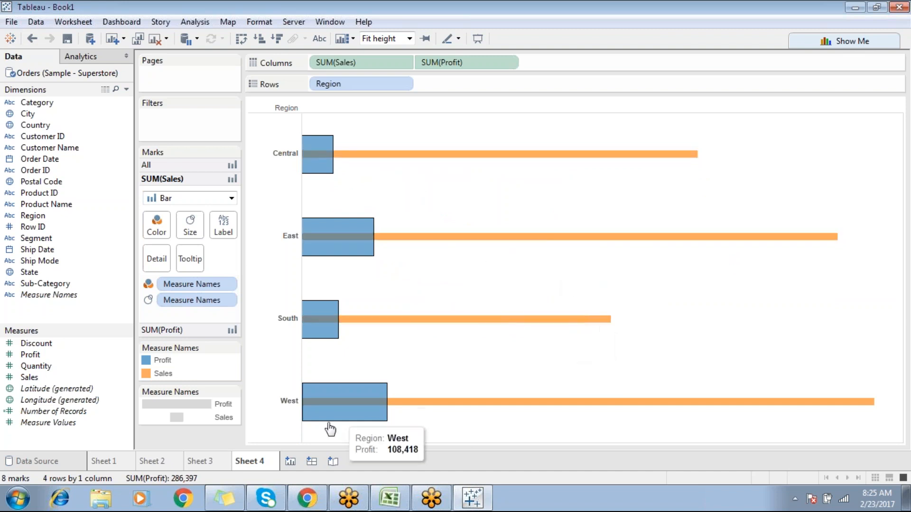
# Look through the charts on Sheet 3 and Sheet 2, and return to Sheet 4
pyautogui.click(205, 463)
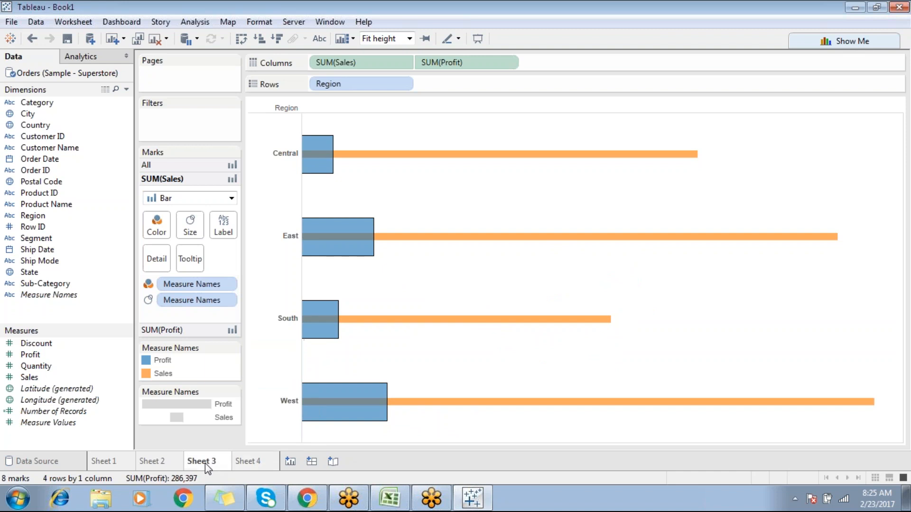
pyautogui.click(242, 462)
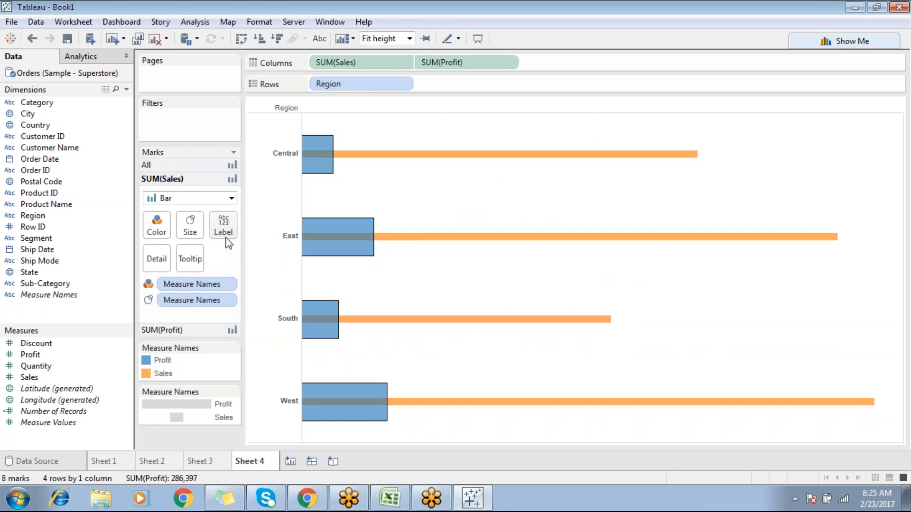
pyautogui.click(211, 462)
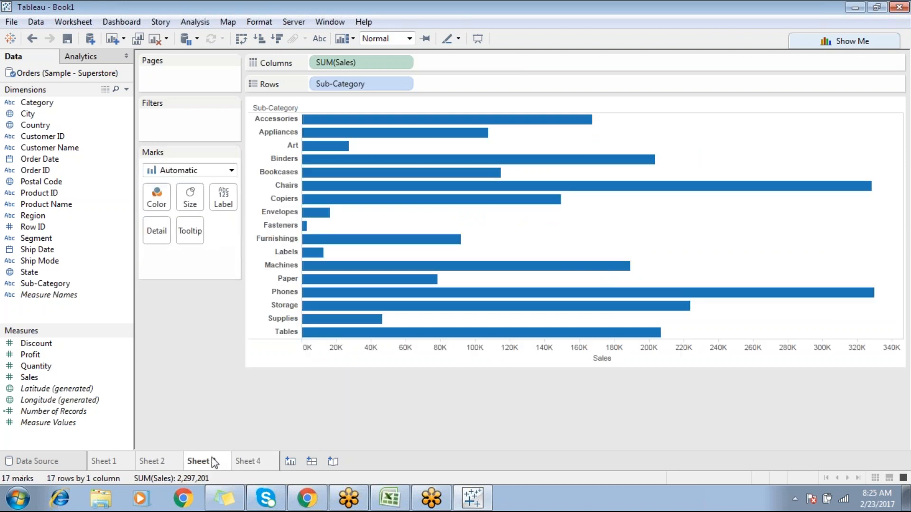
pyautogui.click(171, 459)
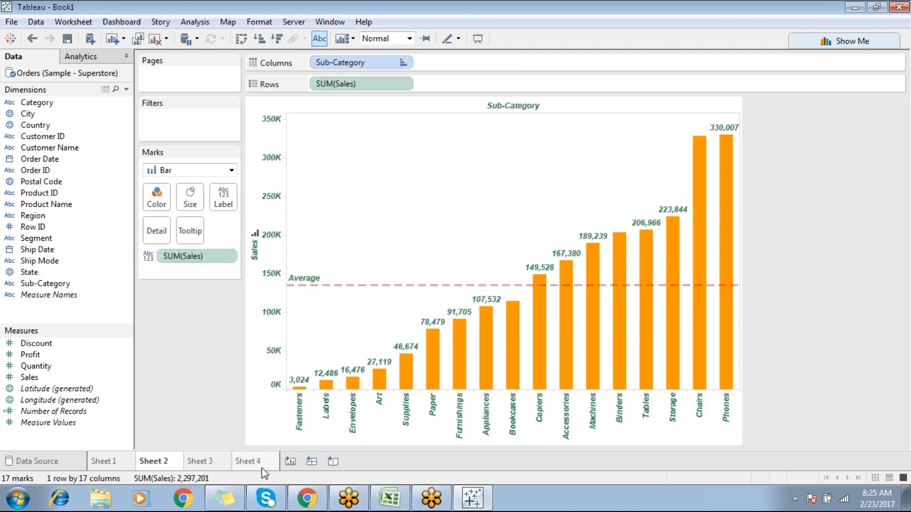
pyautogui.click(274, 461)
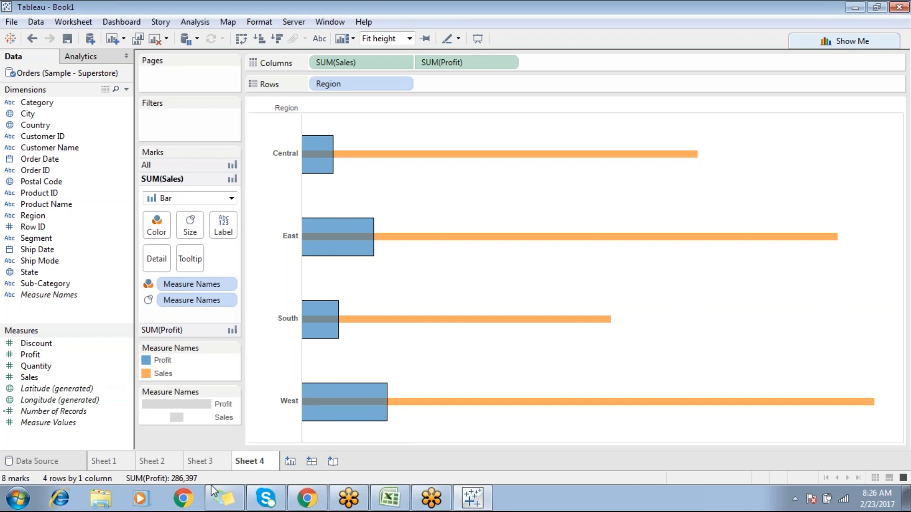
# Create a new worksheet with a bar chart of Sales by Region and swap its axes to make the bars vertical
pyautogui.click(290, 462)
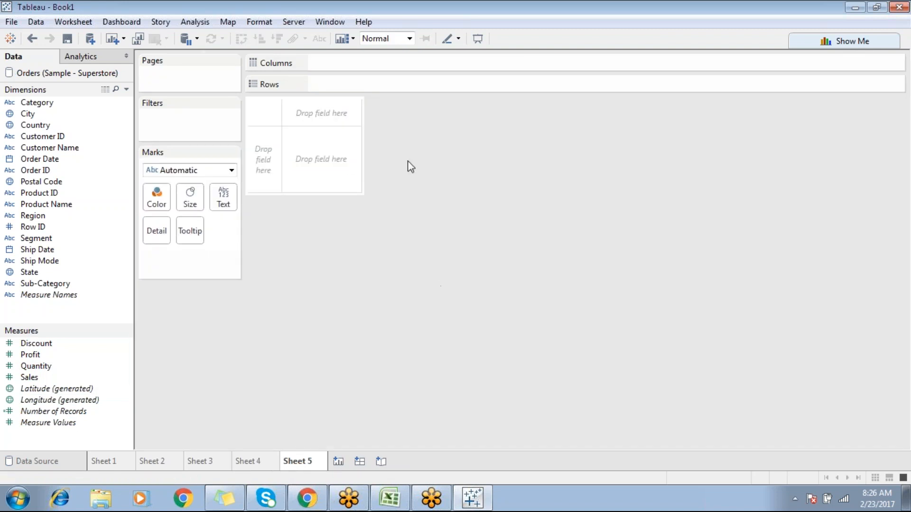
pyautogui.doubleClick(57, 214)
pyautogui.moveTo(29, 377); pyautogui.dragTo(337, 66)
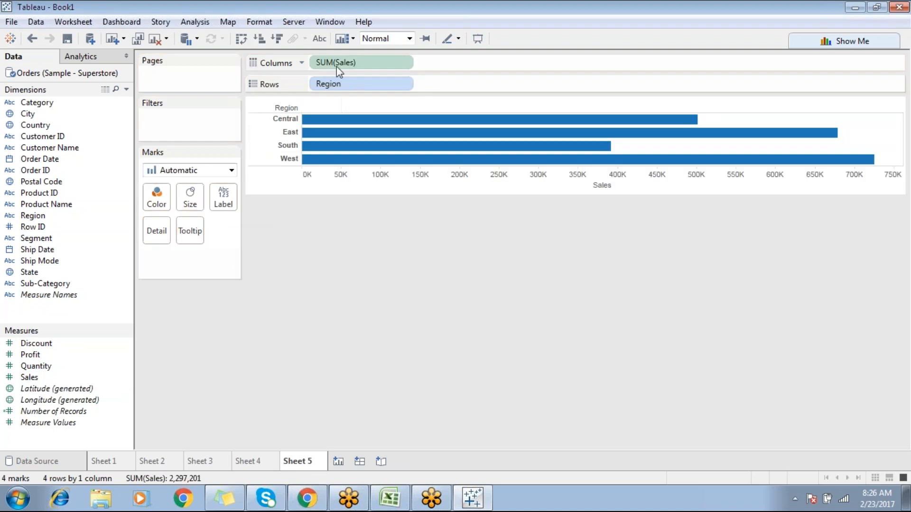
pyautogui.click(241, 39)
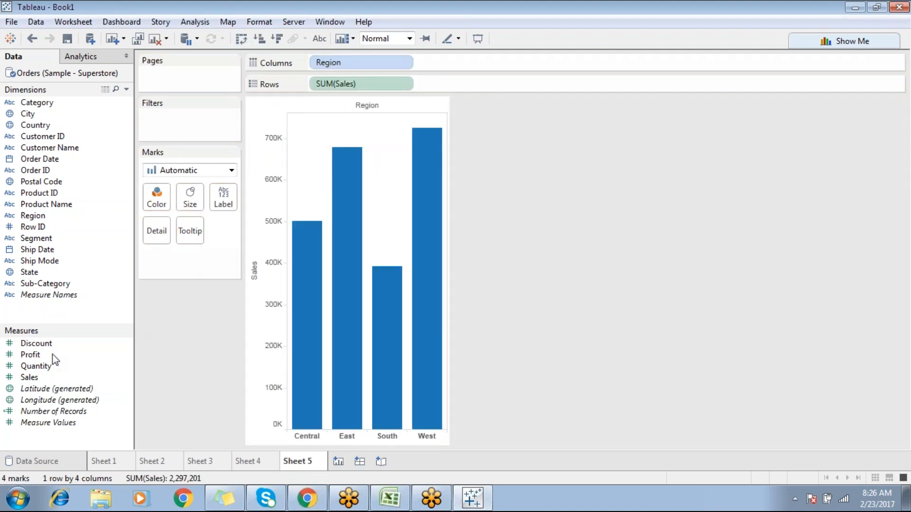
# Label the Region bars with SUM(Sales) and make the labels bold
pyautogui.moveTo(47, 379); pyautogui.dragTo(222, 200)
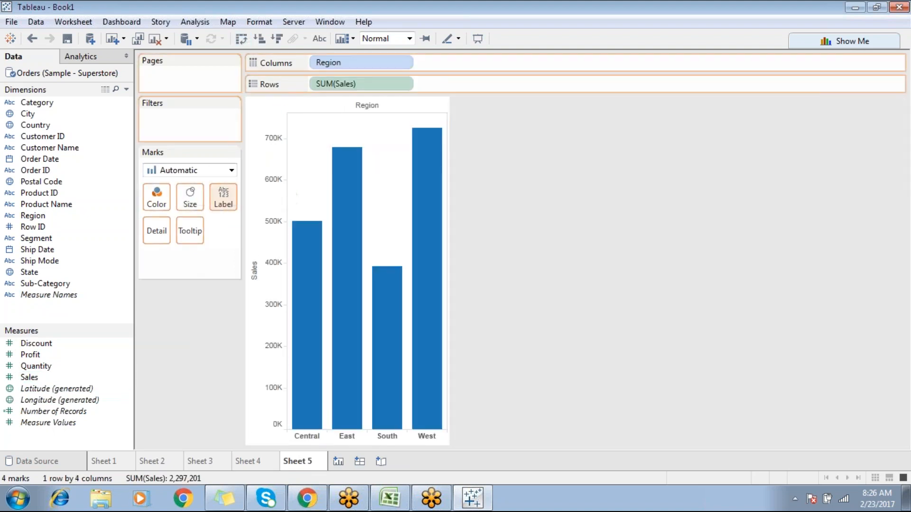
pyautogui.moveTo(380, 286)
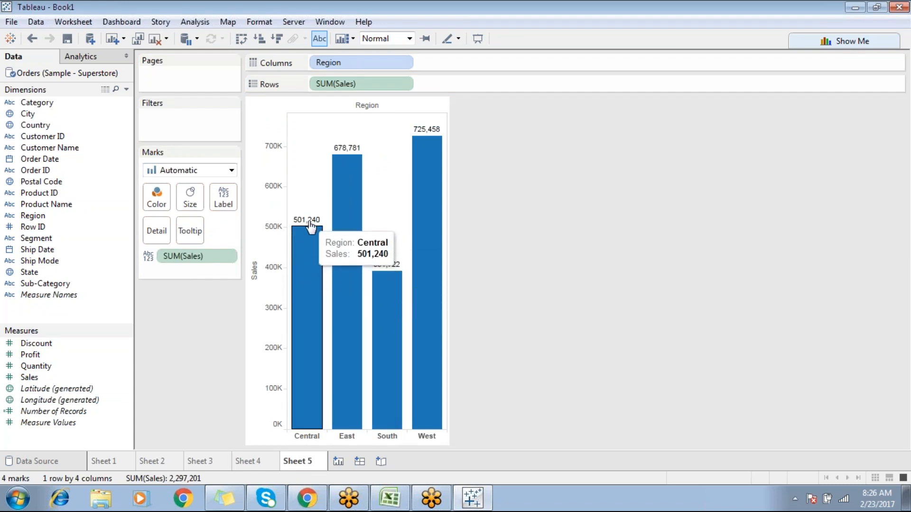
pyautogui.click(222, 197)
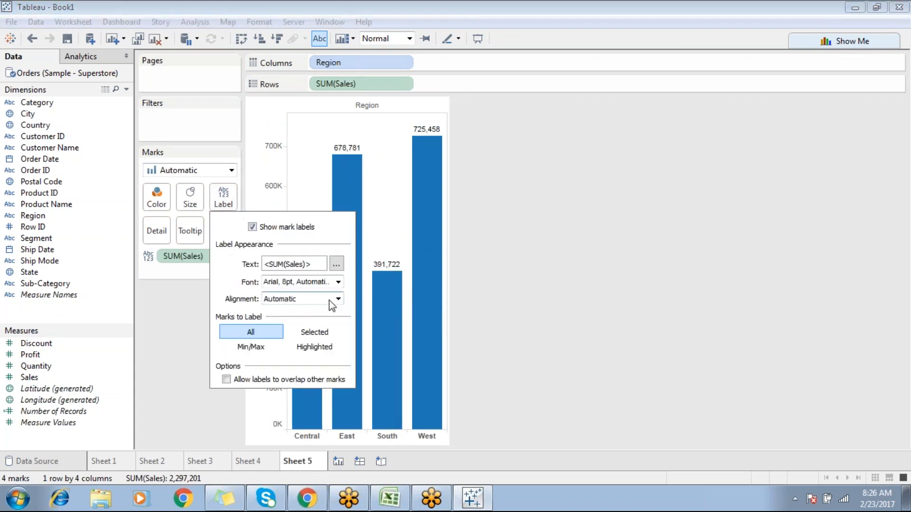
pyautogui.click(338, 282)
pyautogui.click(312, 318)
pyautogui.click(555, 277)
# Align the Sales labels to the horizontal center and vertical middle of the bars
pyautogui.click(223, 198)
pyautogui.click(305, 284)
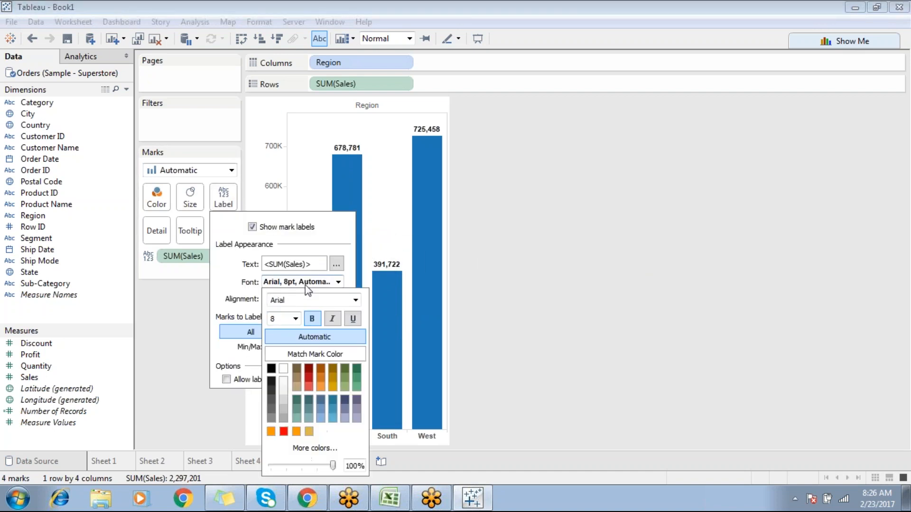
pyautogui.click(238, 296)
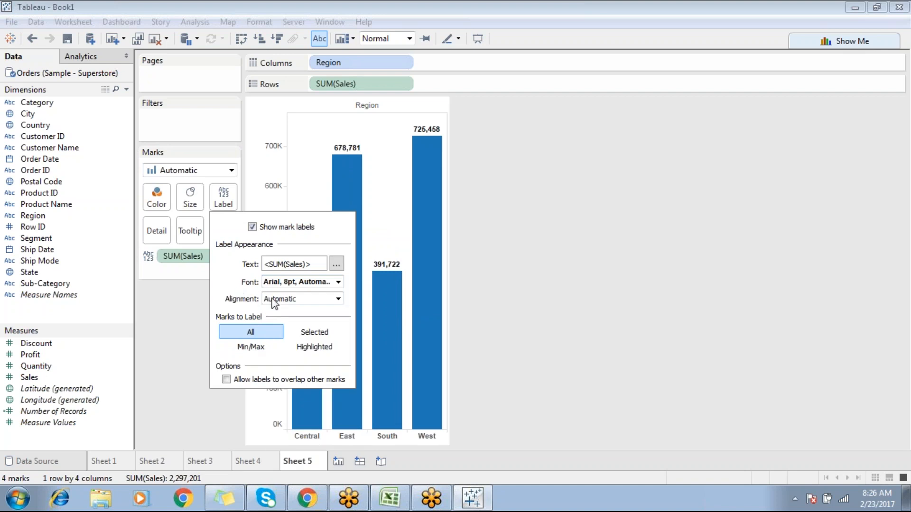
pyautogui.click(301, 299)
pyautogui.click(296, 351)
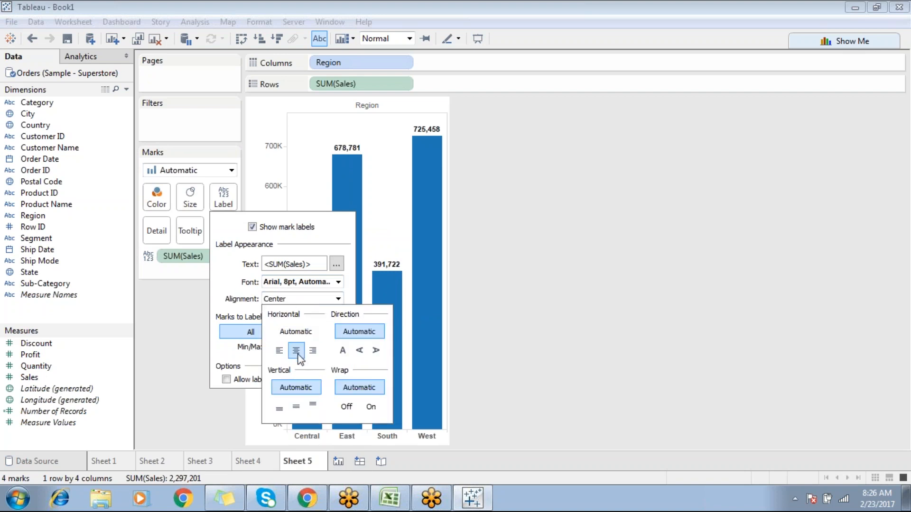
pyautogui.click(296, 406)
pyautogui.click(613, 241)
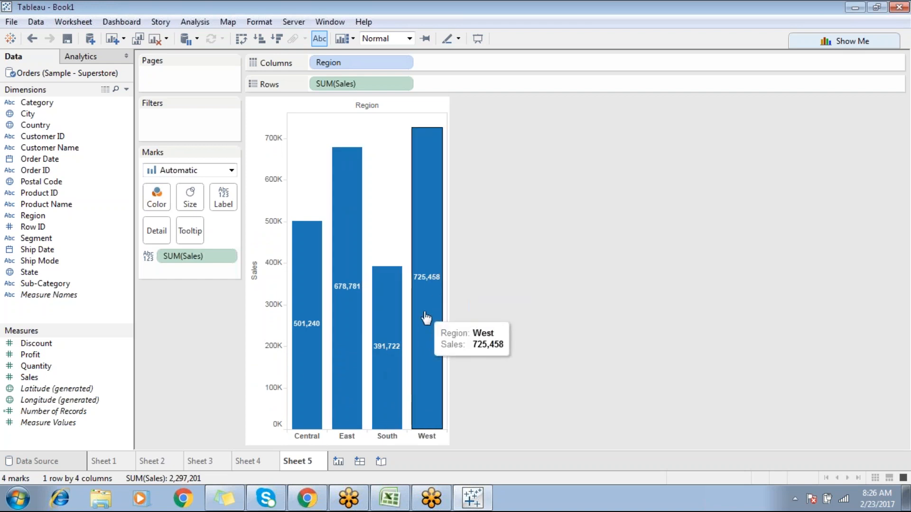
# Try the other vertical label alignments, restore Middle Center, and rotate the Sales labels to read upward along the bars
pyautogui.click(231, 203)
pyautogui.click(279, 300)
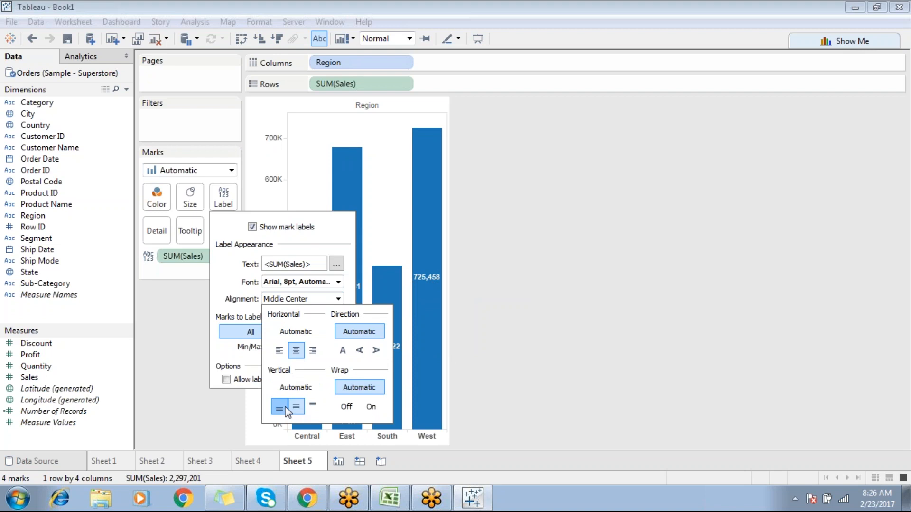
pyautogui.click(312, 406)
pyautogui.click(279, 407)
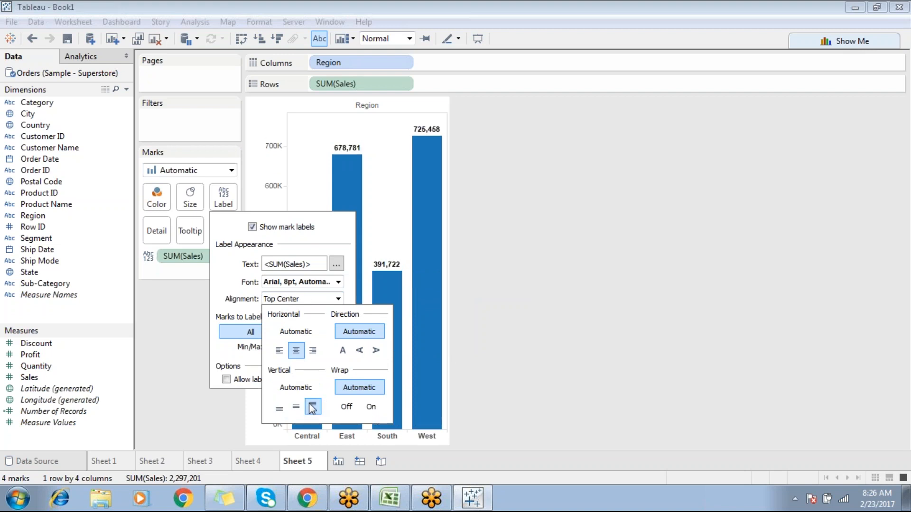
pyautogui.click(296, 407)
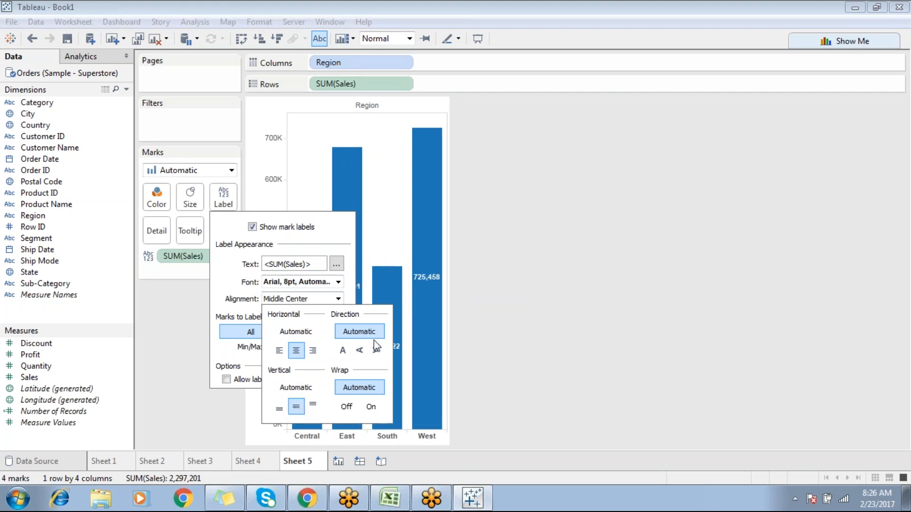
pyautogui.click(360, 350)
pyautogui.click(615, 283)
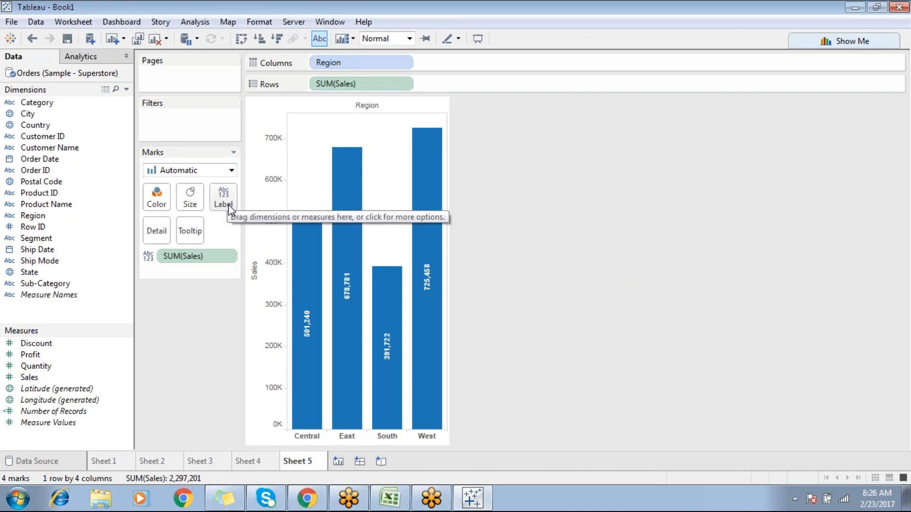
# Add the Region names to the bar labels alongside the Sales values
pyautogui.moveTo(47, 103); pyautogui.dragTo(60, 122)
pyautogui.moveTo(39, 216); pyautogui.dragTo(210, 190)
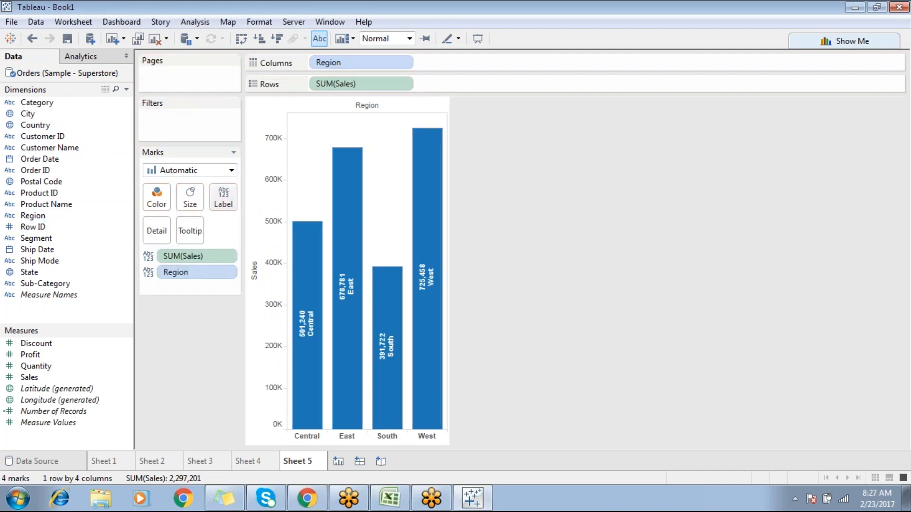
pyautogui.moveTo(300, 348)
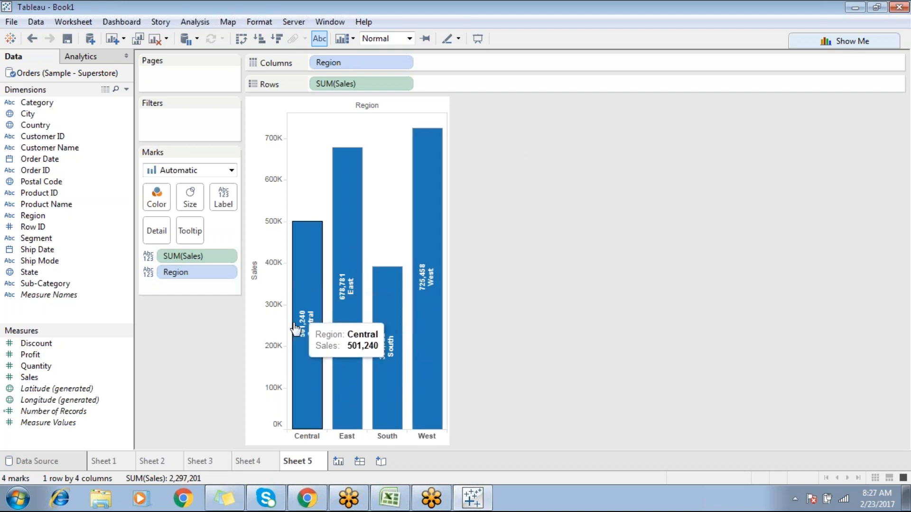
# Add a new blank worksheet after Sheet 5
pyautogui.click(338, 461)
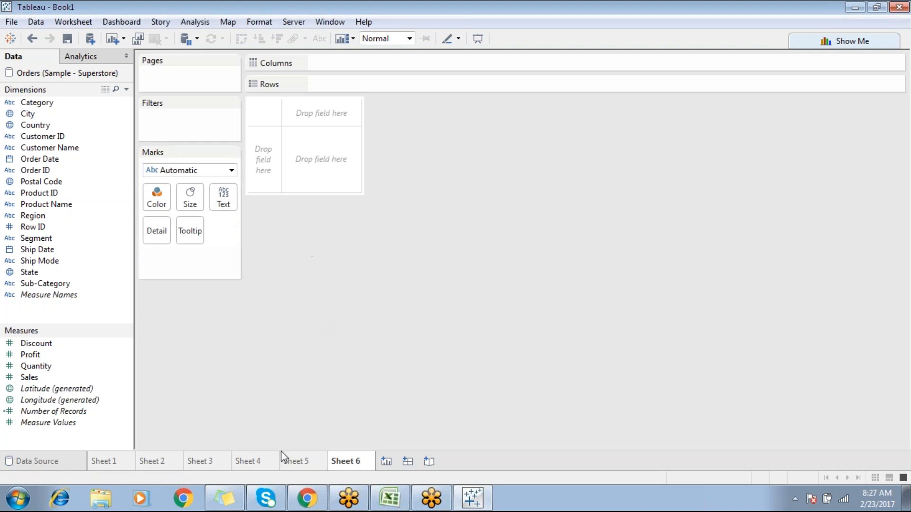
pyautogui.moveTo(255, 462)
pyautogui.moveTo(175, 460)
# Try Sub-Category on the rows and on the columns, removing it from the view each time
pyautogui.moveTo(66, 283); pyautogui.dragTo(260, 162)
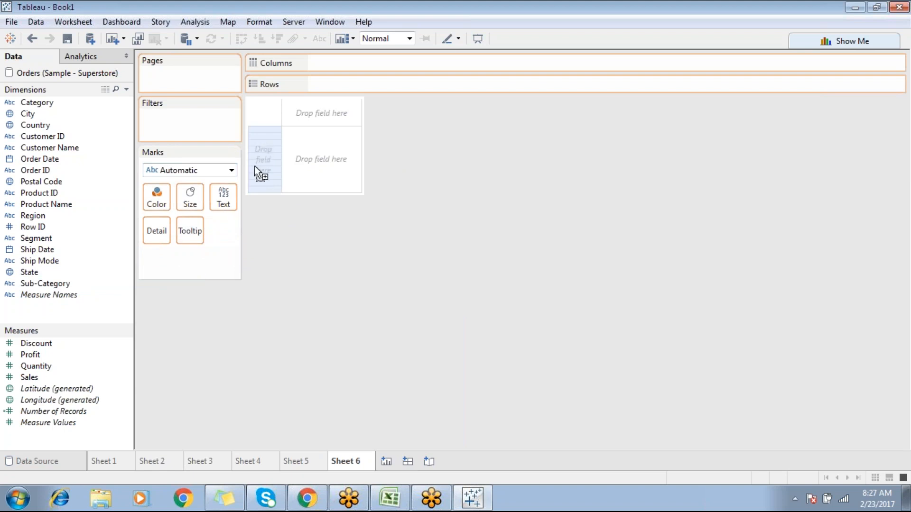
pyautogui.moveTo(276, 163); pyautogui.dragTo(277, 164)
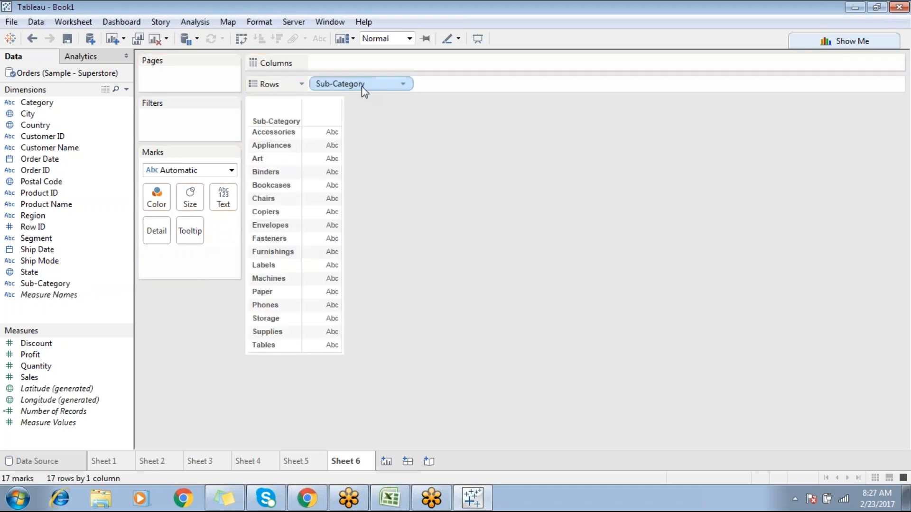
pyautogui.moveTo(363, 85); pyautogui.dragTo(656, 288)
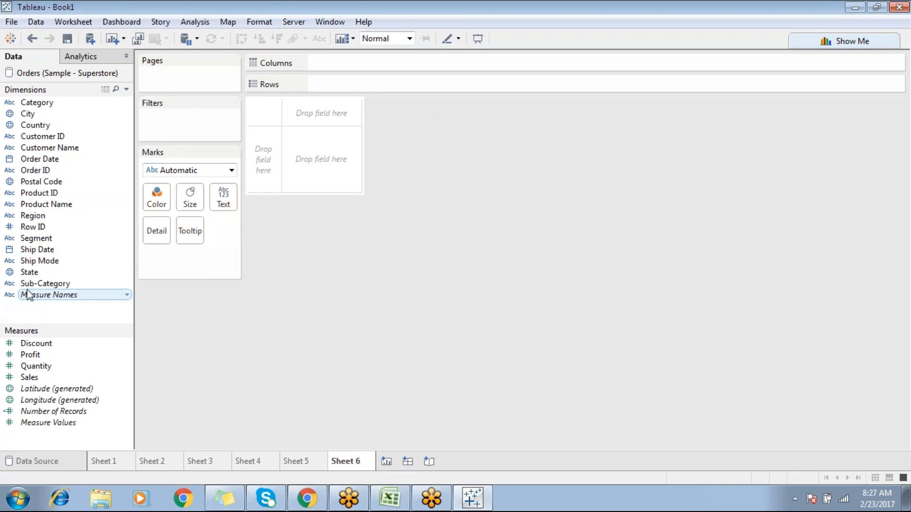
pyautogui.moveTo(61, 285); pyautogui.dragTo(329, 110)
pyautogui.moveTo(351, 62); pyautogui.dragTo(268, 306)
# Show the Sub-Category names as text marks, enlarge them to the maximum, and reduce them to a small size
pyautogui.moveTo(64, 284); pyautogui.dragTo(228, 202)
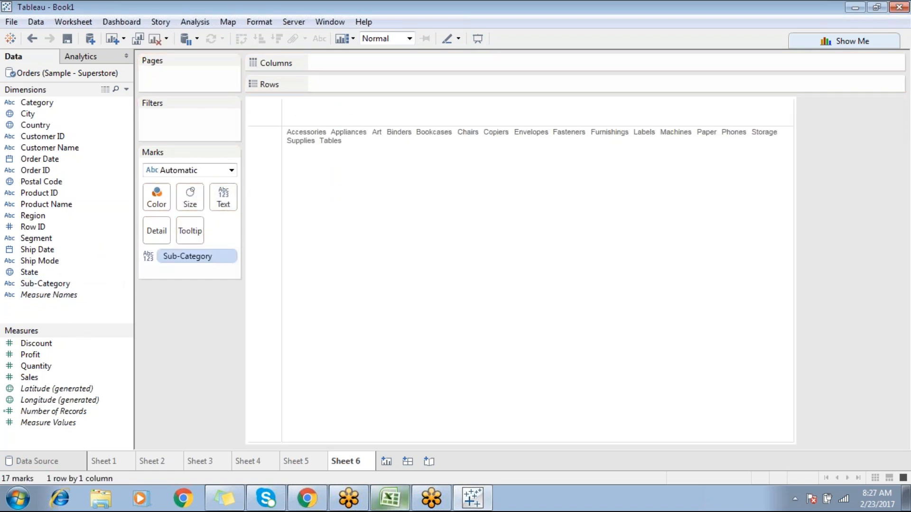
pyautogui.moveTo(390, 498)
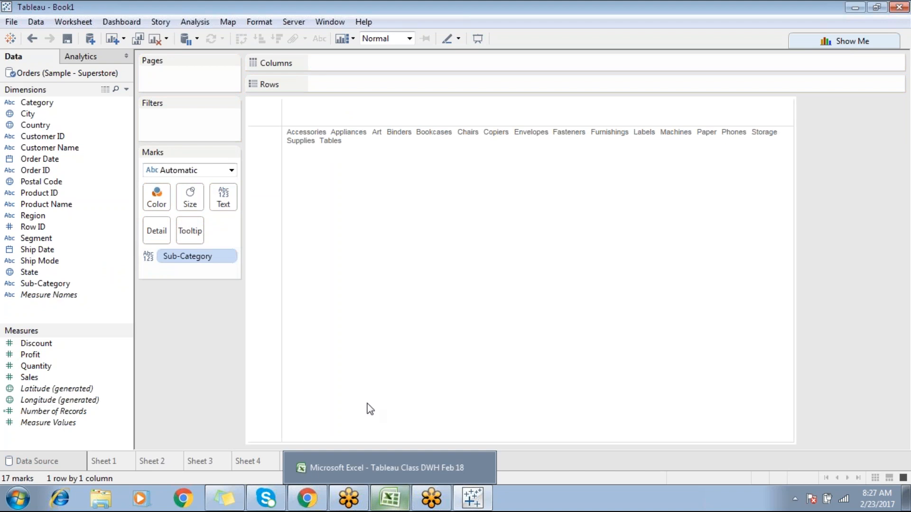
pyautogui.click(192, 197)
pyautogui.moveTo(215, 227); pyautogui.dragTo(305, 229)
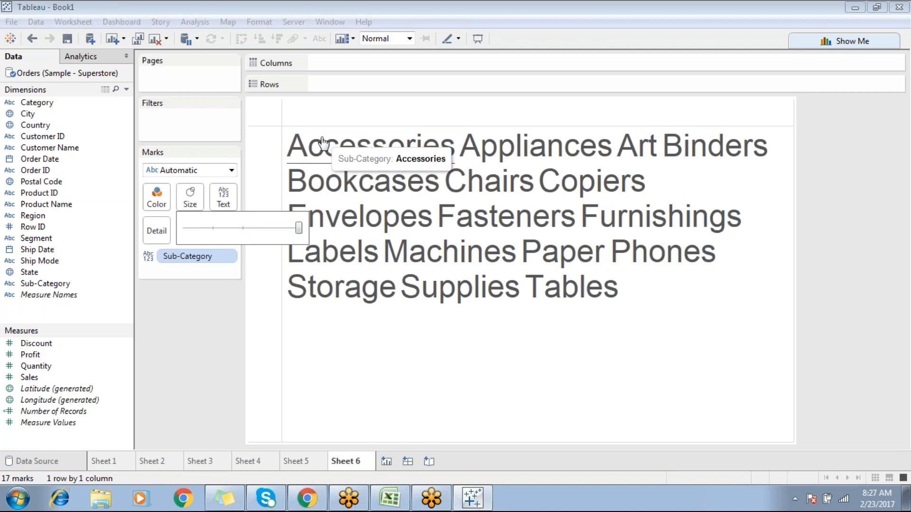
pyautogui.moveTo(303, 229); pyautogui.dragTo(230, 228)
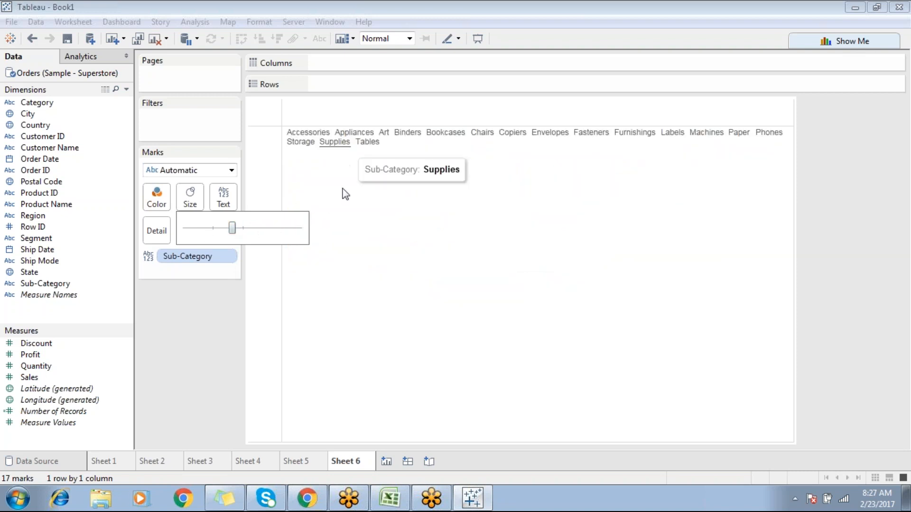
pyautogui.click(221, 300)
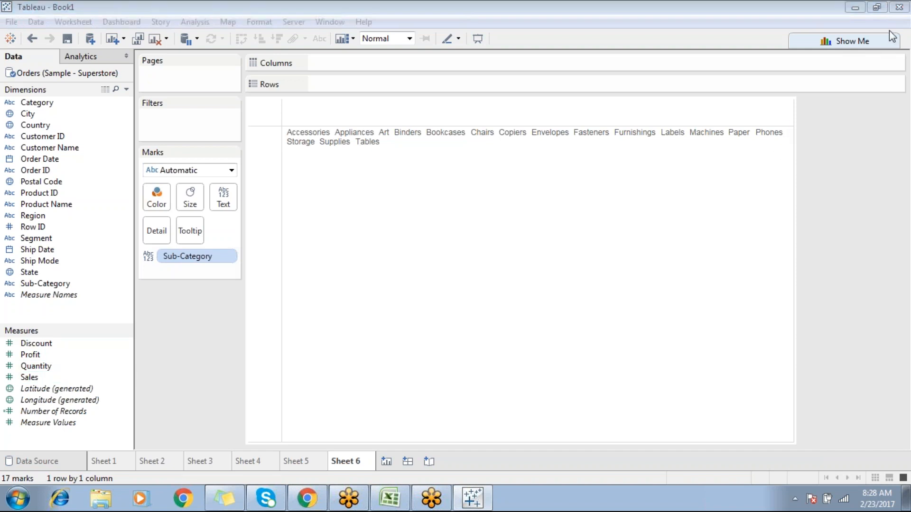
# Check the field requirements for treemaps and size the Sub-Category marks by Sales to form a treemap
pyautogui.click(849, 41)
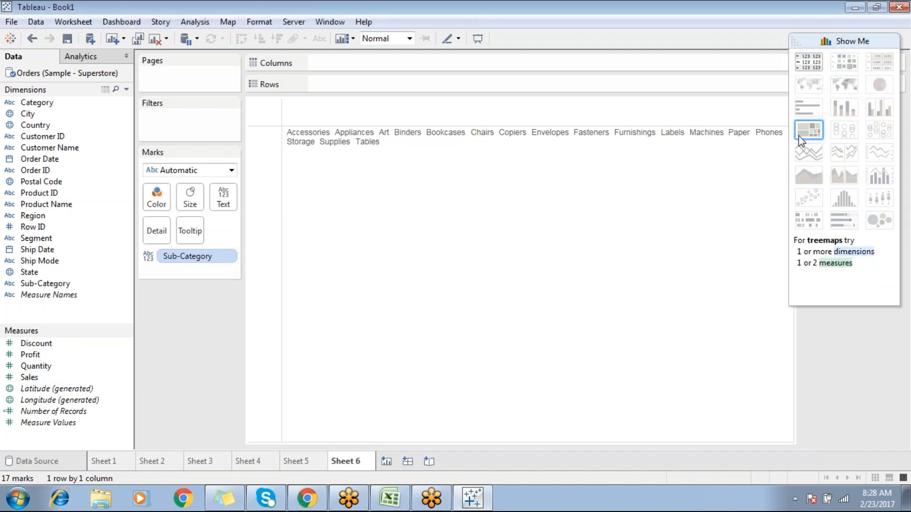
pyautogui.click(852, 42)
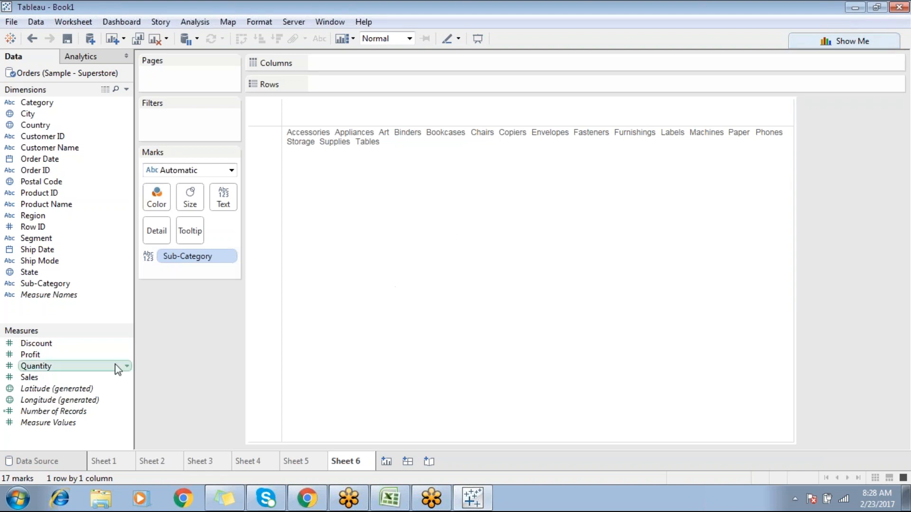
pyautogui.moveTo(68, 377); pyautogui.dragTo(186, 197)
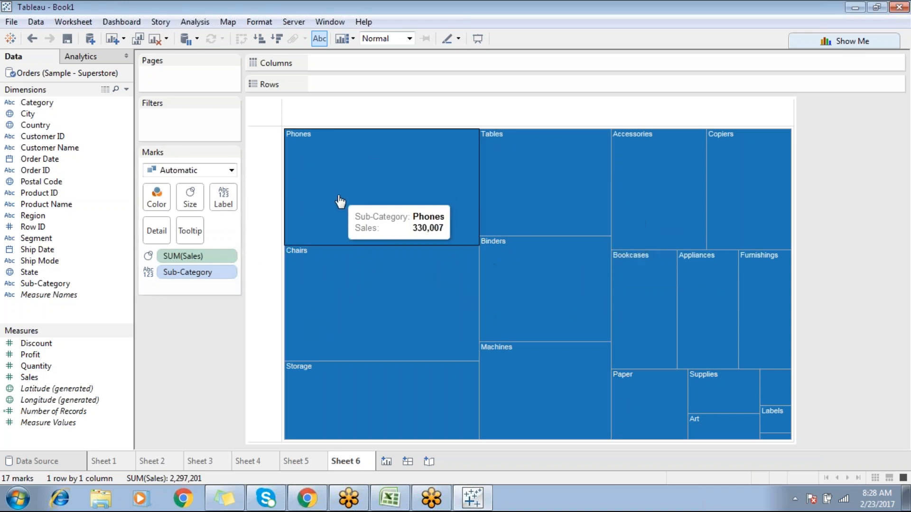
# Show the Sub-Category treemap as Text marks to form a word cloud, and color the names by Sales
pyautogui.click(206, 170)
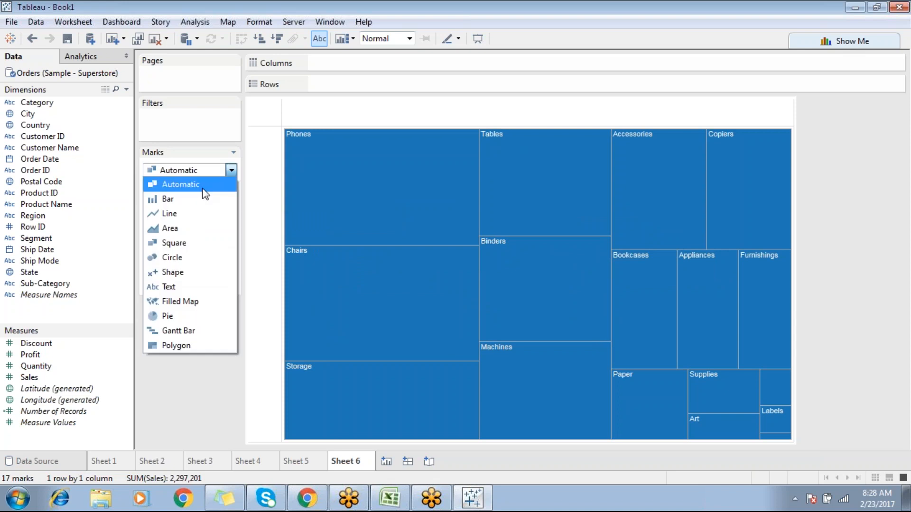
pyautogui.click(182, 288)
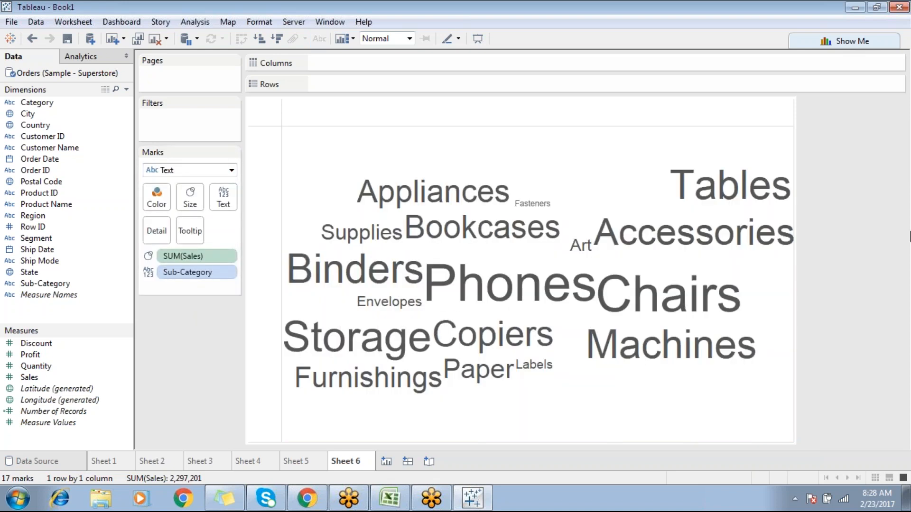
pyautogui.moveTo(314, 138); pyautogui.dragTo(793, 413)
pyautogui.click(655, 421)
pyautogui.moveTo(42, 380); pyautogui.dragTo(159, 199)
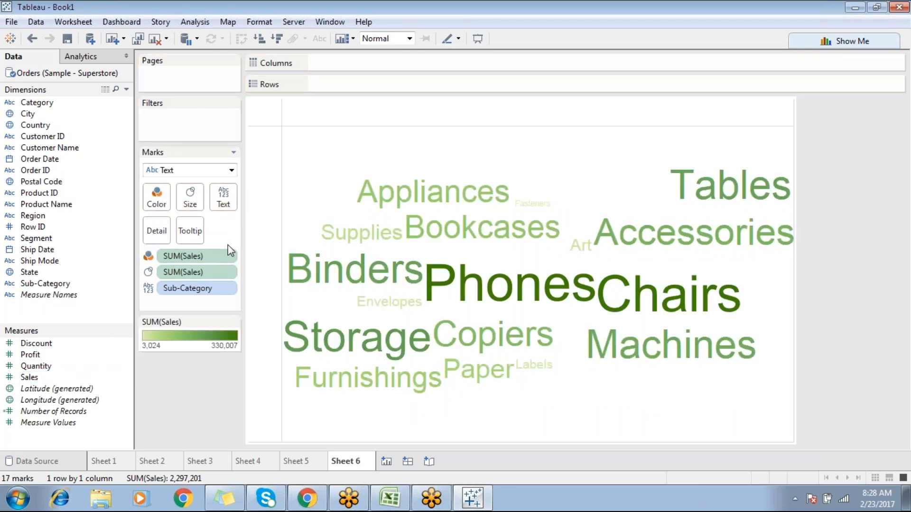
pyautogui.moveTo(456, 280)
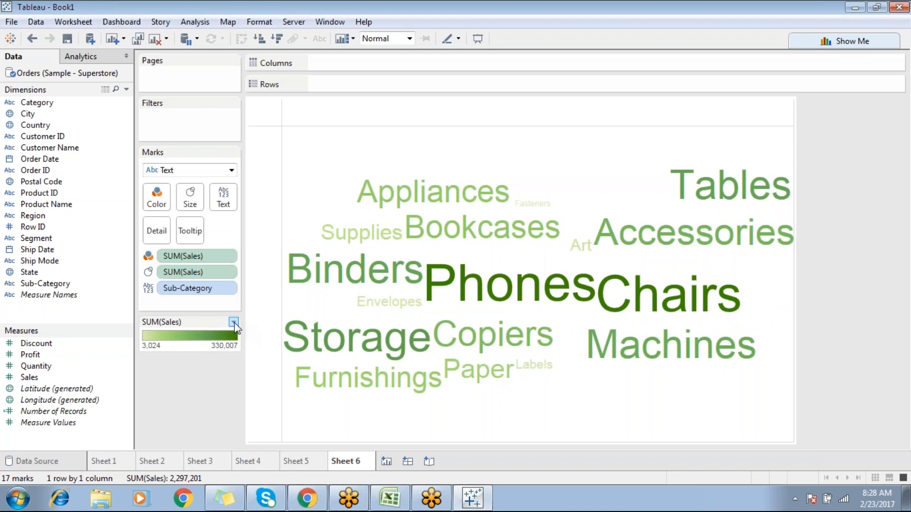
# Change the word cloud's Sales color palette to Area Red-Green Diverging
pyautogui.click(235, 324)
pyautogui.click(208, 334)
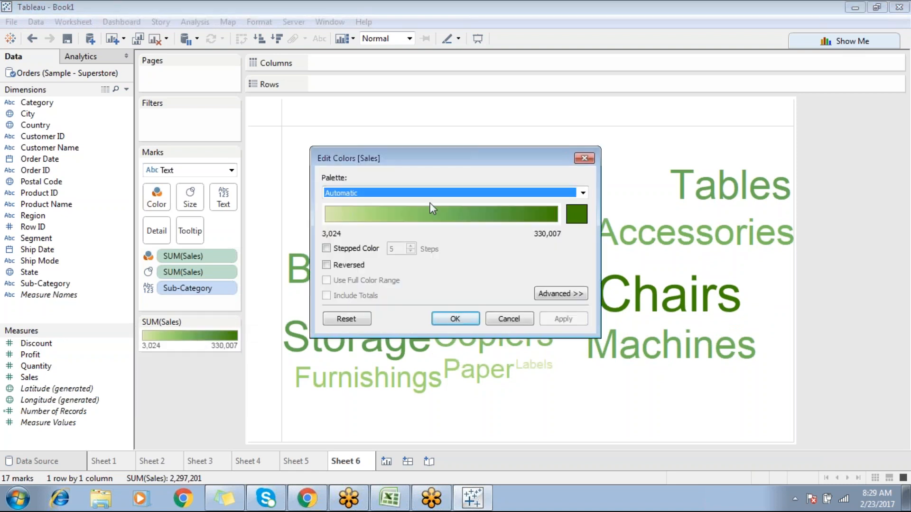
pyautogui.click(450, 193)
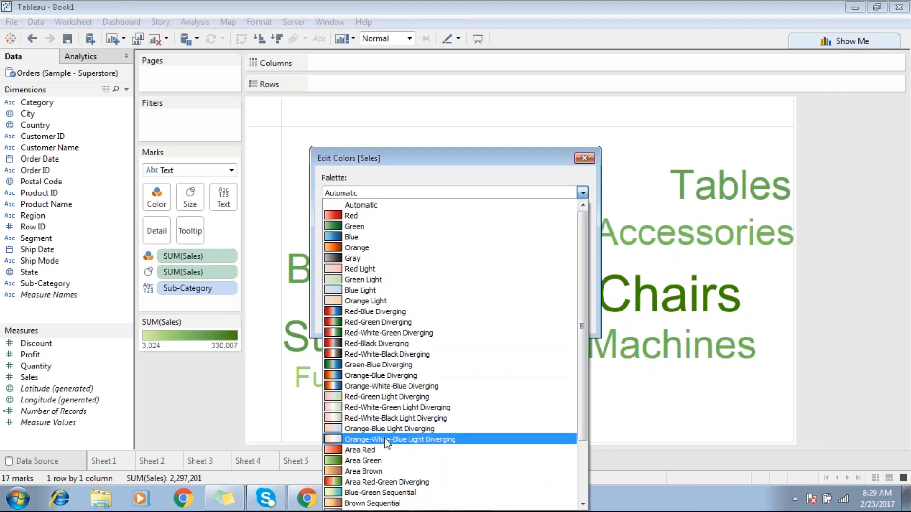
pyautogui.click(378, 483)
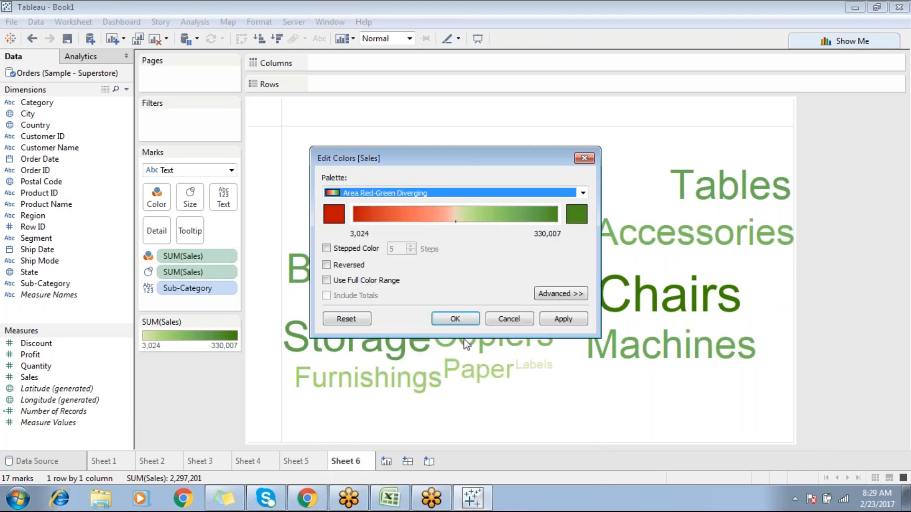
pyautogui.click(563, 319)
pyautogui.click(455, 318)
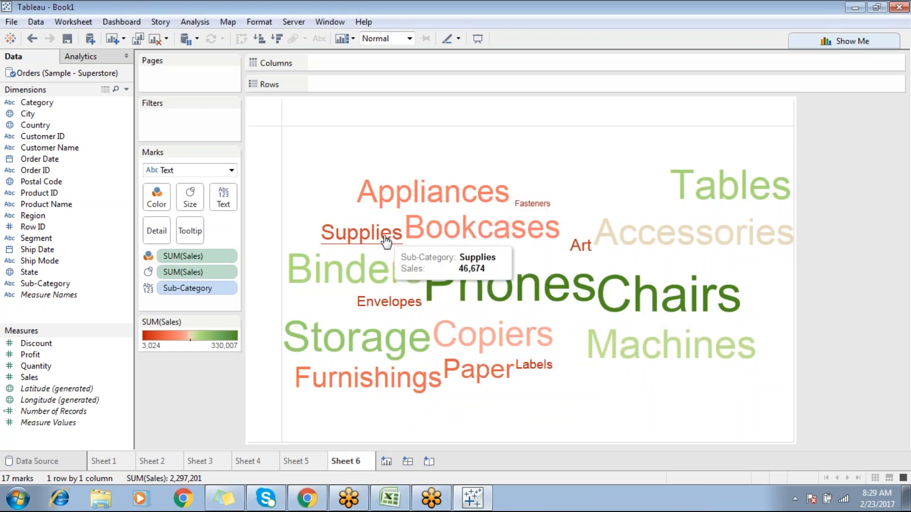
# Turn off the word cloud's tooltips and turn them back on
pyautogui.click(192, 231)
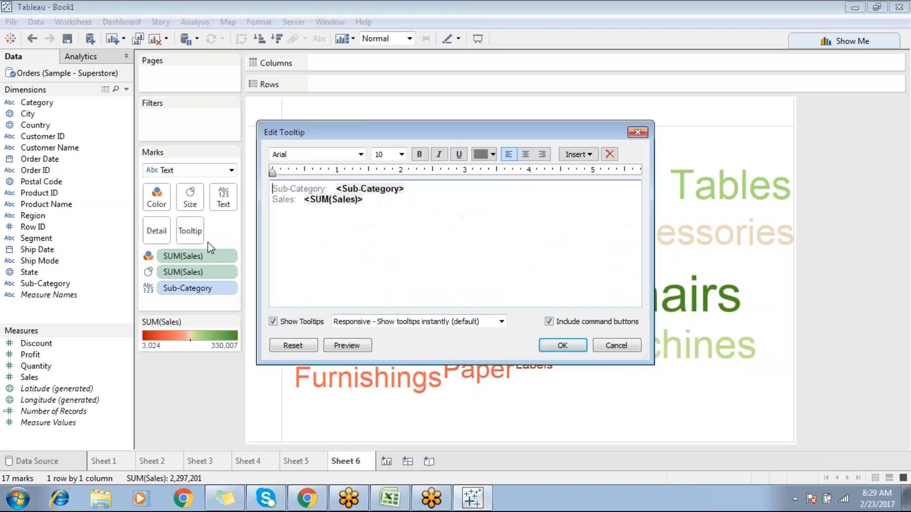
pyautogui.click(273, 322)
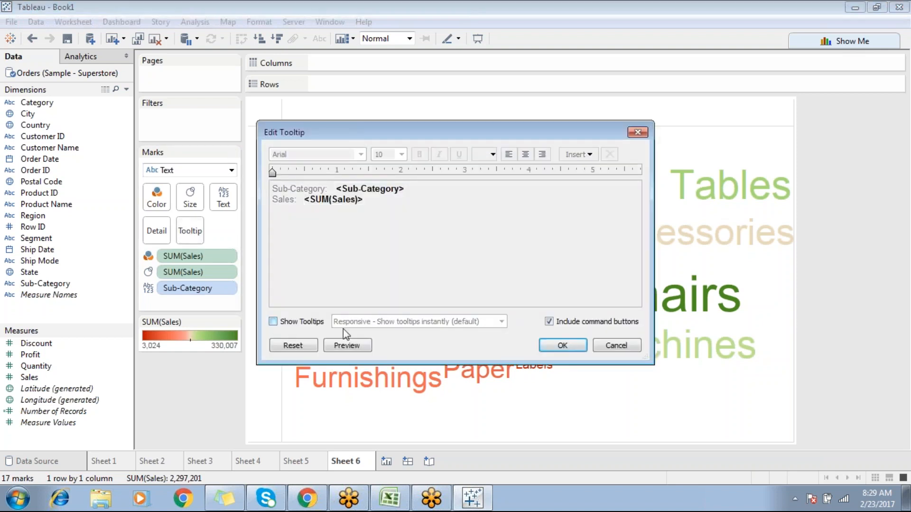
pyautogui.click(562, 345)
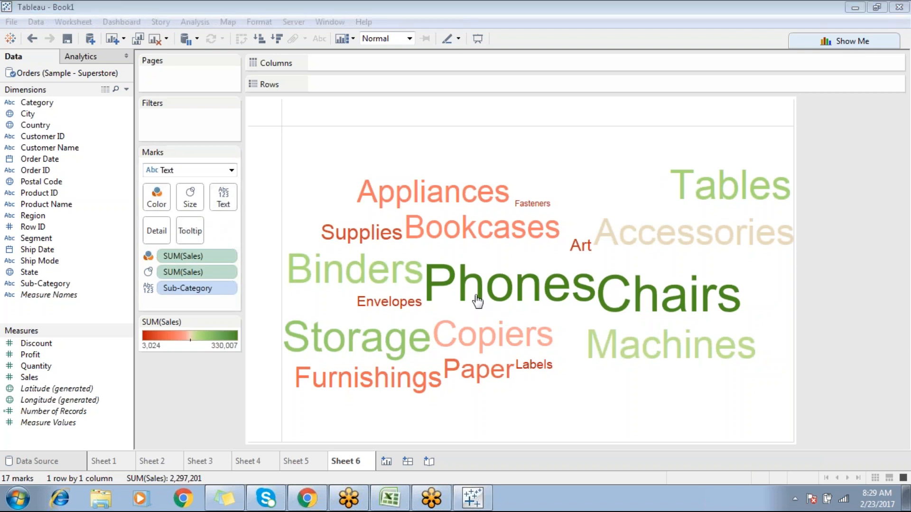
pyautogui.click(200, 240)
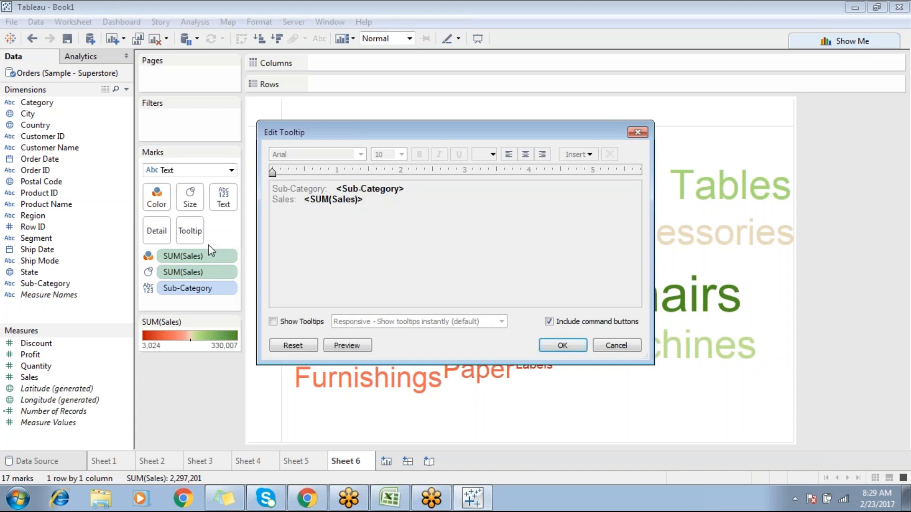
pyautogui.click(273, 322)
pyautogui.click(562, 346)
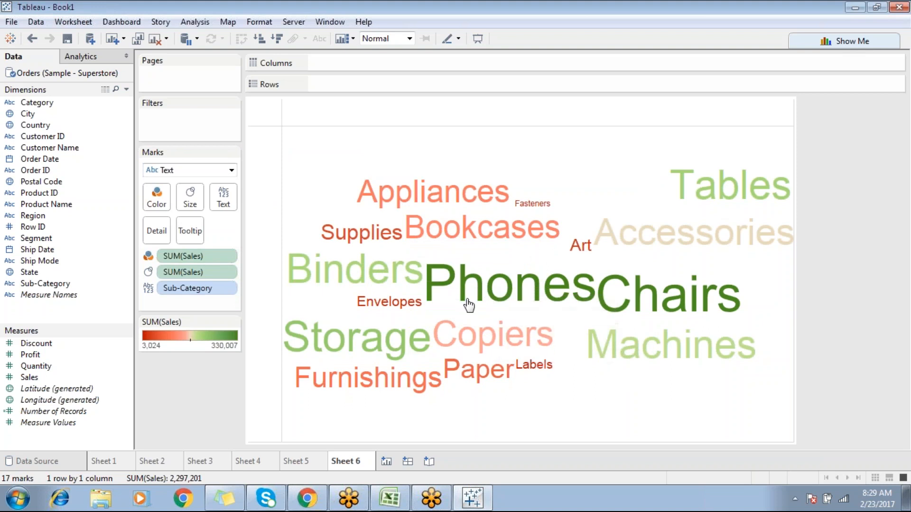
# Disable the tooltips for the Sub-Category word cloud
pyautogui.click(192, 232)
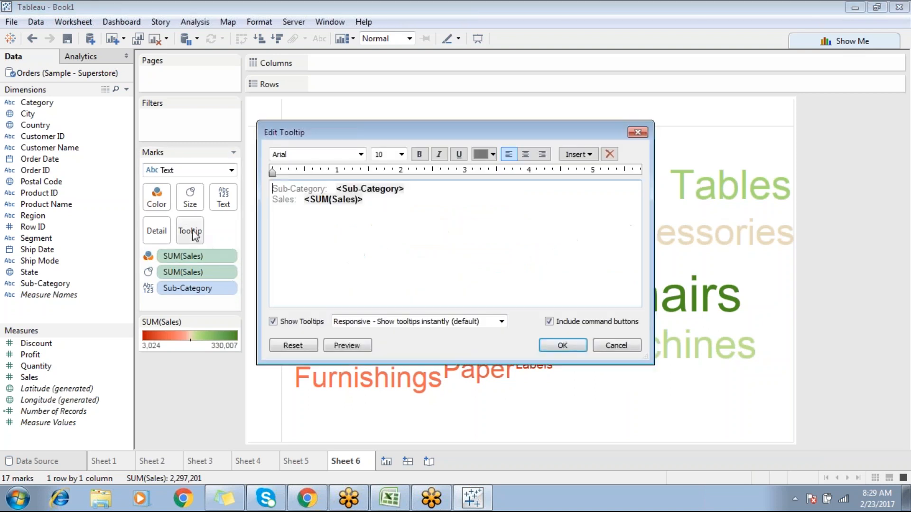
pyautogui.click(272, 322)
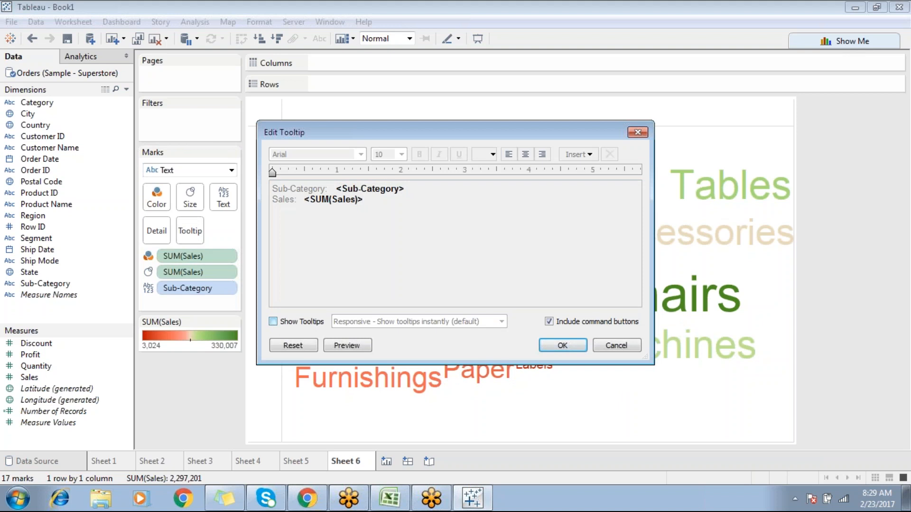
pyautogui.click(563, 345)
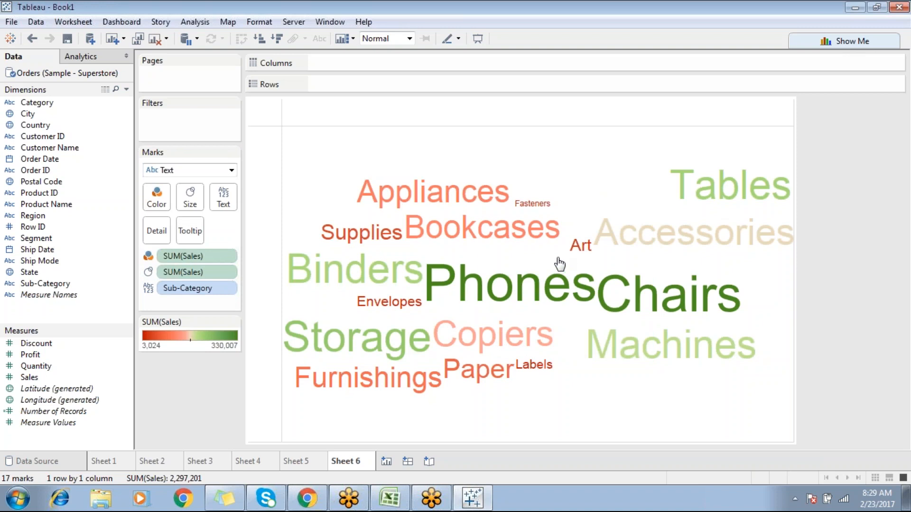
# Add a new worksheet and build a horizontal bar chart of Sales by Product Name
pyautogui.click(388, 463)
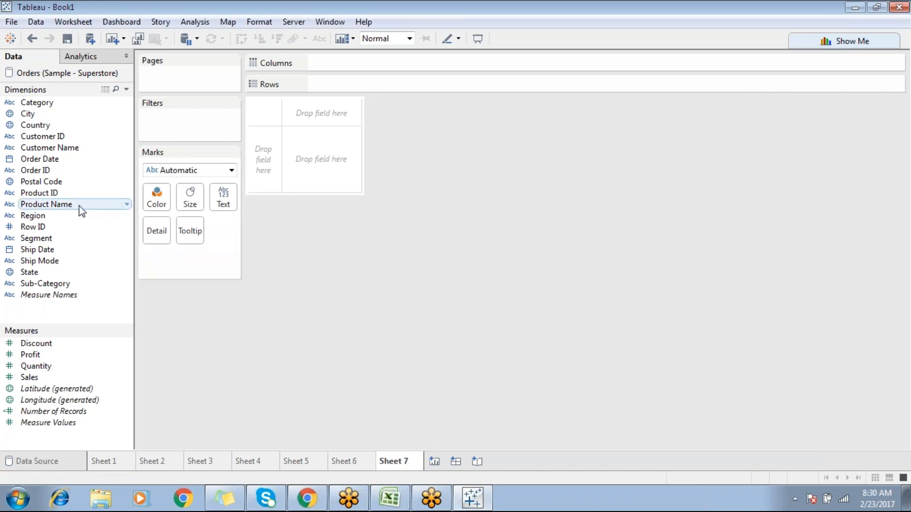
pyautogui.moveTo(57, 208); pyautogui.dragTo(341, 86)
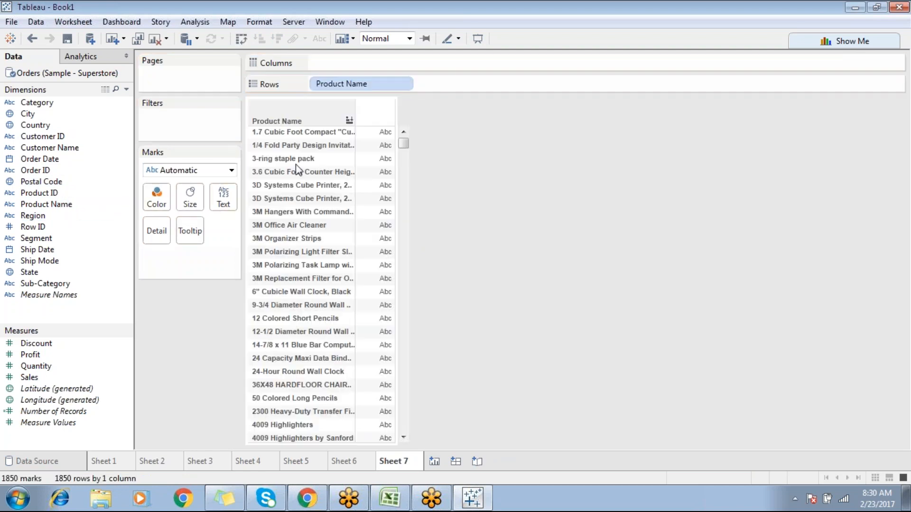
pyautogui.moveTo(29, 377); pyautogui.dragTo(372, 64)
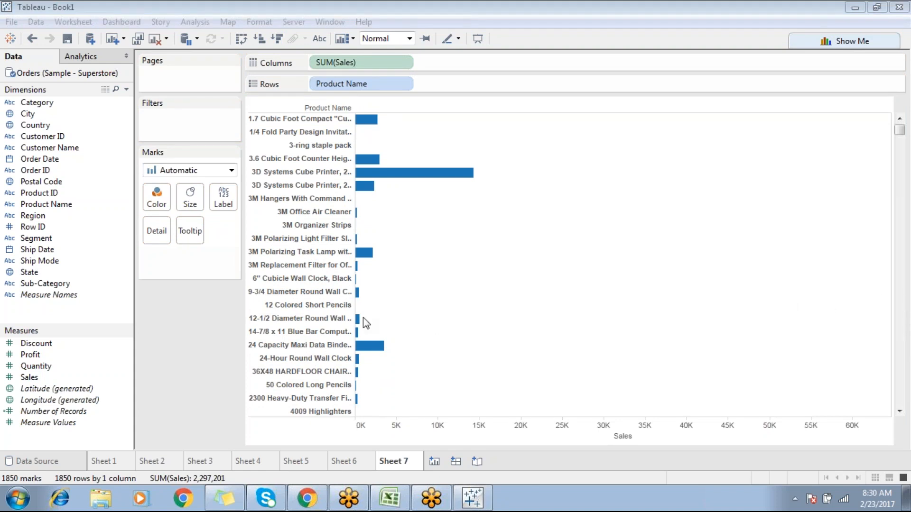
# Disable the tooltips for the Product Name bar chart
pyautogui.click(190, 234)
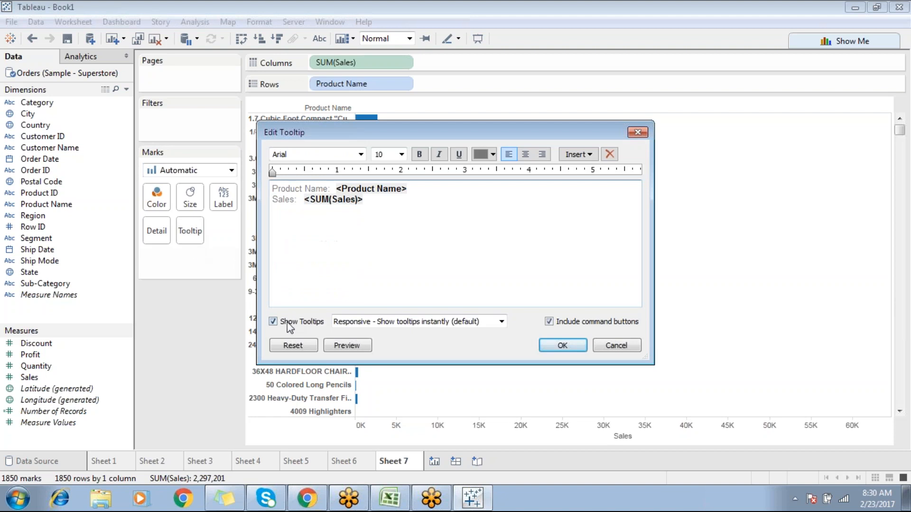
pyautogui.click(273, 322)
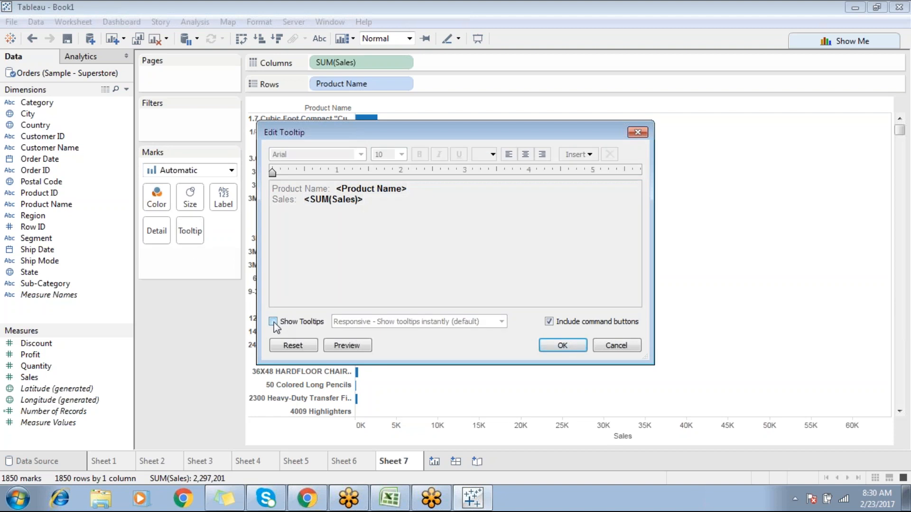
pyautogui.click(562, 345)
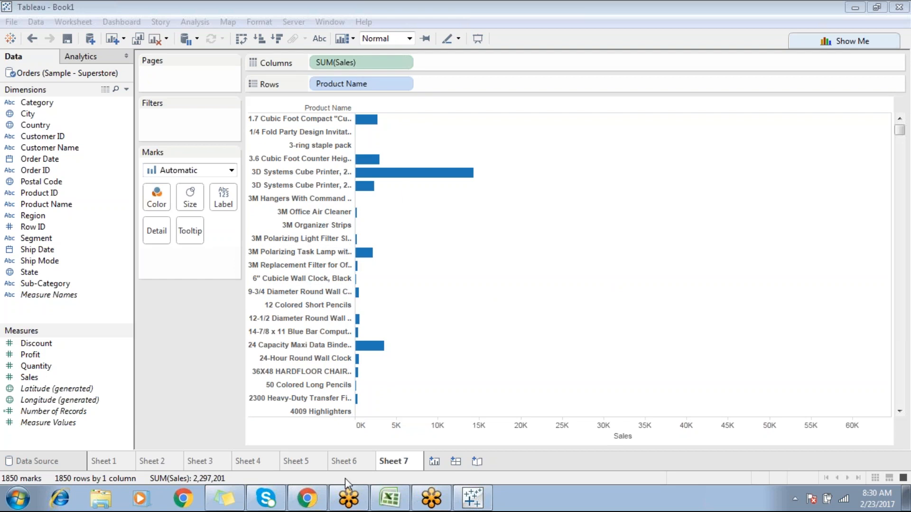
# Review Sheet 6, return to Sheet 7, and convert its bar chart to packed bubbles colored by Sub-Category
pyautogui.click(350, 464)
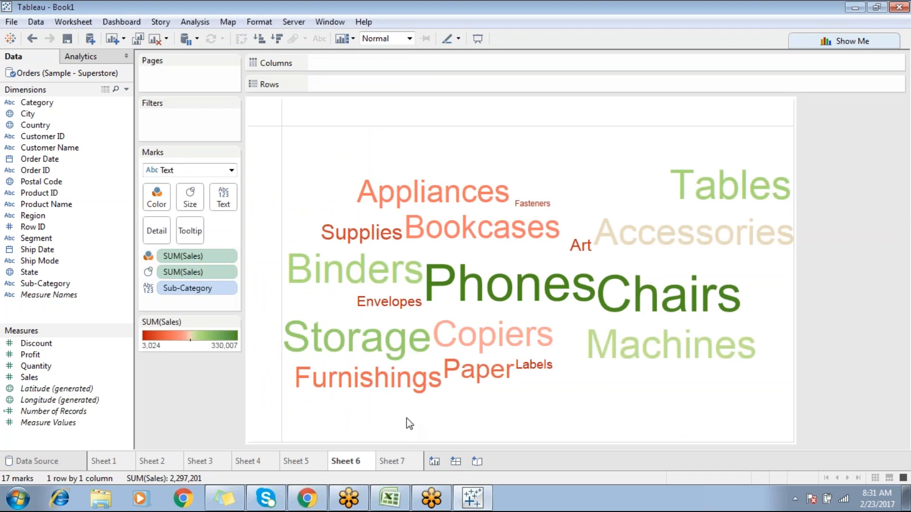
pyautogui.click(397, 461)
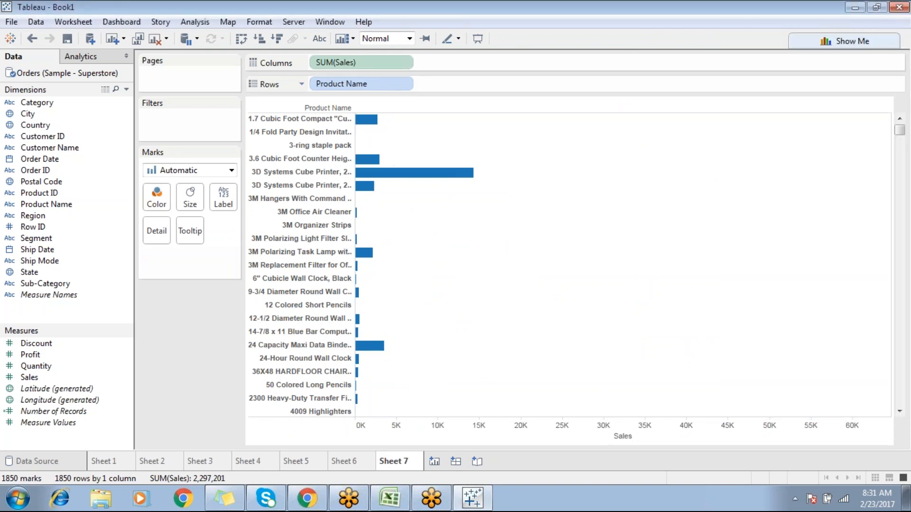
pyautogui.click(847, 40)
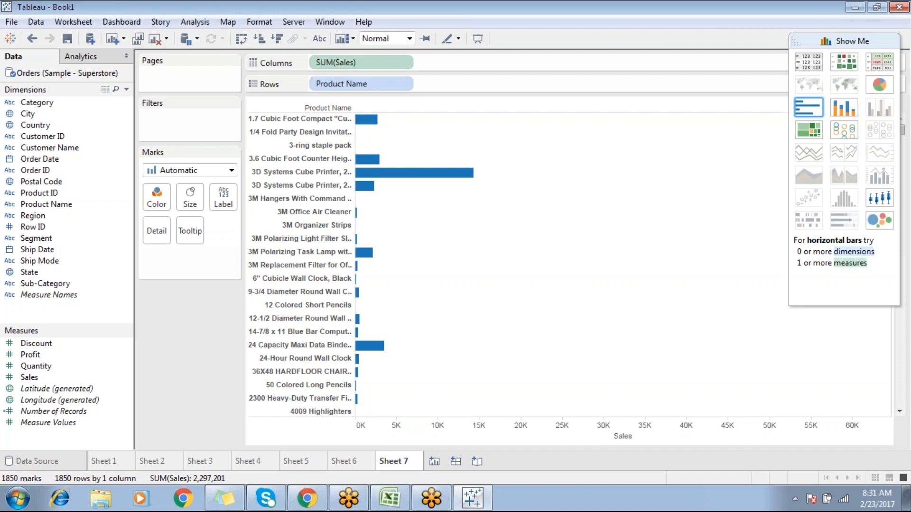
pyautogui.click(875, 218)
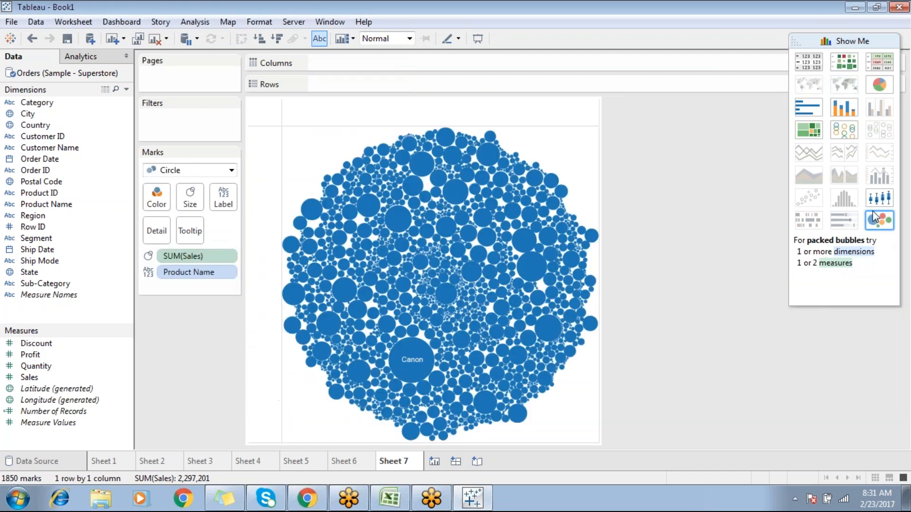
pyautogui.moveTo(59, 285); pyautogui.dragTo(158, 201)
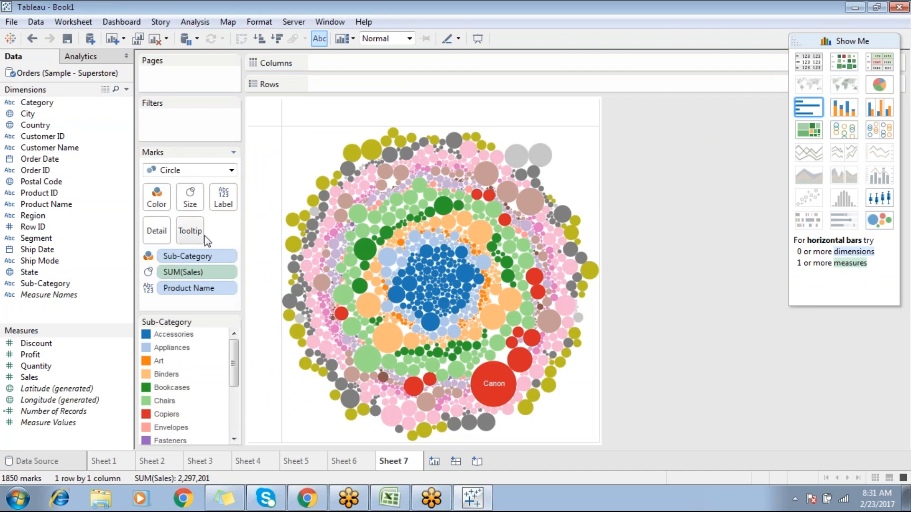
# Add a new worksheet and build a treemap of Sales by Sub-Category and Product Name
pyautogui.click(434, 461)
pyautogui.moveTo(35, 283); pyautogui.dragTo(323, 84)
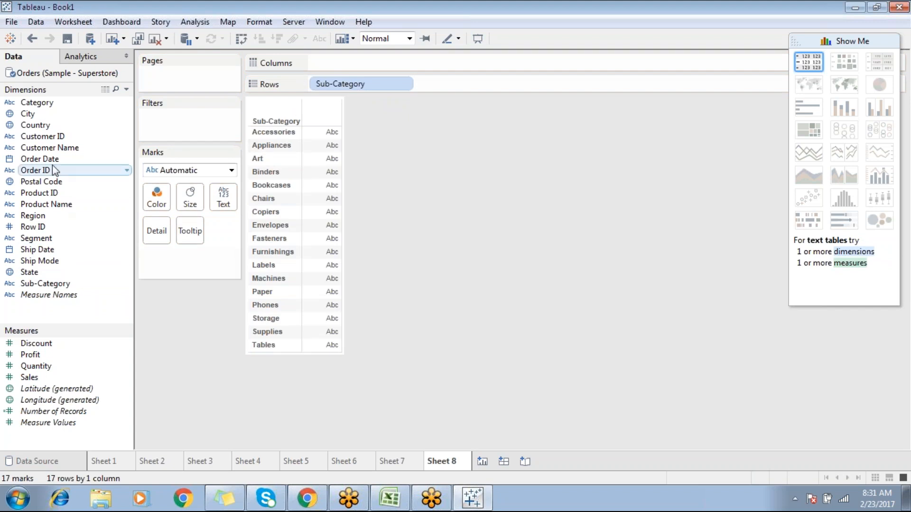
pyautogui.moveTo(45, 204); pyautogui.dragTo(450, 88)
pyautogui.click(443, 240)
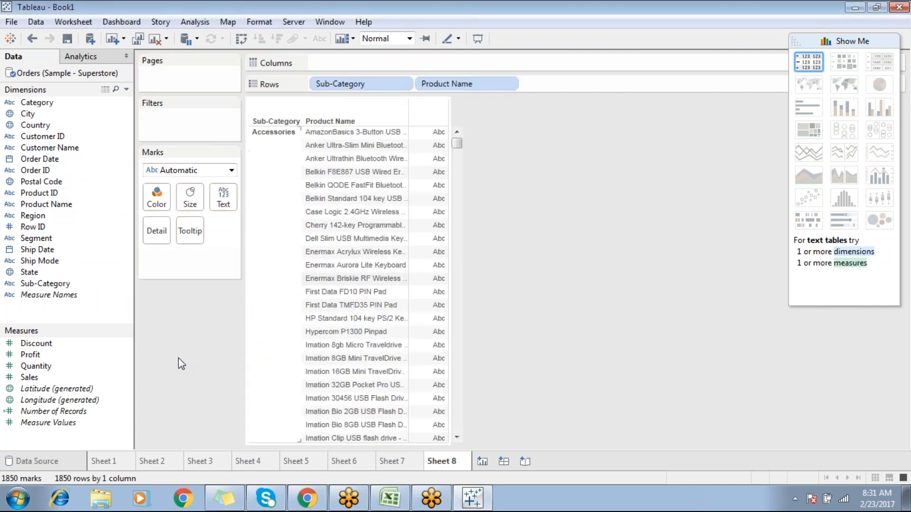
pyautogui.doubleClick(61, 380)
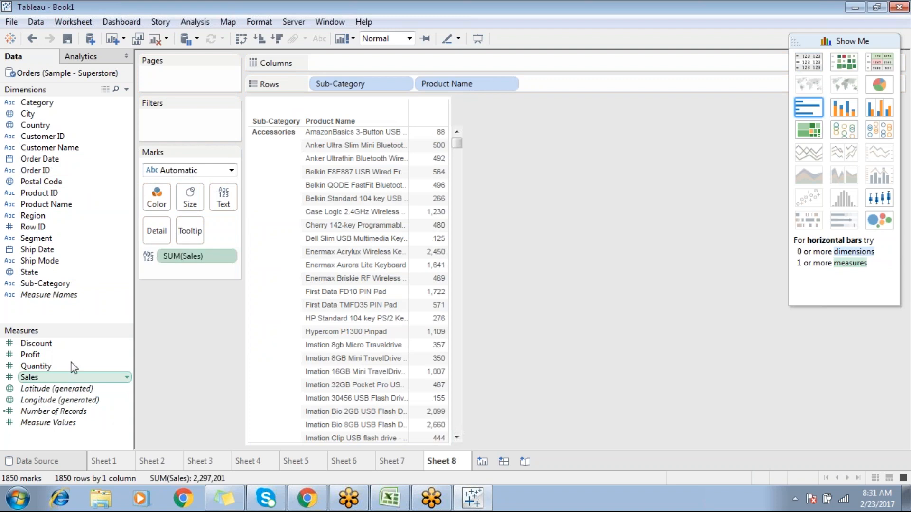
pyautogui.click(811, 132)
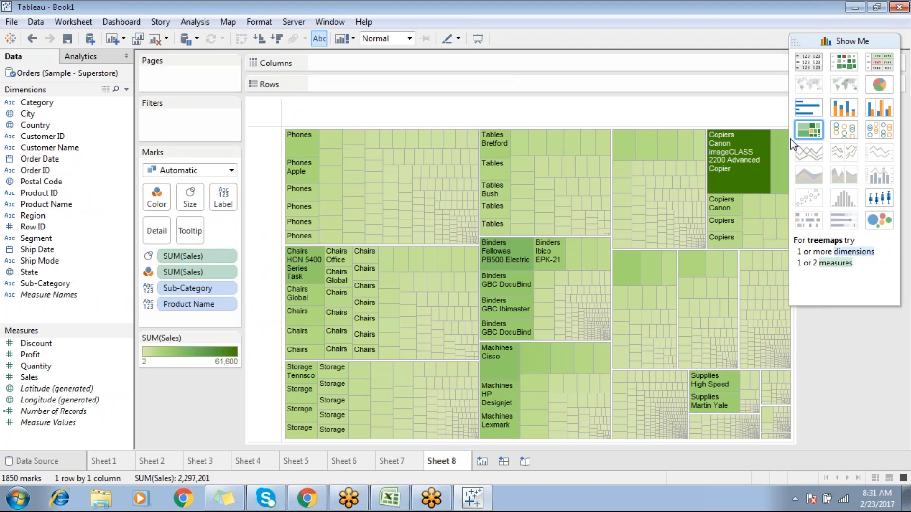
# Create a new dashboard with its size set to Automatic and place the Sheet 6 word cloud on it
pyautogui.click(503, 461)
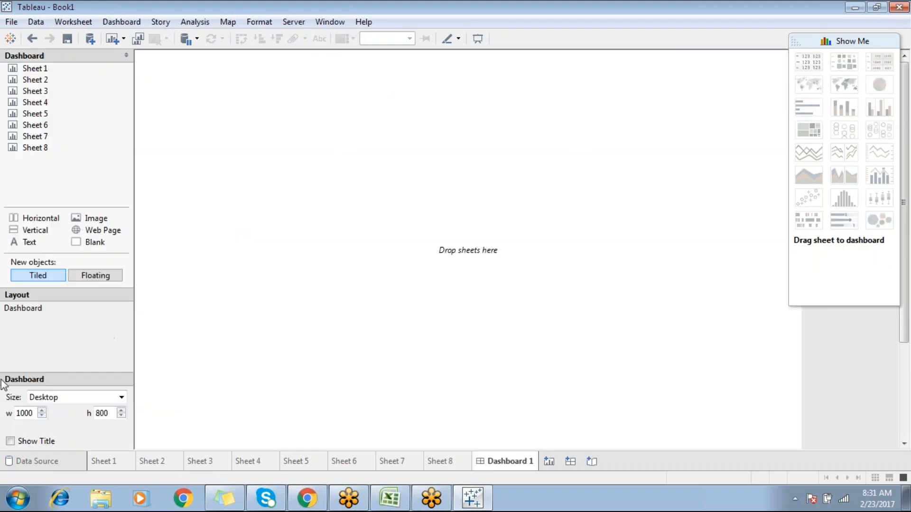
pyautogui.click(41, 398)
pyautogui.click(69, 167)
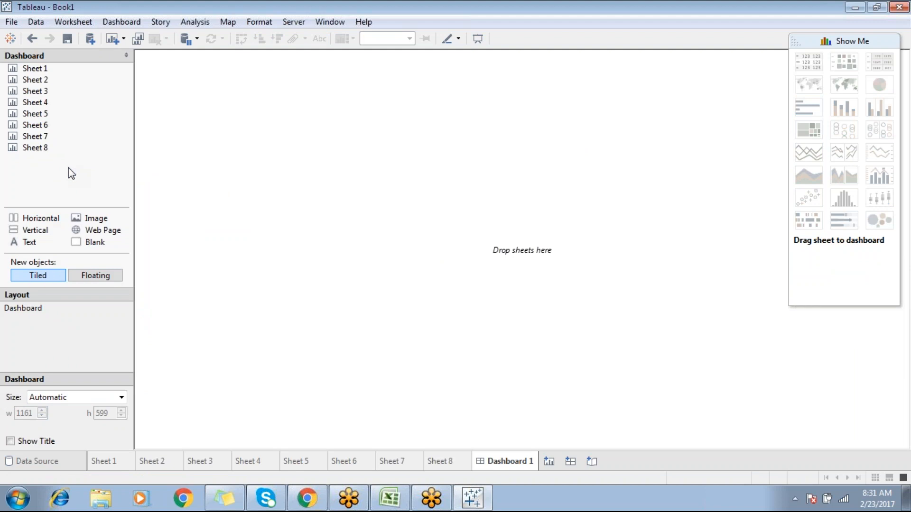
pyautogui.click(860, 38)
pyautogui.moveTo(38, 128)
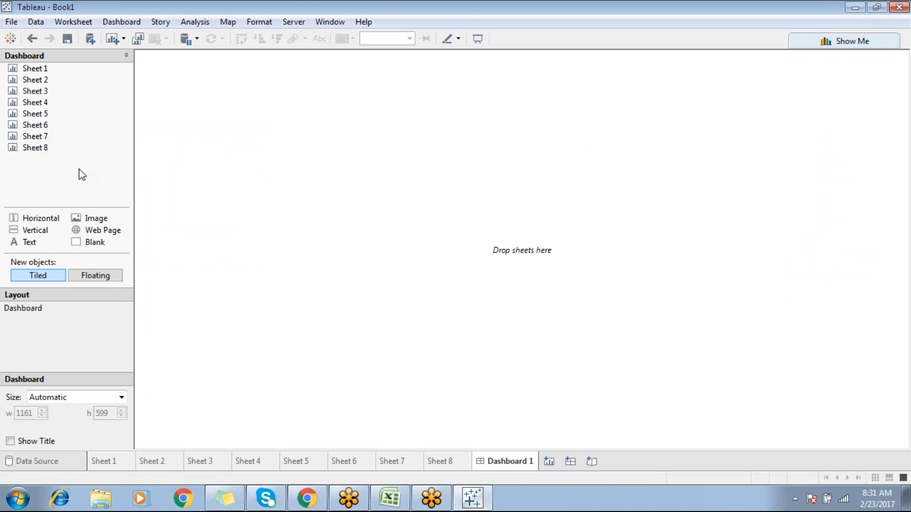
pyautogui.moveTo(44, 126); pyautogui.dragTo(177, 119)
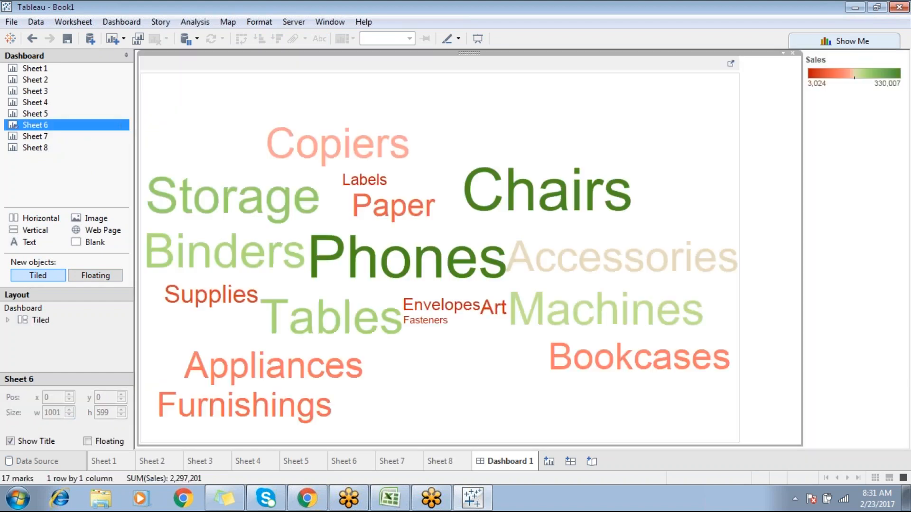
# Remove the Sales color legend and its layout container from the dashboard, confirming the deletion
pyautogui.click(851, 101)
pyautogui.click(897, 52)
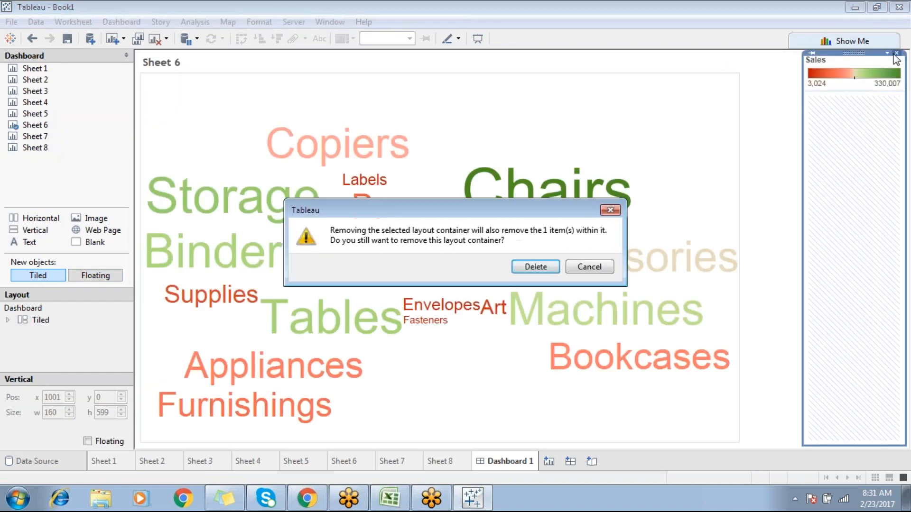
pyautogui.click(535, 266)
pyautogui.click(690, 135)
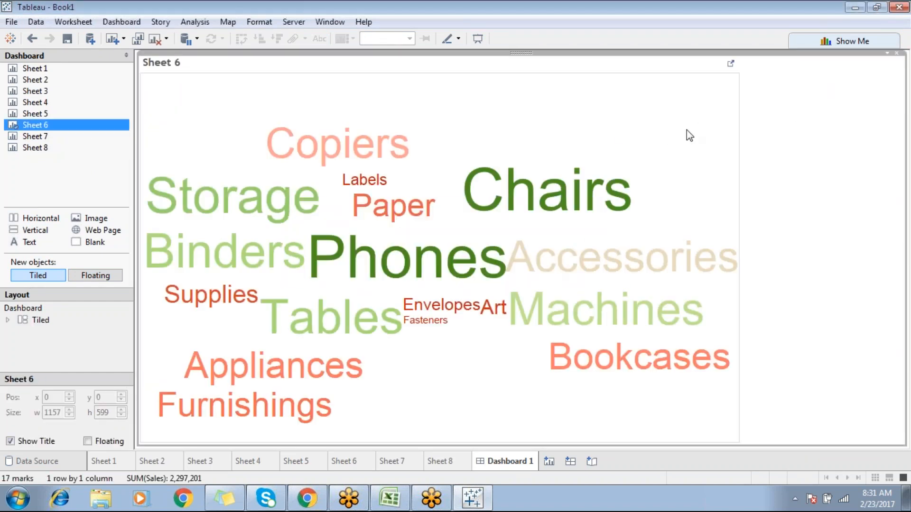
# Place the Sheet 7 packed bubbles to the right of the Sheet 6 word cloud and remove the Sub-Category legend
pyautogui.moveTo(51, 137)
pyautogui.moveTo(50, 137); pyautogui.dragTo(733, 195)
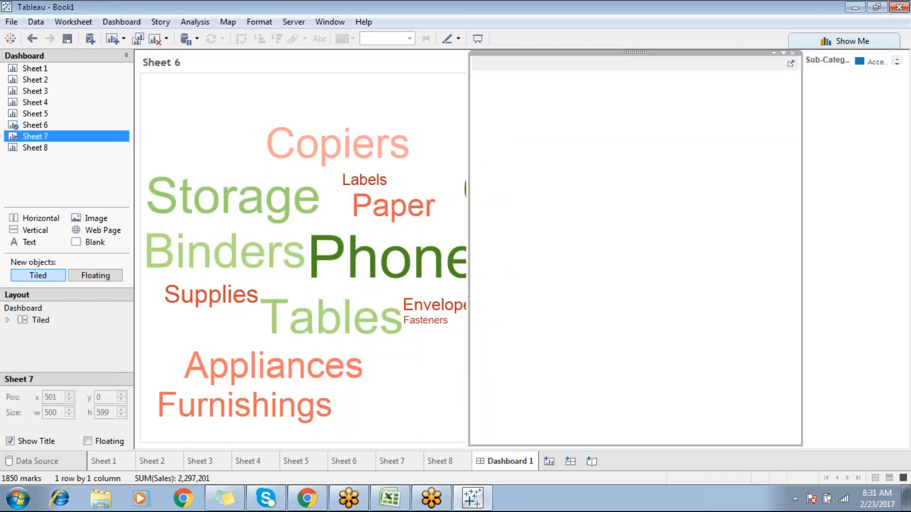
pyautogui.click(898, 58)
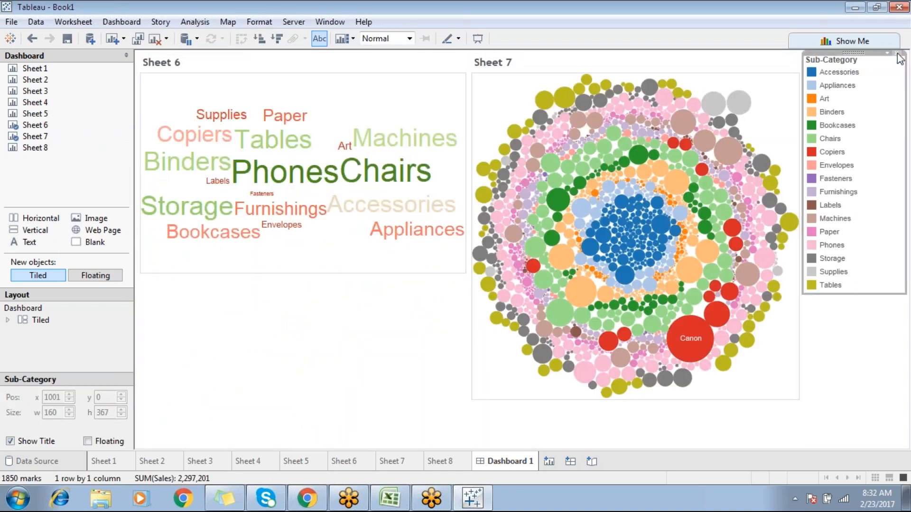
pyautogui.click(898, 55)
# Place the Sheet 8 treemap below the Sheet 6 word cloud and remove its Sales legend from the dashboard
pyautogui.moveTo(47, 154)
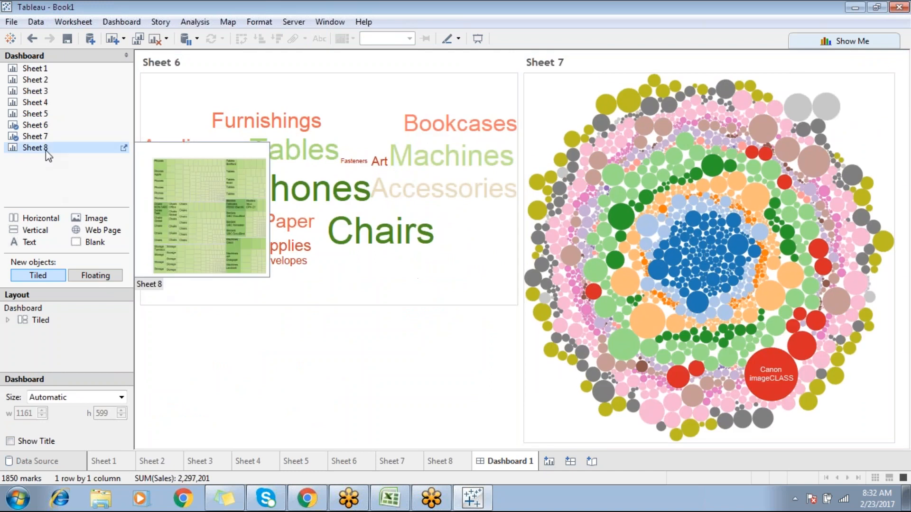
pyautogui.moveTo(48, 154)
pyautogui.mouseDown()
pyautogui.moveTo(75, 151)
pyautogui.moveTo(327, 355)
pyautogui.mouseUp()
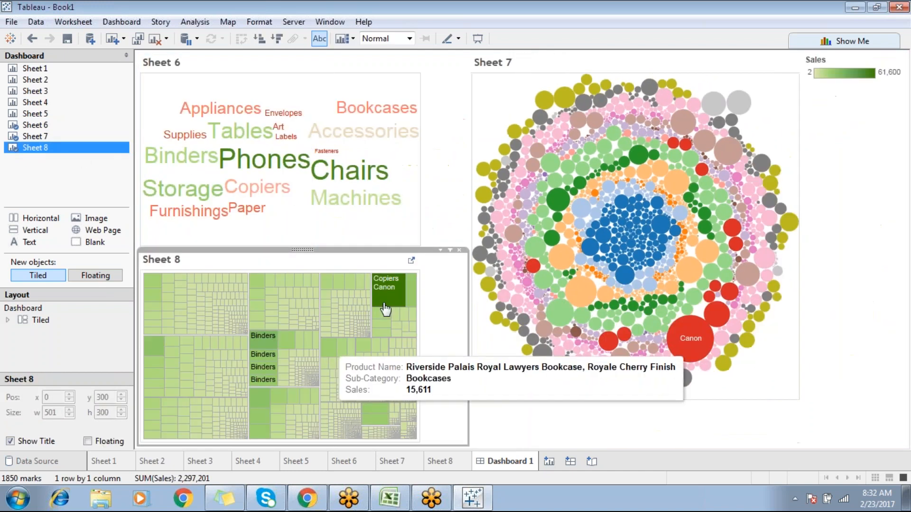
pyautogui.click(866, 60)
pyautogui.click(900, 55)
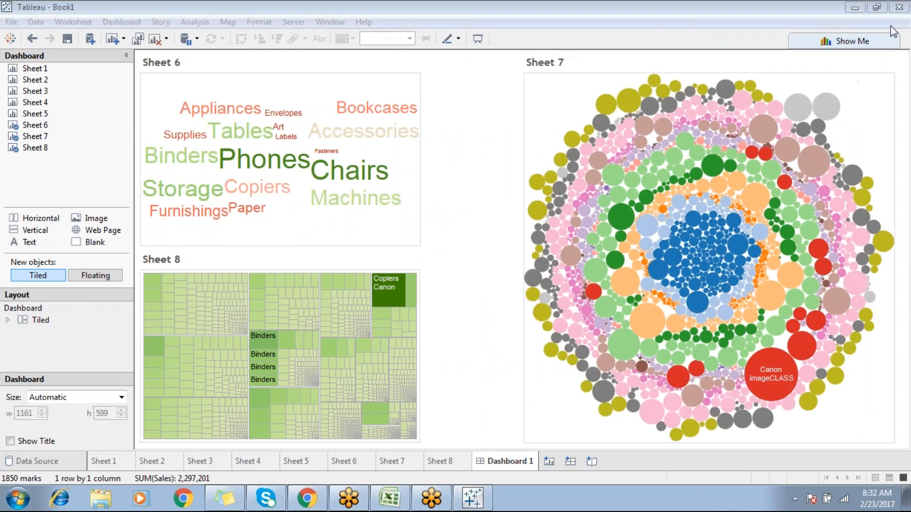
# Widen the Sheet 6 word cloud and the Sheet 8 treemap to fill the width of their dashboard containers
pyautogui.click(472, 143)
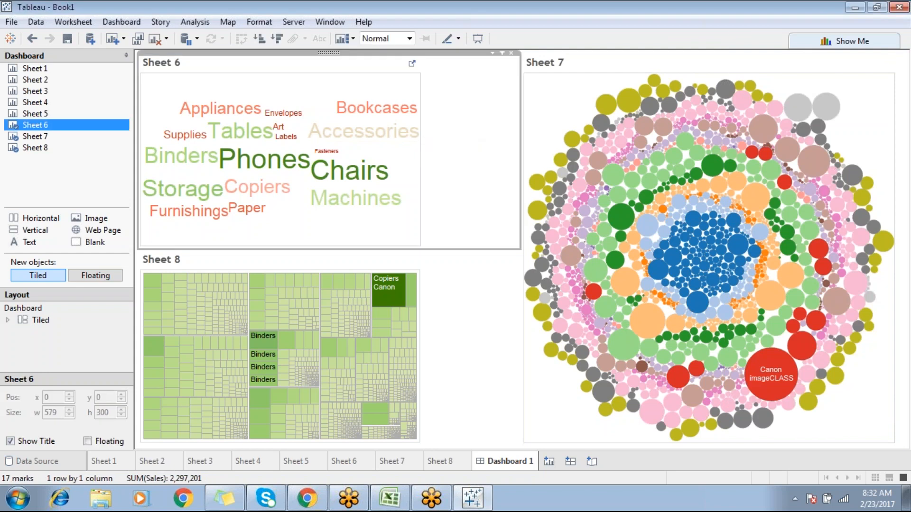
pyautogui.moveTo(421, 145); pyautogui.dragTo(507, 139)
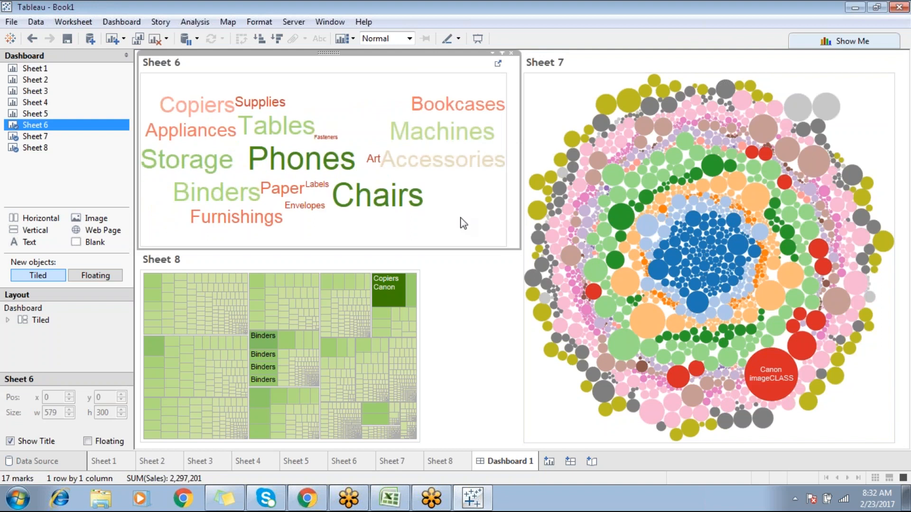
pyautogui.click(439, 292)
pyautogui.moveTo(420, 303); pyautogui.dragTo(506, 299)
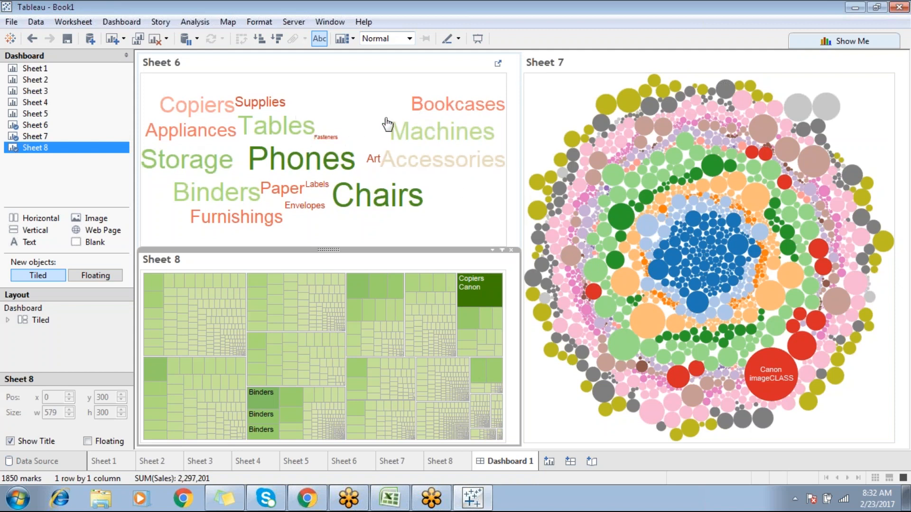
# Use the Sheet 6 word cloud as a filter and filter the other dashboard sheets to Phones
pyautogui.click(359, 97)
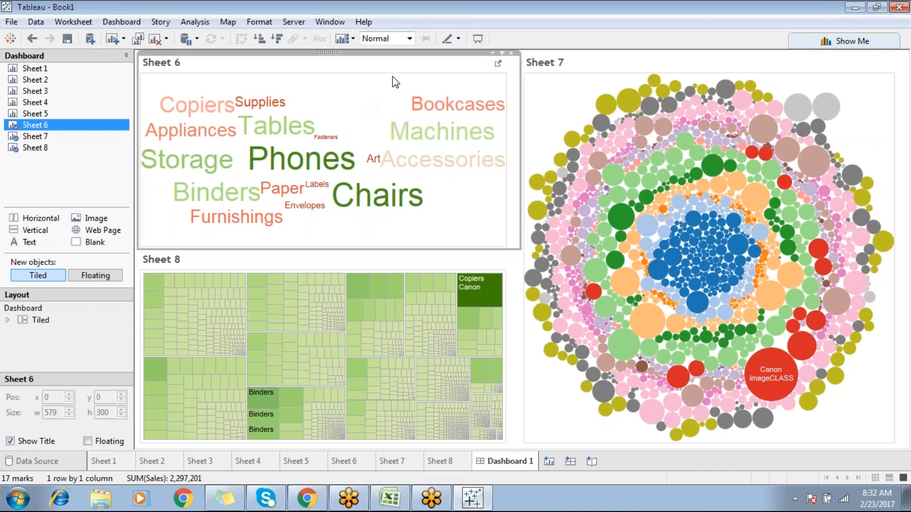
pyautogui.click(502, 59)
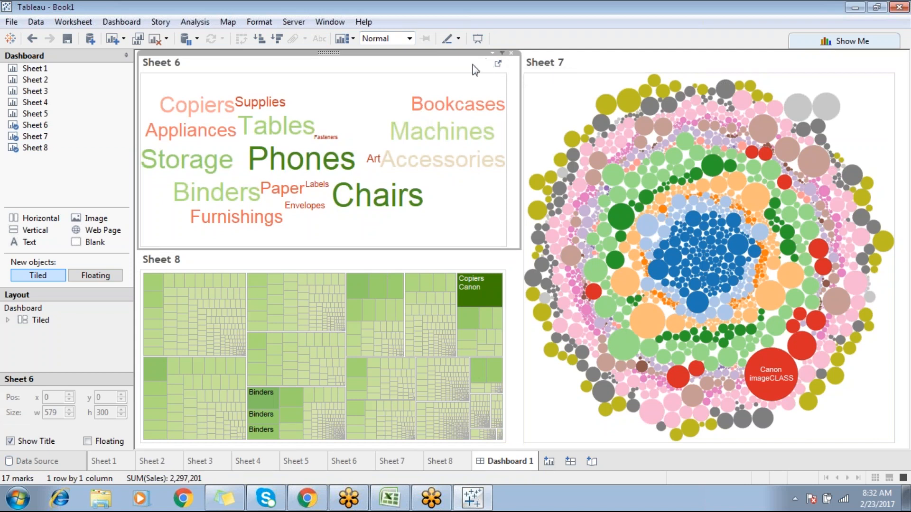
pyautogui.click(322, 166)
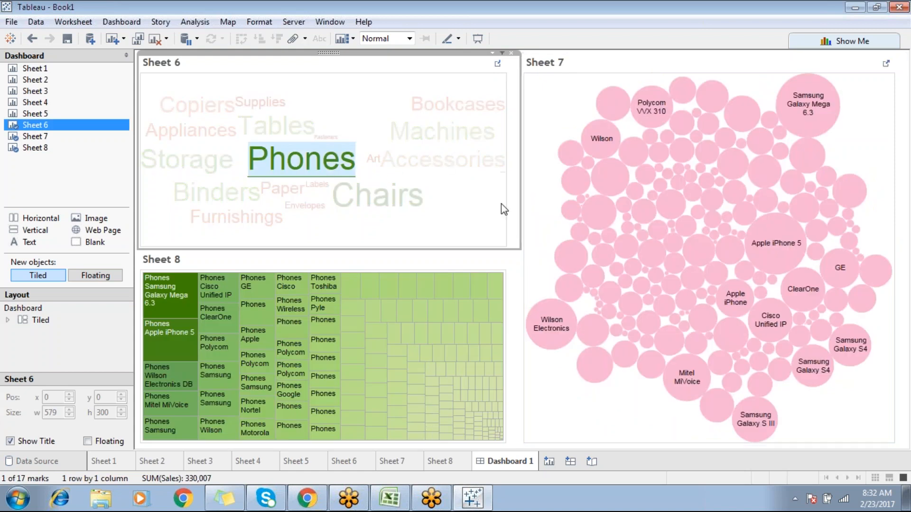
# Test the word cloud as a dashboard filter by selecting sub-categories including Tables, Chairs, Binders and Machines, ending on Phones
pyautogui.click(292, 134)
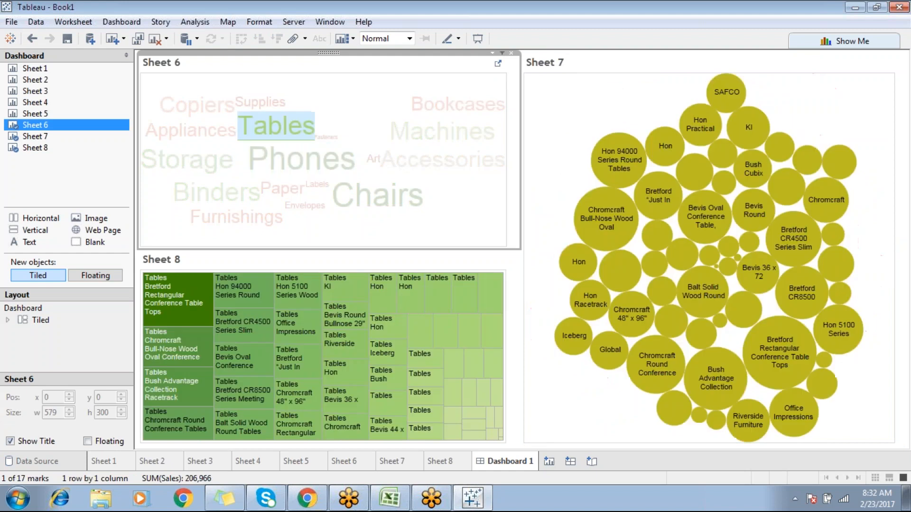
pyautogui.click(377, 196)
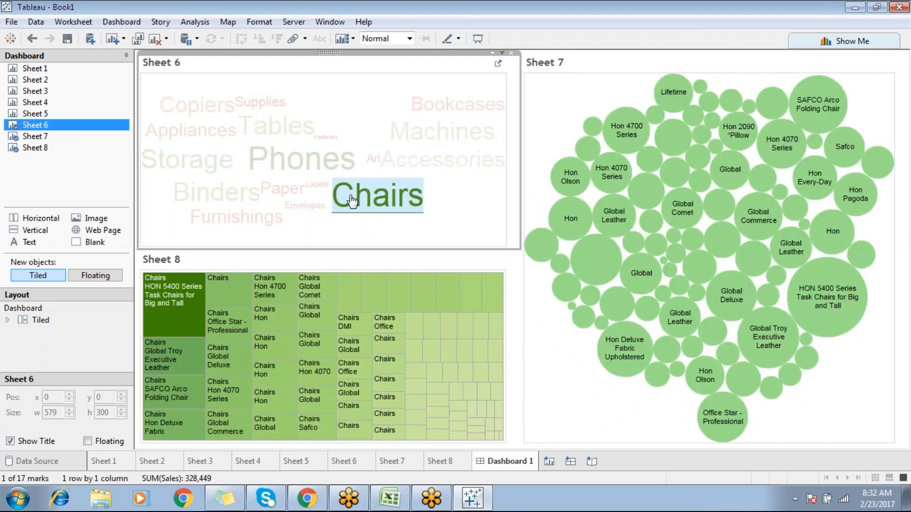
pyautogui.click(244, 202)
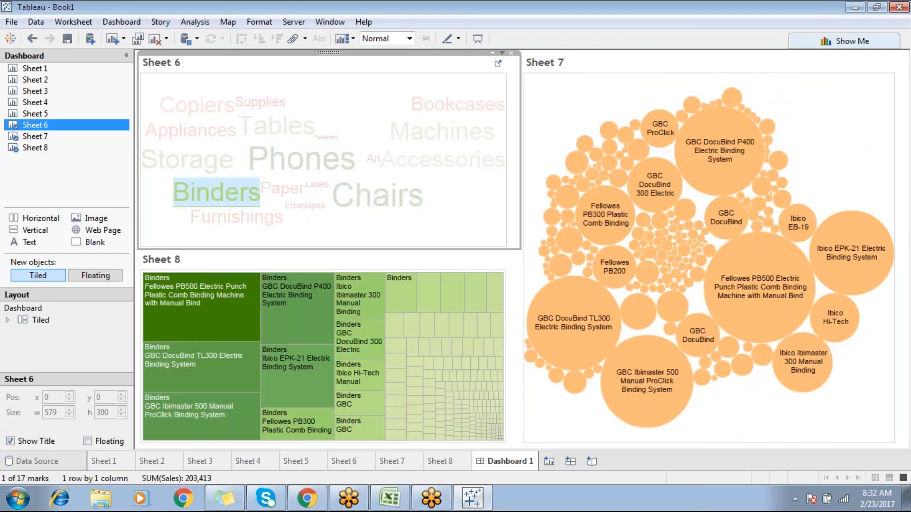
pyautogui.click(430, 136)
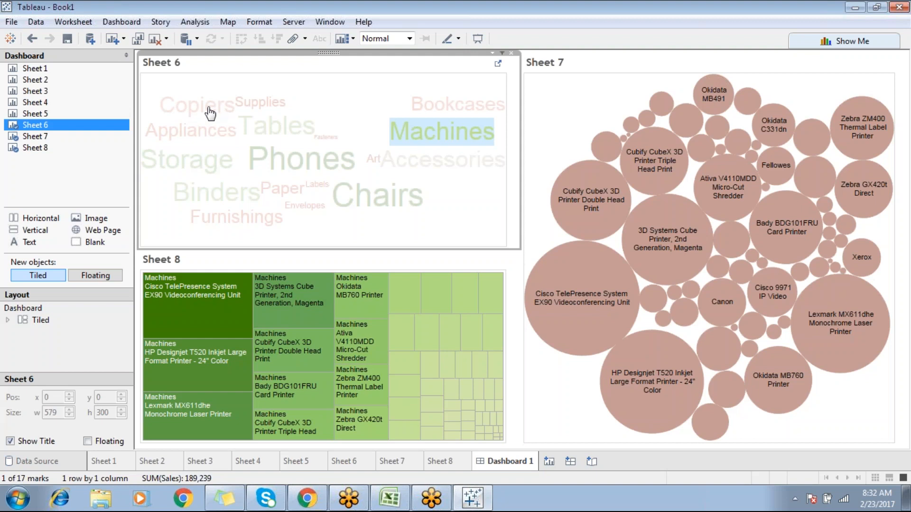
pyautogui.click(211, 109)
pyautogui.click(208, 135)
pyautogui.click(219, 169)
pyautogui.click(301, 159)
pyautogui.click(376, 197)
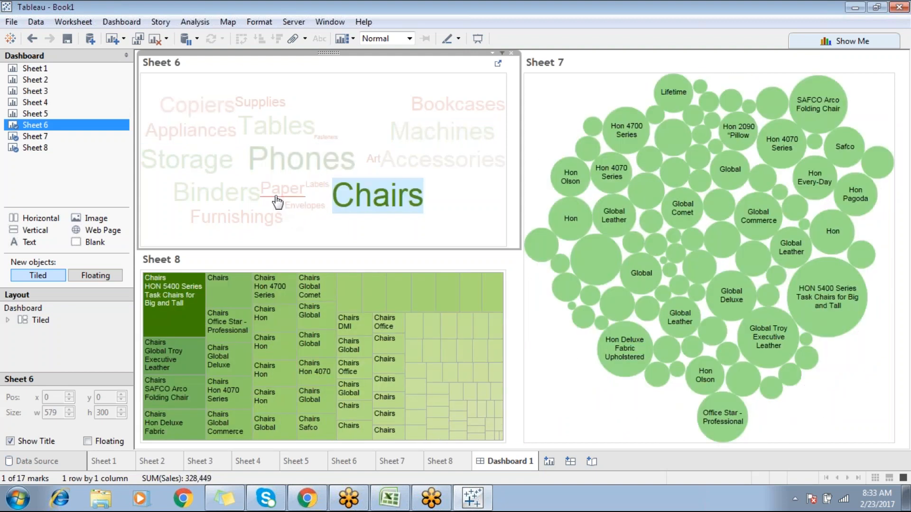
pyautogui.click(216, 198)
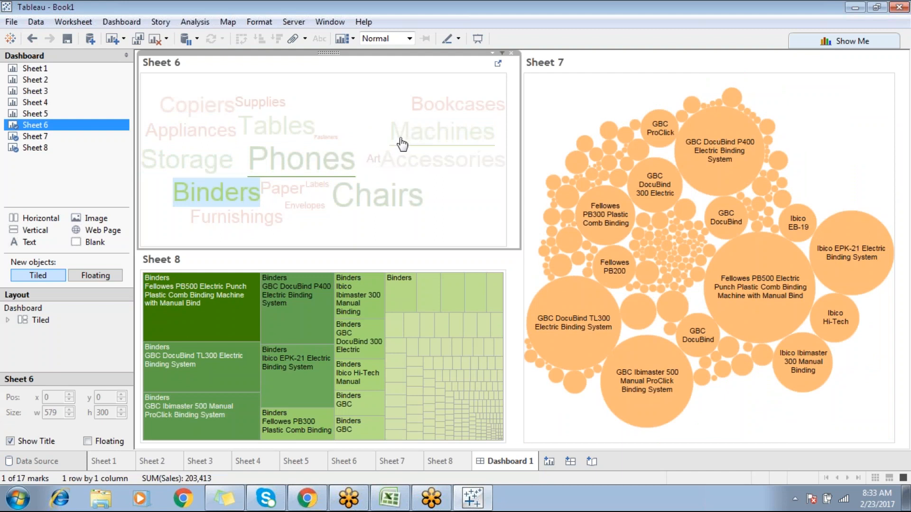
pyautogui.click(351, 124)
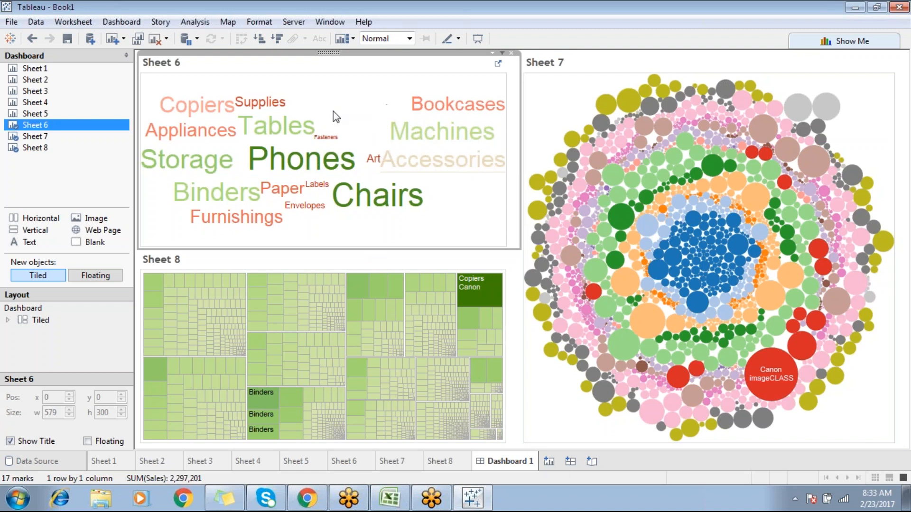
pyautogui.click(301, 160)
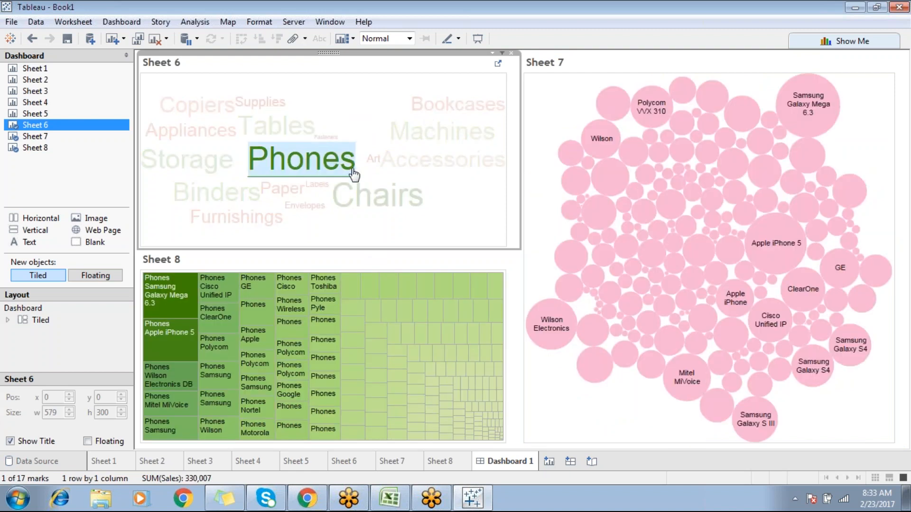
pyautogui.moveTo(185, 294)
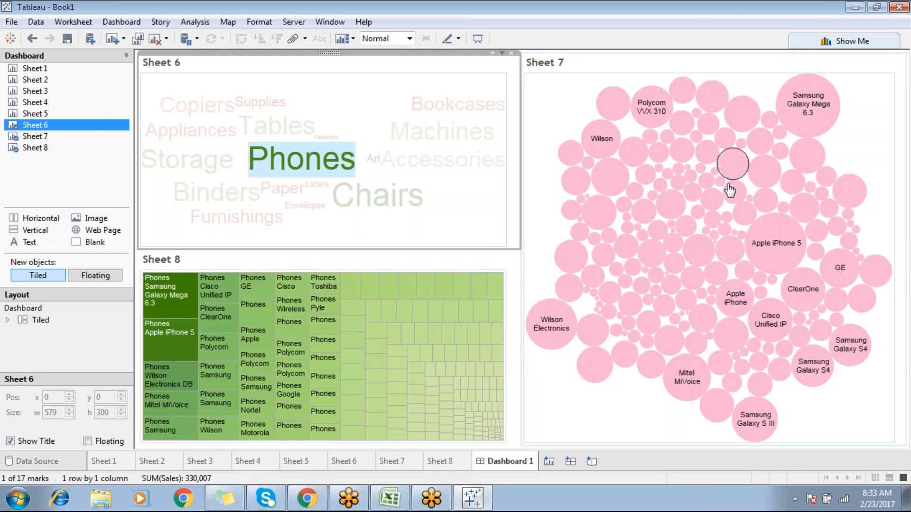
# Replace Product Name with Region as the detail field in the Sheet 8 treemap
pyautogui.click(456, 465)
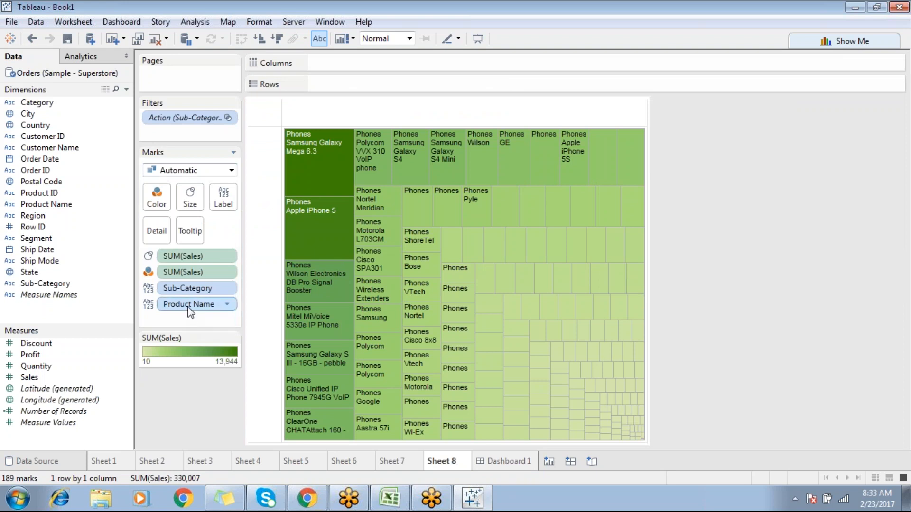
pyautogui.moveTo(187, 317); pyautogui.dragTo(152, 284)
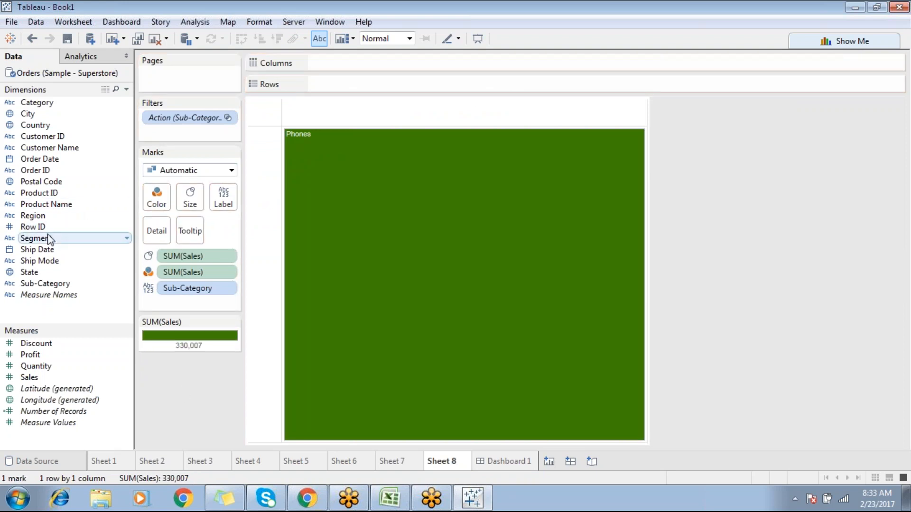
pyautogui.moveTo(343, 105); pyautogui.dragTo(156, 231)
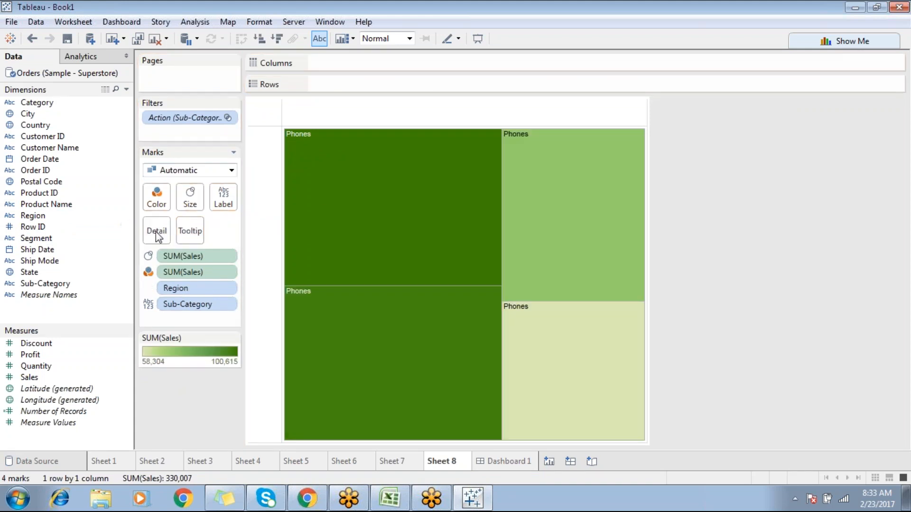
# Return to Dashboard 1, clear the Phones filter in the word cloud and apply it again
pyautogui.click(496, 462)
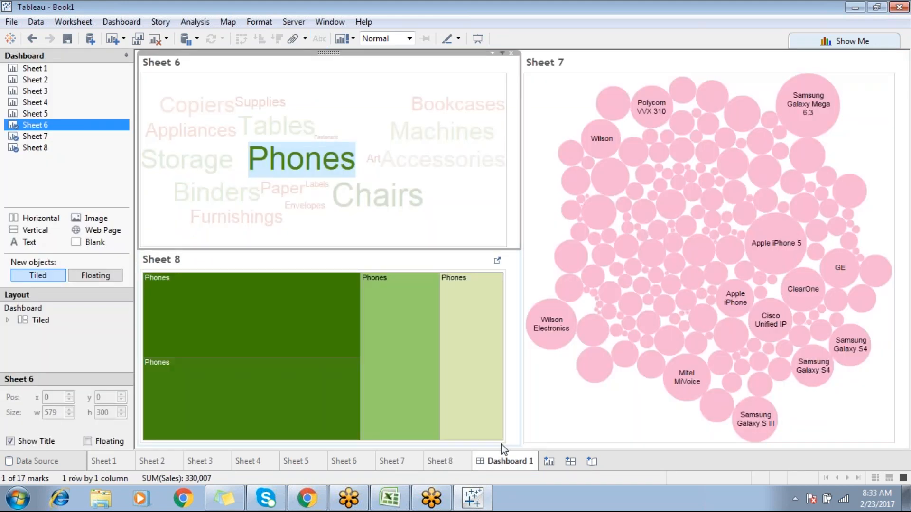
pyautogui.click(327, 166)
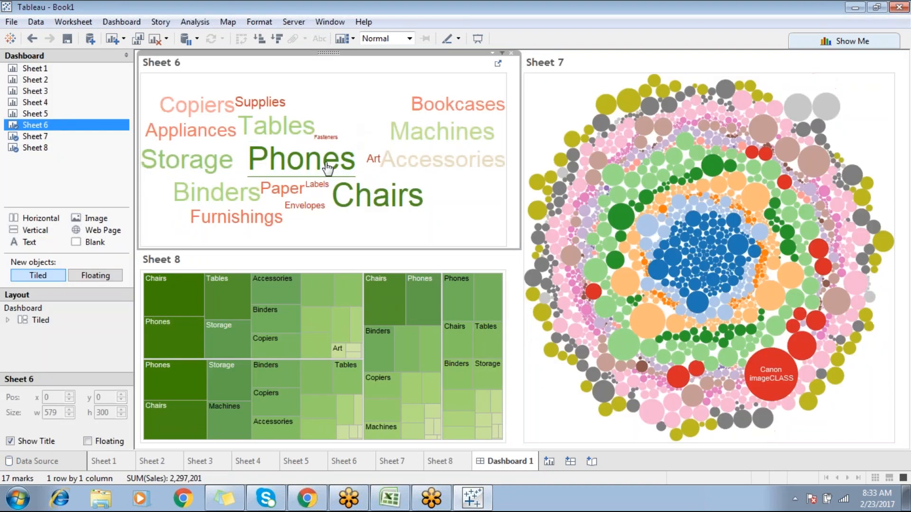
pyautogui.click(327, 166)
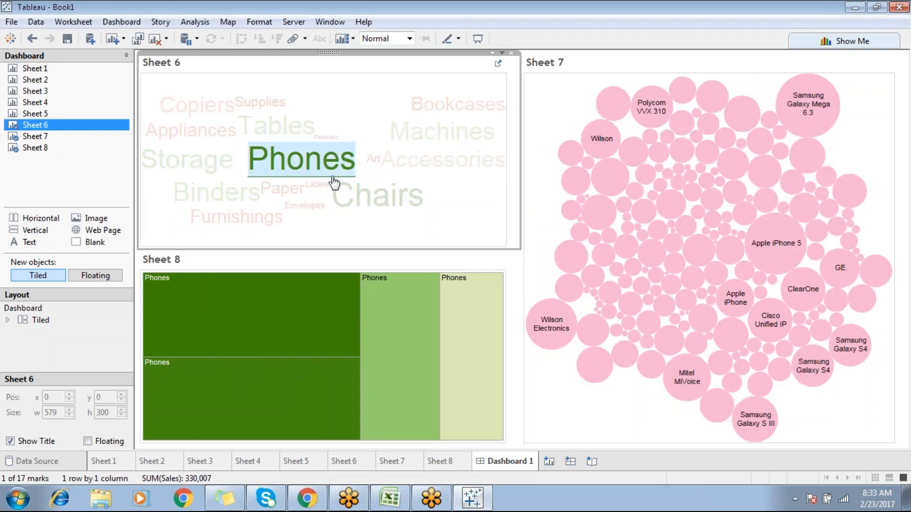
# Test filtering the other charts from the East region's Phones block in Sheet 8, clearing the selection at the end
pyautogui.click(455, 261)
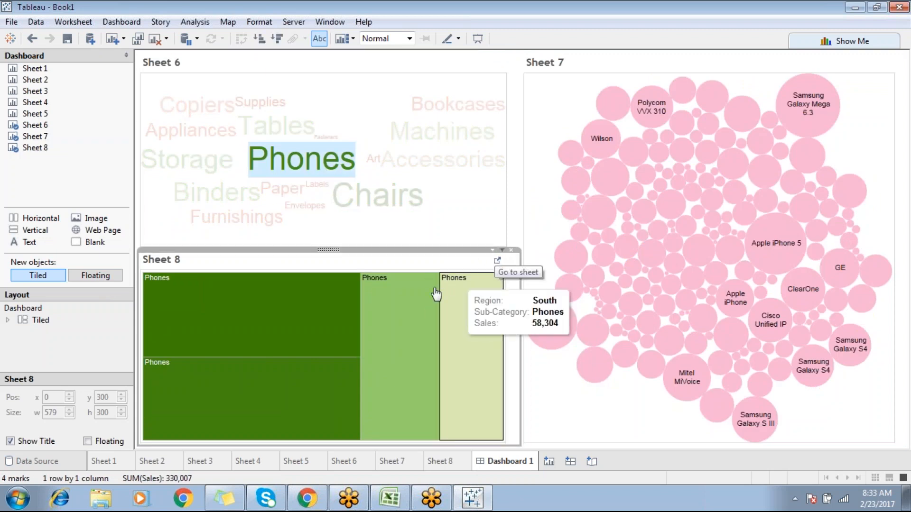
pyautogui.click(291, 317)
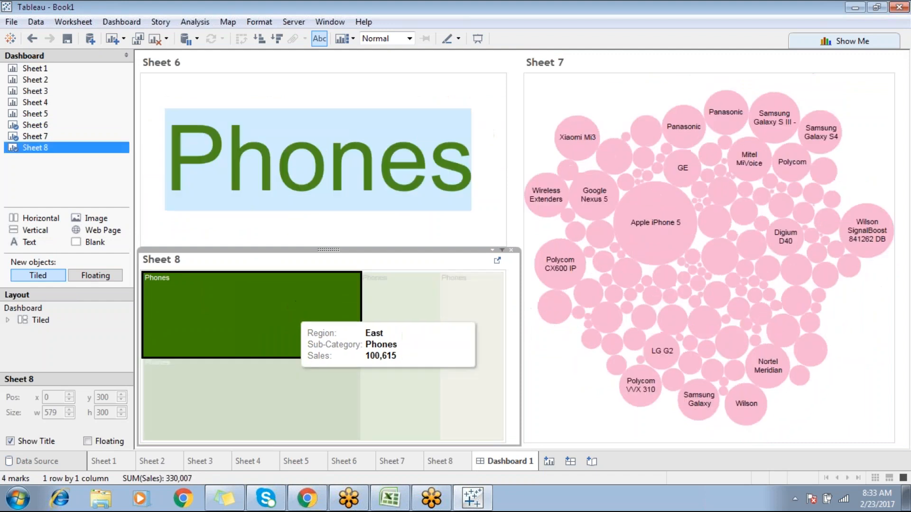
pyautogui.click(292, 317)
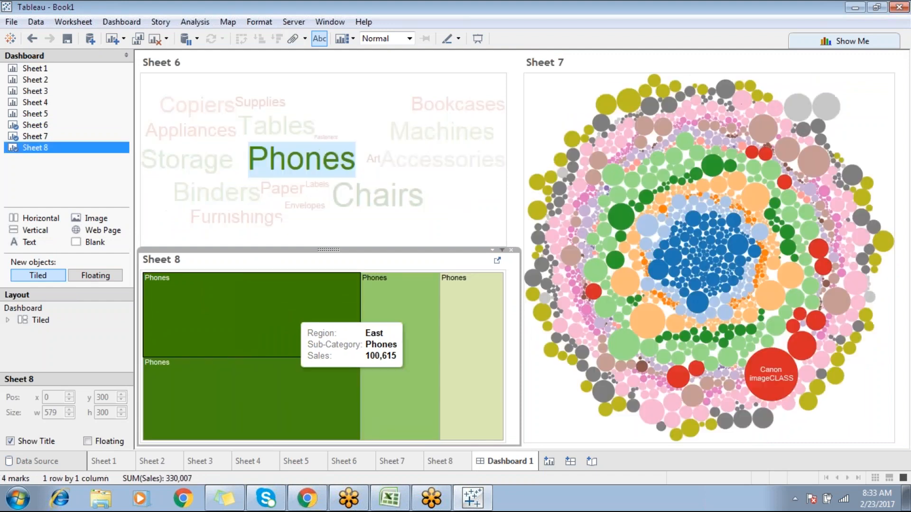
pyautogui.click(292, 317)
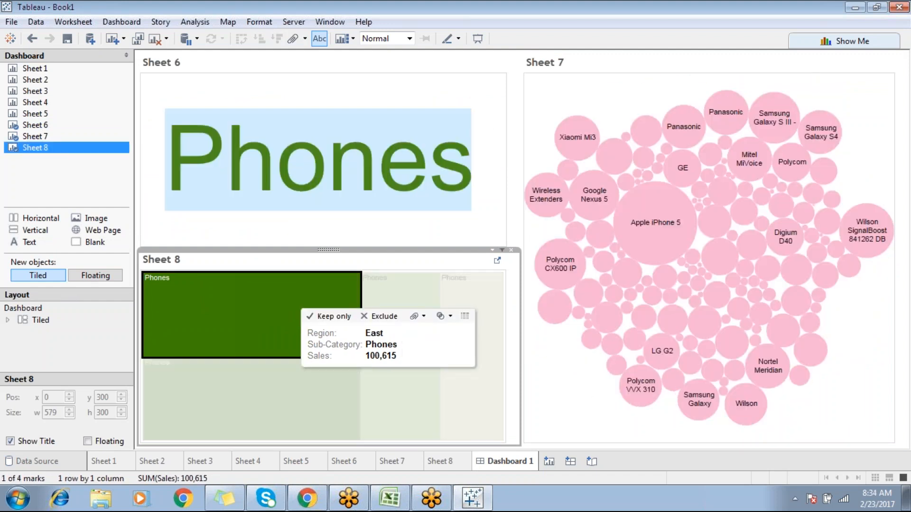
pyautogui.click(292, 317)
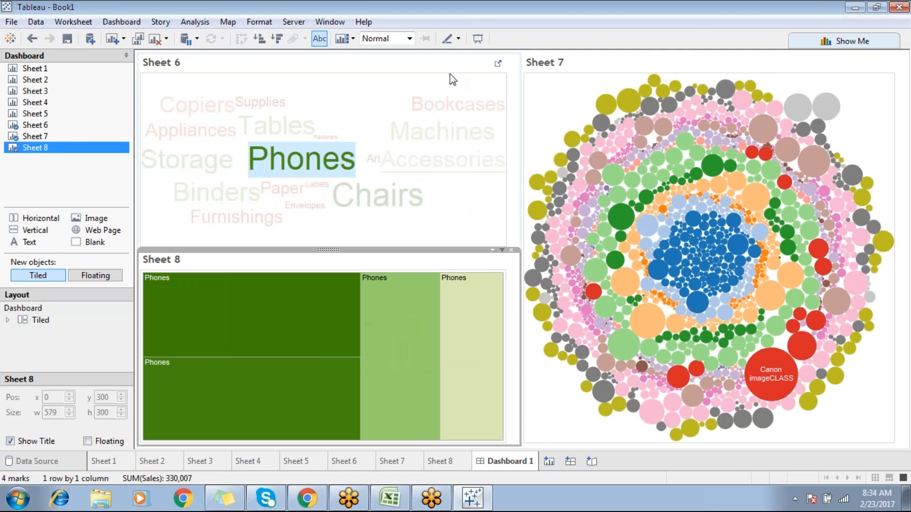
# Test filtering the dashboard from Sheet 8's Chairs and East Machines blocks, clearing each selection
pyautogui.click(446, 86)
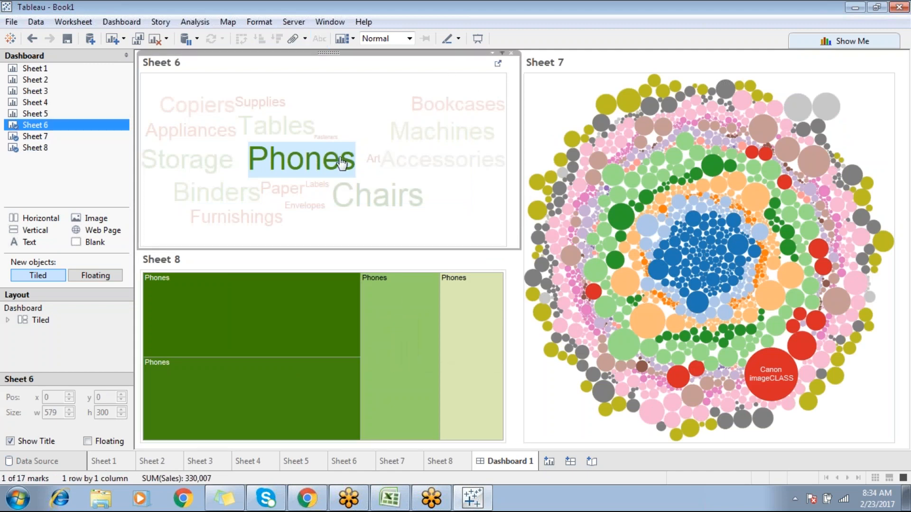
pyautogui.click(396, 305)
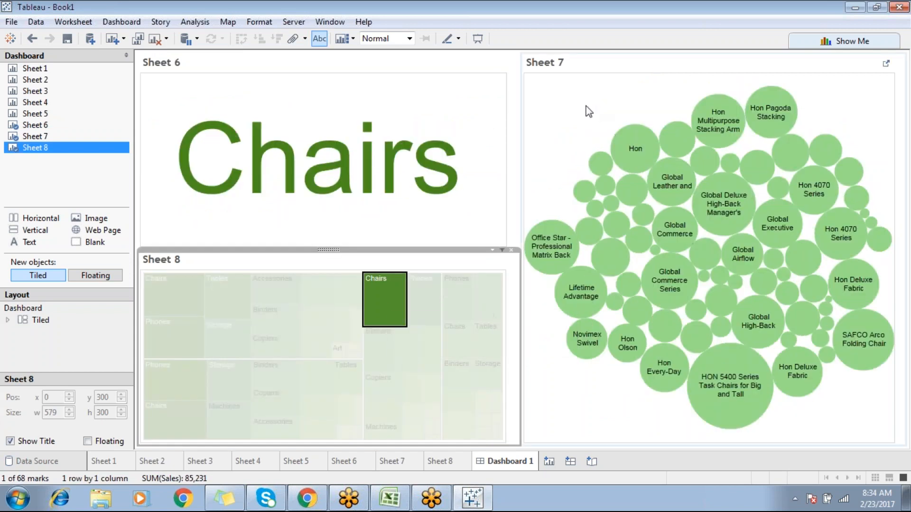
pyautogui.moveTo(585, 112); pyautogui.dragTo(823, 429)
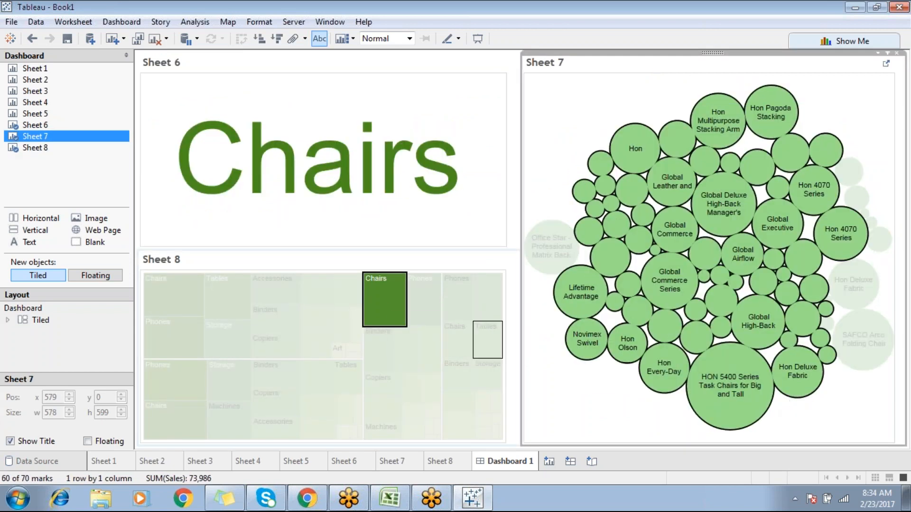
pyautogui.click(399, 320)
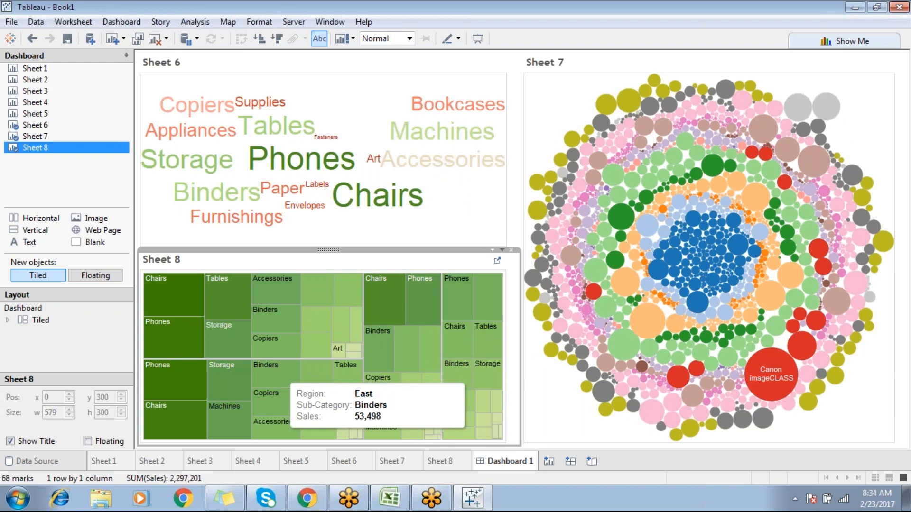
pyautogui.click(275, 376)
pyautogui.click(260, 381)
pyautogui.click(241, 421)
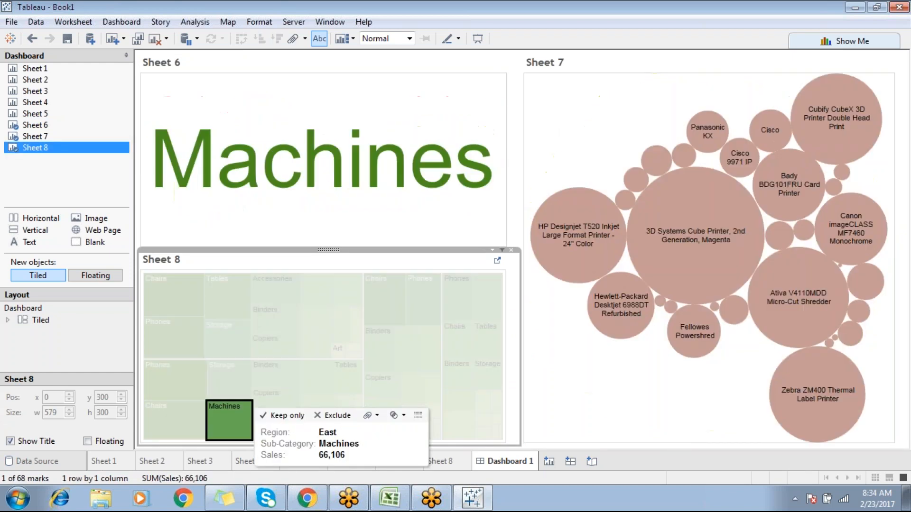
pyautogui.click(240, 421)
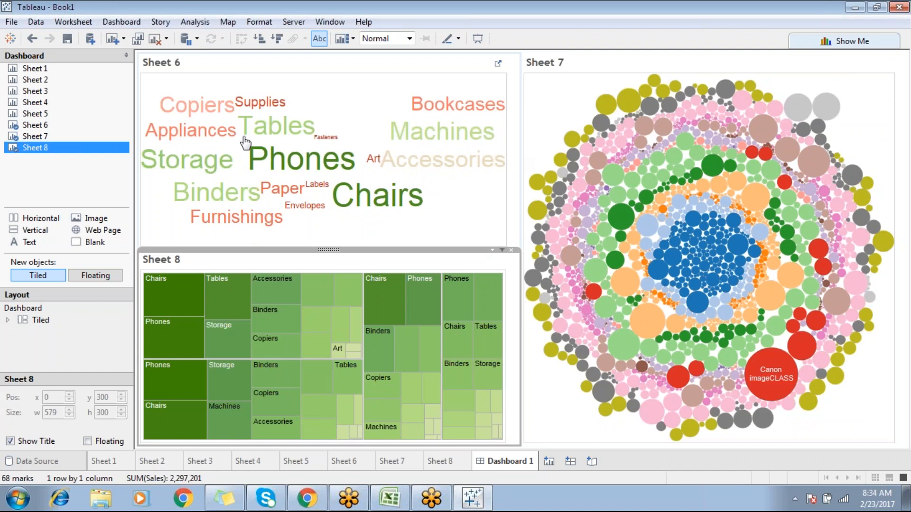
pyautogui.moveTo(163, 84); pyautogui.dragTo(465, 237)
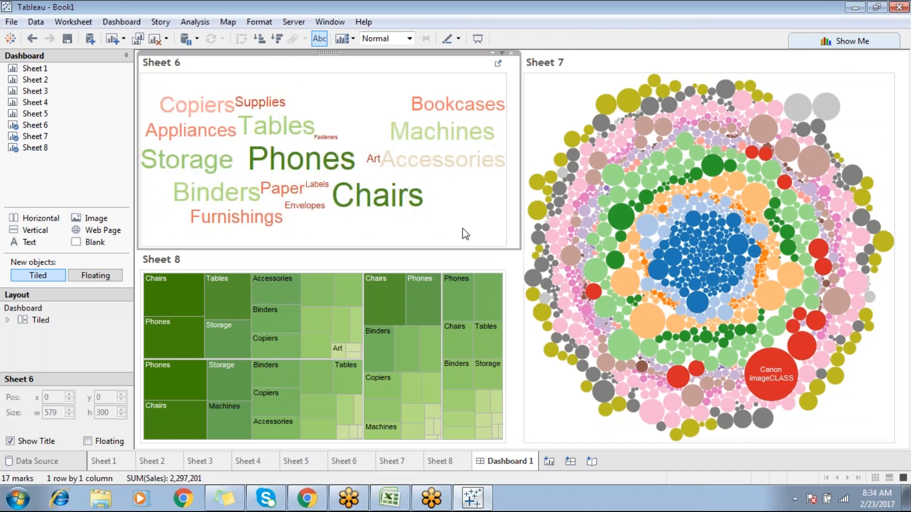
# Review Sheets 7, 8 and 6, selecting all words in Sheet 6's cloud and clearing the selection
pyautogui.click(401, 465)
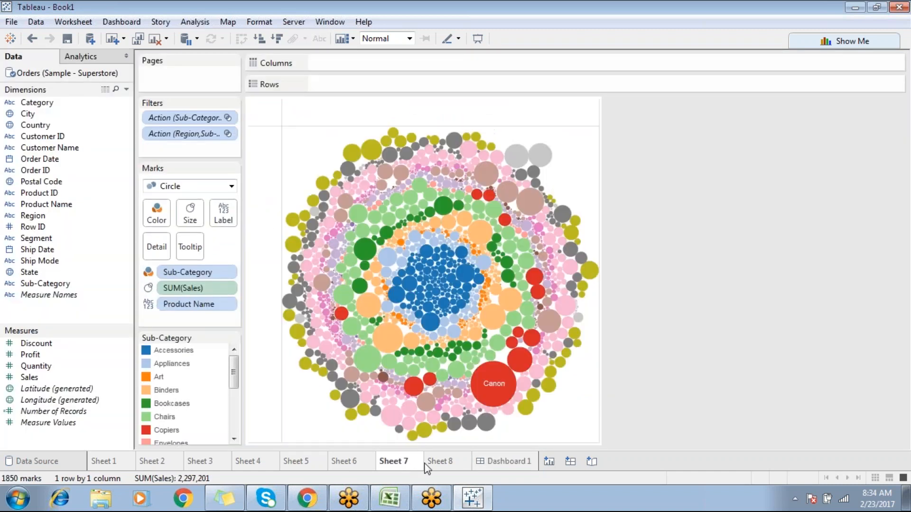
pyautogui.click(431, 464)
pyautogui.click(359, 465)
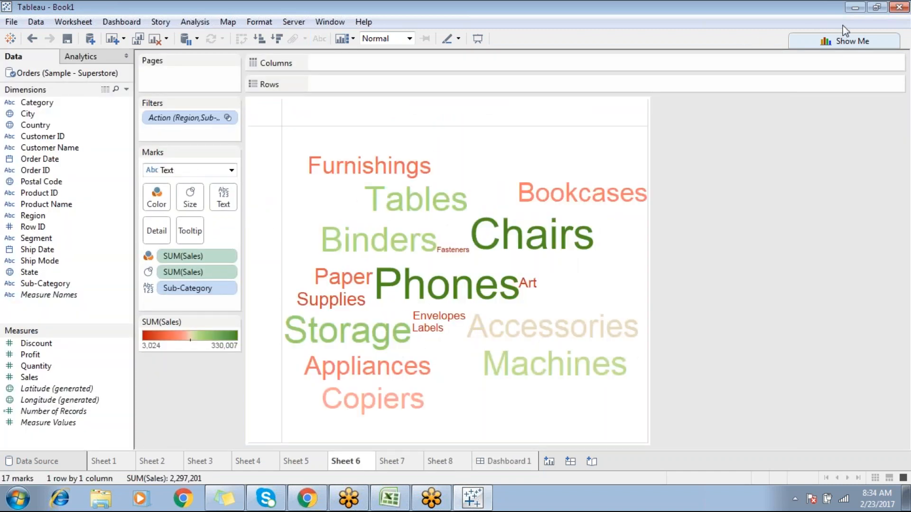
pyautogui.click(838, 16)
pyautogui.click(849, 27)
pyautogui.moveTo(306, 154); pyautogui.dragTo(645, 436)
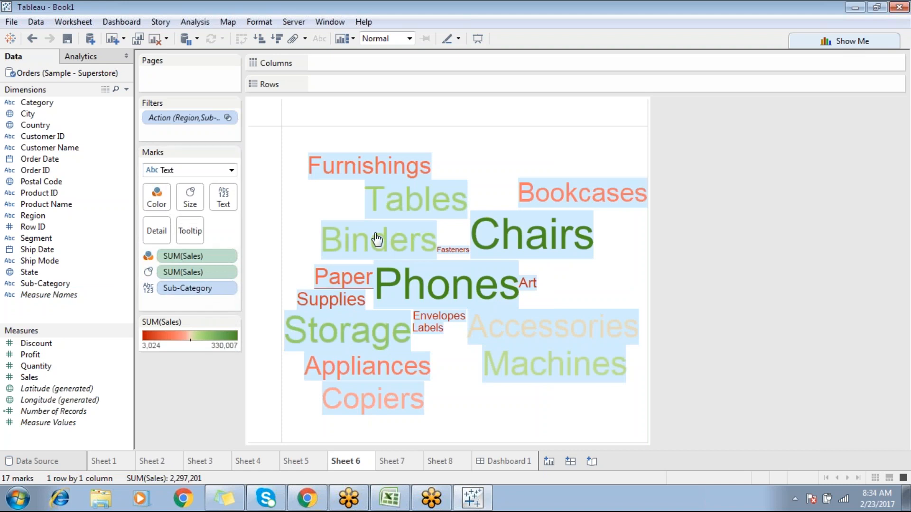
pyautogui.click(520, 163)
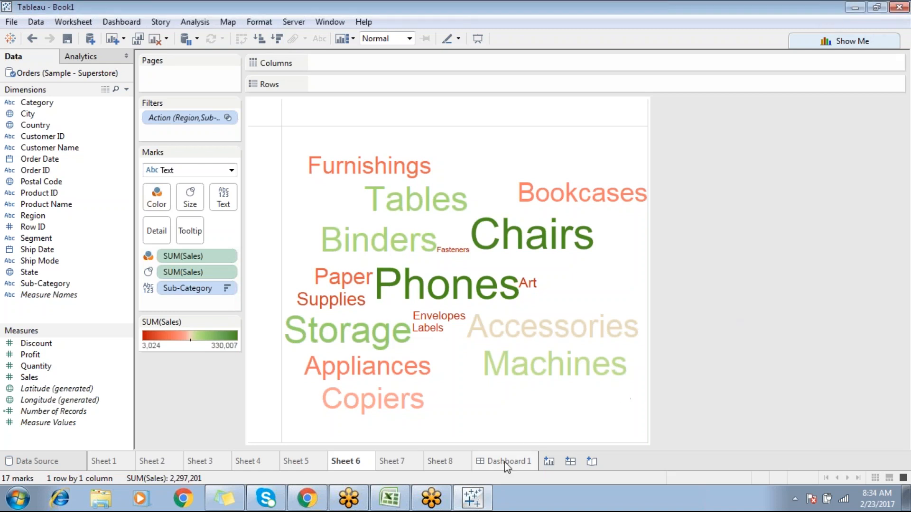
# Create a new worksheet with Category as rows and the sum of Sales as the text values
pyautogui.click(548, 461)
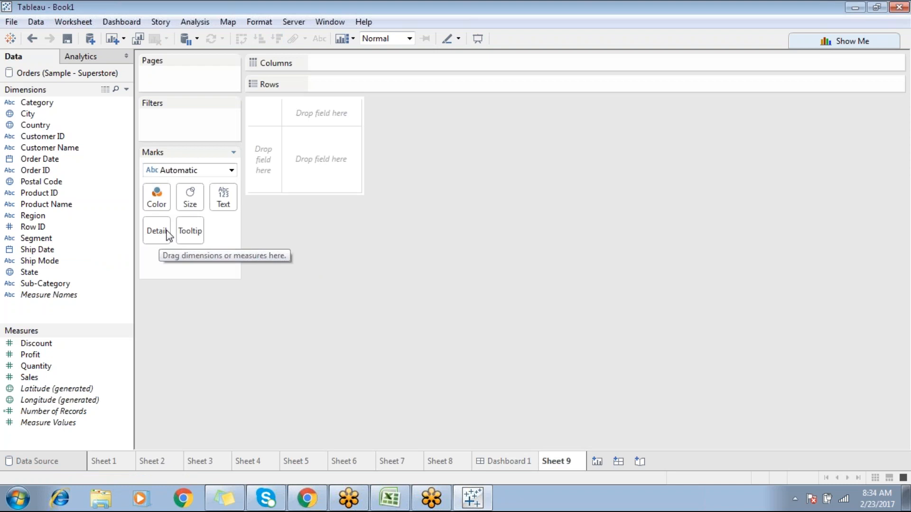
pyautogui.moveTo(122, 284); pyautogui.dragTo(138, 230)
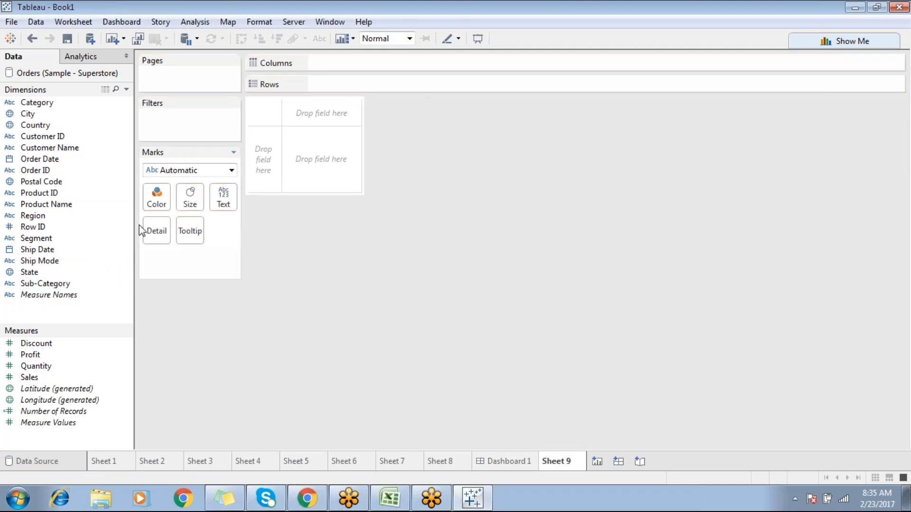
pyautogui.doubleClick(68, 103)
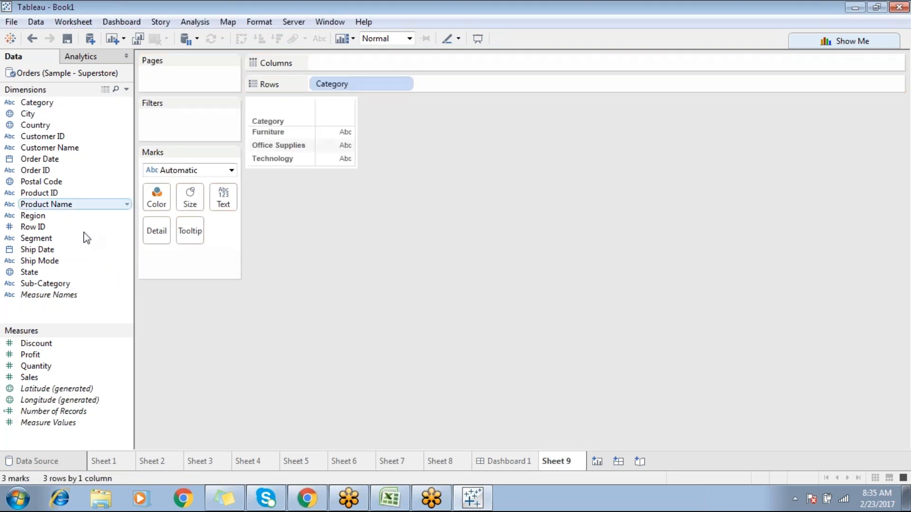
pyautogui.doubleClick(47, 378)
pyautogui.moveTo(326, 144)
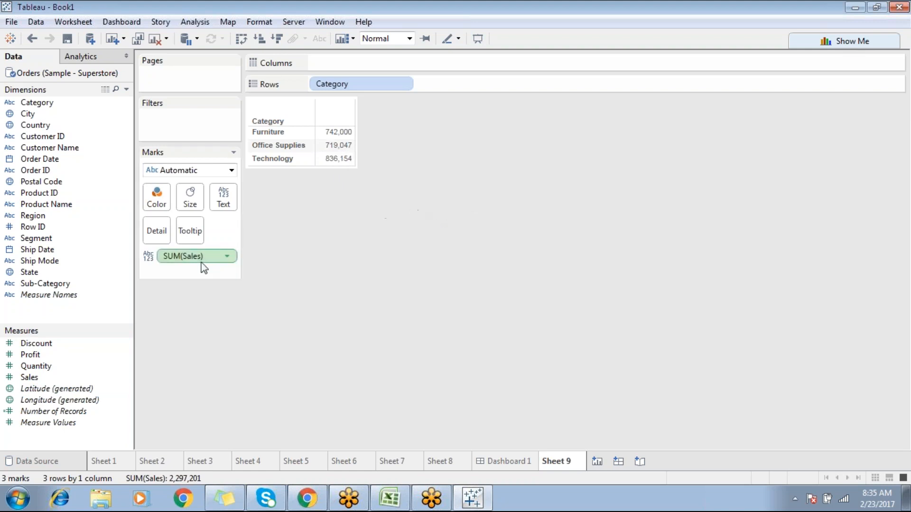
# Turn off measure aggregation, then select the leading individual sales values in all three categories and clear the selection
pyautogui.moveTo(202, 257)
pyautogui.mouseDown()
pyautogui.moveTo(74, 368)
pyautogui.moveTo(208, 266)
pyautogui.mouseUp()
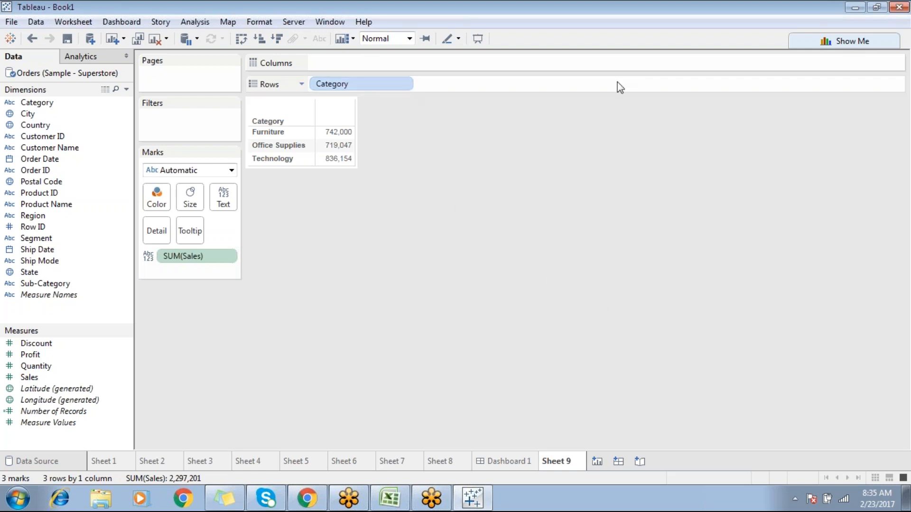
pyautogui.click(199, 22)
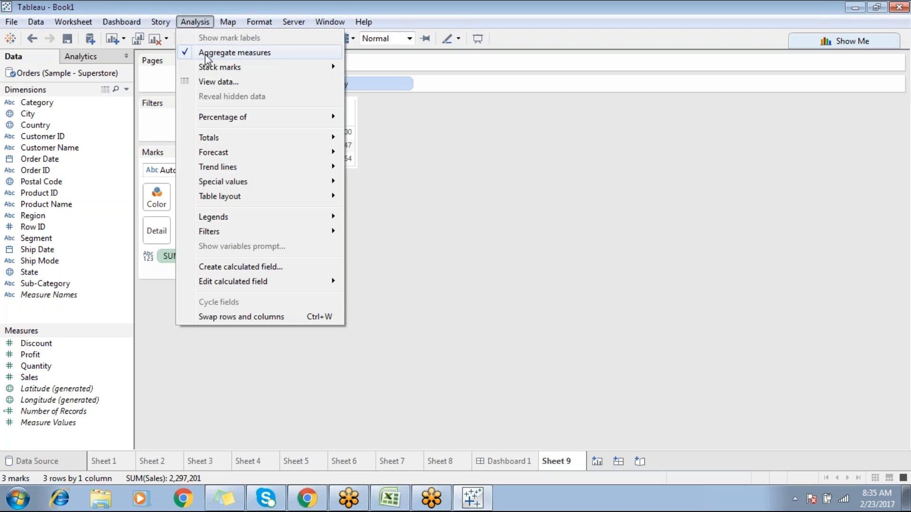
pyautogui.click(204, 53)
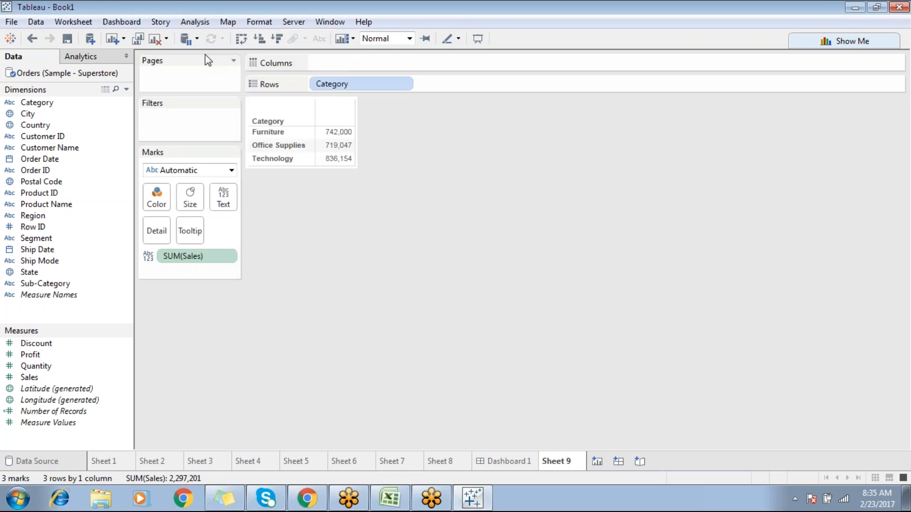
pyautogui.moveTo(321, 135); pyautogui.dragTo(717, 165)
pyautogui.click(418, 173)
pyautogui.moveTo(318, 129); pyautogui.dragTo(540, 176)
pyautogui.moveTo(533, 168)
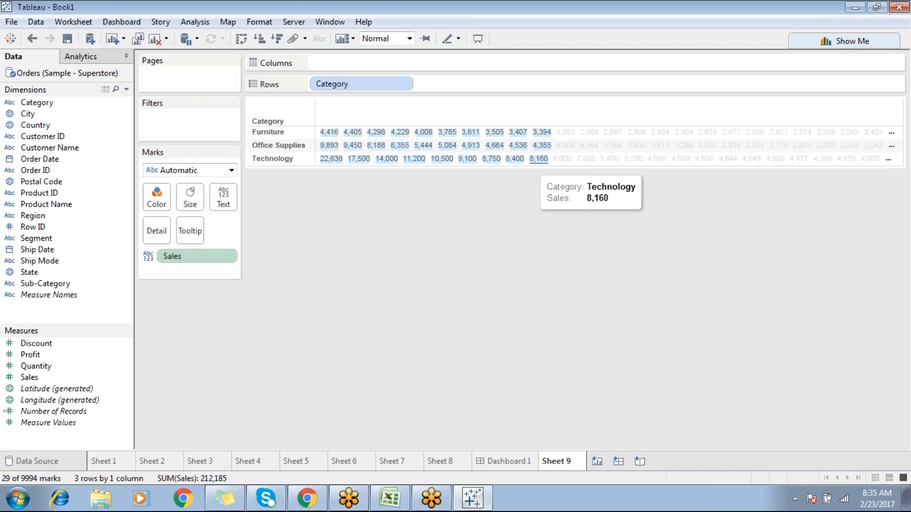
pyautogui.click(404, 195)
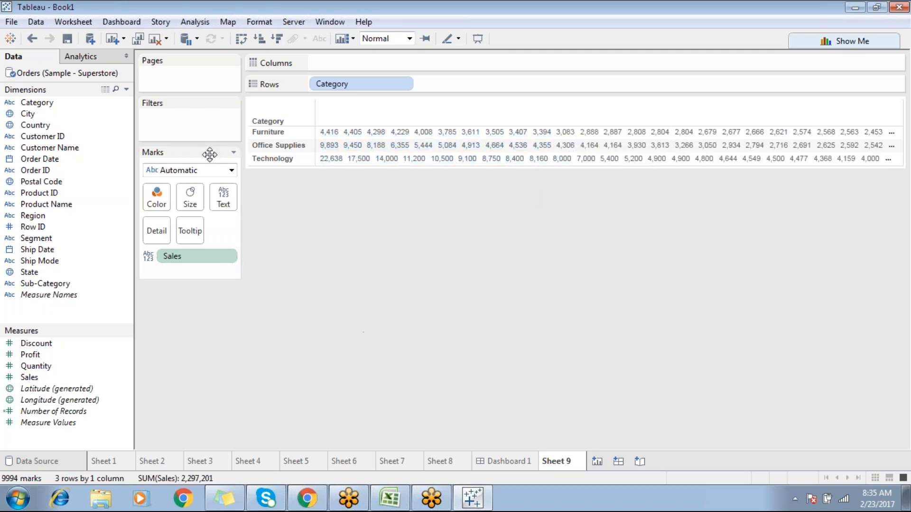
# Turn measure aggregation back on and add Sub-Category as detail to the marks
pyautogui.click(201, 22)
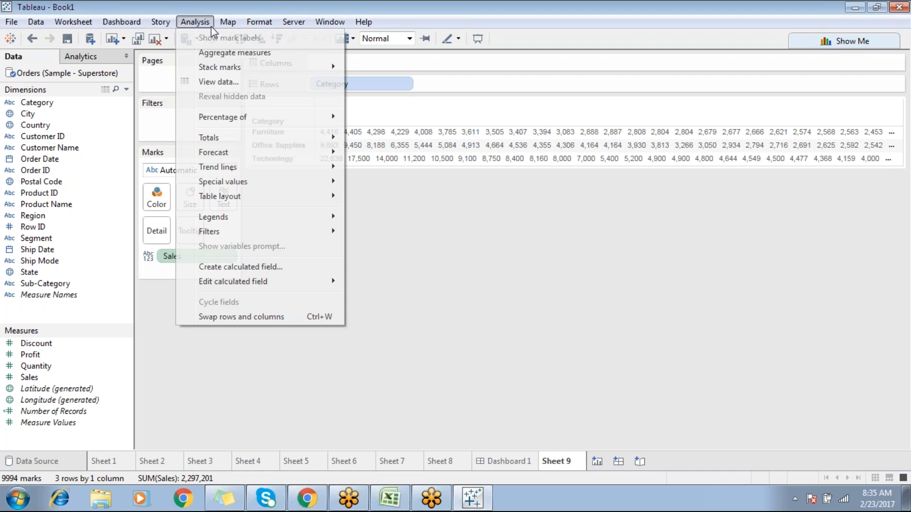
pyautogui.click(266, 52)
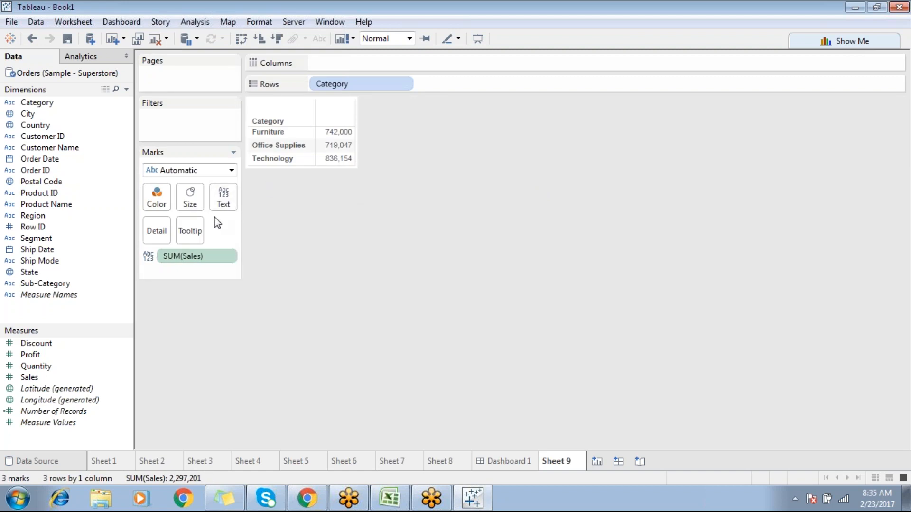
pyautogui.moveTo(44, 283); pyautogui.dragTo(156, 232)
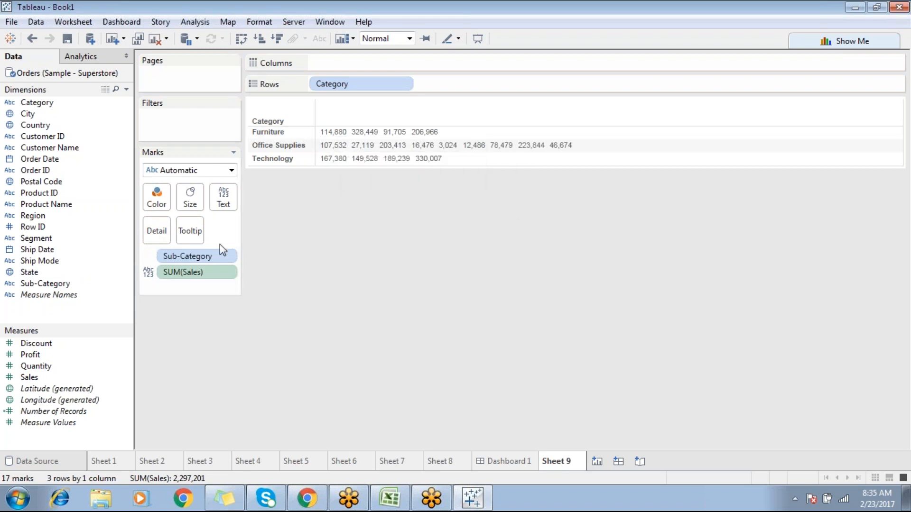
# Format the tooltip's Sub-Category field in 16 pt orange and check the tooltip on the Furniture and Office Supplies values
pyautogui.click(187, 234)
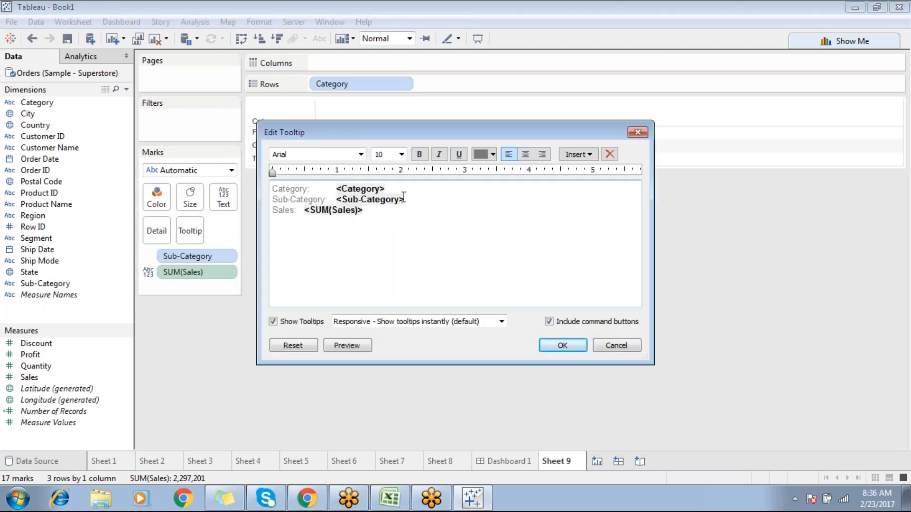
pyautogui.doubleClick(336, 201)
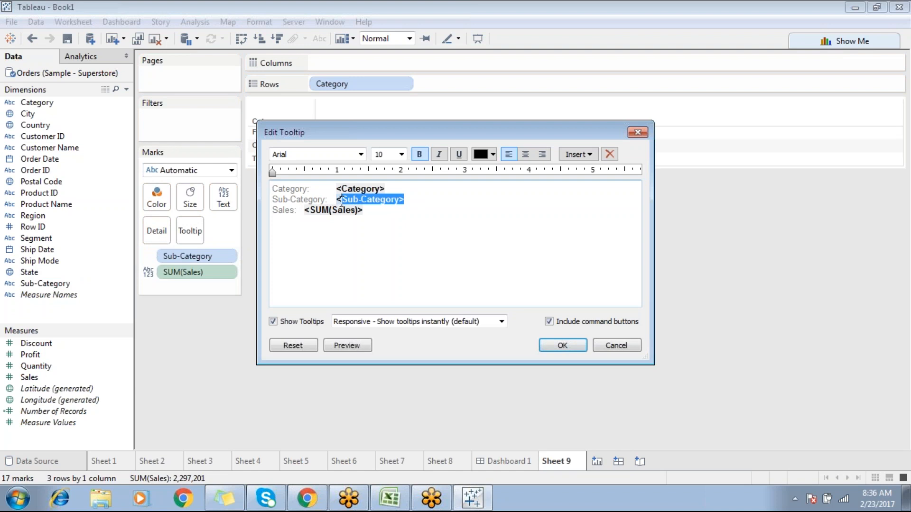
pyautogui.click(404, 155)
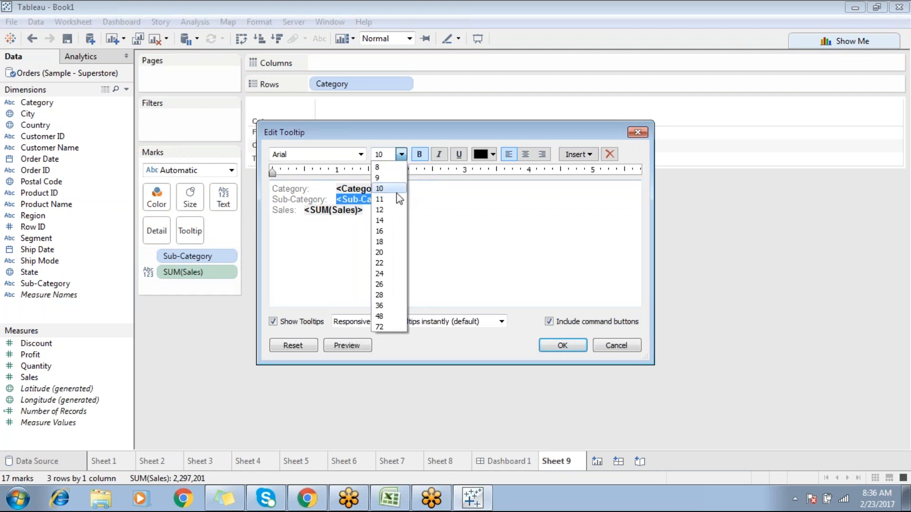
pyautogui.click(388, 232)
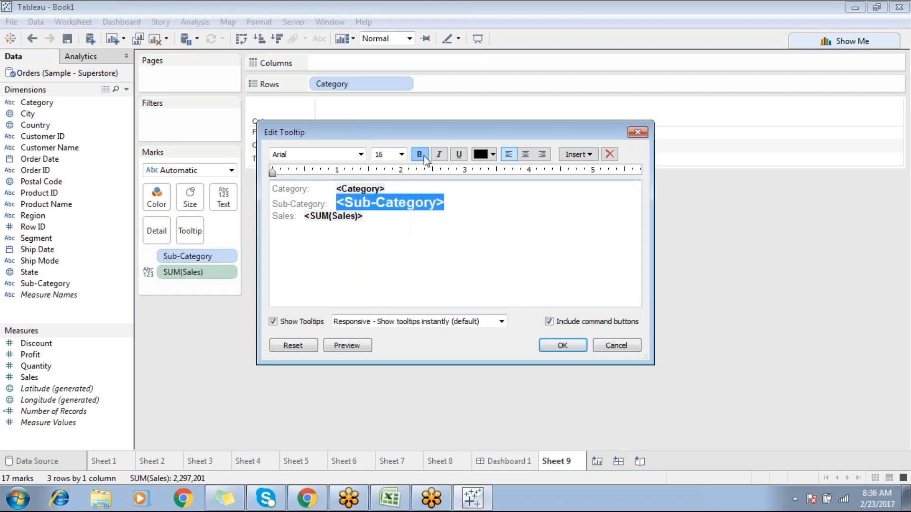
pyautogui.click(493, 155)
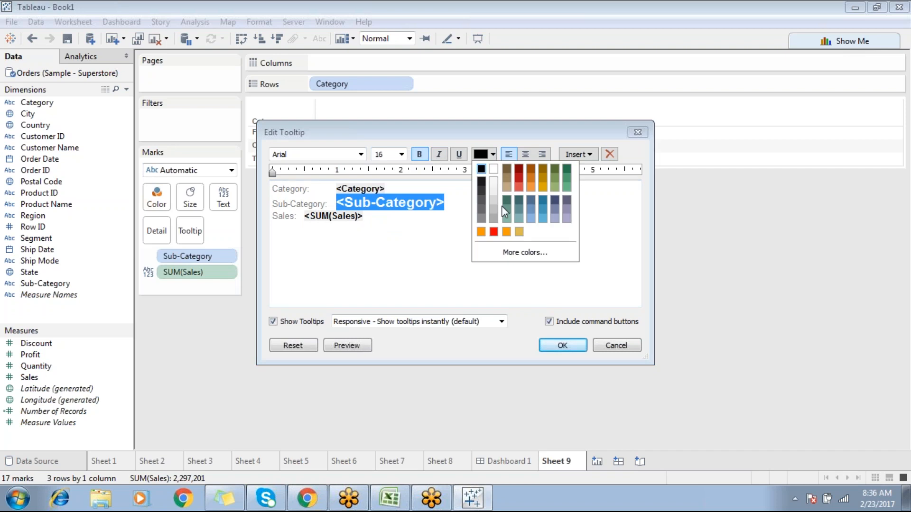
pyautogui.click(505, 232)
pyautogui.click(545, 345)
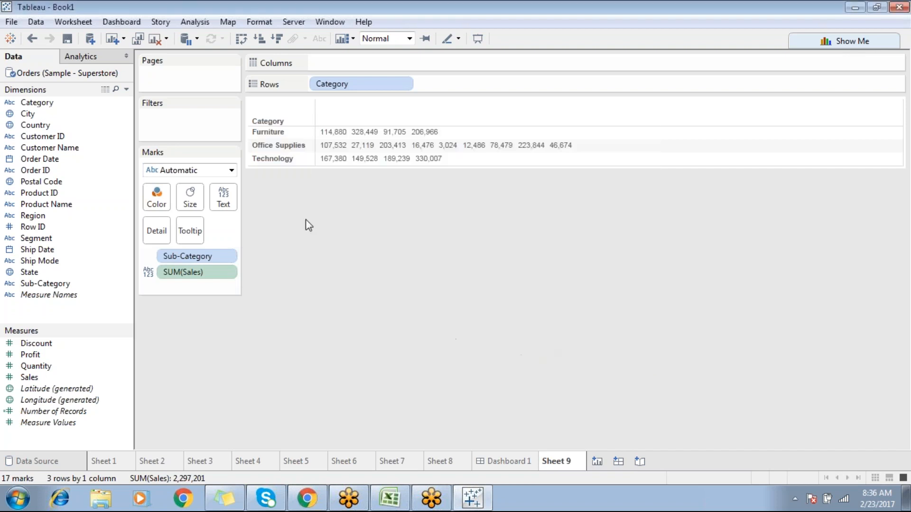
pyautogui.moveTo(332, 136)
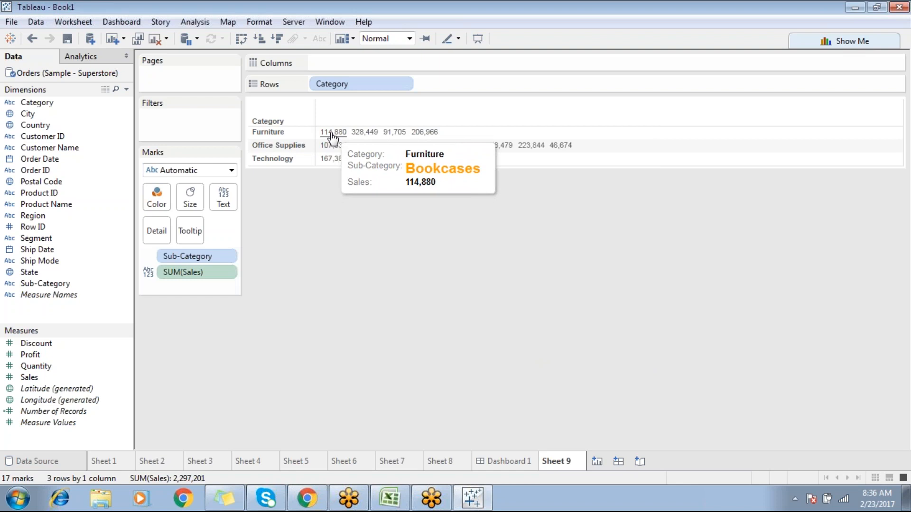
pyautogui.moveTo(366, 141)
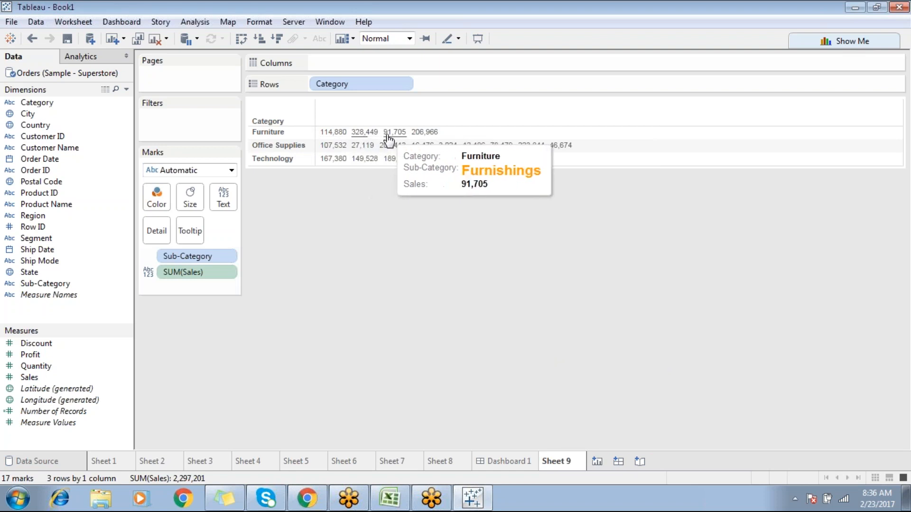
pyautogui.moveTo(417, 137)
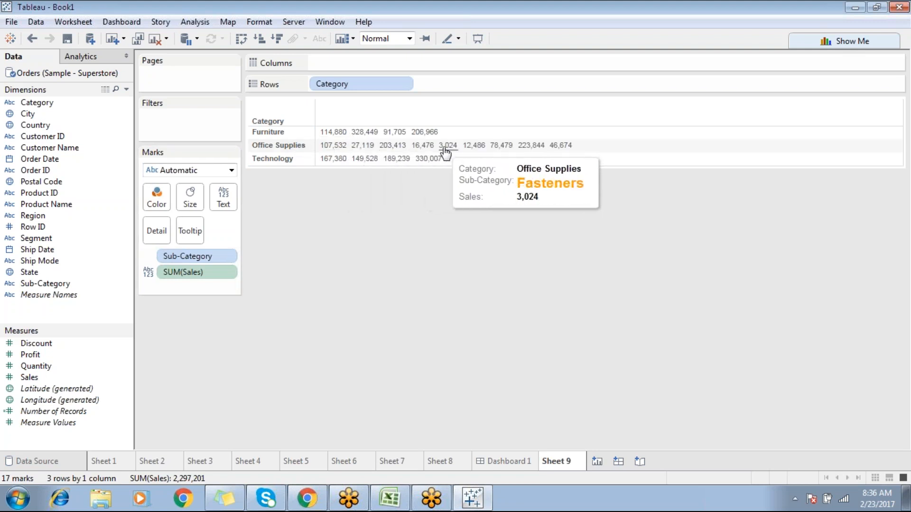
pyautogui.moveTo(470, 150)
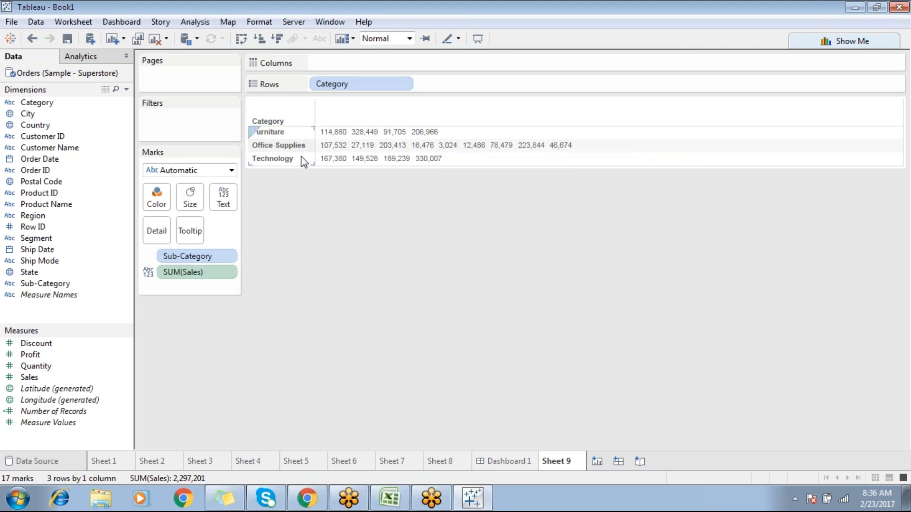
# Replace the Sub-Category detail with Region, trying Region as columns before returning it to detail
pyautogui.moveTo(198, 258); pyautogui.dragTo(351, 307)
pyautogui.moveTo(55, 214); pyautogui.dragTo(155, 229)
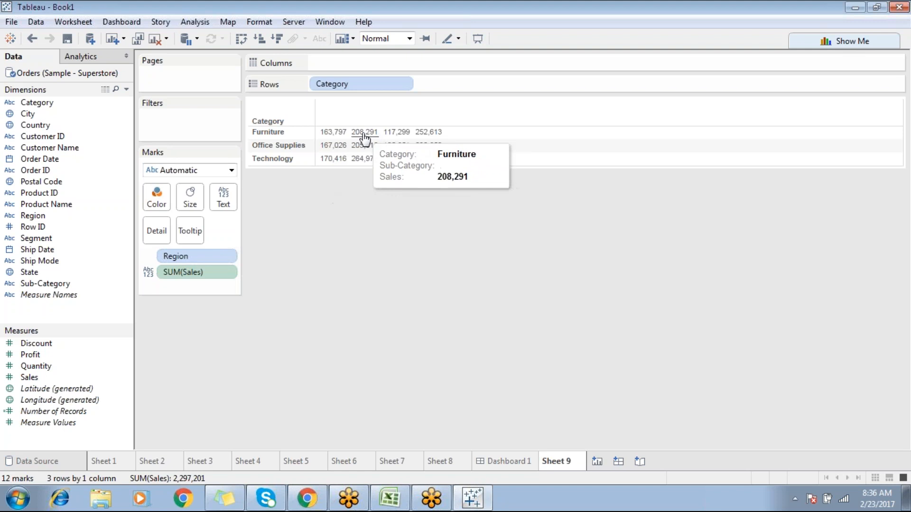
pyautogui.moveTo(196, 256); pyautogui.dragTo(351, 65)
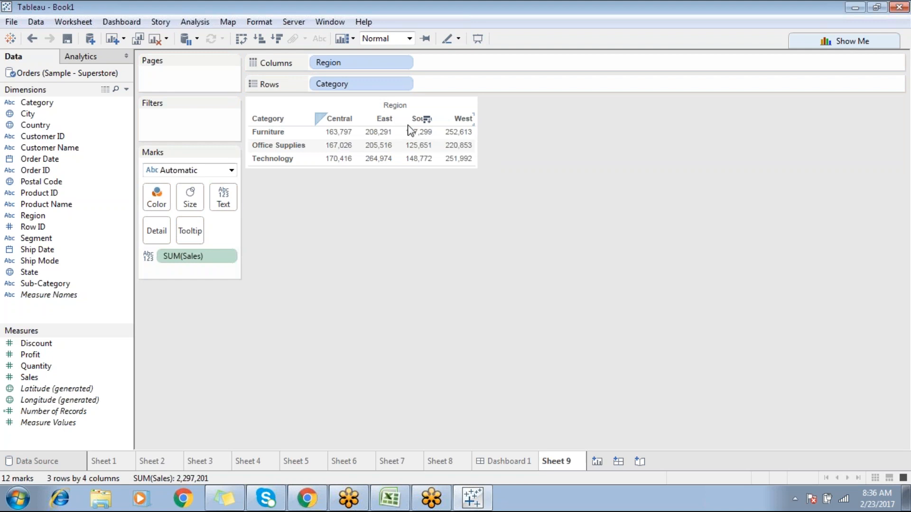
pyautogui.moveTo(345, 64); pyautogui.dragTo(156, 231)
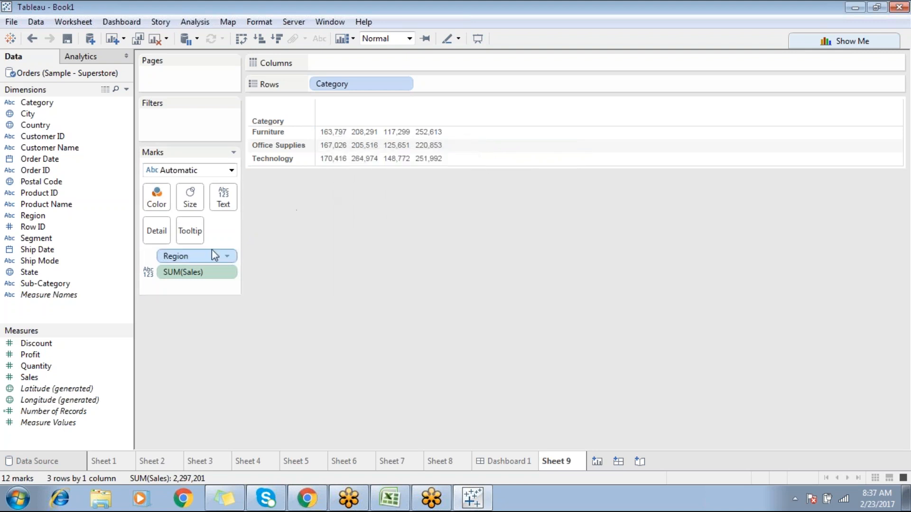
# Replace the Sub-Category label in the tooltip with "Region:" and insert the Region field after it
pyautogui.click(190, 232)
pyautogui.moveTo(341, 199); pyautogui.dragTo(283, 200)
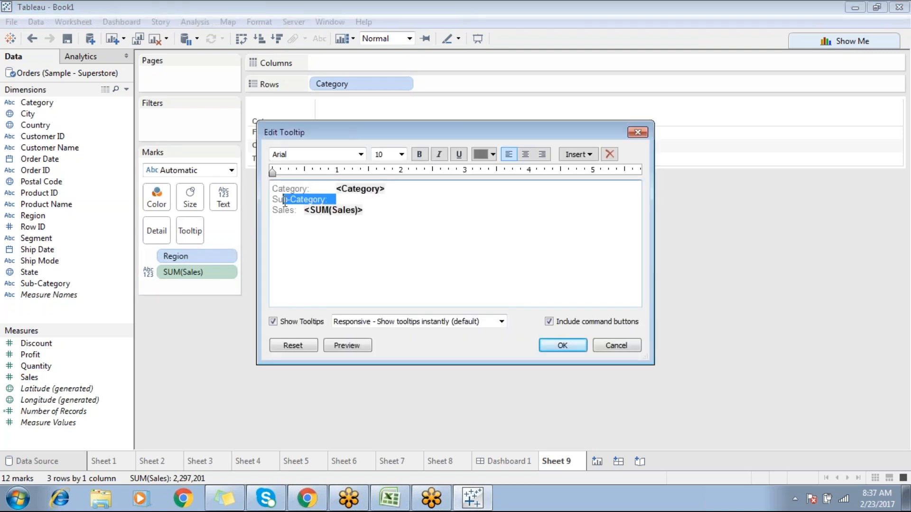
pyautogui.press('Delete')
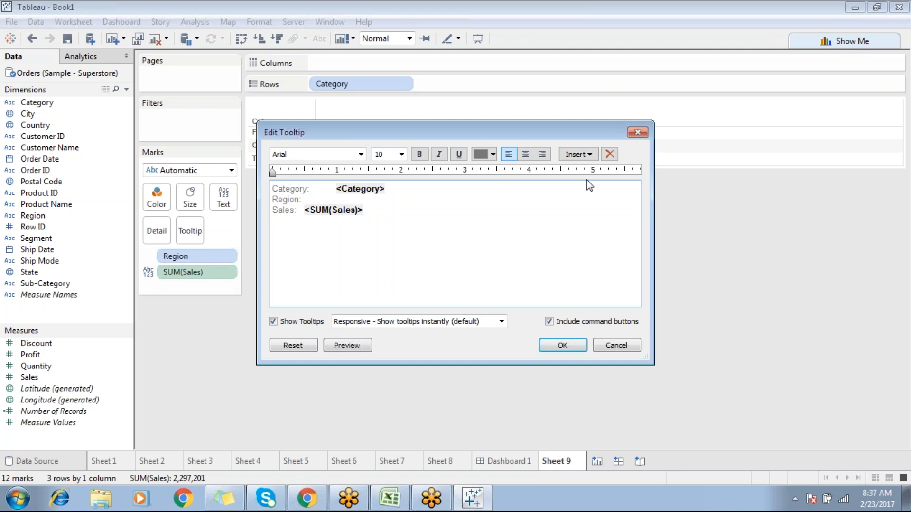
pyautogui.click(585, 153)
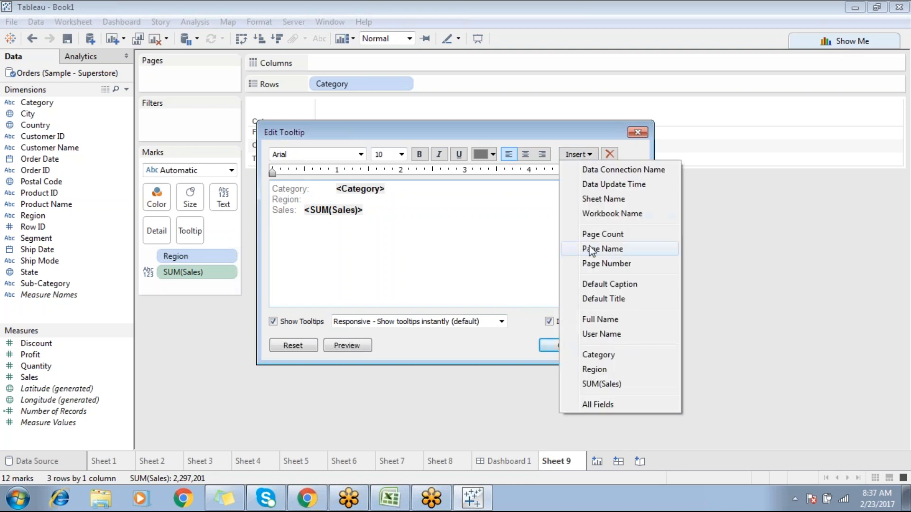
pyautogui.click(591, 369)
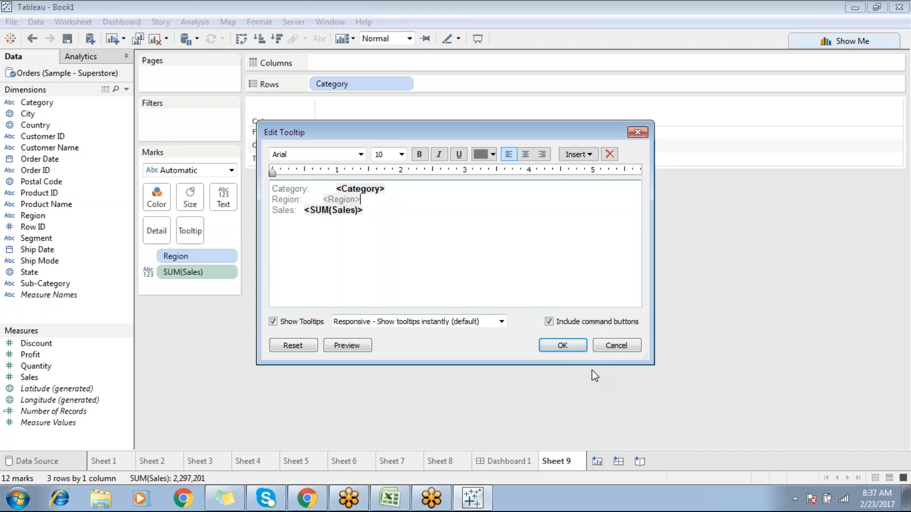
# Make the Region field inserted in the tooltip bold and black
pyautogui.moveTo(370, 200); pyautogui.dragTo(322, 199)
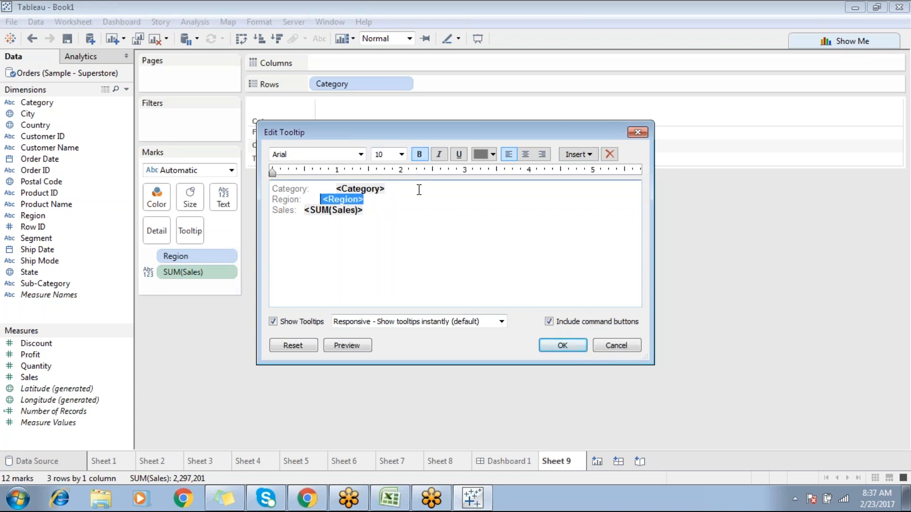
pyautogui.moveTo(372, 199); pyautogui.dragTo(342, 201)
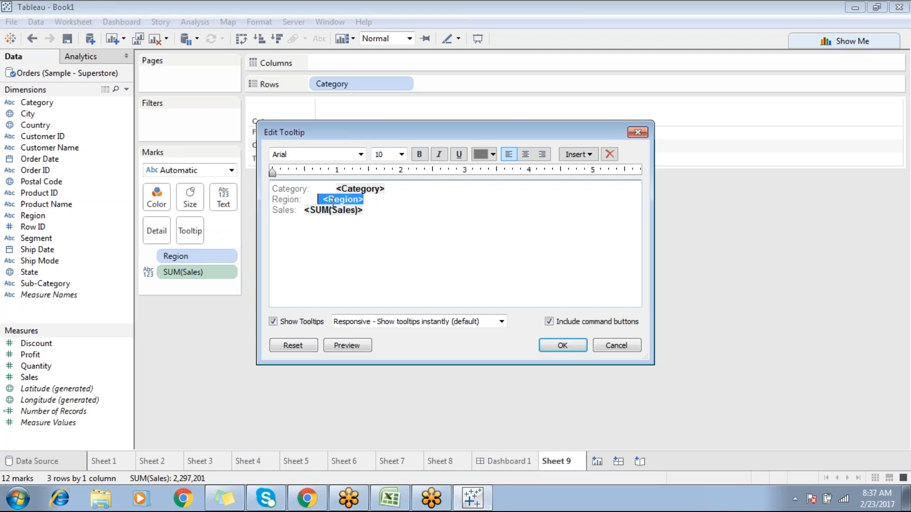
pyautogui.click(492, 155)
pyautogui.click(483, 177)
pyautogui.click(468, 218)
# Set the tooltip's Region field to 16 pt red and check the tooltip on the Furniture and Office Supplies values
pyautogui.moveTo(371, 200); pyautogui.dragTo(329, 201)
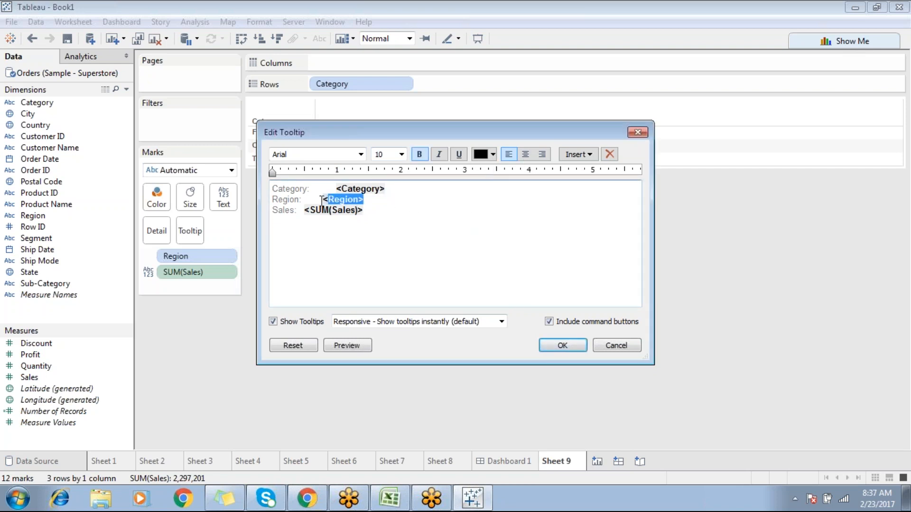
pyautogui.click(401, 154)
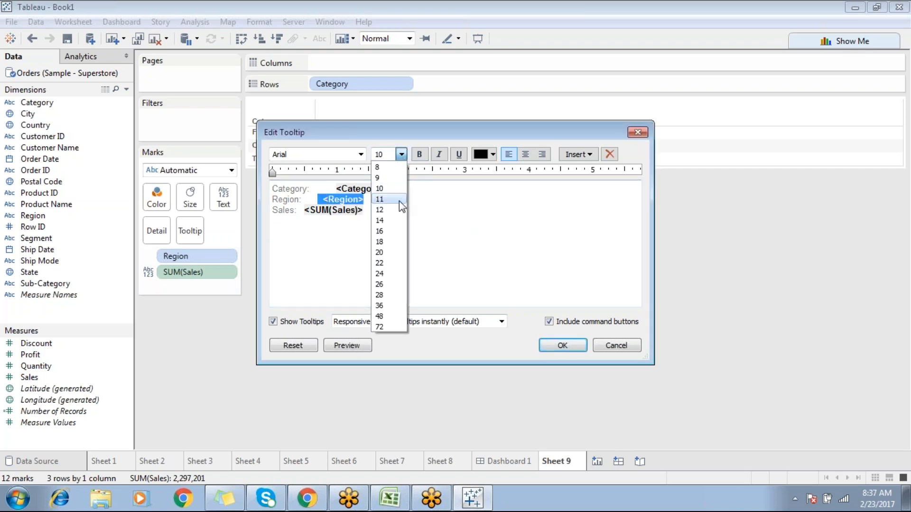
pyautogui.click(386, 231)
pyautogui.click(494, 155)
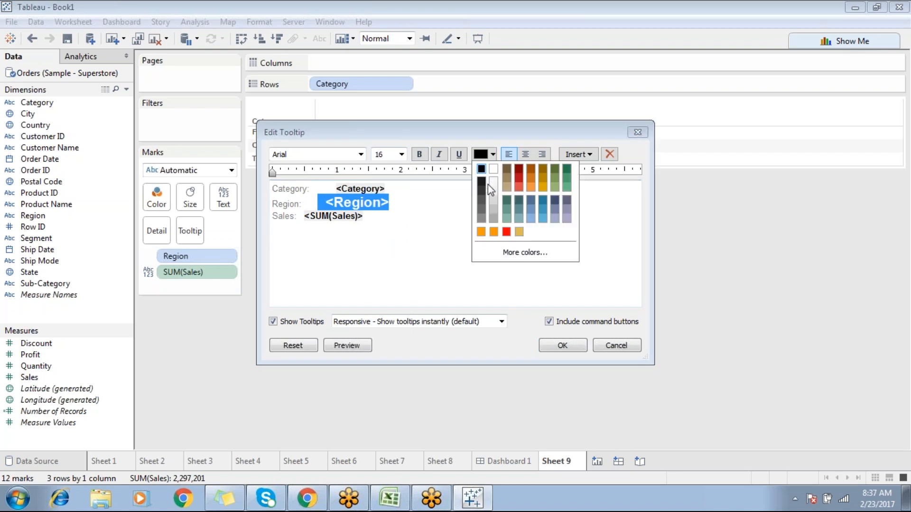
pyautogui.click(491, 230)
pyautogui.click(561, 346)
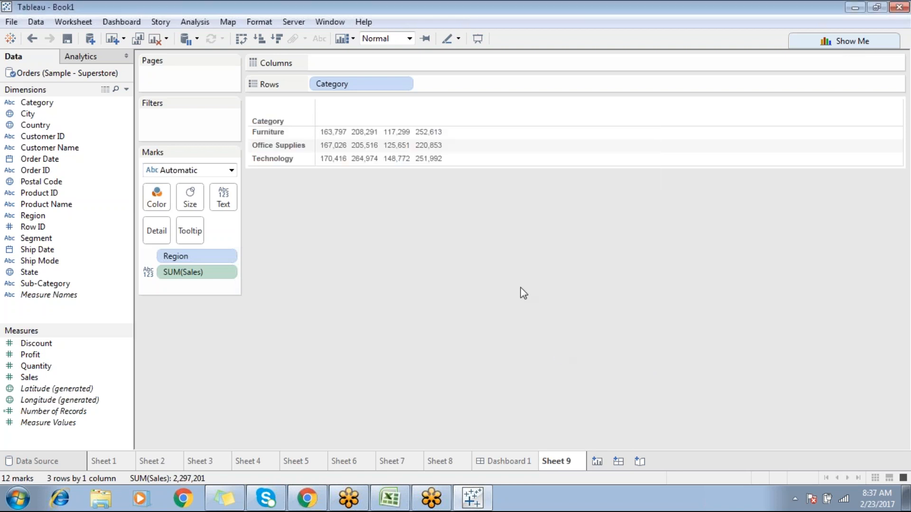
pyautogui.moveTo(339, 137)
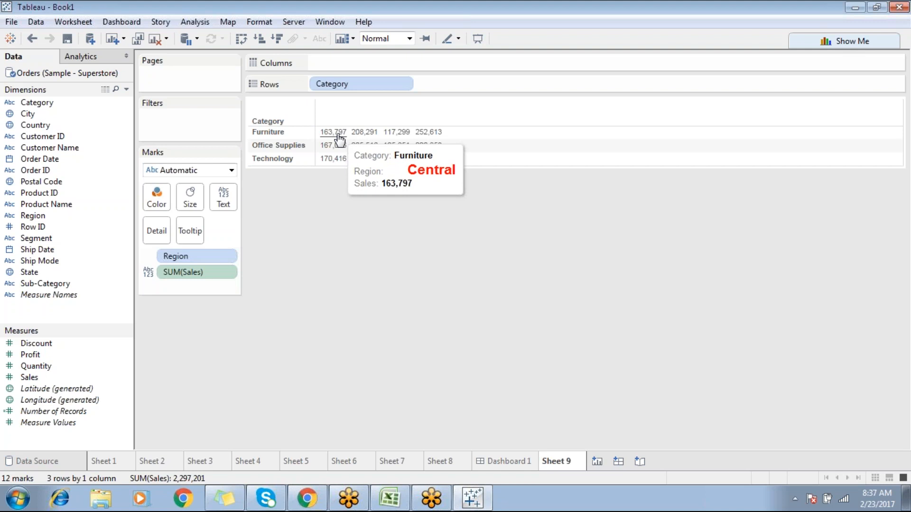
pyautogui.moveTo(390, 140)
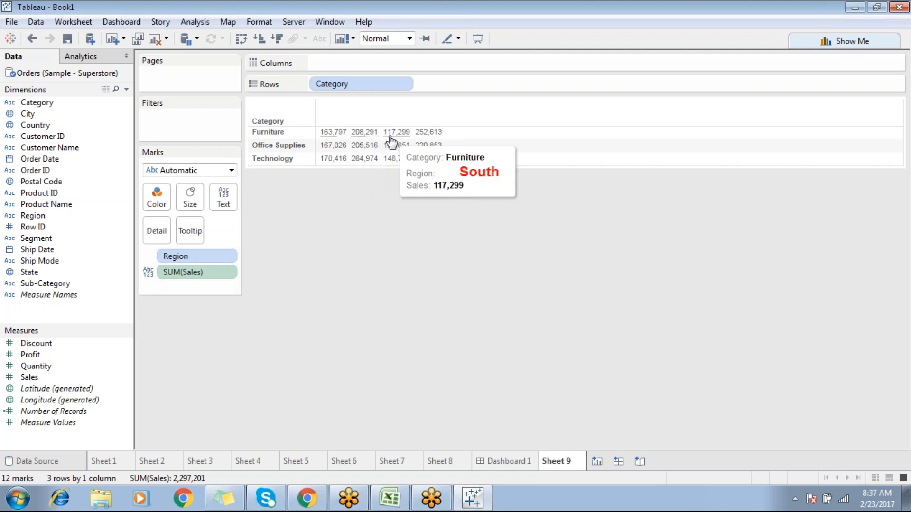
pyautogui.moveTo(430, 139)
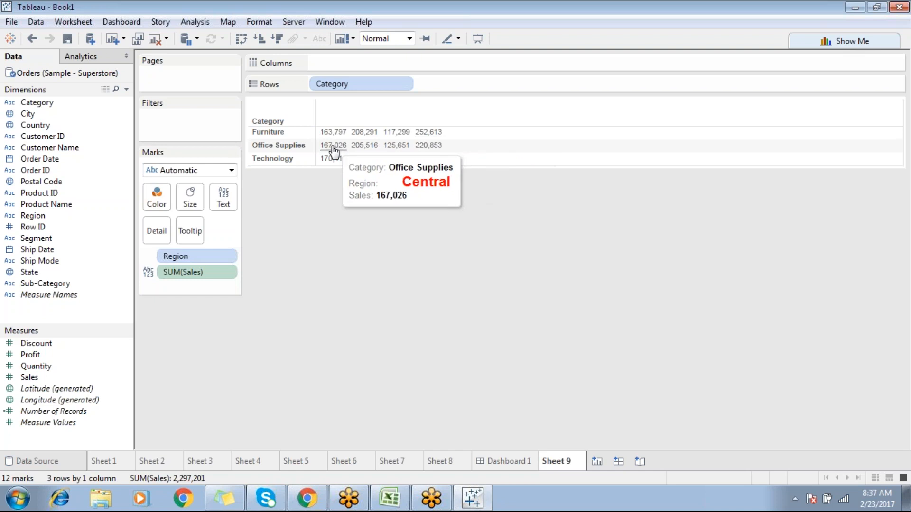
pyautogui.moveTo(365, 153)
pyautogui.moveTo(440, 155)
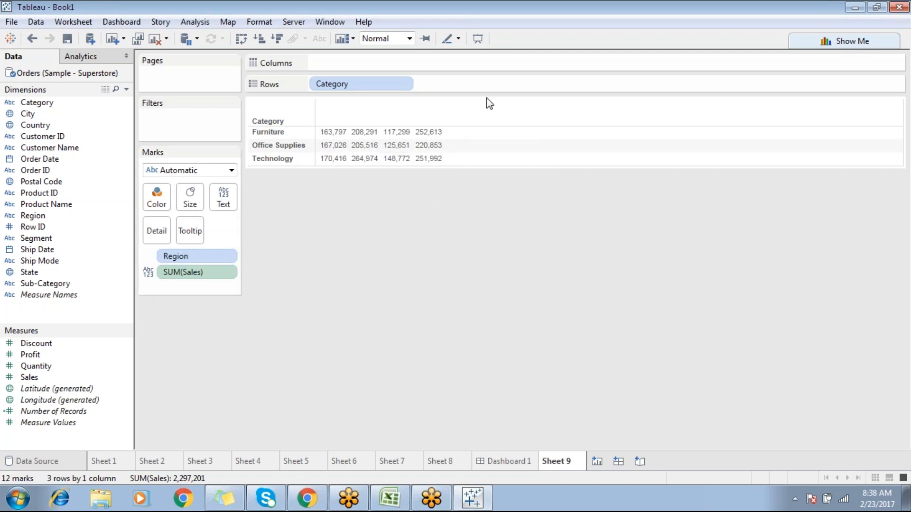
# Create a new worksheet charting Sales by Category and swap the axes to make the bars vertical
pyautogui.hotkey('ctrl', 'm')
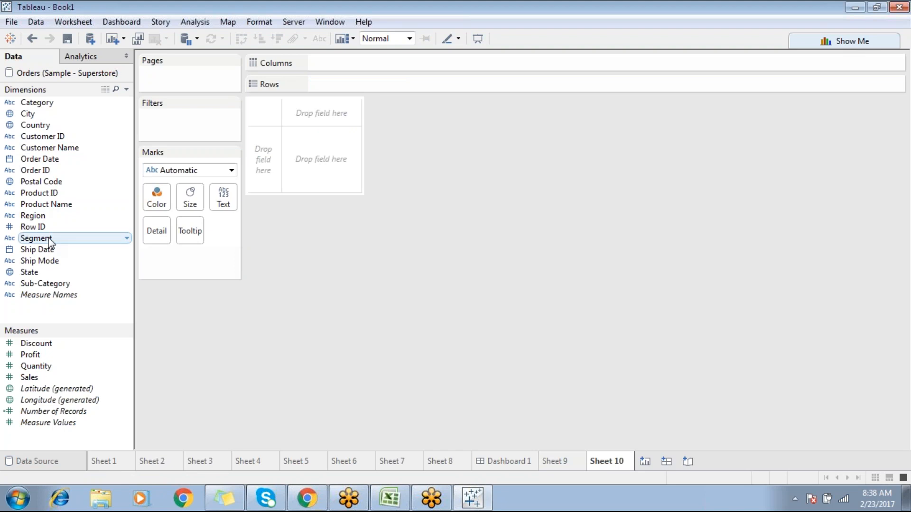
pyautogui.doubleClick(58, 101)
pyautogui.moveTo(29, 377); pyautogui.dragTo(340, 64)
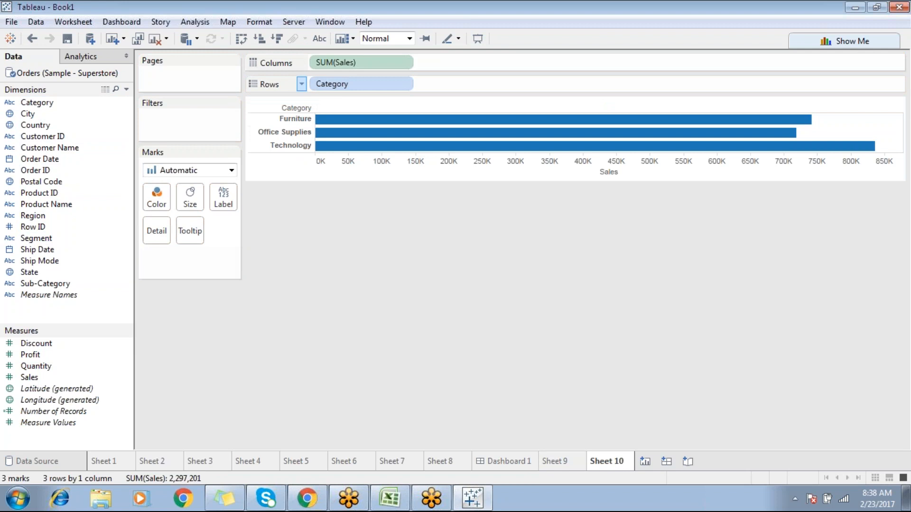
pyautogui.click(240, 41)
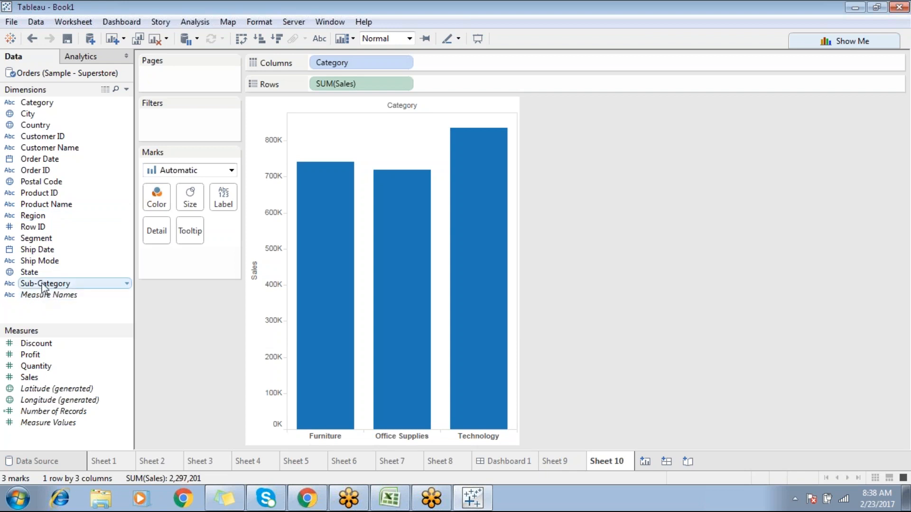
# Break the category bars down by Region as detail and label the segments with Region
pyautogui.click(47, 215)
pyautogui.moveTo(47, 215); pyautogui.dragTo(155, 228)
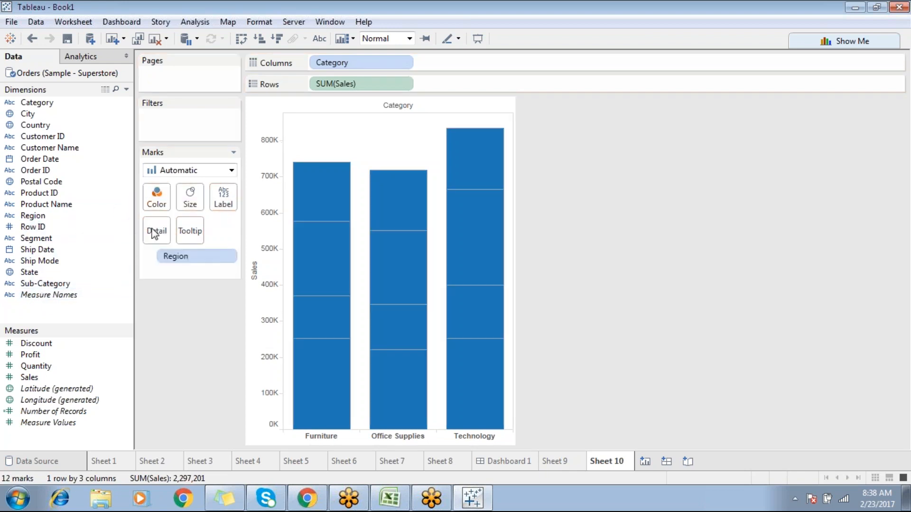
pyautogui.moveTo(296, 290)
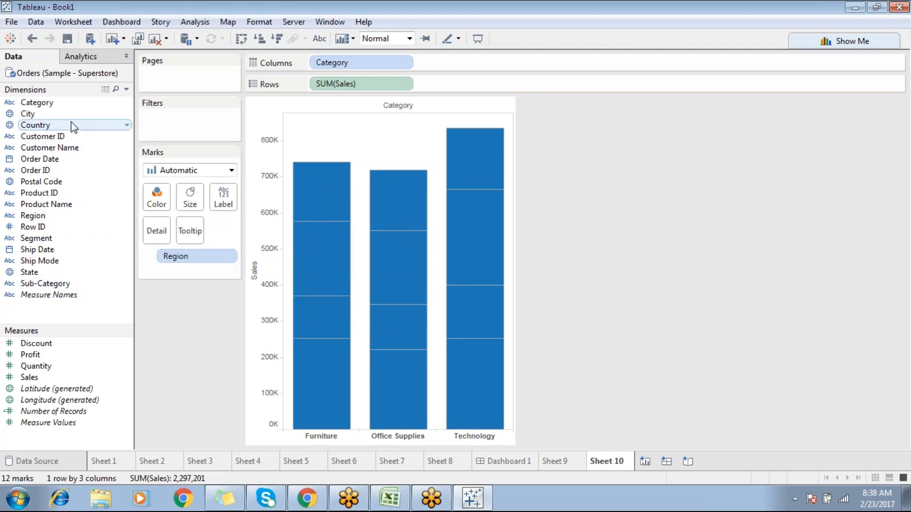
pyautogui.moveTo(58, 217); pyautogui.dragTo(228, 195)
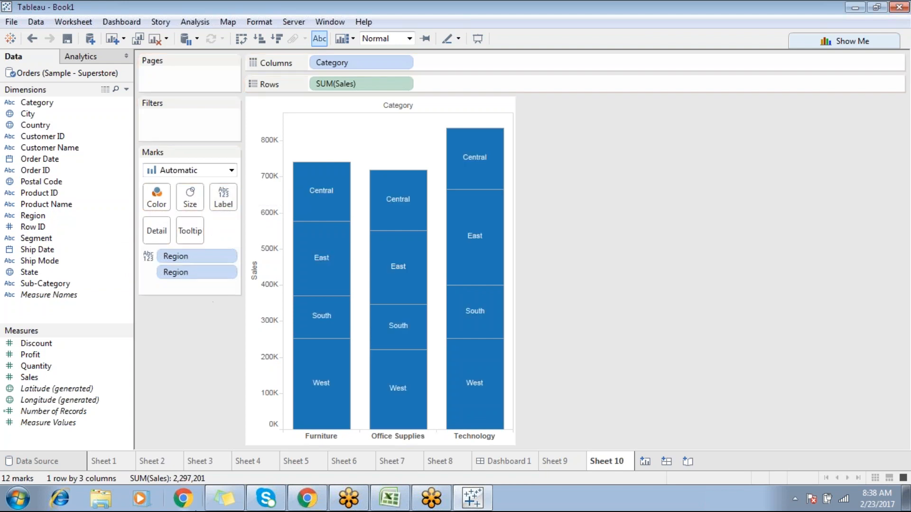
# Make the bar fill fully transparent and give the segments a black border
pyautogui.click(156, 196)
pyautogui.moveTo(227, 349); pyautogui.dragTo(89, 352)
pyautogui.click(223, 382)
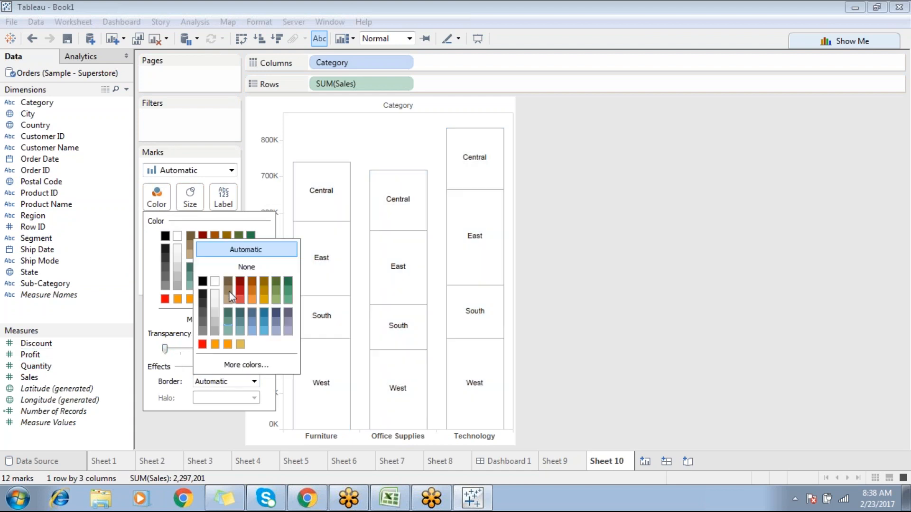
pyautogui.click(201, 282)
pyautogui.click(610, 262)
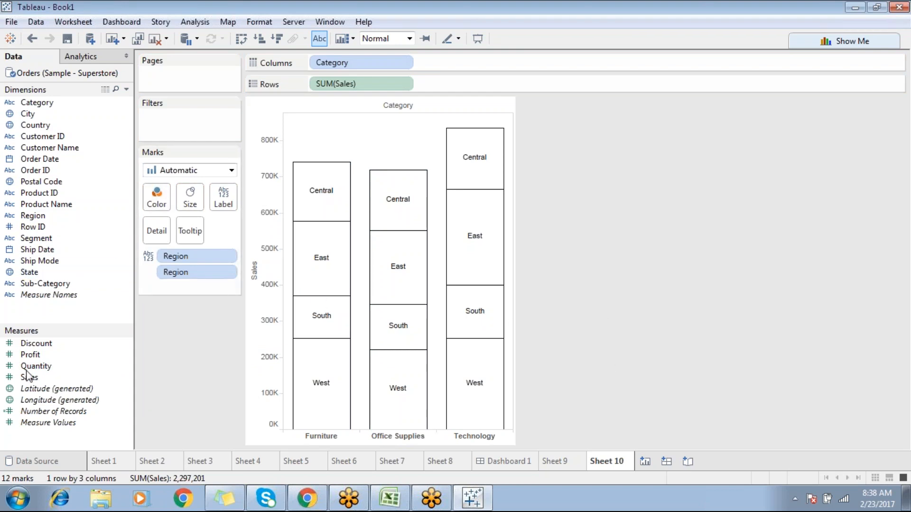
# Color the bar segments by Region and set the color transparency to 60%
pyautogui.moveTo(52, 220); pyautogui.dragTo(157, 197)
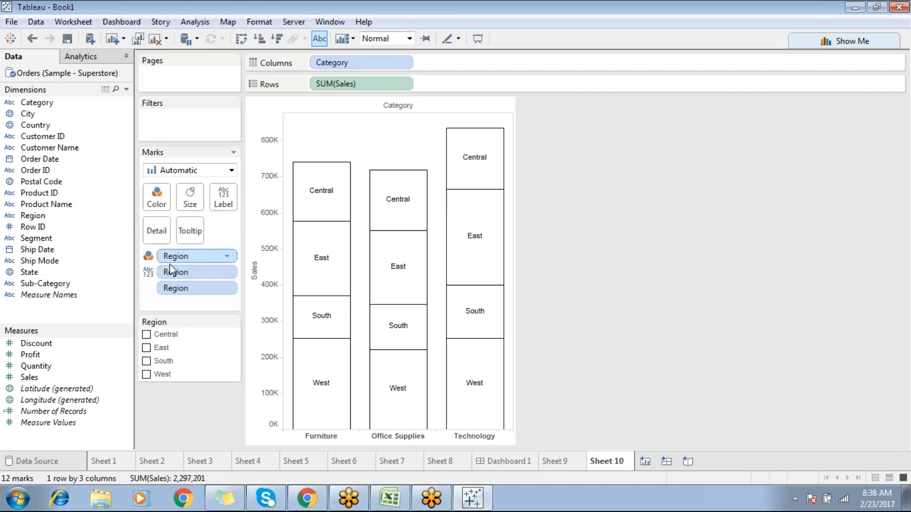
pyautogui.click(161, 200)
pyautogui.moveTo(166, 273); pyautogui.dragTo(209, 275)
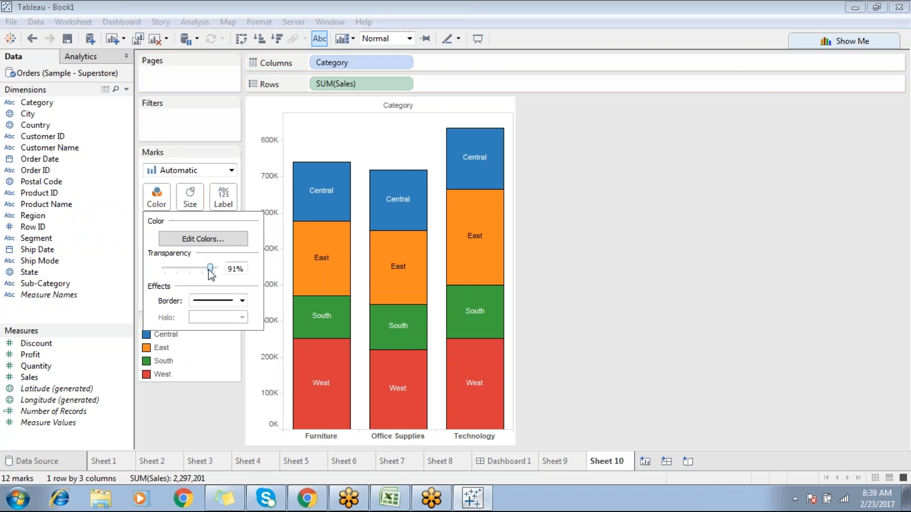
pyautogui.moveTo(174, 269); pyautogui.dragTo(194, 274)
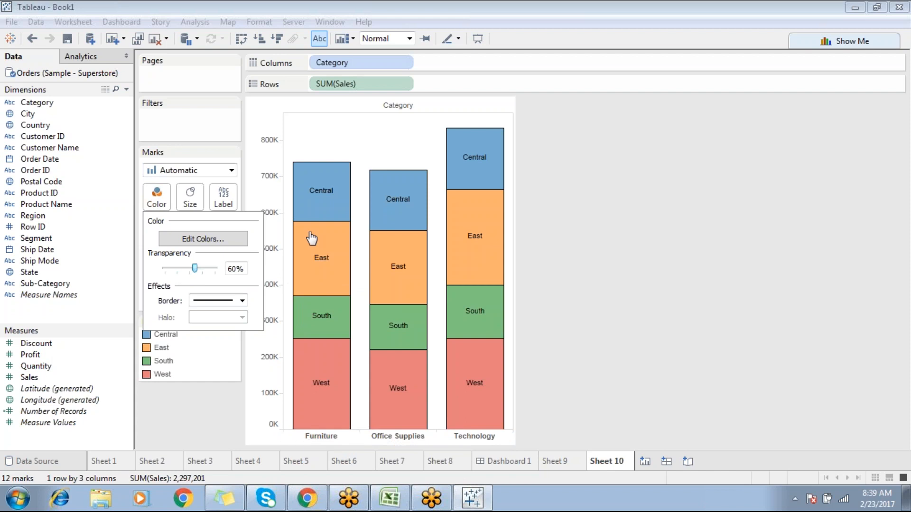
# Examine the regional segments that make up the Furniture bar and their tooltips
pyautogui.moveTo(307, 189); pyautogui.dragTo(332, 412)
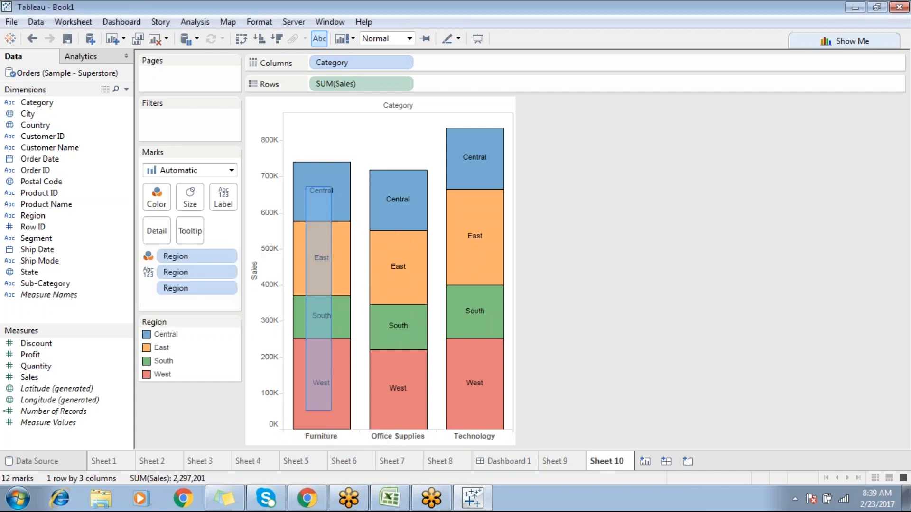
pyautogui.click(544, 278)
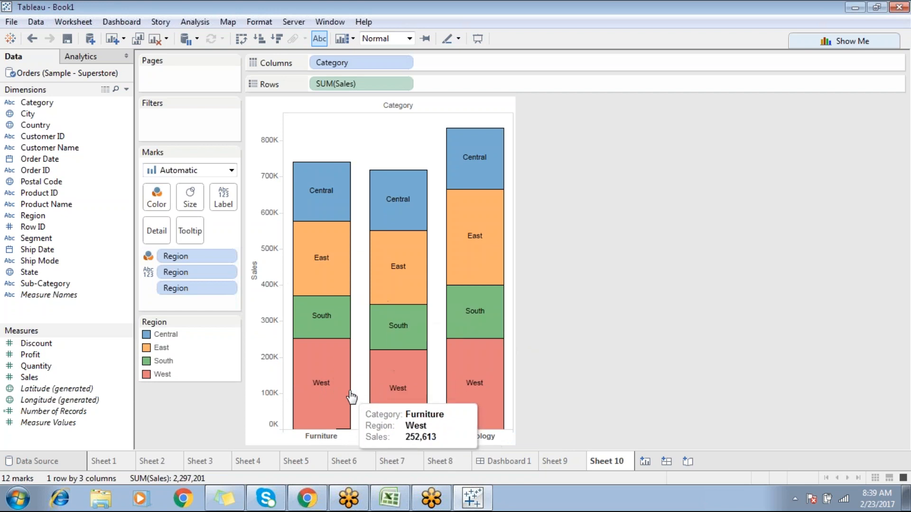
pyautogui.moveTo(303, 188); pyautogui.dragTo(349, 392)
pyautogui.click(650, 214)
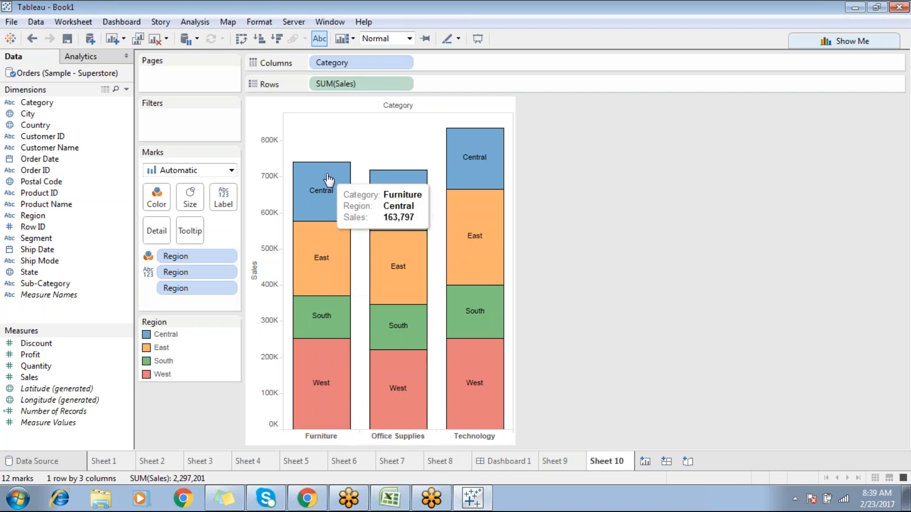
pyautogui.moveTo(307, 178); pyautogui.dragTo(337, 412)
pyautogui.click(602, 286)
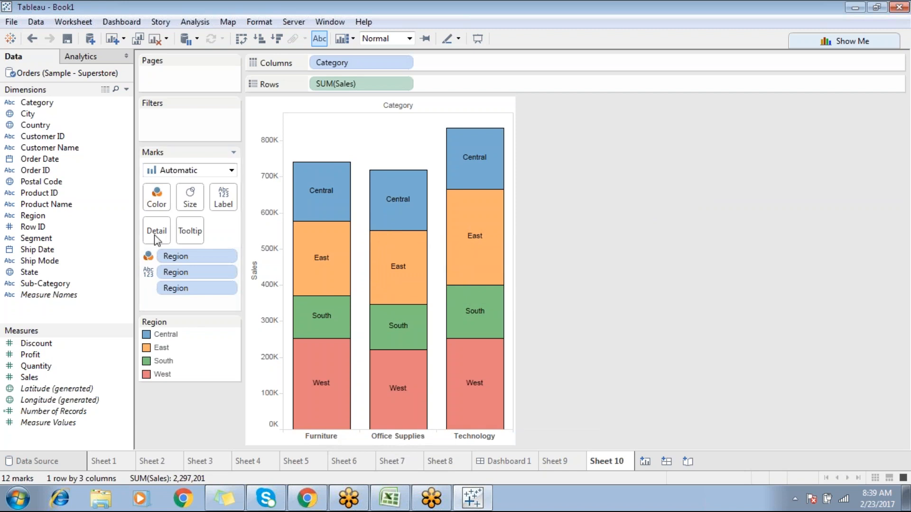
# Try the suggested stacked bars chart type on the worksheet, then undo it
pyautogui.moveTo(842, 35); pyautogui.dragTo(644, 34)
pyautogui.click(847, 43)
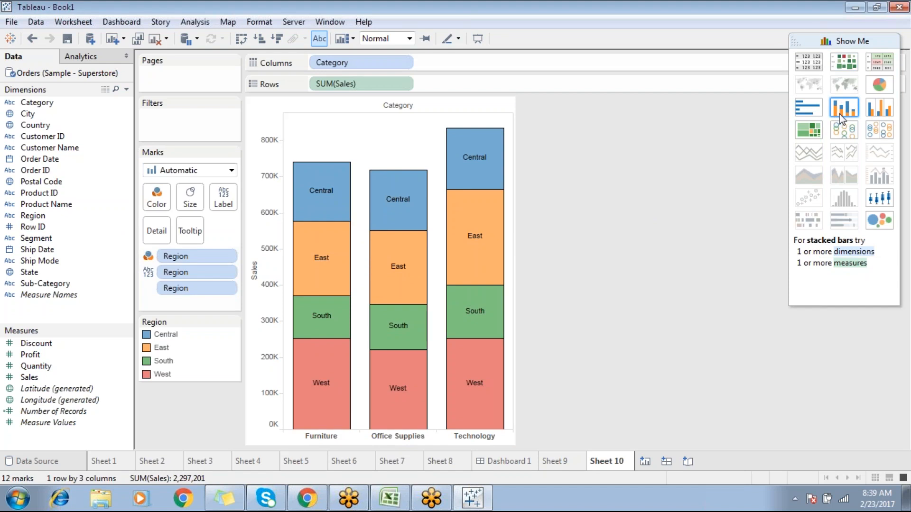
pyautogui.click(842, 116)
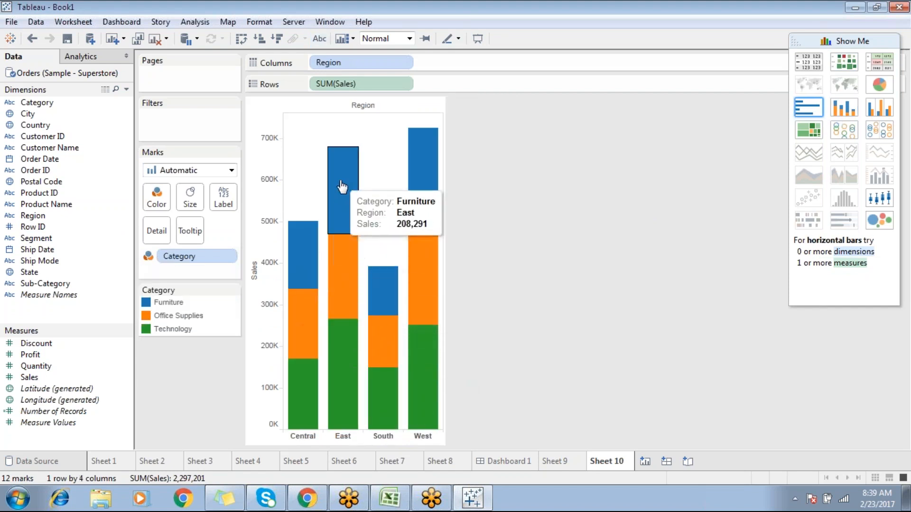
pyautogui.click(36, 37)
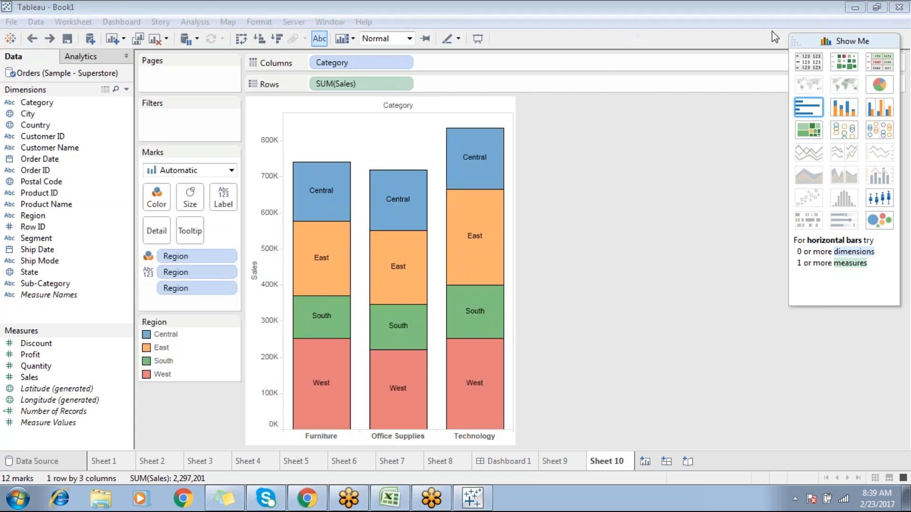
pyautogui.click(865, 41)
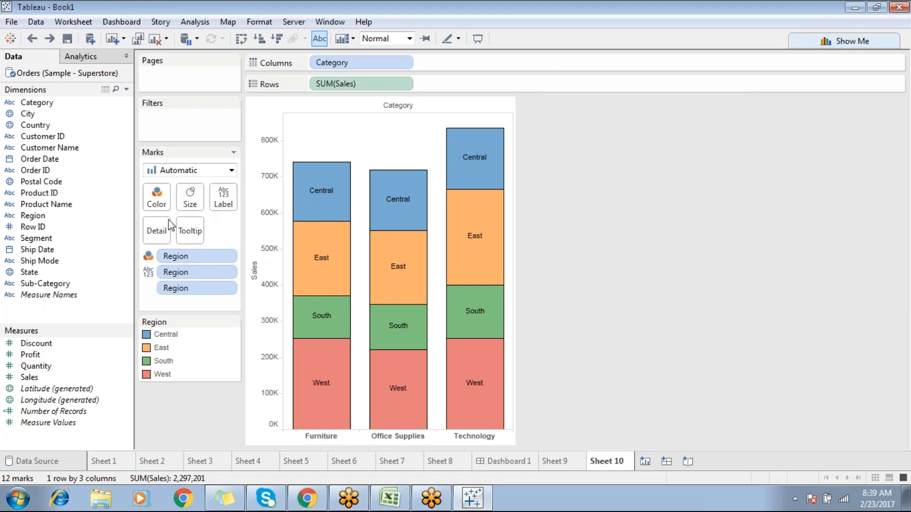
# Review the tooltip on Sheet 9's Furniture values and its tooltip definition without editing it
pyautogui.click(572, 461)
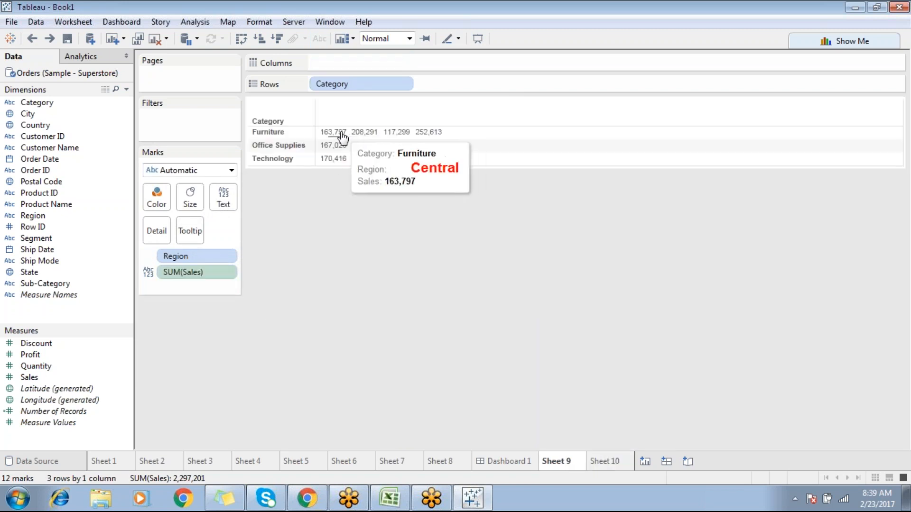
pyautogui.click(190, 230)
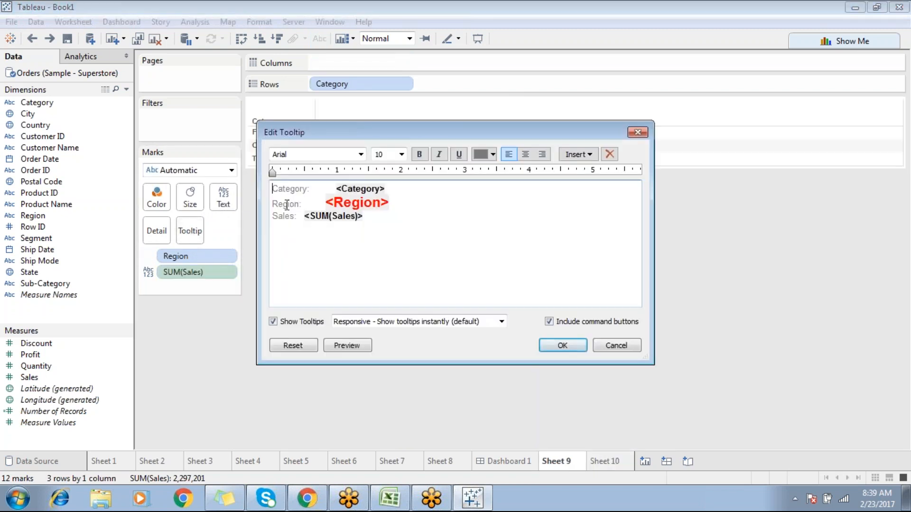
pyautogui.click(610, 347)
# Filter Dashboard 1 by Tables in the Sheet 6 word cloud, then clear the selection
pyautogui.click(490, 462)
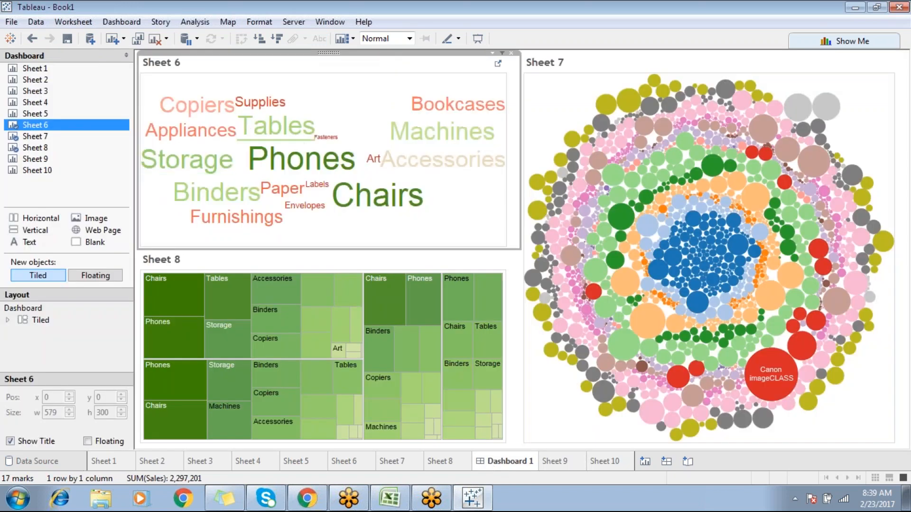
pyautogui.click(296, 135)
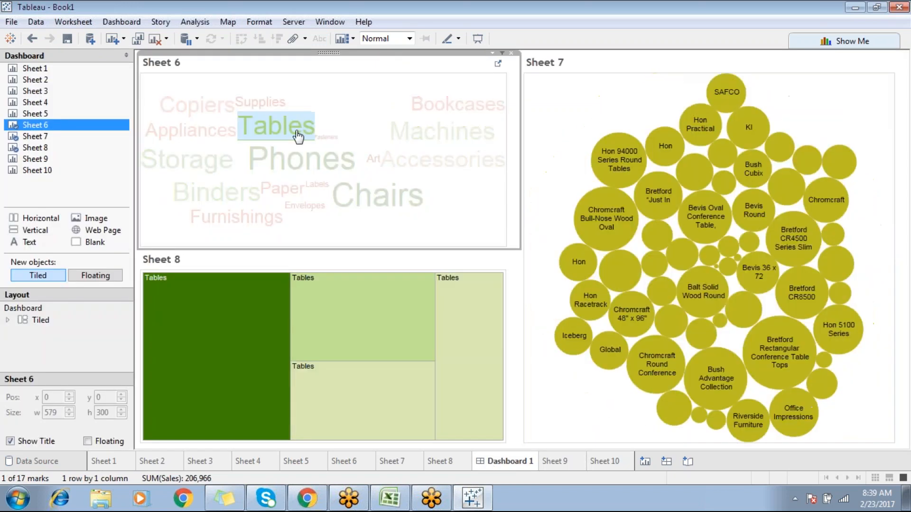
pyautogui.click(292, 146)
# Turn on tooltips for Sheet 6 and check them on Dashboard 1 by selecting Phones and Tables
pyautogui.click(366, 460)
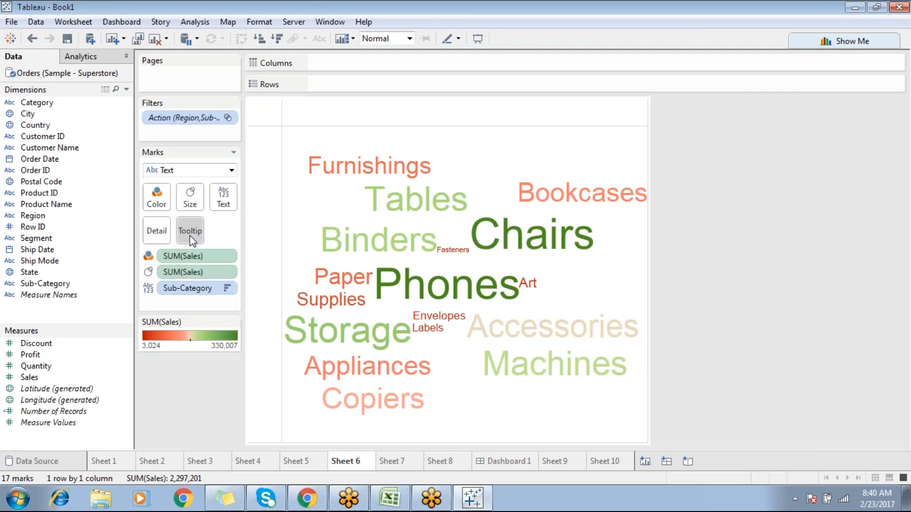
pyautogui.click(190, 233)
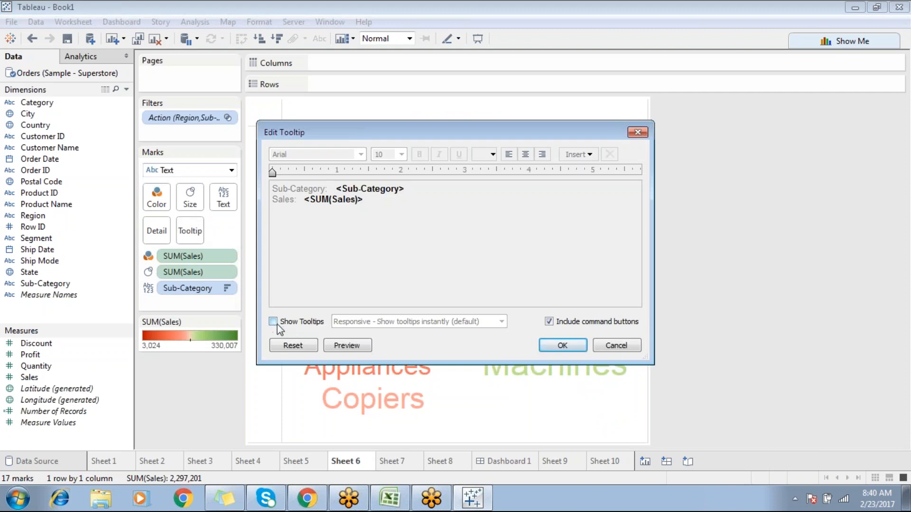
pyautogui.click(274, 322)
pyautogui.click(562, 346)
pyautogui.click(504, 462)
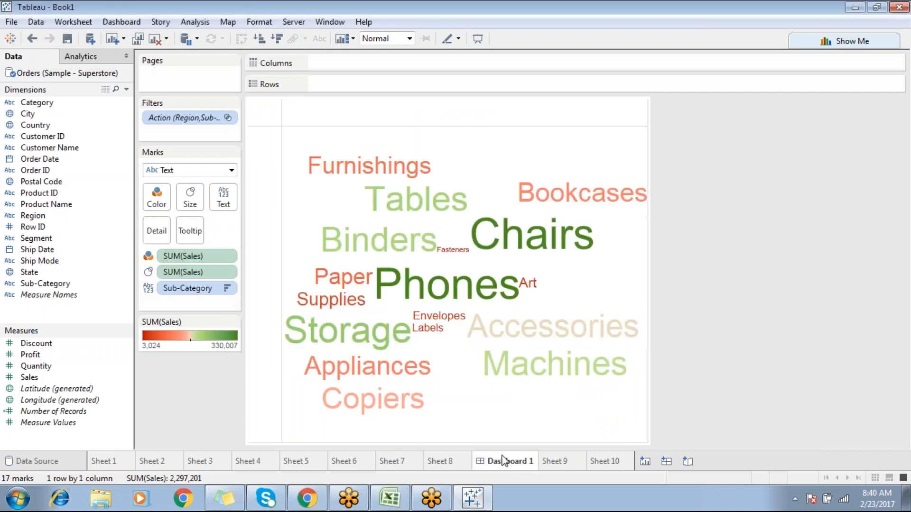
pyautogui.click(304, 161)
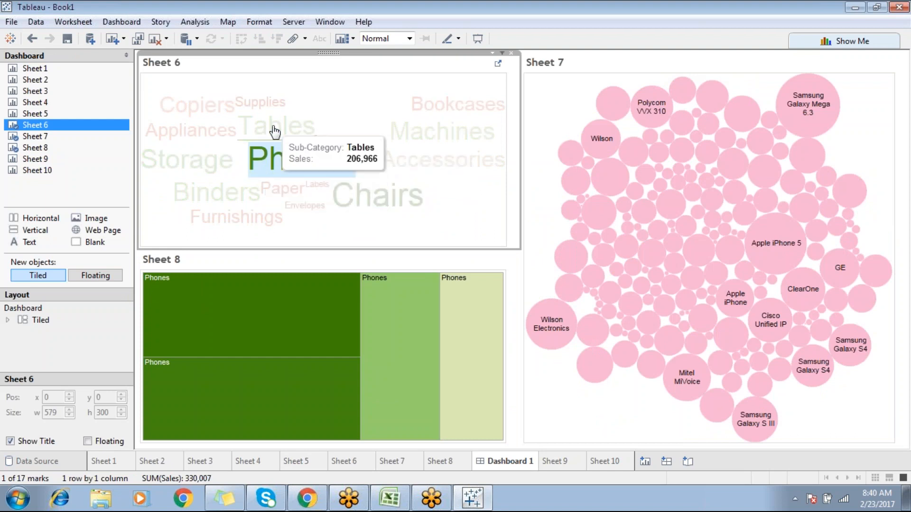
pyautogui.click(303, 130)
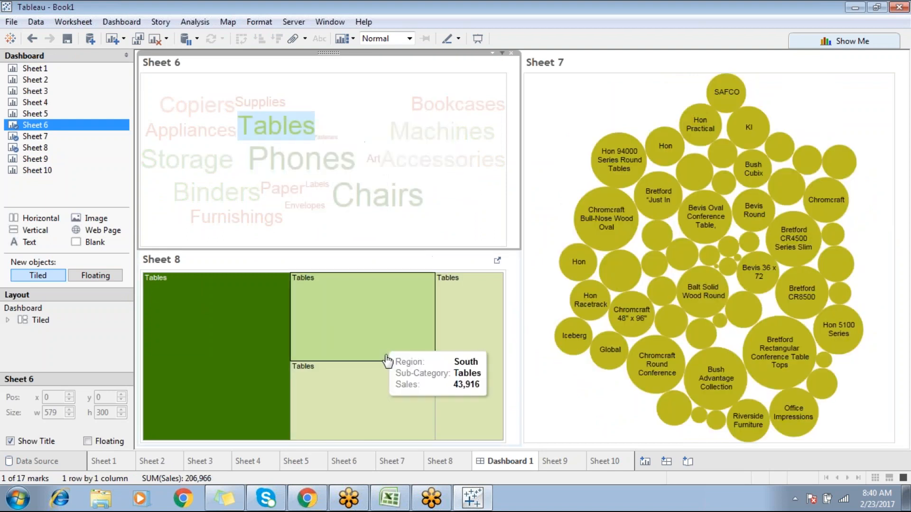
# Turn off tooltips for Sheet 6, check the word cloud on Dashboard 1 and clear the Tables selection
pyautogui.click(123, 126)
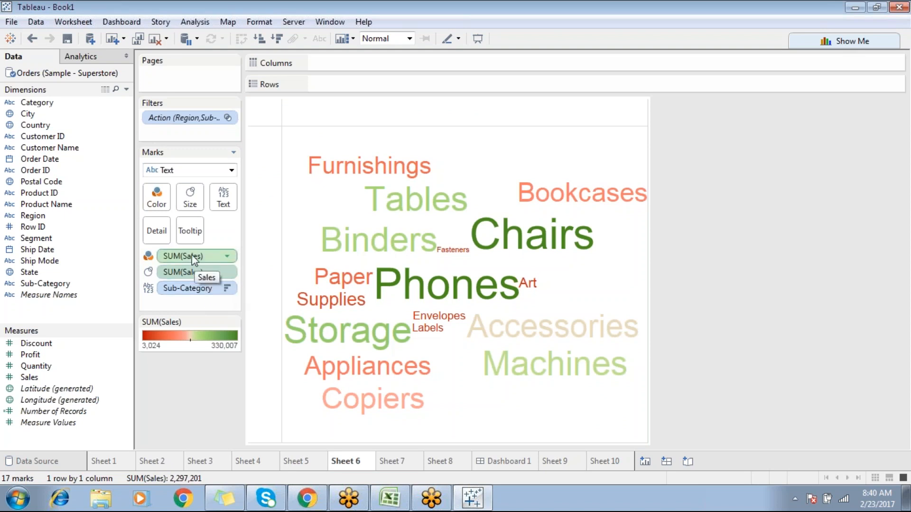
pyautogui.click(189, 235)
pyautogui.click(273, 322)
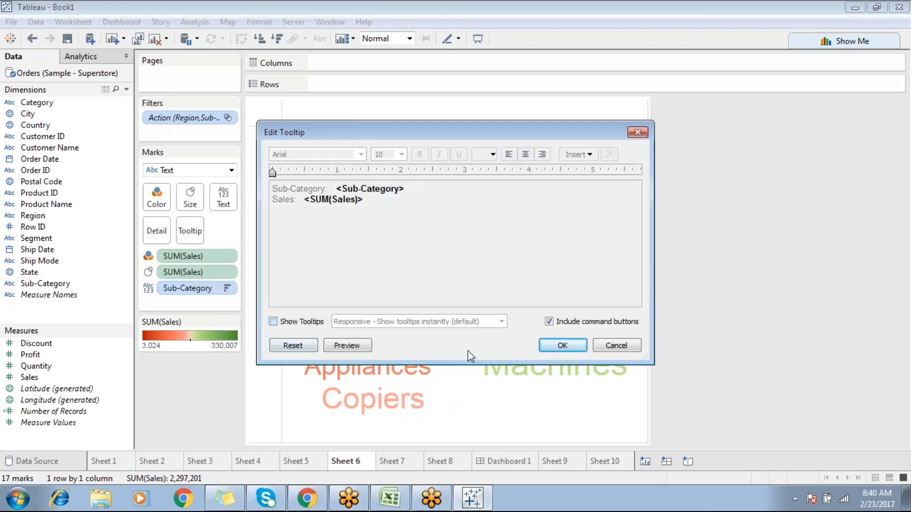
pyautogui.click(563, 346)
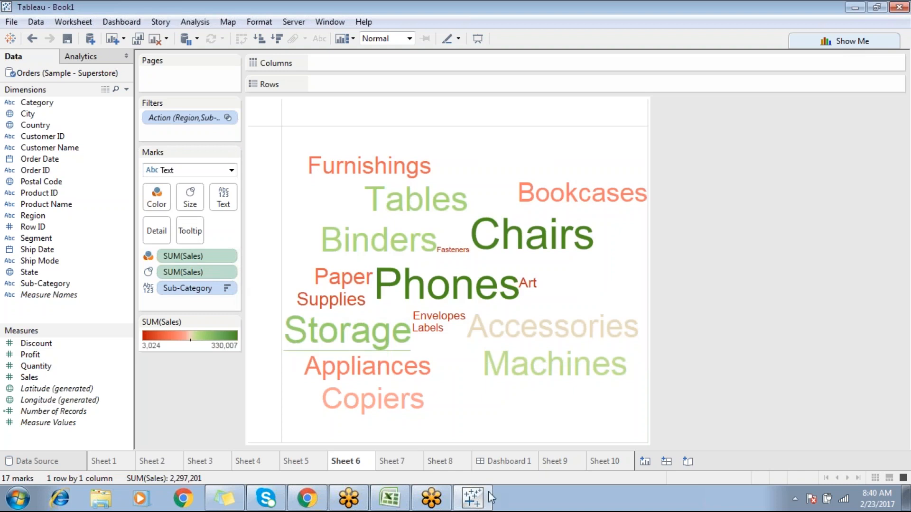
pyautogui.click(488, 465)
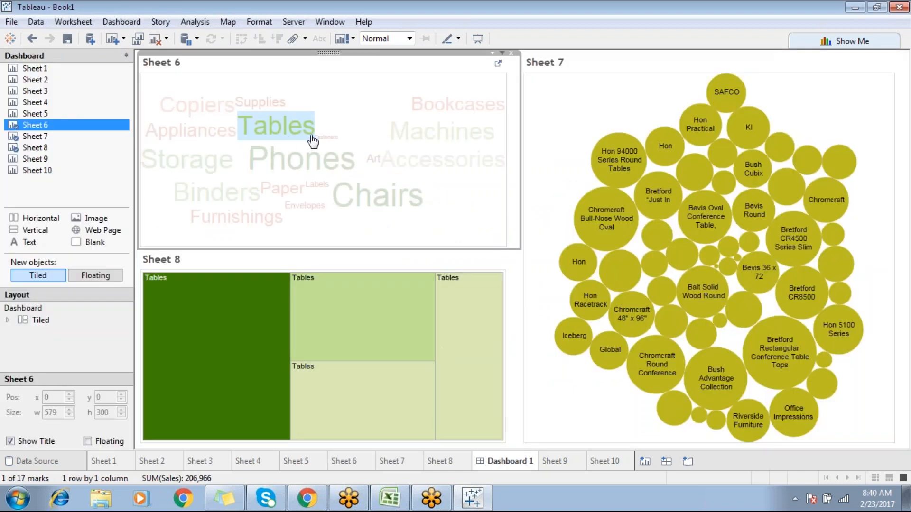
pyautogui.click(252, 127)
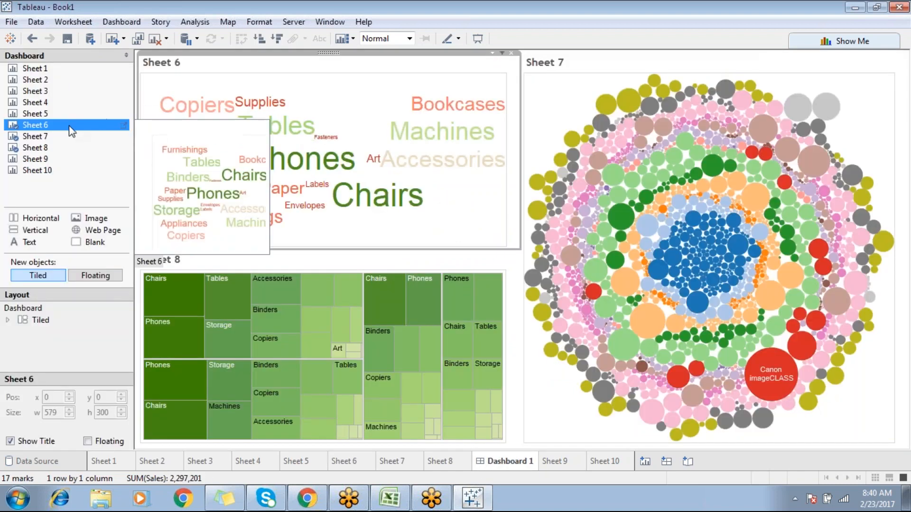
pyautogui.moveTo(47, 151)
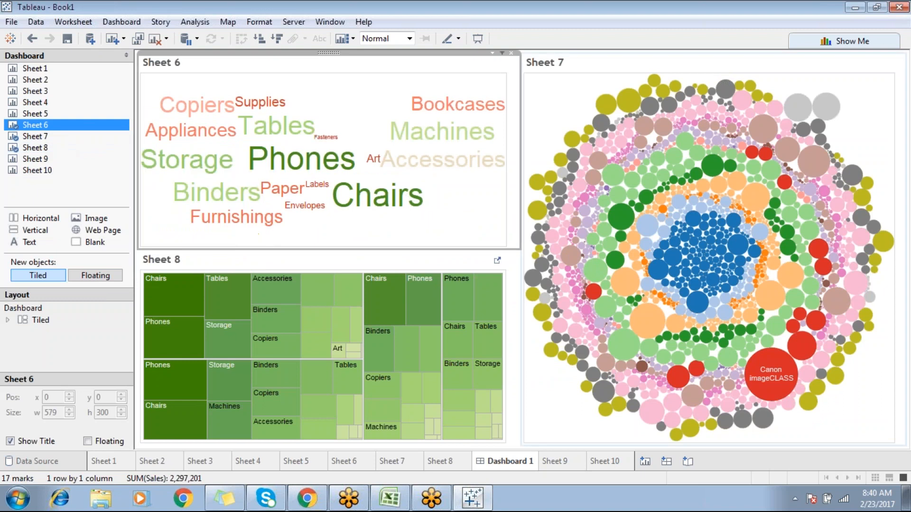
pyautogui.rightClick(503, 465)
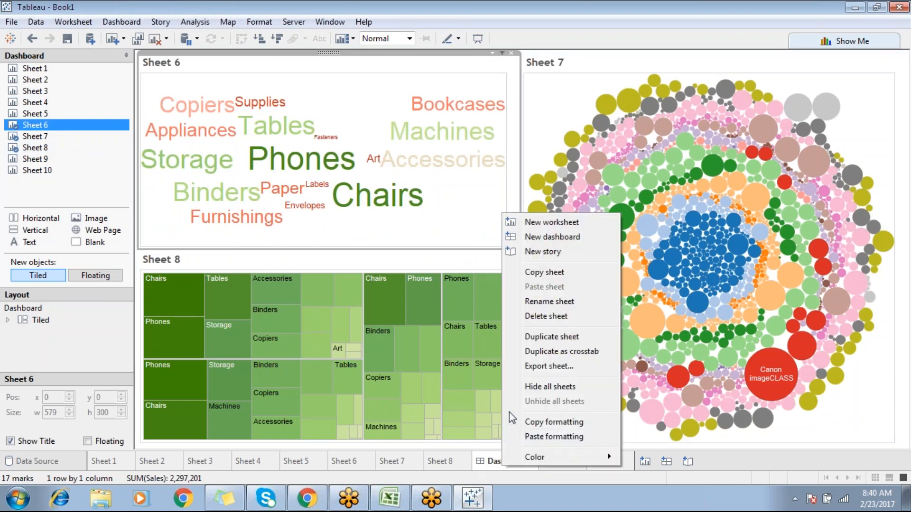
pyautogui.click(553, 350)
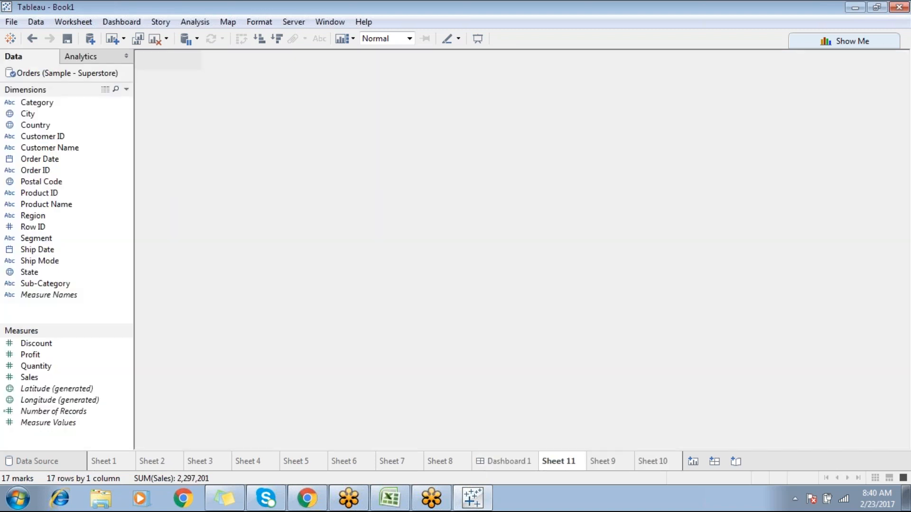
pyautogui.hotkey('ctrl', 'z')
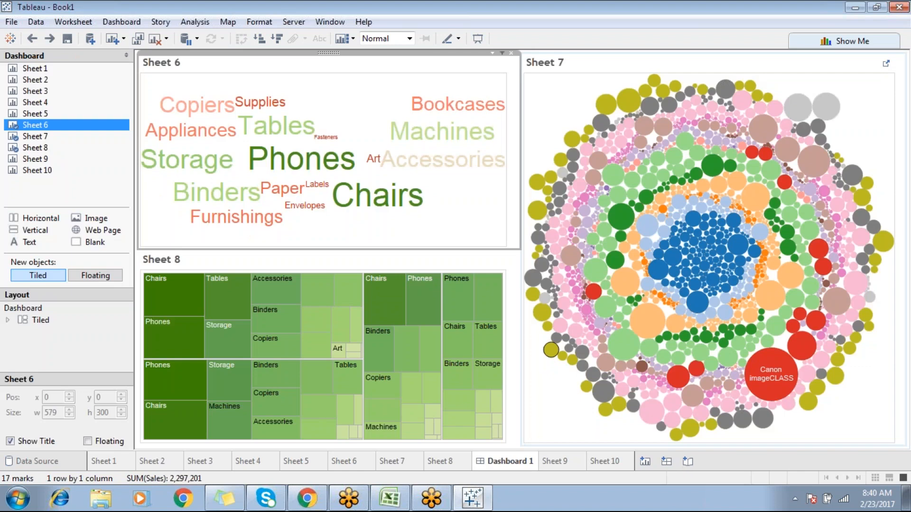
# Hide all worksheets used in Dashboard 1
pyautogui.rightClick(516, 462)
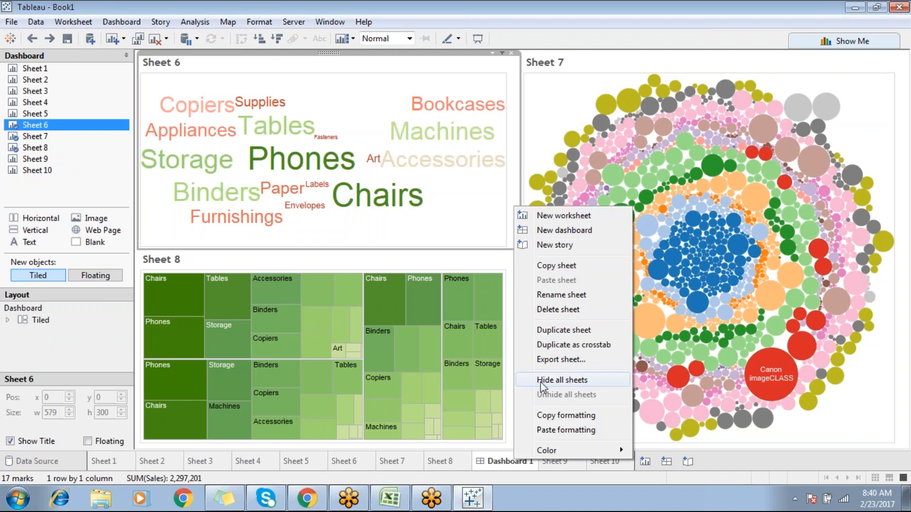
pyautogui.click(540, 382)
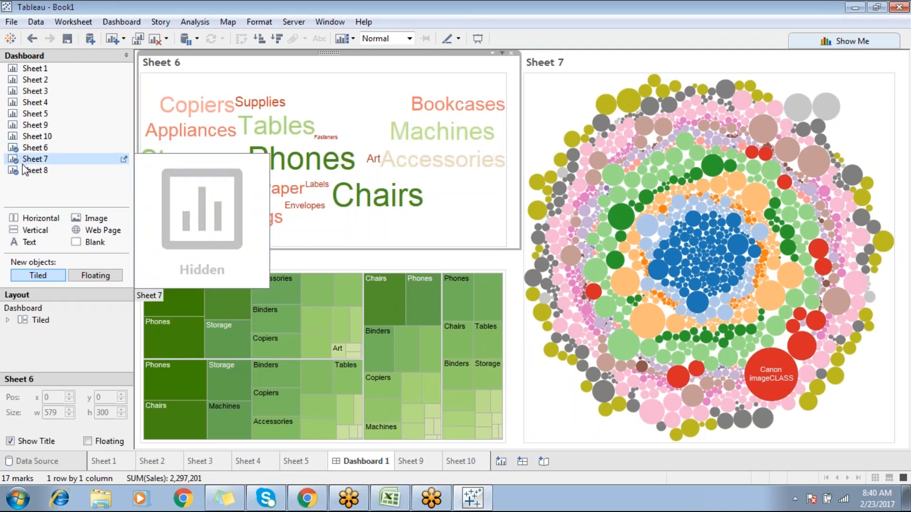
# Create a new dashboard with Sheets 1 and 2 stacked, Sheet 3 beside Sheet 2 and Sheet 4 beside Sheet 1
pyautogui.click(523, 461)
pyautogui.moveTo(34, 69); pyautogui.dragTo(138, 90)
pyautogui.moveTo(38, 85); pyautogui.dragTo(248, 102)
pyautogui.moveTo(33, 102); pyautogui.dragTo(266, 140)
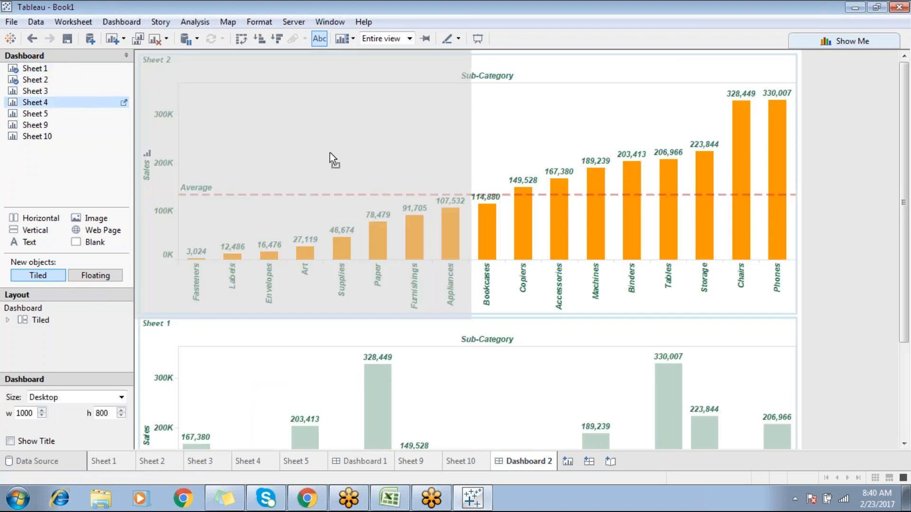
pyautogui.moveTo(405, 168); pyautogui.dragTo(405, 168)
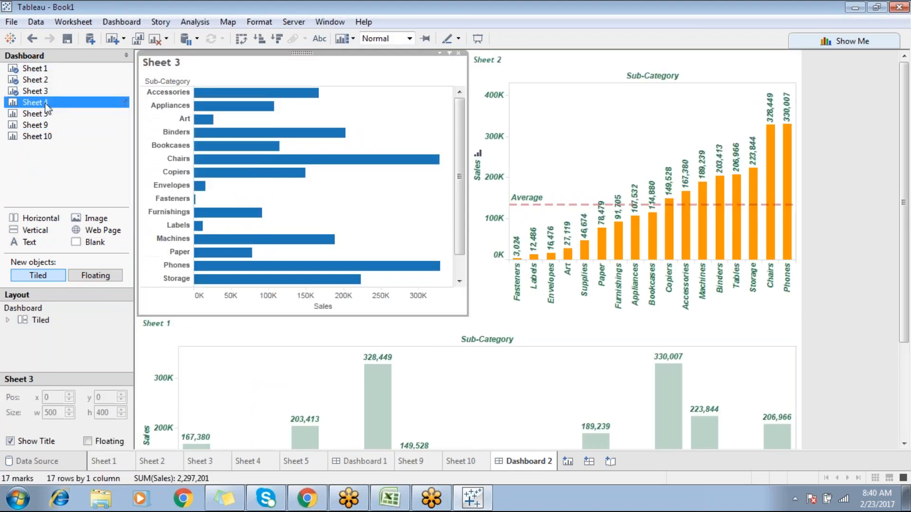
pyautogui.moveTo(133, 149); pyautogui.dragTo(225, 366)
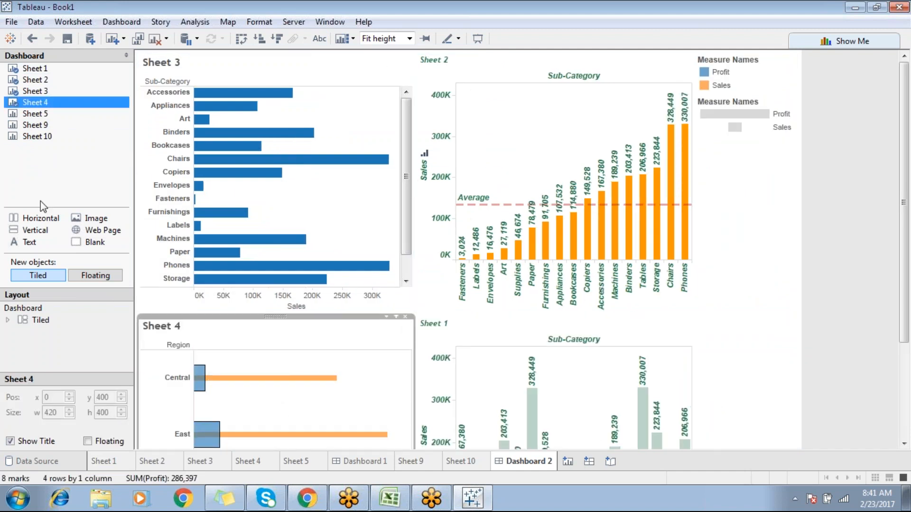
# Set Dashboard 2's size to Automatic
pyautogui.click(75, 332)
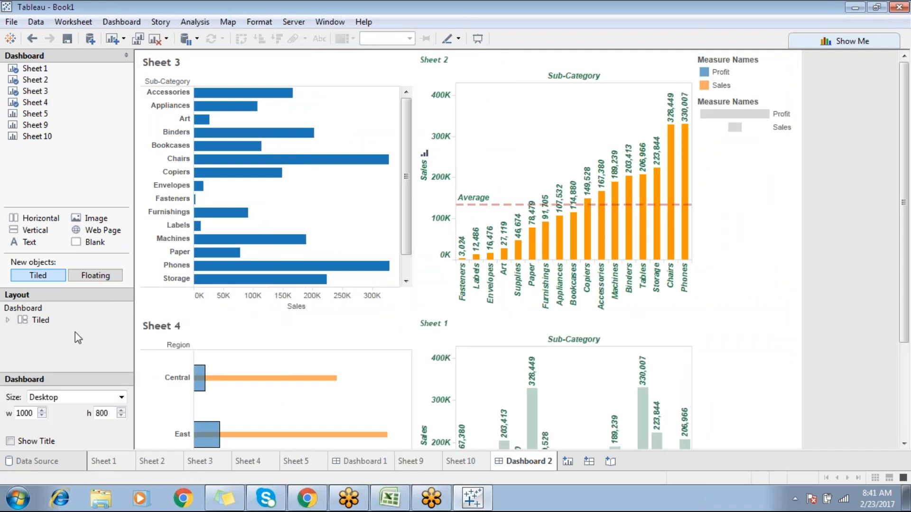
pyautogui.click(71, 397)
pyautogui.click(76, 169)
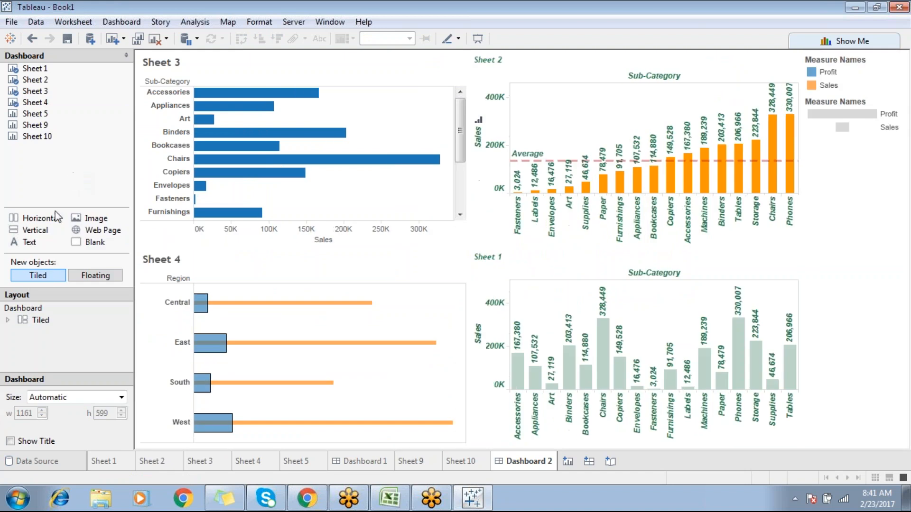
# Create a third, empty dashboard, and hide all worksheets used in Dashboard 2
pyautogui.moveTo(29, 117)
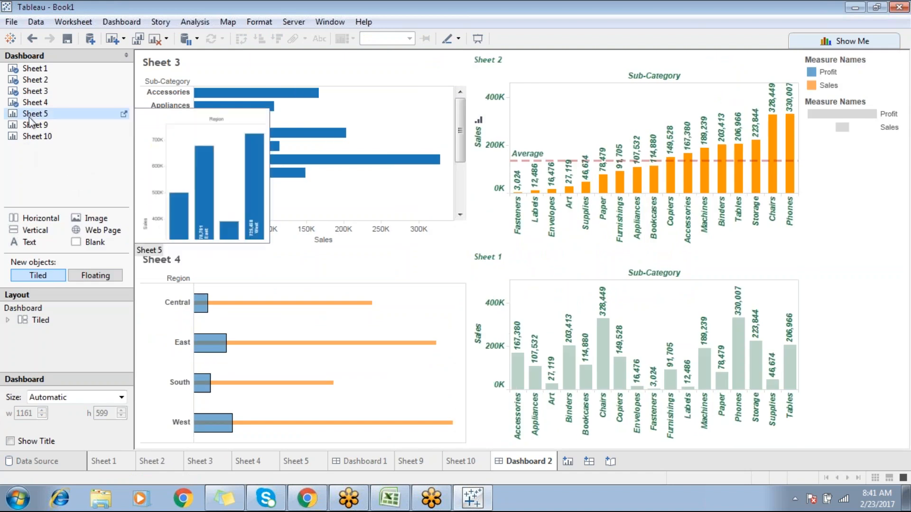
pyautogui.click(589, 462)
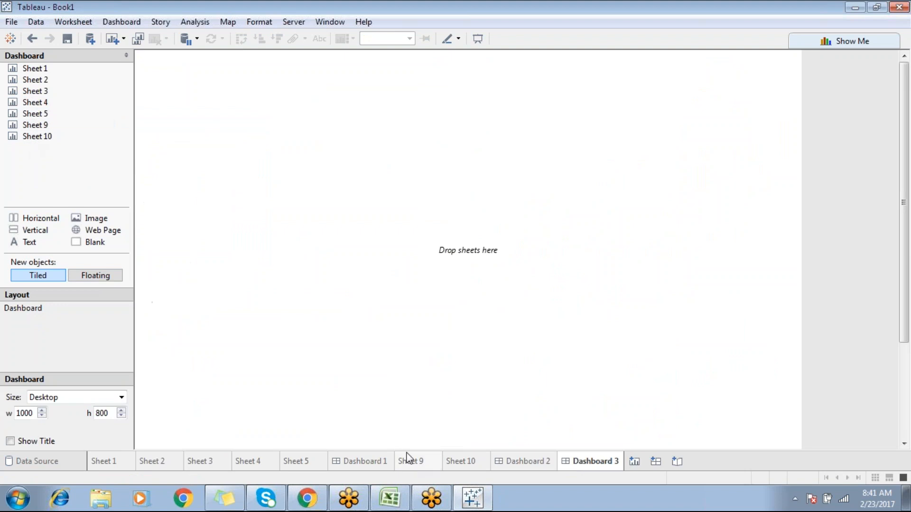
pyautogui.click(522, 467)
pyautogui.rightClick(522, 468)
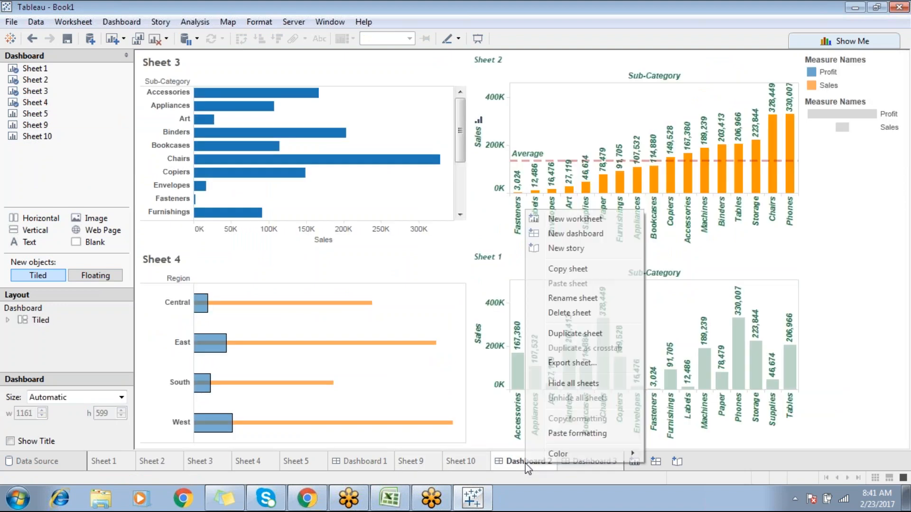
pyautogui.click(548, 383)
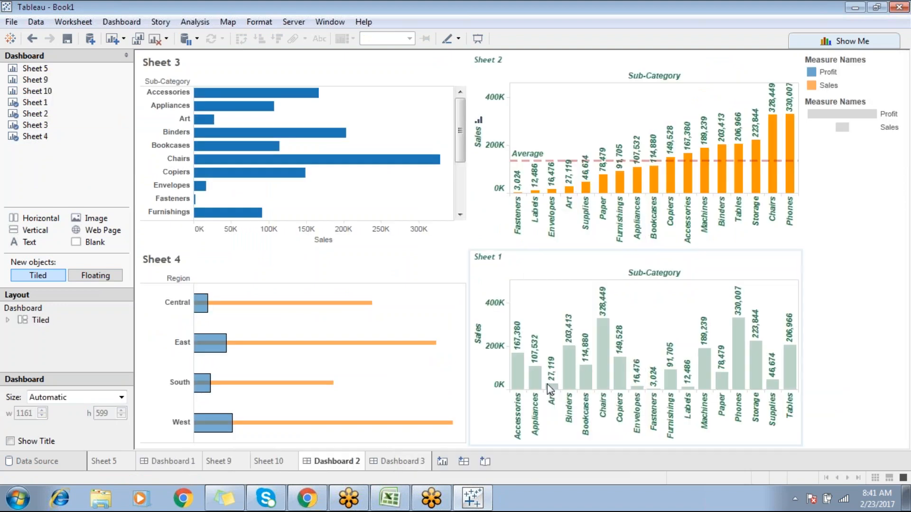
# Fill Dashboard 3 with Sheet 5, Sheet 9 above it and Sheet 10 between the two
pyautogui.click(418, 461)
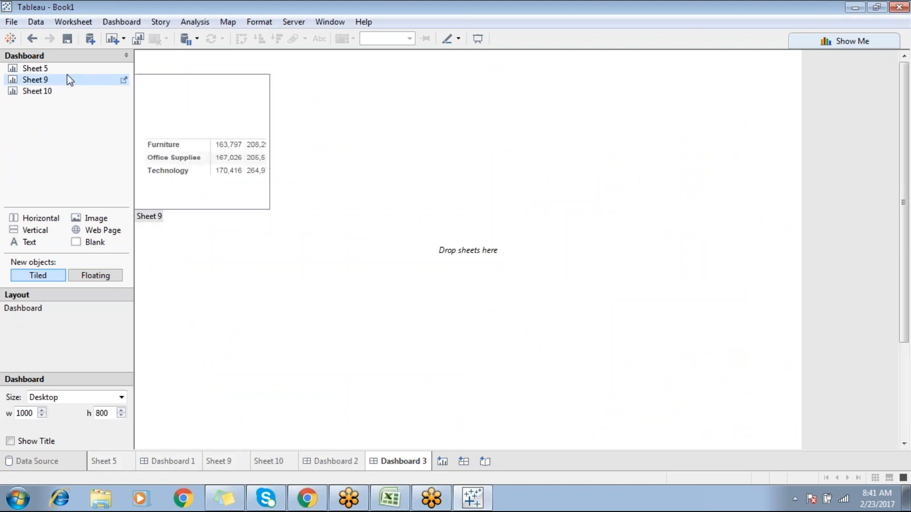
pyautogui.moveTo(47, 69); pyautogui.dragTo(270, 123)
pyautogui.moveTo(32, 77); pyautogui.dragTo(257, 86)
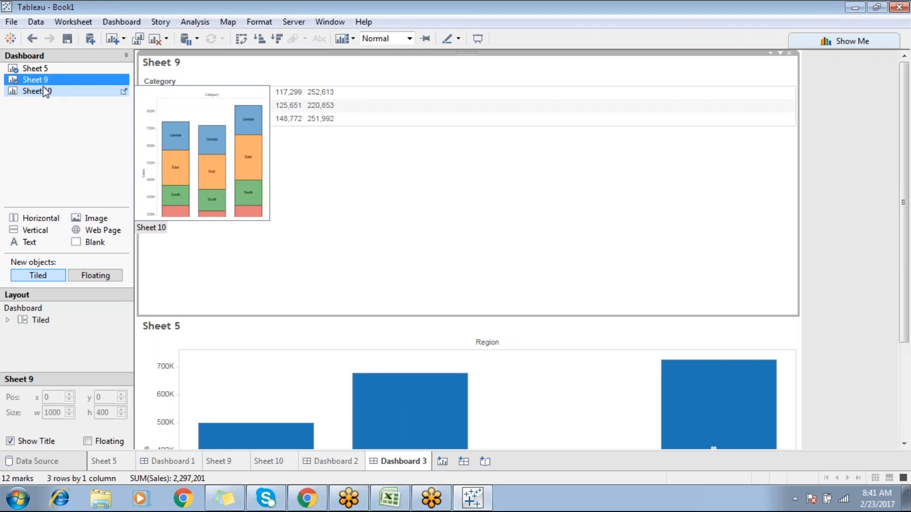
pyautogui.moveTo(45, 91); pyautogui.dragTo(466, 264)
pyautogui.moveTo(340, 246); pyautogui.dragTo(326, 238)
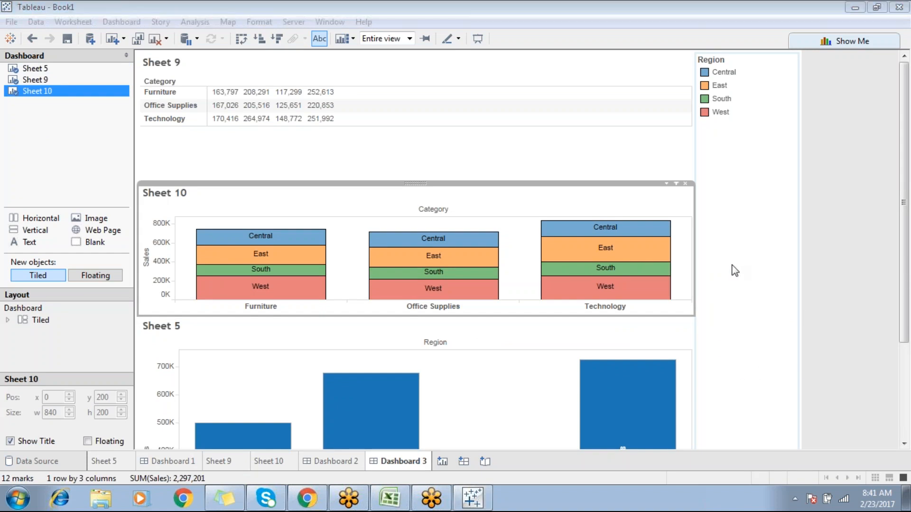
# Hide all worksheets used in Dashboard 3
pyautogui.click(398, 158)
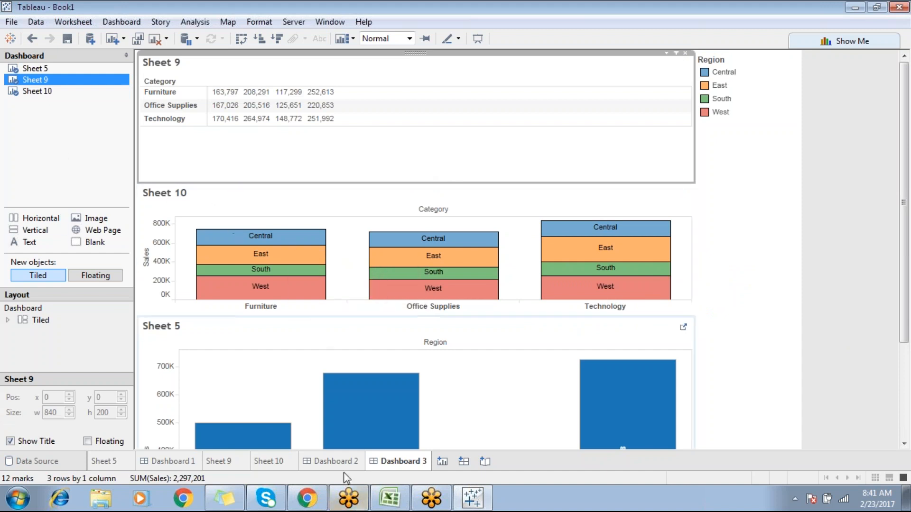
pyautogui.rightClick(399, 460)
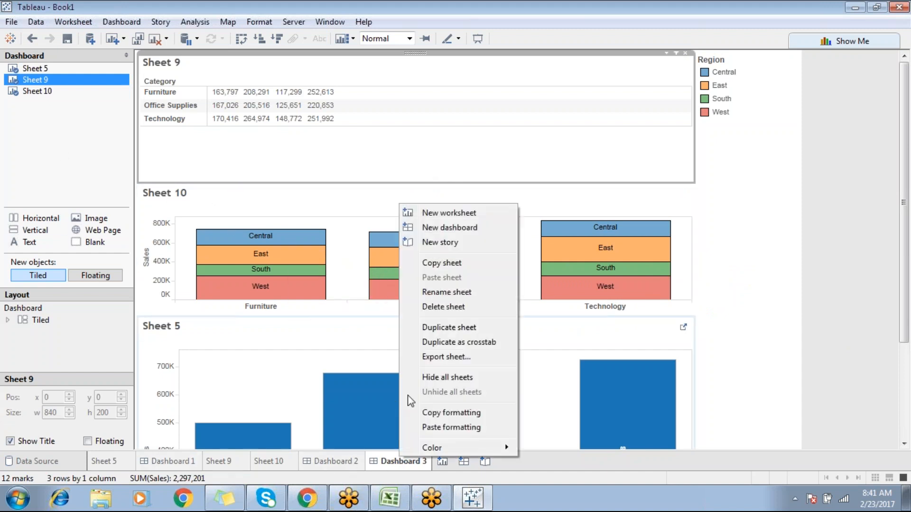
pyautogui.click(444, 378)
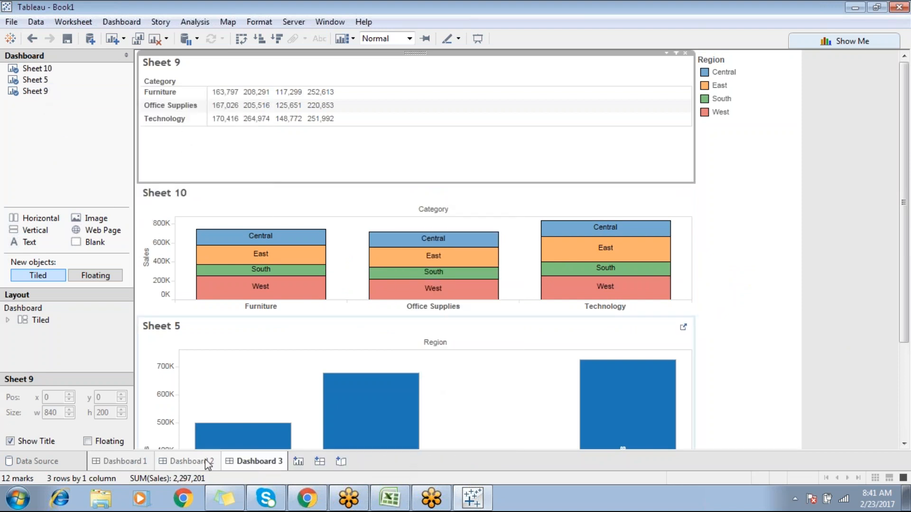
# Look through Dashboards 1, 2 and 3 and review the unhide option for Dashboard 2 without applying it
pyautogui.click(131, 462)
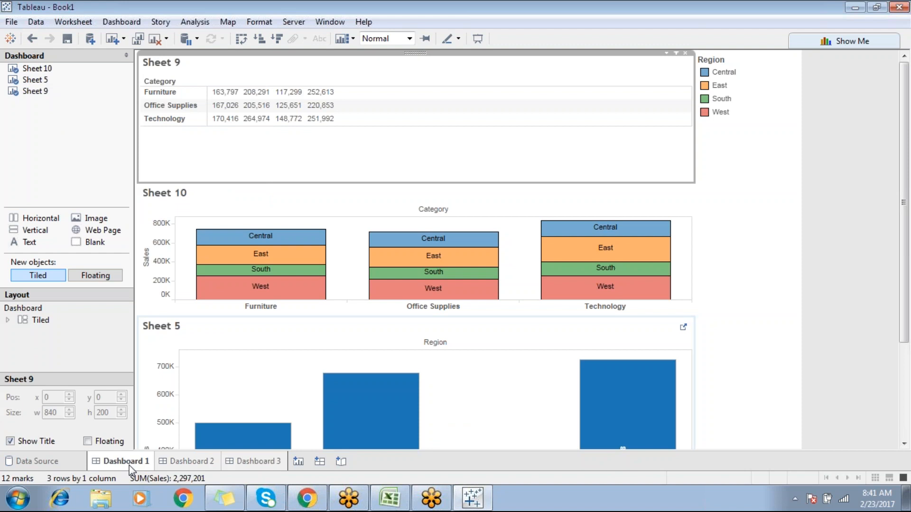
pyautogui.click(174, 463)
pyautogui.click(257, 464)
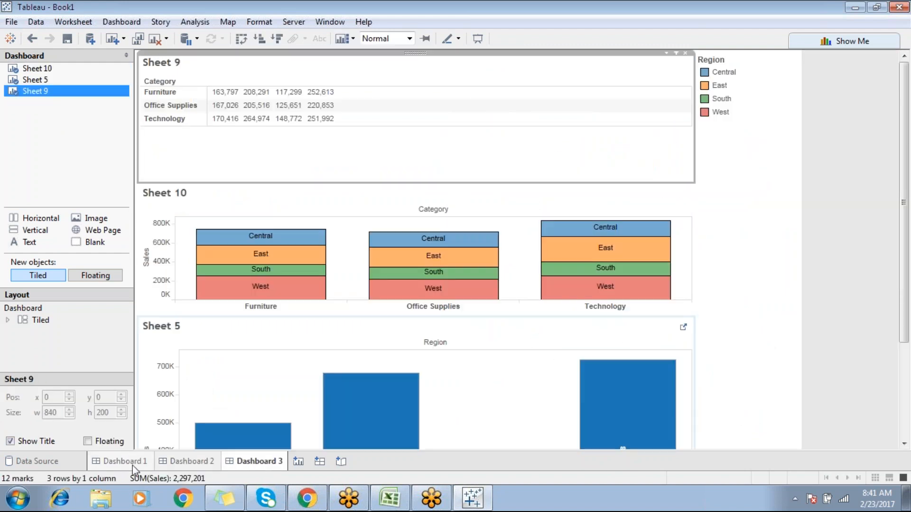
pyautogui.click(132, 465)
pyautogui.click(186, 463)
pyautogui.click(249, 465)
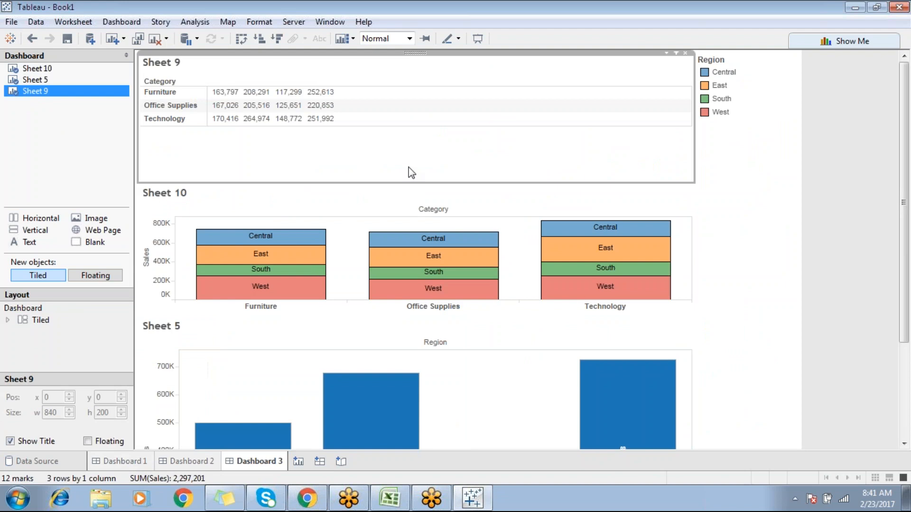
pyautogui.rightClick(183, 459)
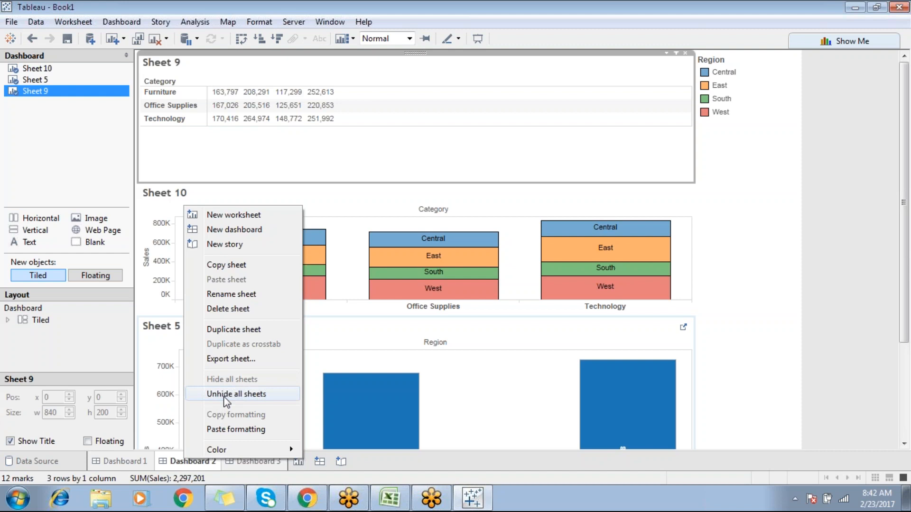
pyautogui.click(427, 462)
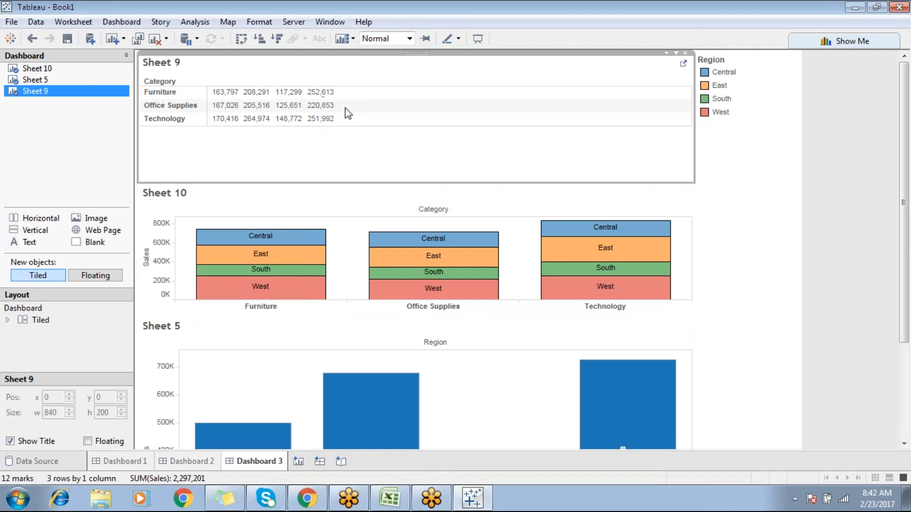
# Go to the hidden Sheet 9 from Dashboard 3, replace Region with Sub-Category on Detail, and return to Dashboard 3
pyautogui.moveTo(125, 92)
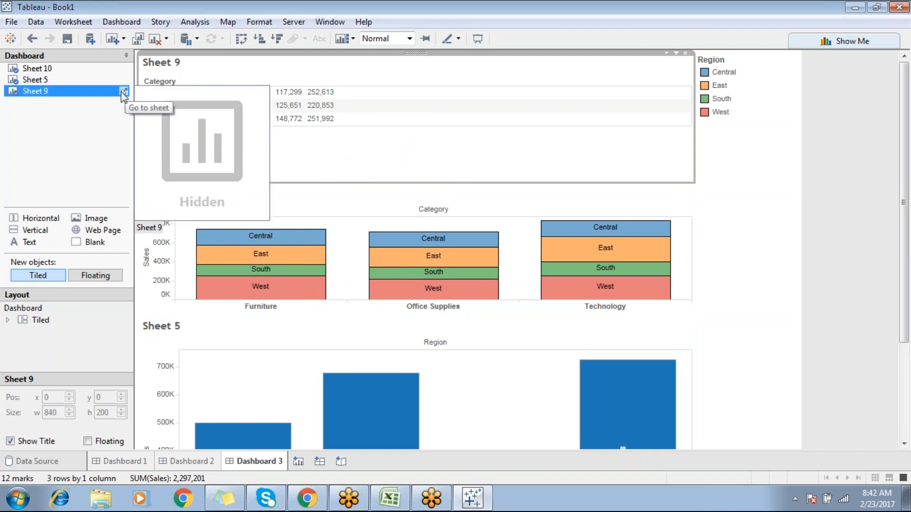
pyautogui.click(123, 92)
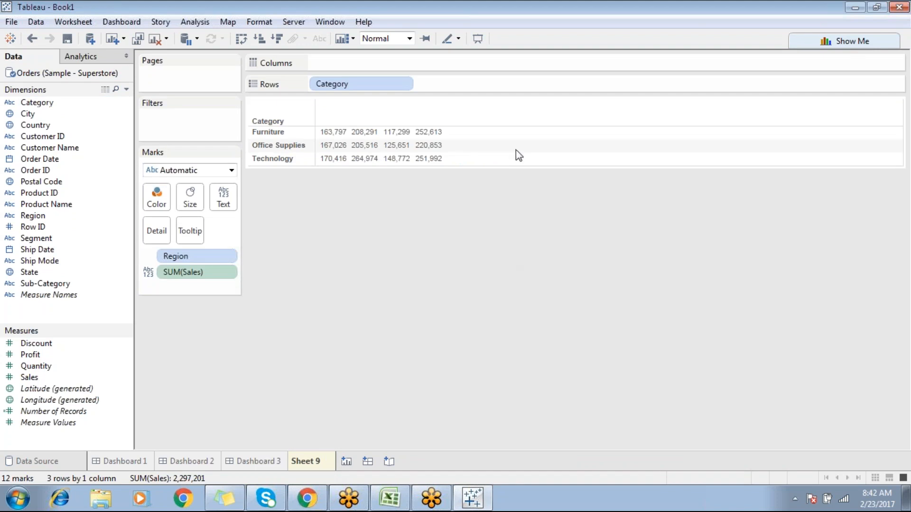
pyautogui.moveTo(359, 148)
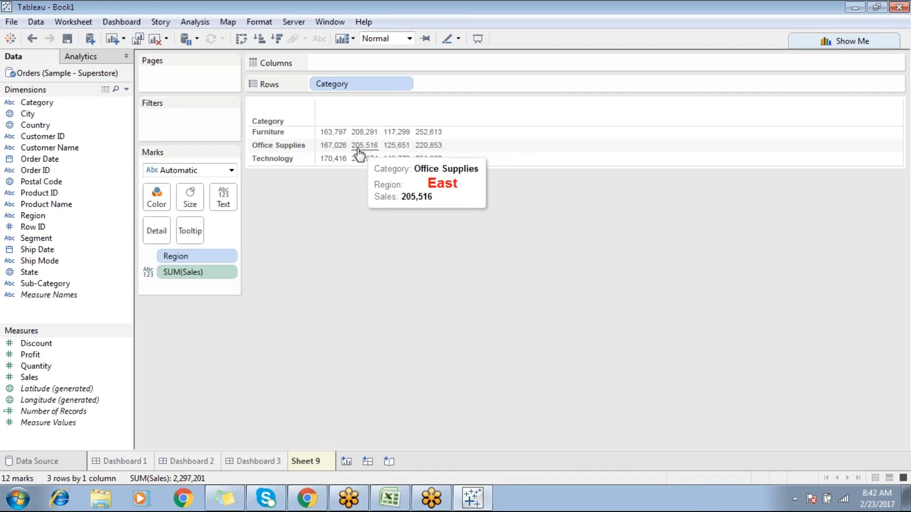
pyautogui.moveTo(200, 257); pyautogui.dragTo(326, 325)
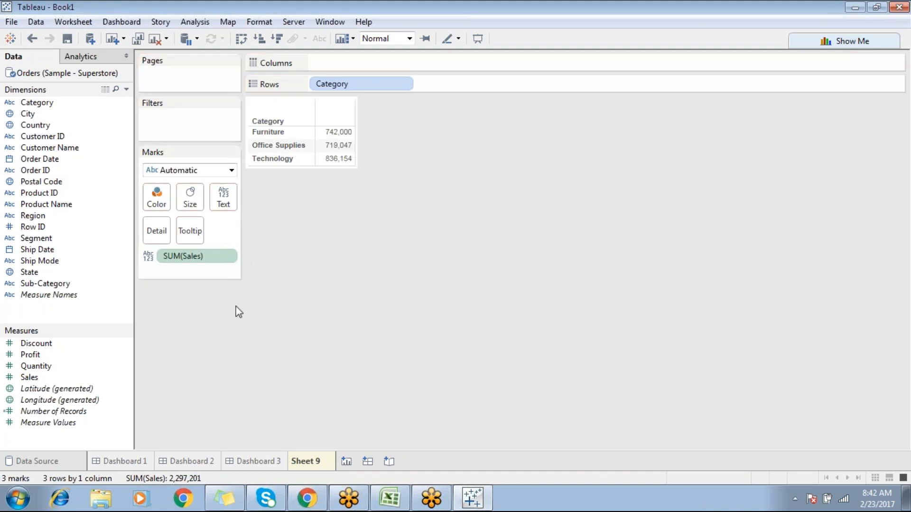
pyautogui.moveTo(55, 284); pyautogui.dragTo(157, 231)
pyautogui.click(250, 463)
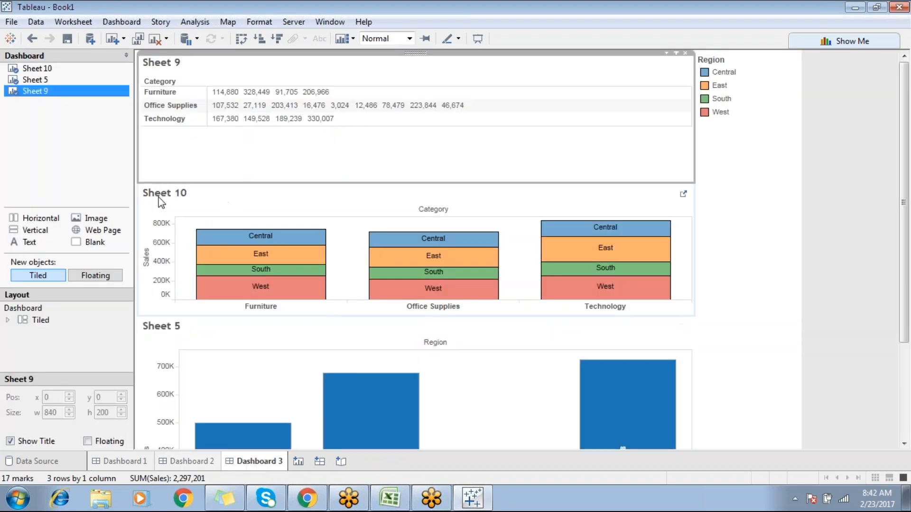
# Unhide all sheets used in Dashboard 3, Dashboard 2 and Dashboard 1
pyautogui.click(59, 129)
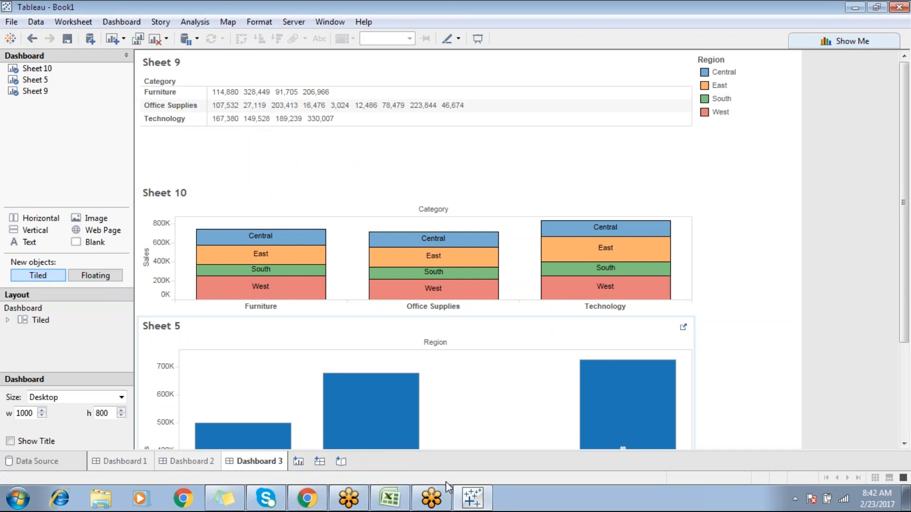
pyautogui.rightClick(264, 463)
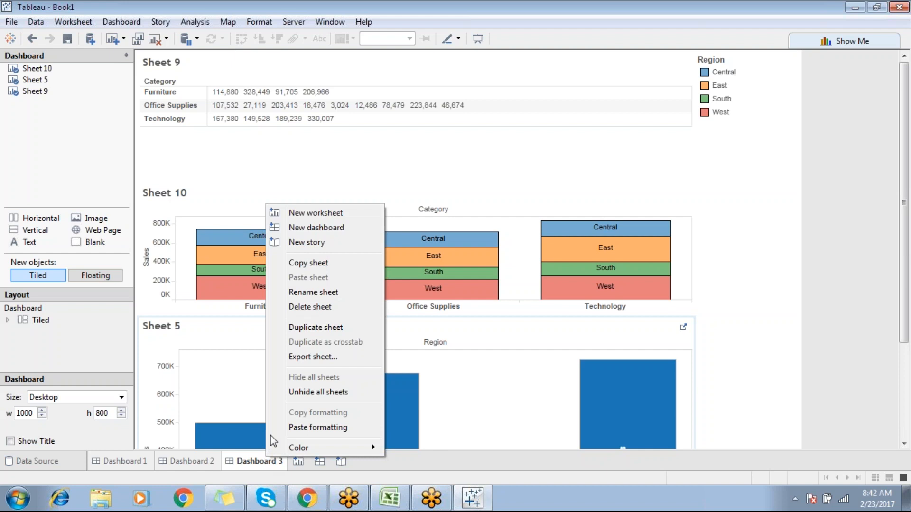
pyautogui.click(303, 392)
pyautogui.rightClick(187, 463)
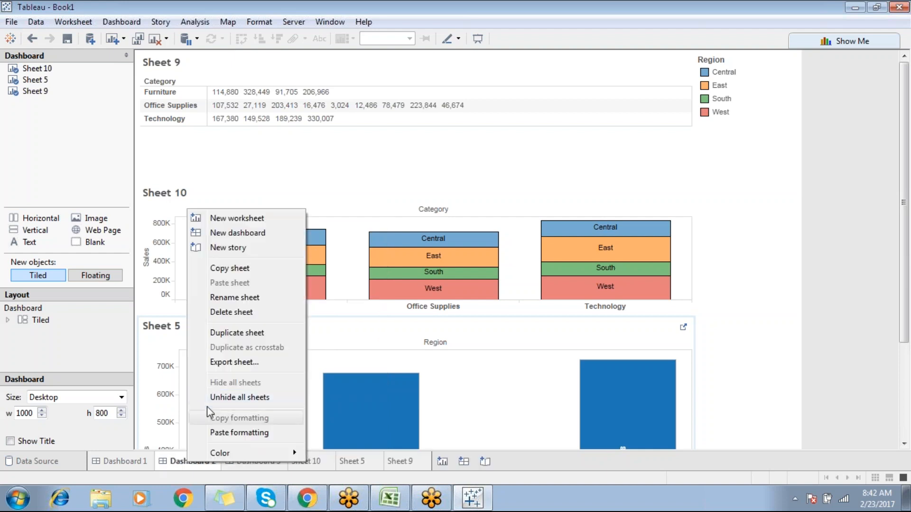
pyautogui.click(209, 400)
pyautogui.rightClick(127, 462)
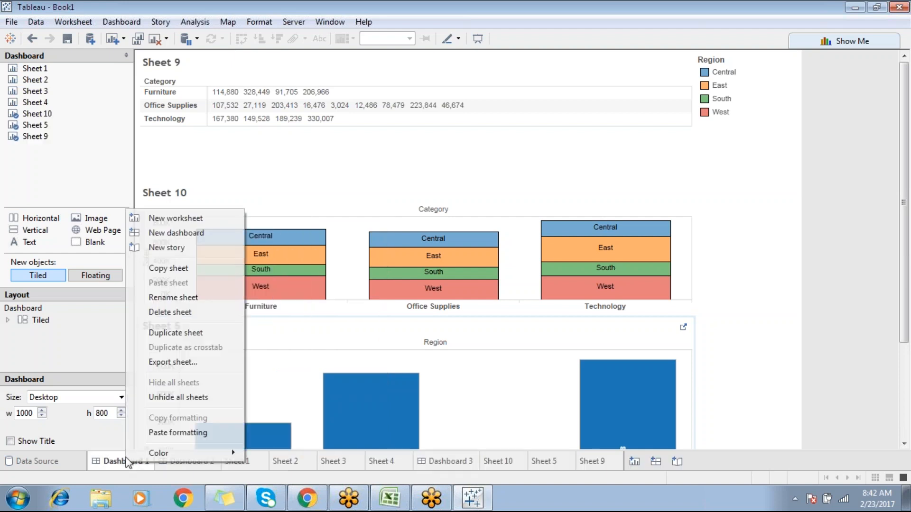
pyautogui.click(151, 400)
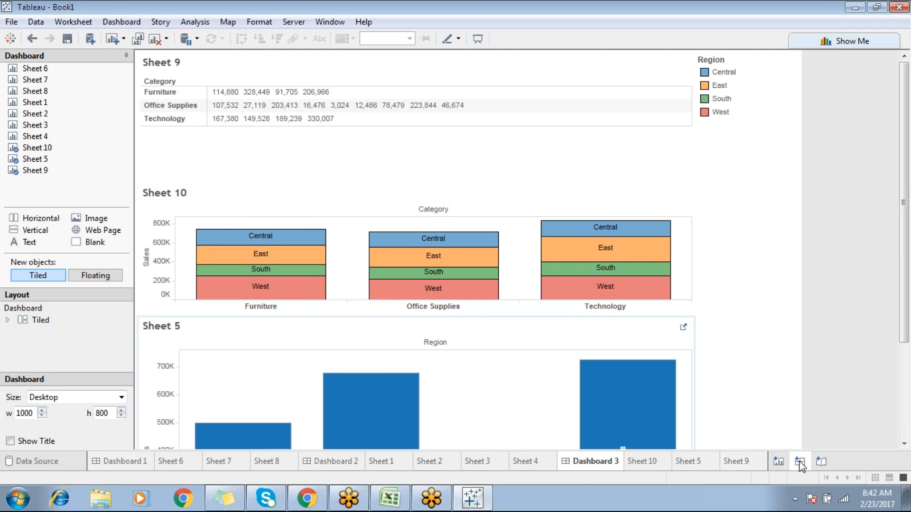
# Create a new dashboard and fill it with Sheets 6, 7, 8, 1, 2 and 3
pyautogui.click(799, 463)
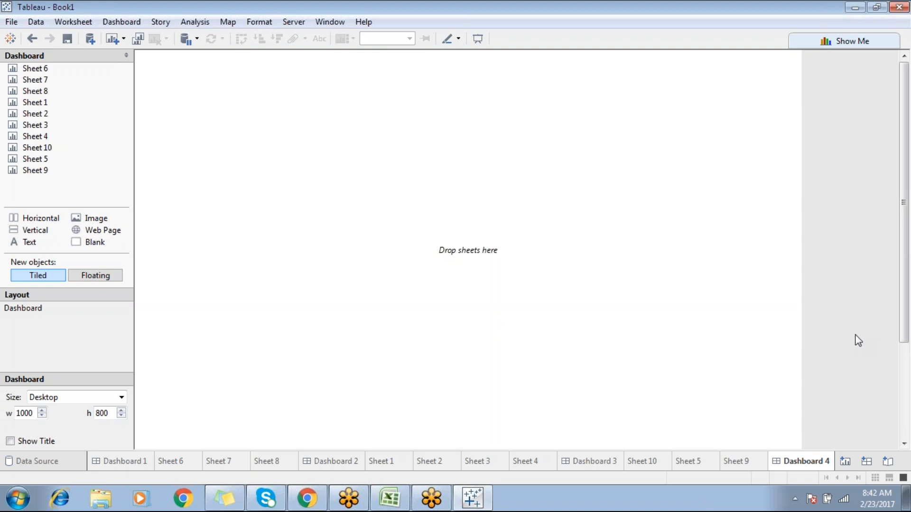
pyautogui.moveTo(116, 69); pyautogui.dragTo(200, 124)
pyautogui.moveTo(30, 80); pyautogui.dragTo(223, 90)
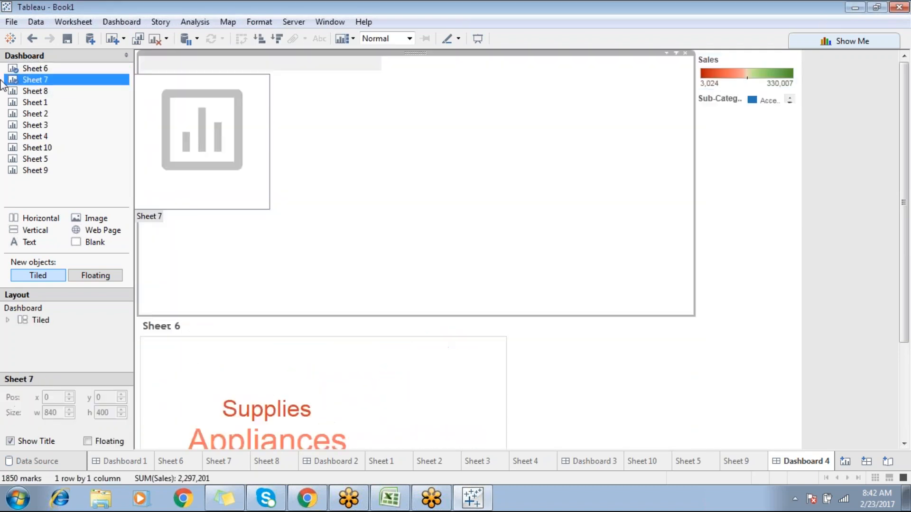
pyautogui.moveTo(29, 90); pyautogui.dragTo(672, 373)
pyautogui.moveTo(35, 113); pyautogui.dragTo(195, 147)
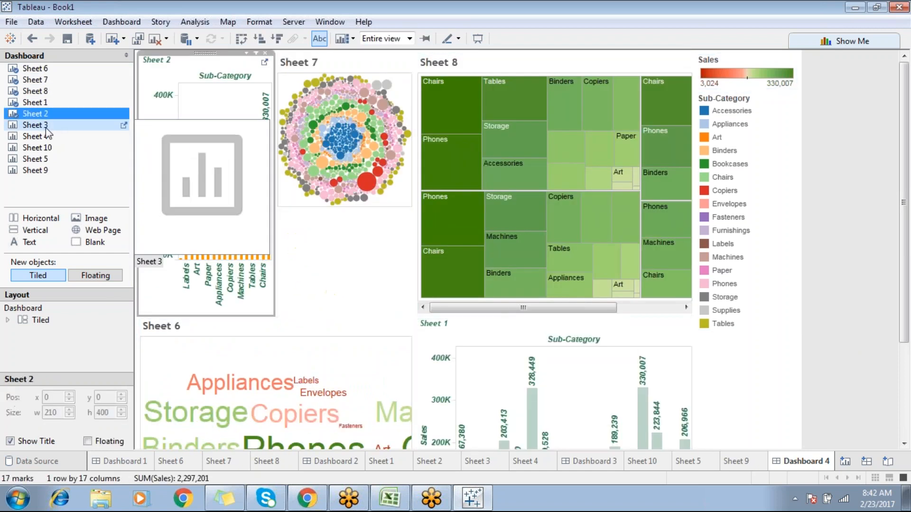
pyautogui.moveTo(55, 126)
pyautogui.mouseDown()
pyautogui.moveTo(356, 252)
pyautogui.moveTo(351, 271)
pyautogui.mouseUp()
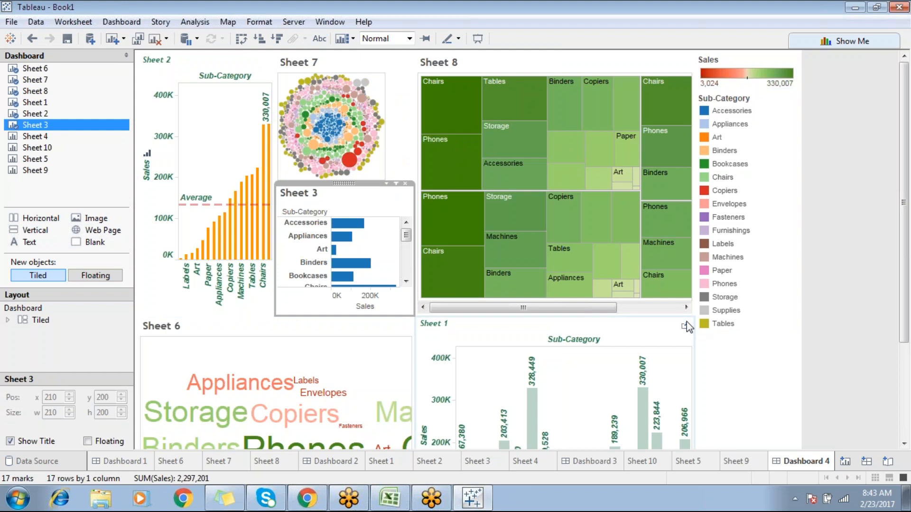
# Switch to the Excel notes, point out the Sheet entry in D6 of the Sheet, Dashboards, Story list, and return to Tableau
pyautogui.click(390, 498)
pyautogui.click(170, 199)
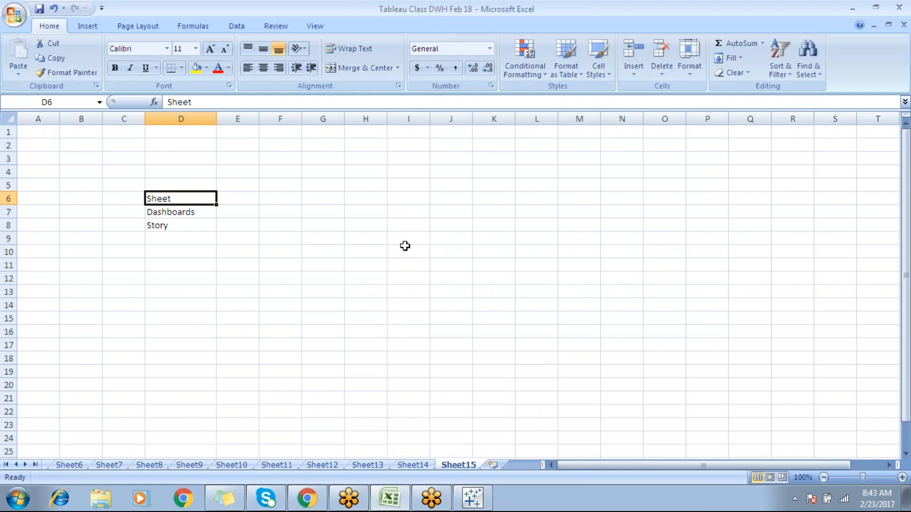
pyautogui.click(464, 501)
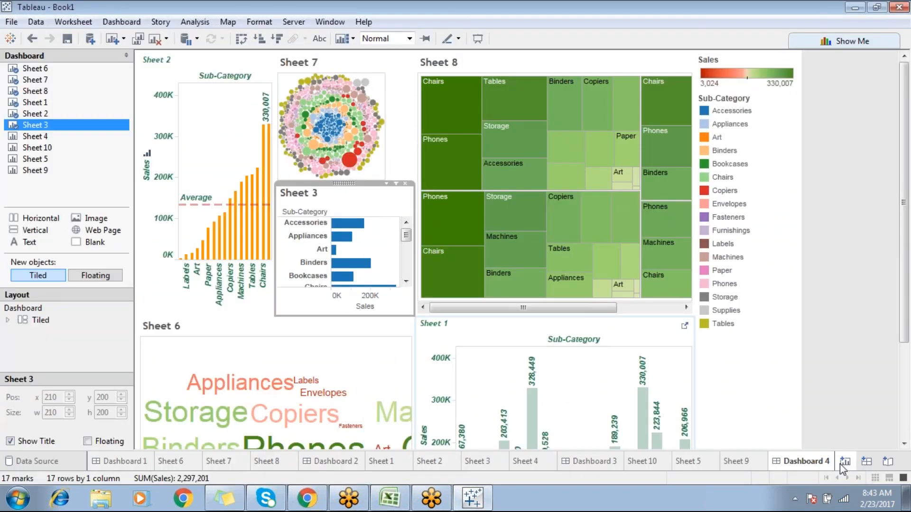
# Add a new blank worksheet, and look through Sheets 7, 2, 3 and 4
pyautogui.click(843, 461)
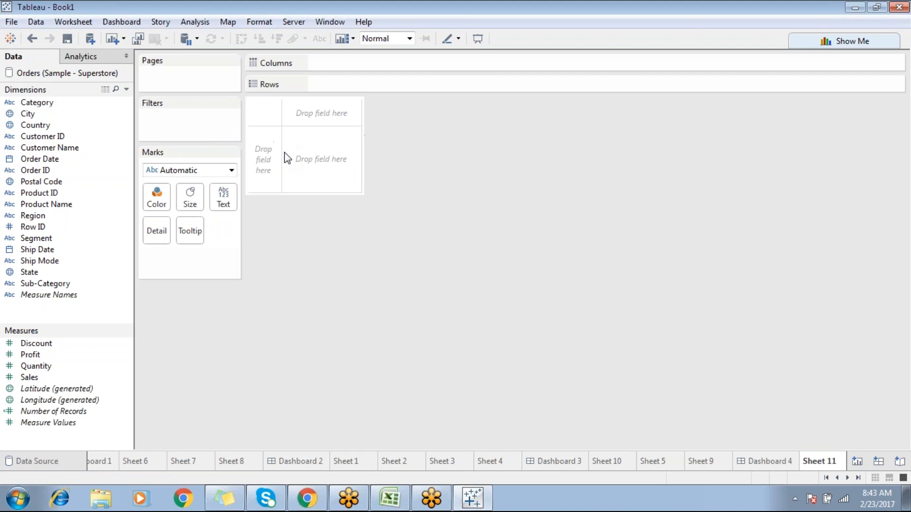
pyautogui.click(185, 460)
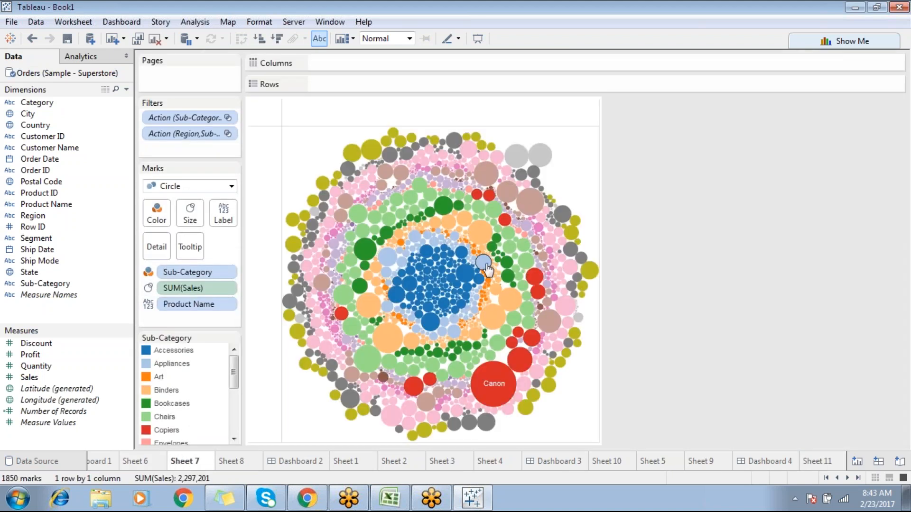
pyautogui.click(396, 463)
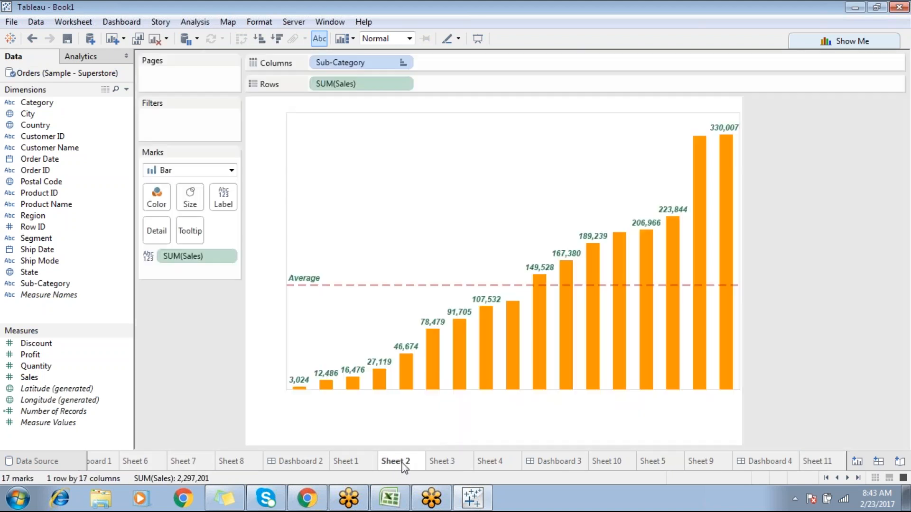
pyautogui.click(442, 463)
pyautogui.click(488, 462)
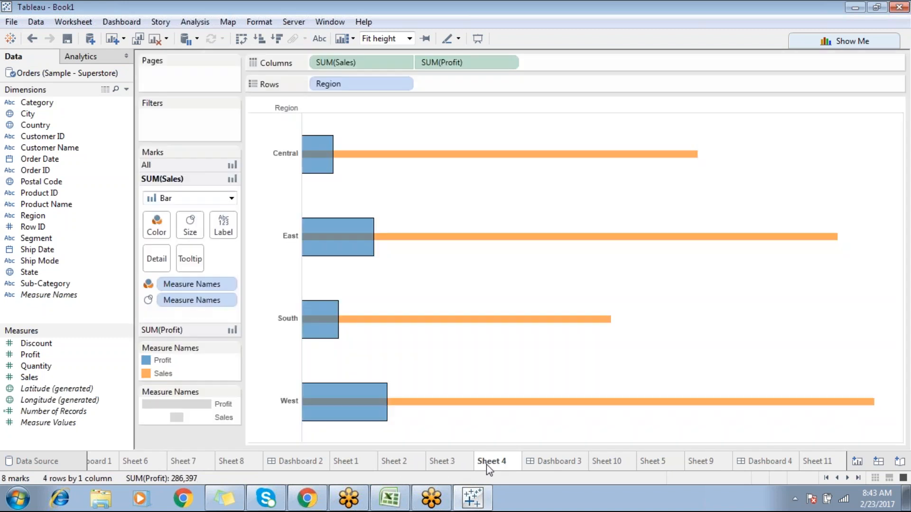
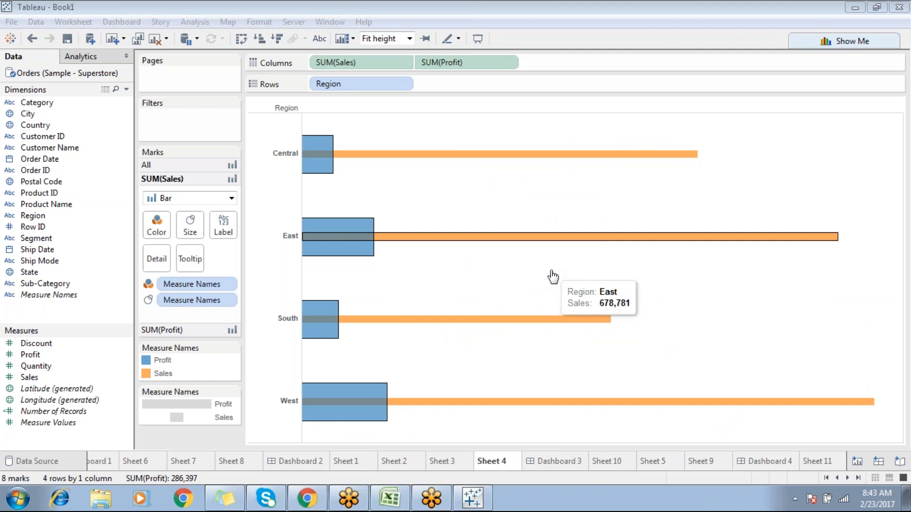
# In a new Chrome tab, search for cricinfo, open the ESPNcricinfo site and close its advertisement
pyautogui.click(325, 501)
pyautogui.click(527, 10)
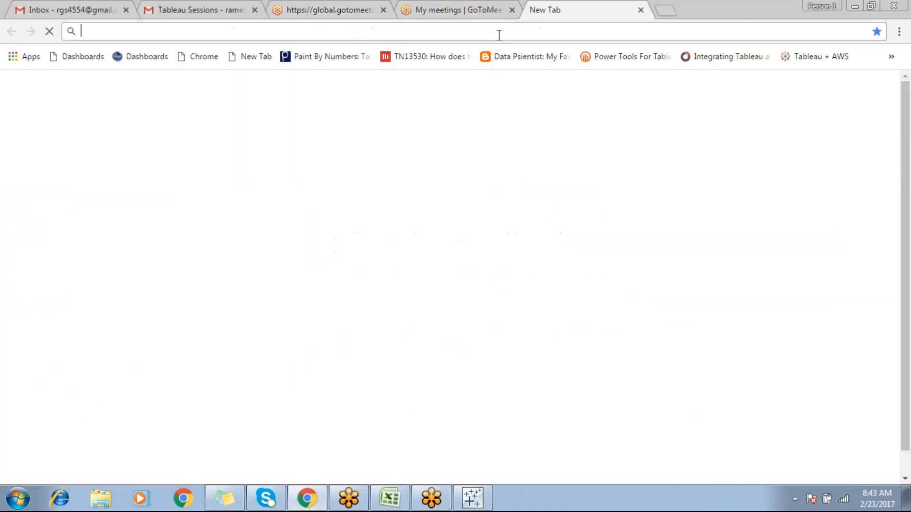
pyautogui.write('cricinf')
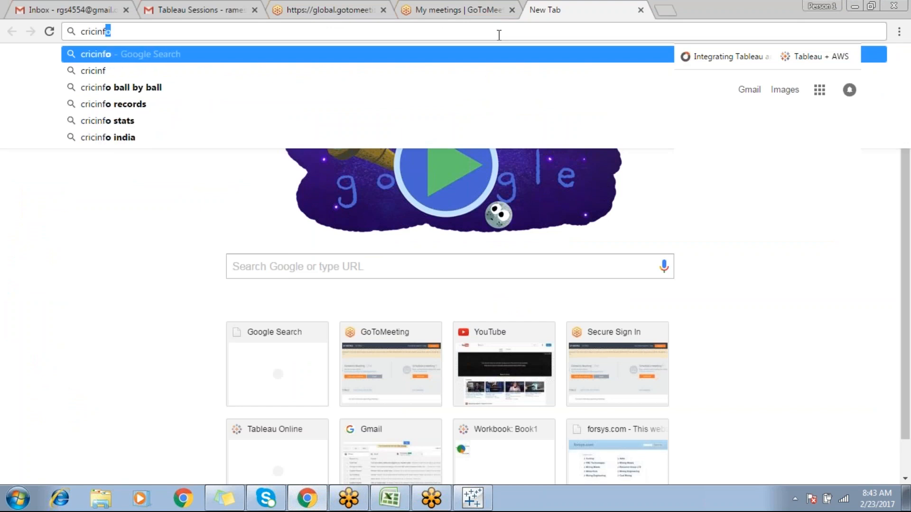
pyautogui.press('Return')
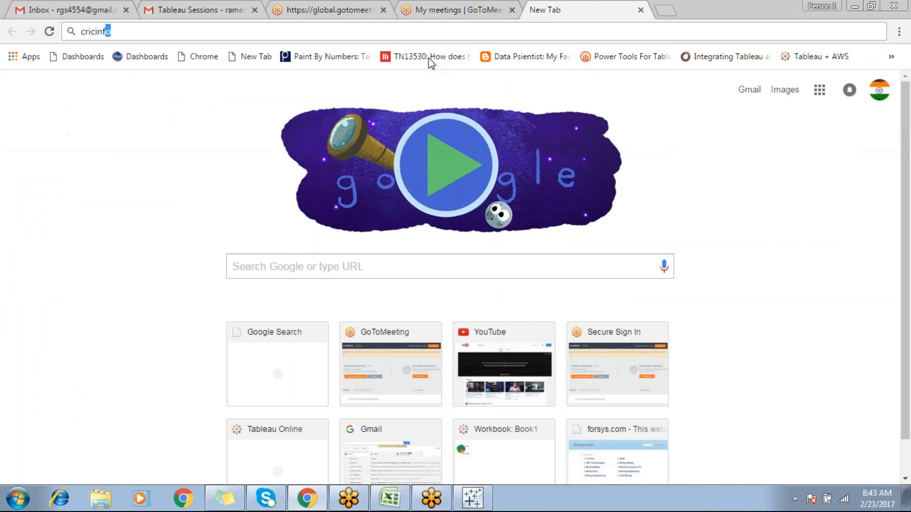
pyautogui.click(228, 176)
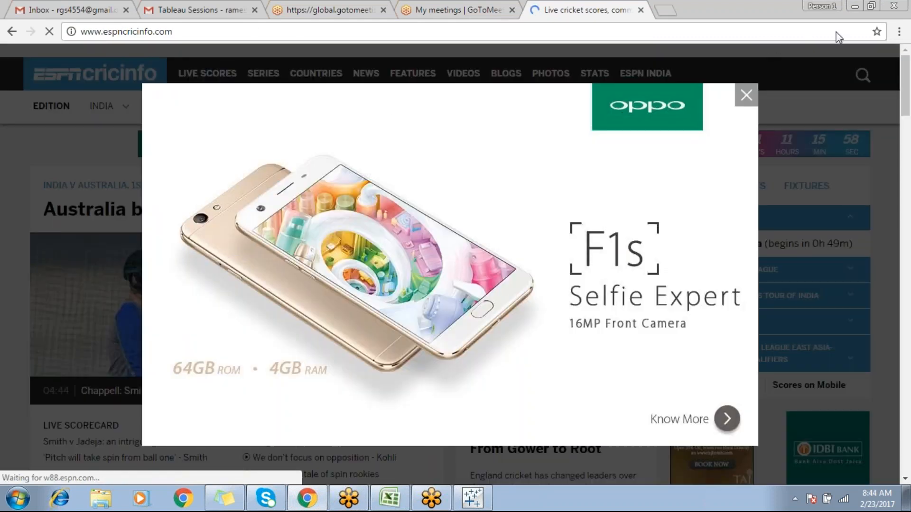
pyautogui.click(748, 97)
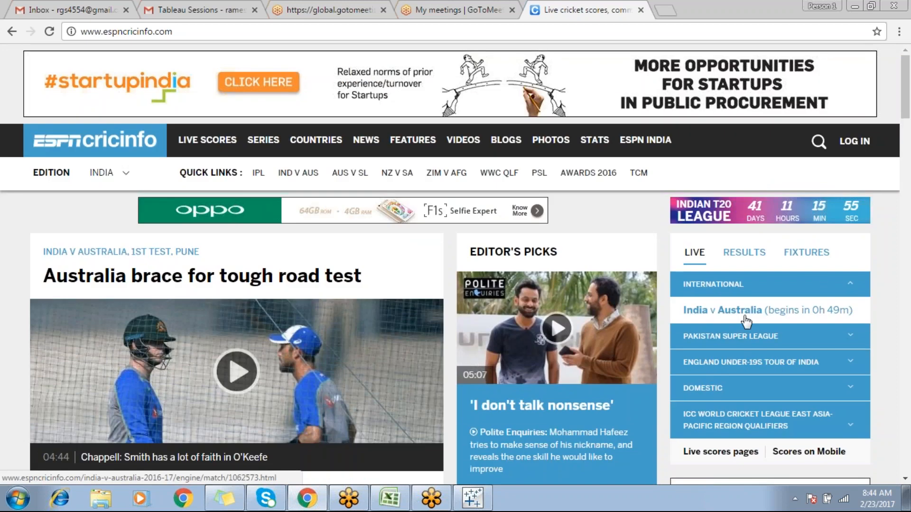
# Open the England Under-19s tour of India match, review its summary, full scorecard and statistics, and return to Tableau
pyautogui.scroll(-1, 742, 304)
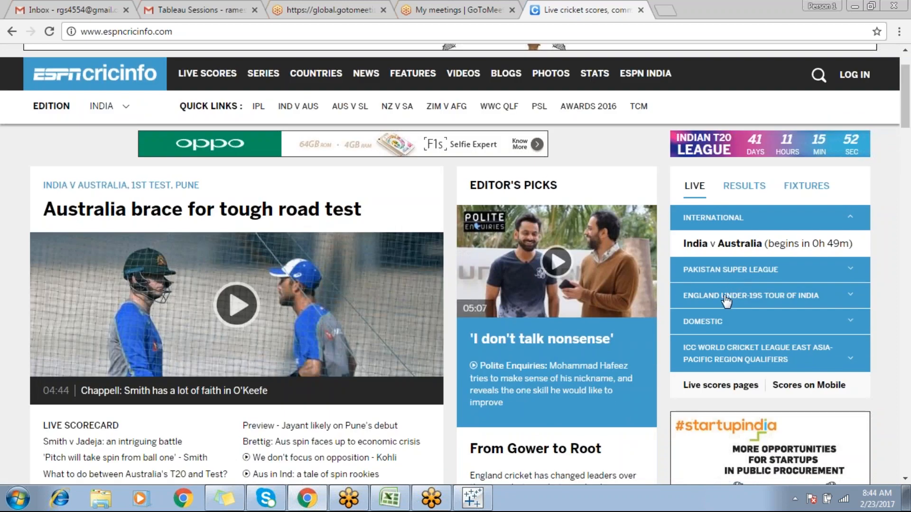
pyautogui.click(728, 297)
pyautogui.click(729, 322)
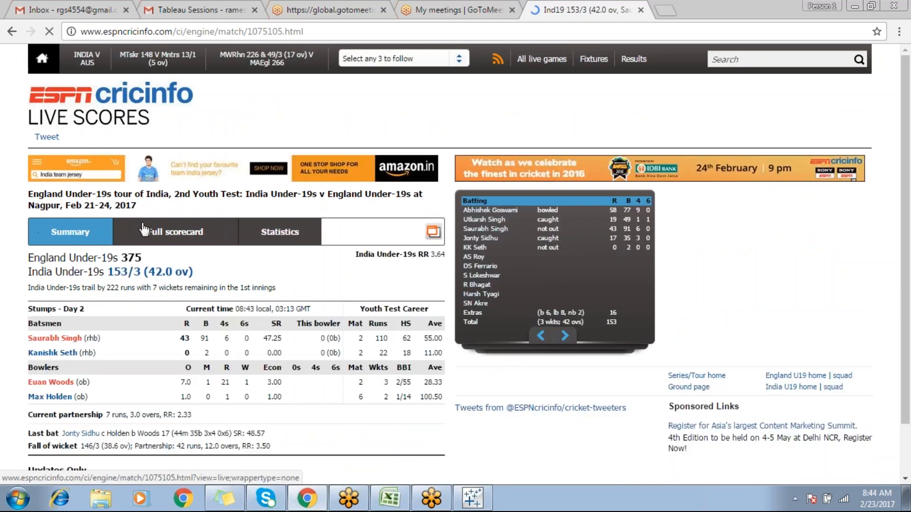
pyautogui.scroll(-1, 164, 252)
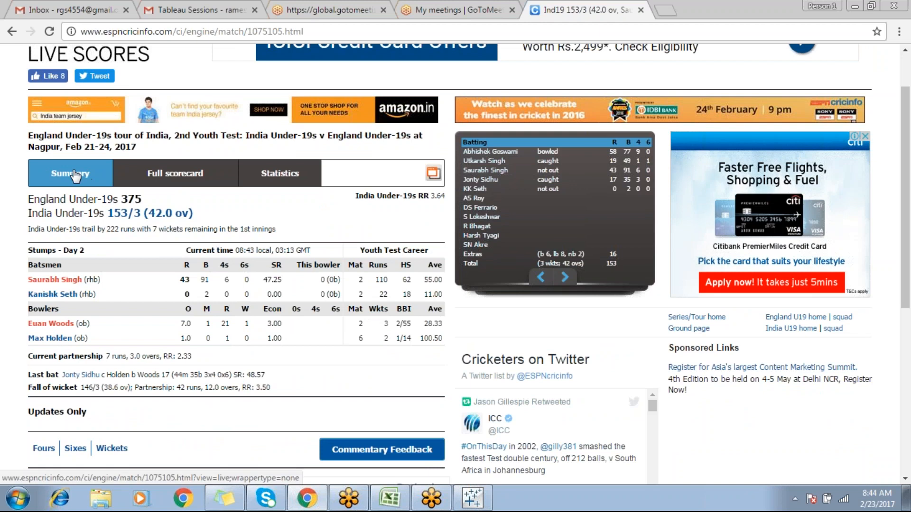
pyautogui.click(178, 180)
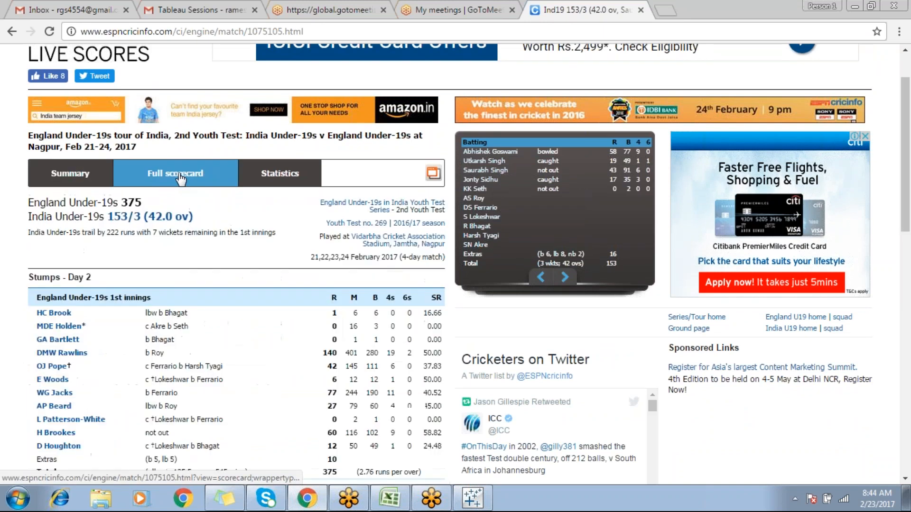
pyautogui.scroll(-3, 101, 346)
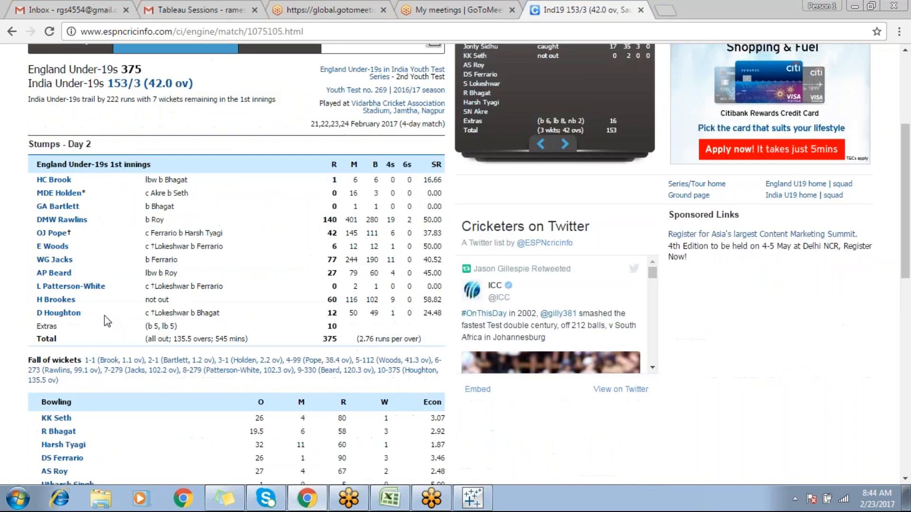
pyautogui.scroll(4, 105, 315)
pyautogui.click(281, 249)
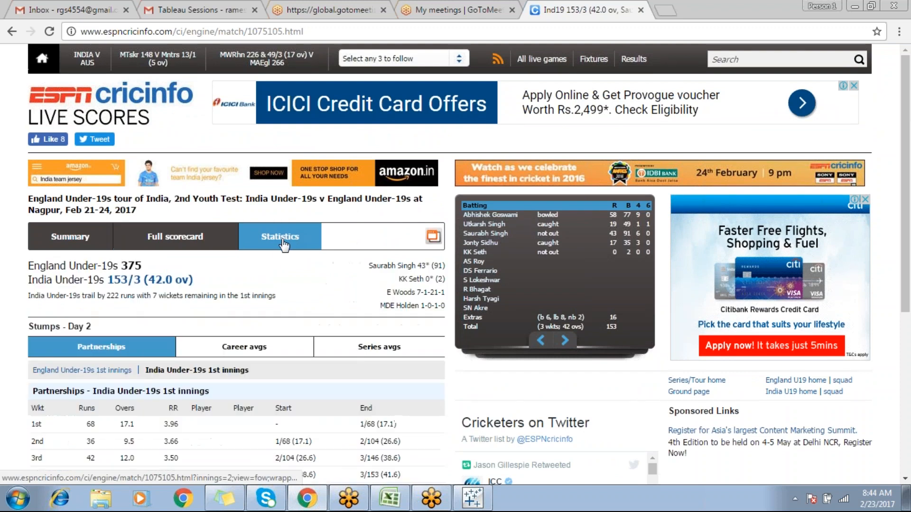
pyautogui.scroll(-4, 281, 266)
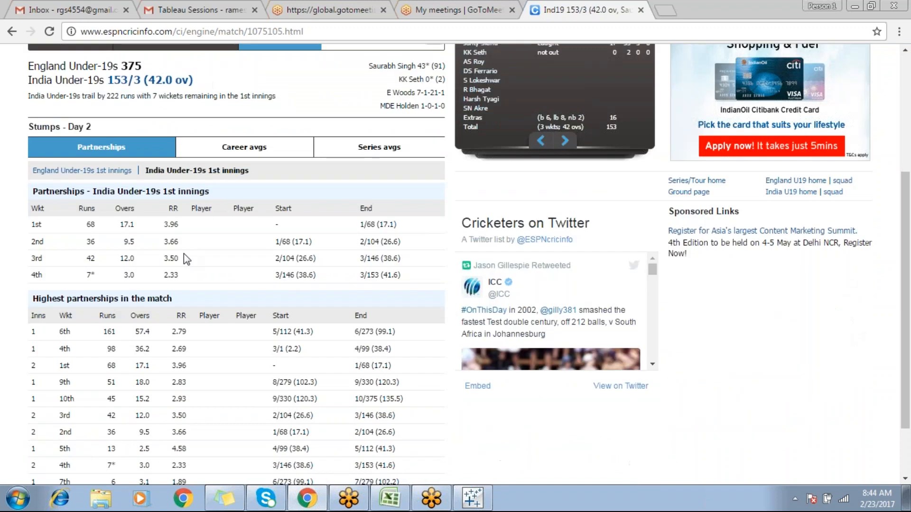
pyautogui.click(472, 498)
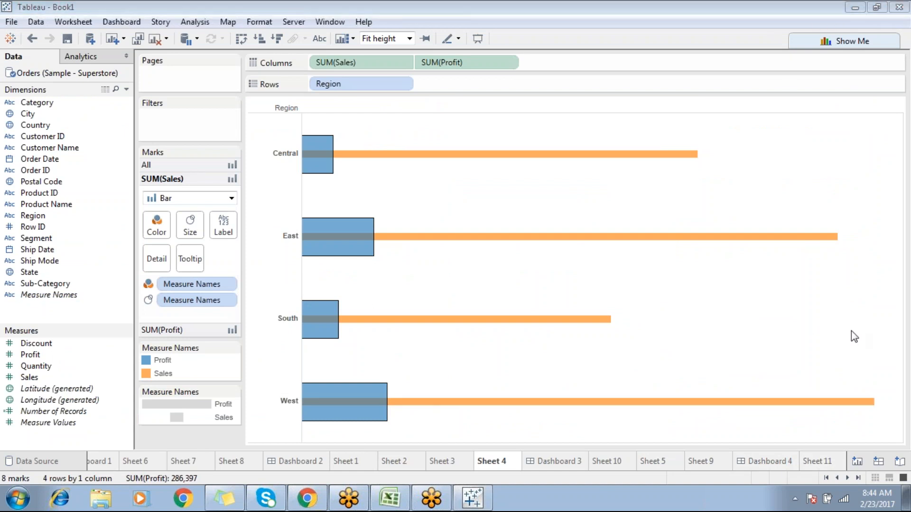
# Create a new story and place Dashboard 1 on its first story point
pyautogui.click(900, 462)
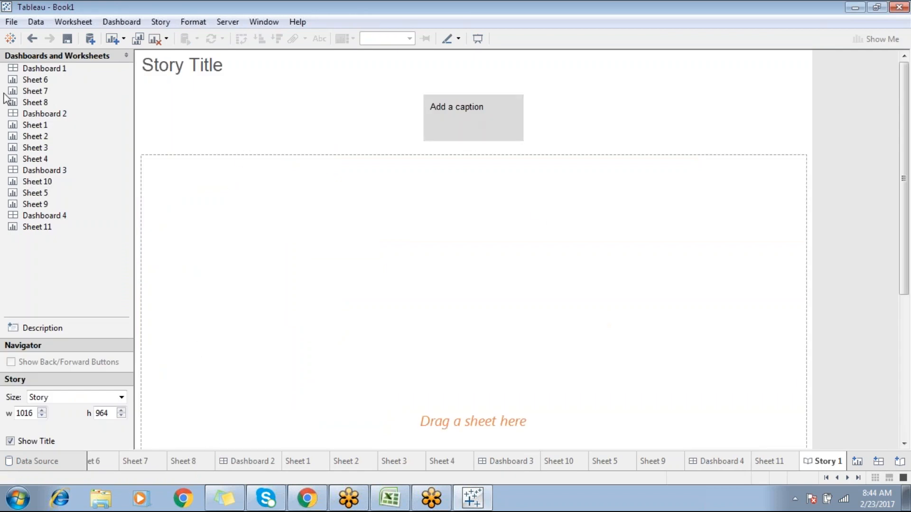
pyautogui.moveTo(43, 69); pyautogui.dragTo(241, 181)
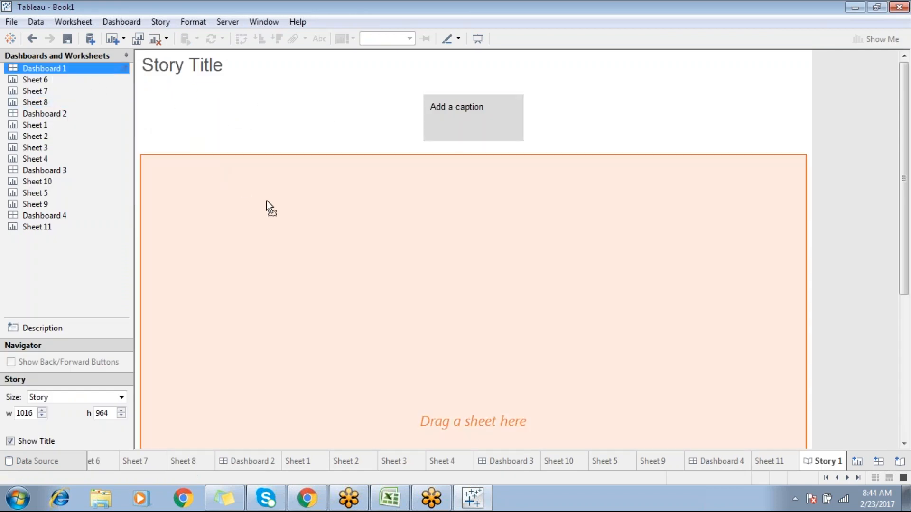
pyautogui.moveTo(270, 209); pyautogui.dragTo(275, 204)
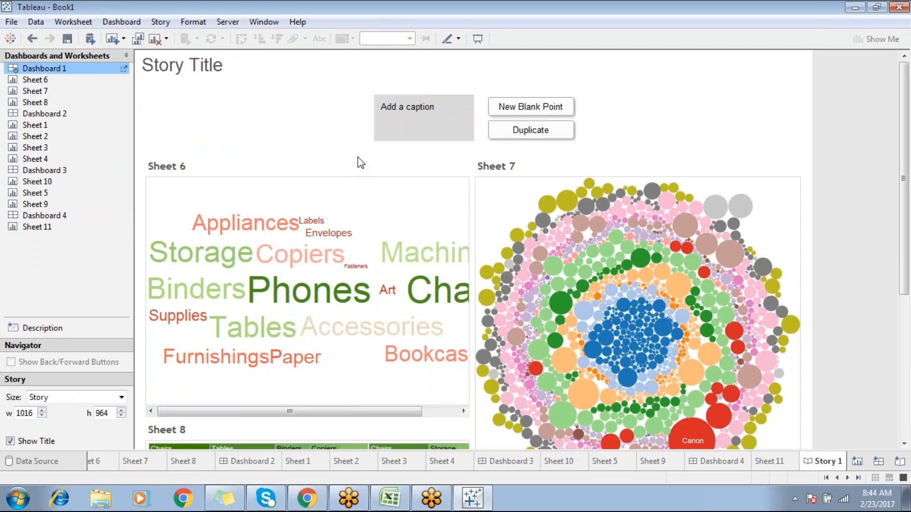
# Add two blank story points, placing Dashboard 2 on the first and Dashboard 3 on the second
pyautogui.click(511, 112)
pyautogui.moveTo(53, 118)
pyautogui.moveTo(53, 118); pyautogui.dragTo(220, 226)
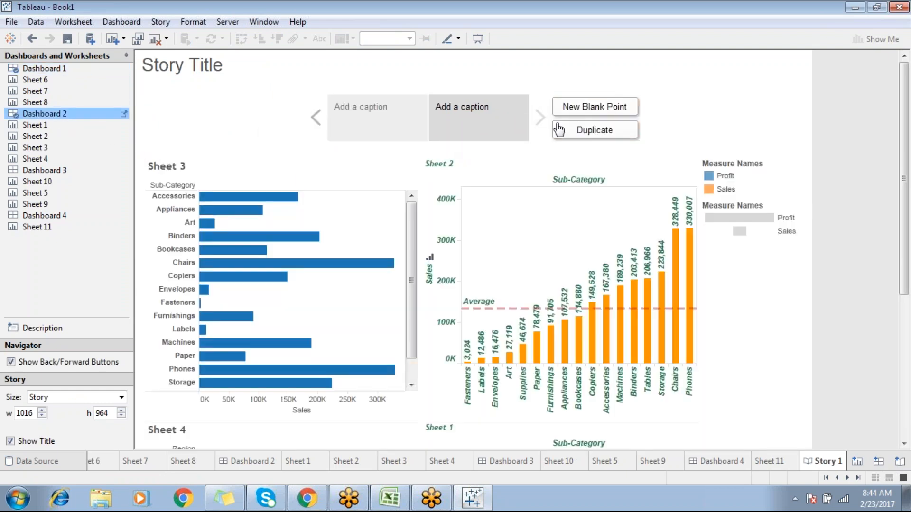
pyautogui.click(579, 107)
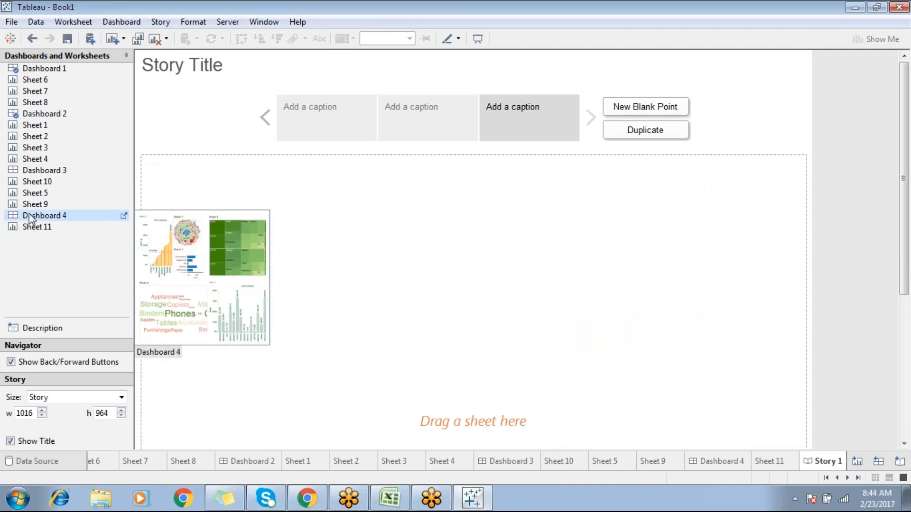
pyautogui.moveTo(42, 170); pyautogui.dragTo(247, 220)
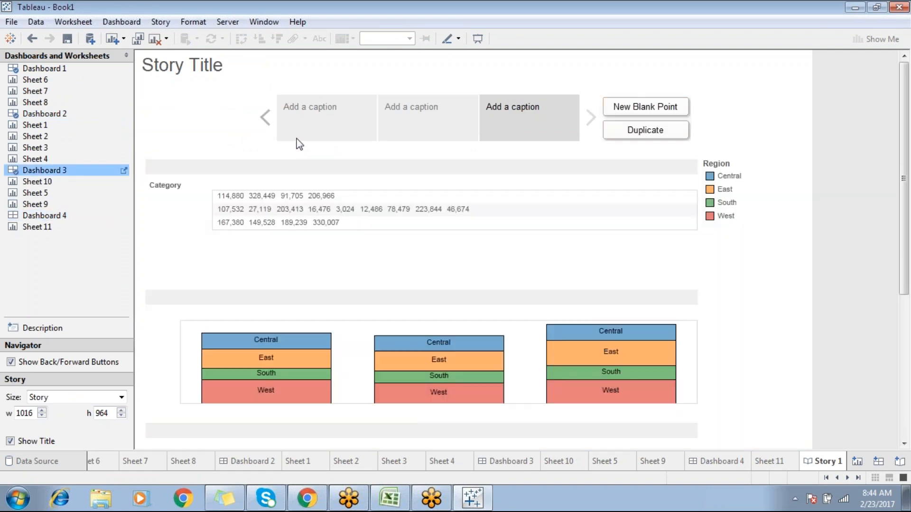
# Caption the three story points One, Two and Three, and reduce the height of the caption boxes
pyautogui.click(306, 122)
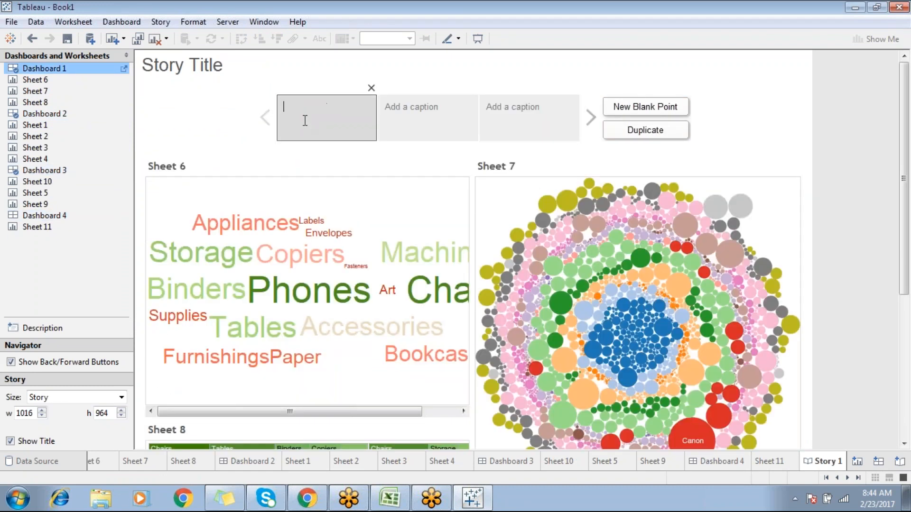
pyautogui.click(387, 111)
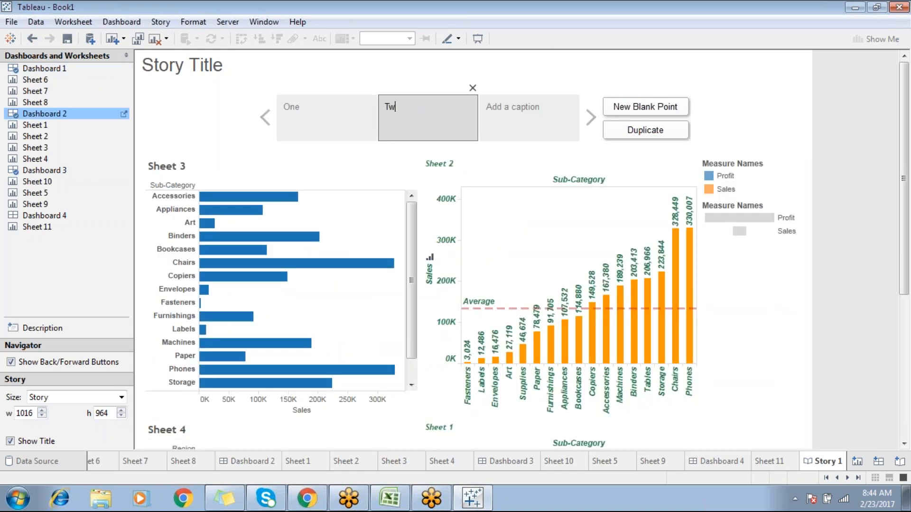
pyautogui.click(525, 130)
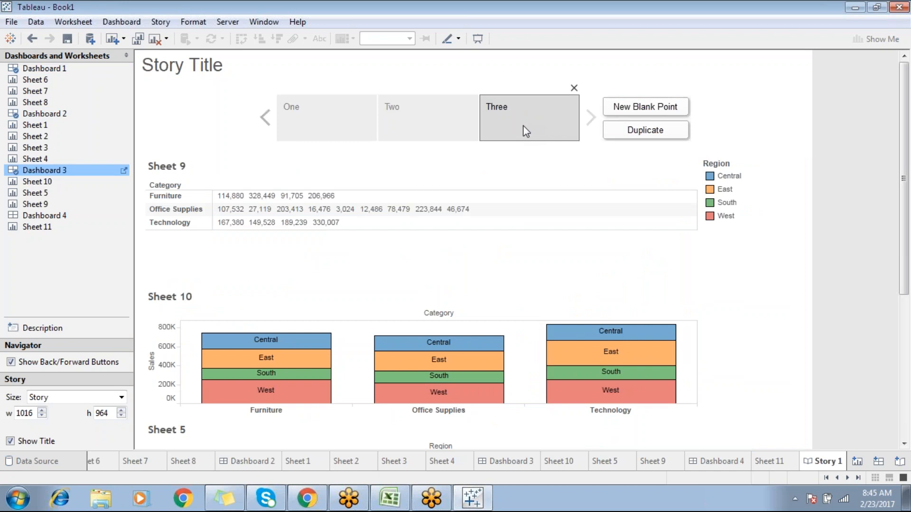
pyautogui.click(517, 172)
pyautogui.moveTo(503, 140); pyautogui.dragTo(503, 121)
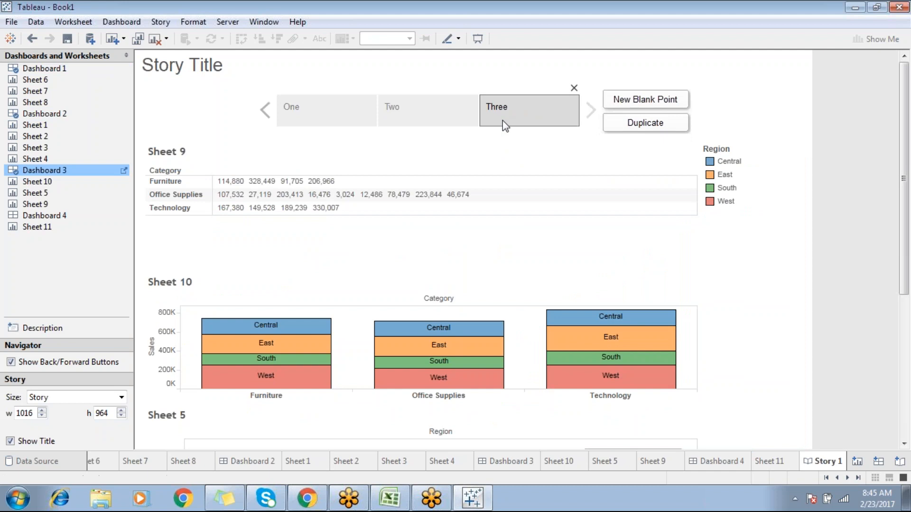
pyautogui.click(312, 105)
pyautogui.rightClick(311, 105)
pyautogui.click(308, 112)
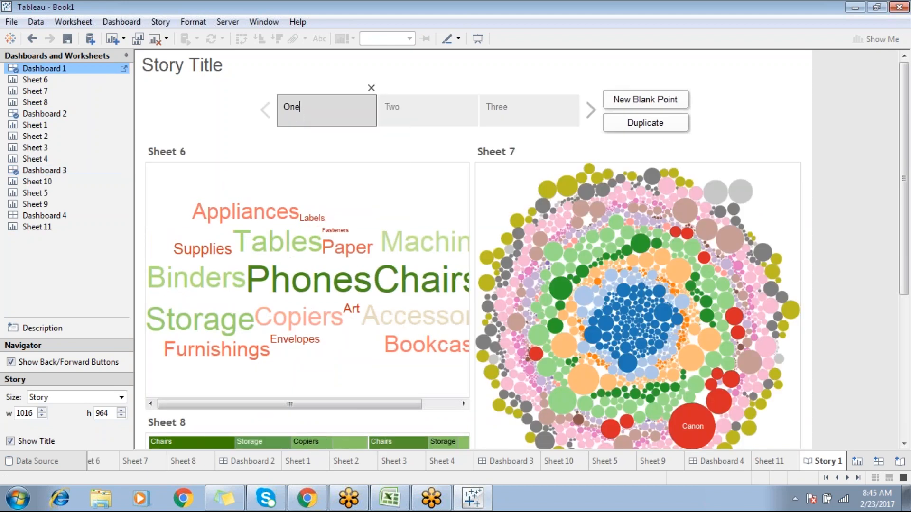
pyautogui.rightClick(314, 110)
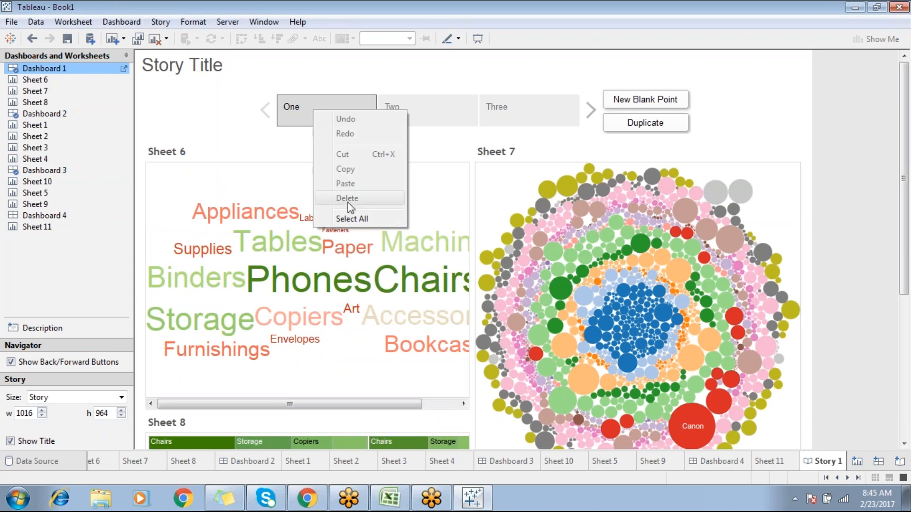
pyautogui.click(350, 219)
pyautogui.click(326, 106)
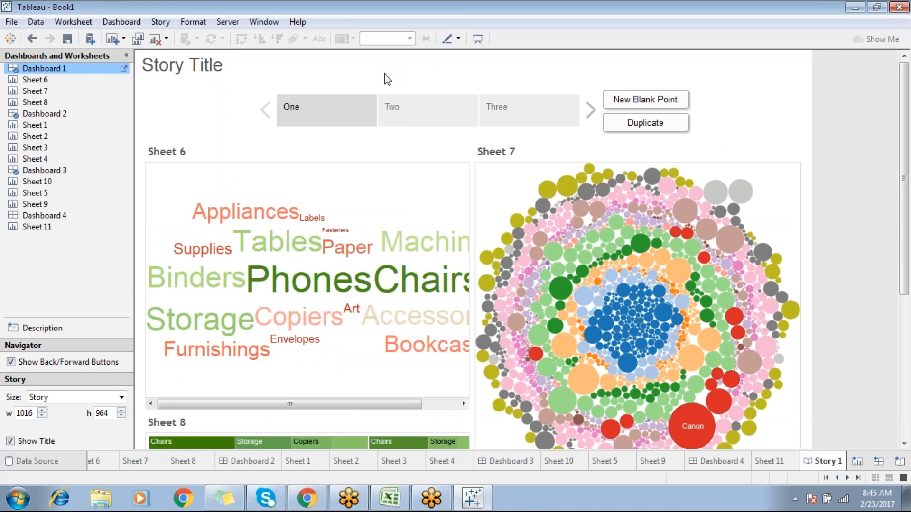
pyautogui.click(854, 299)
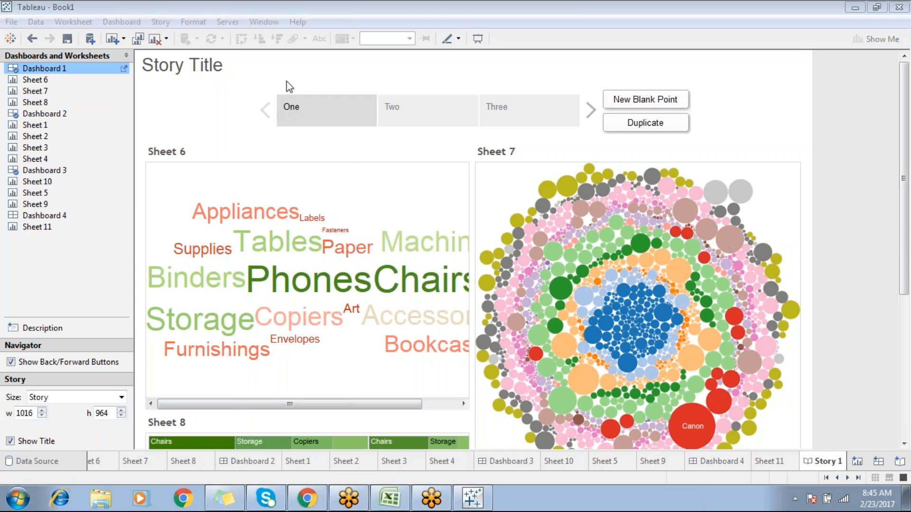
# Show the story in presentation mode, step through points One, Two and Three, and return to the editing view
pyautogui.click(401, 113)
pyautogui.click(503, 113)
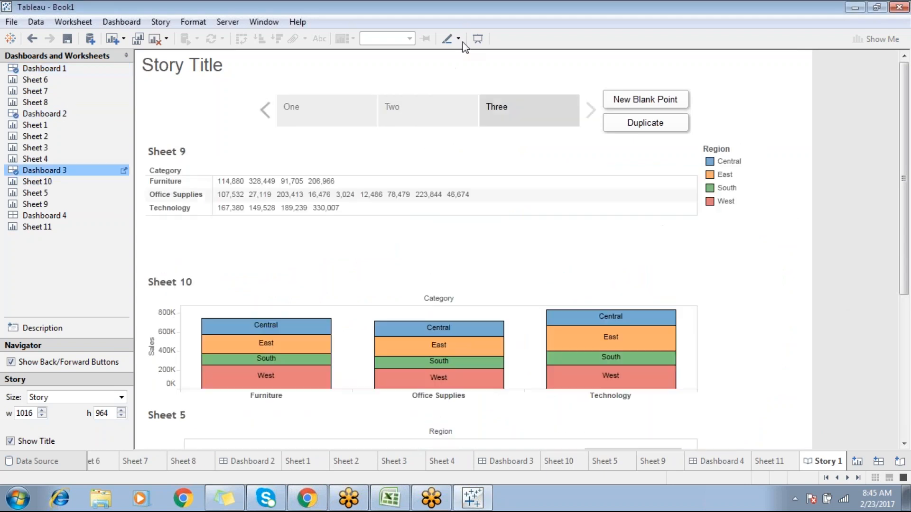
pyautogui.click(478, 40)
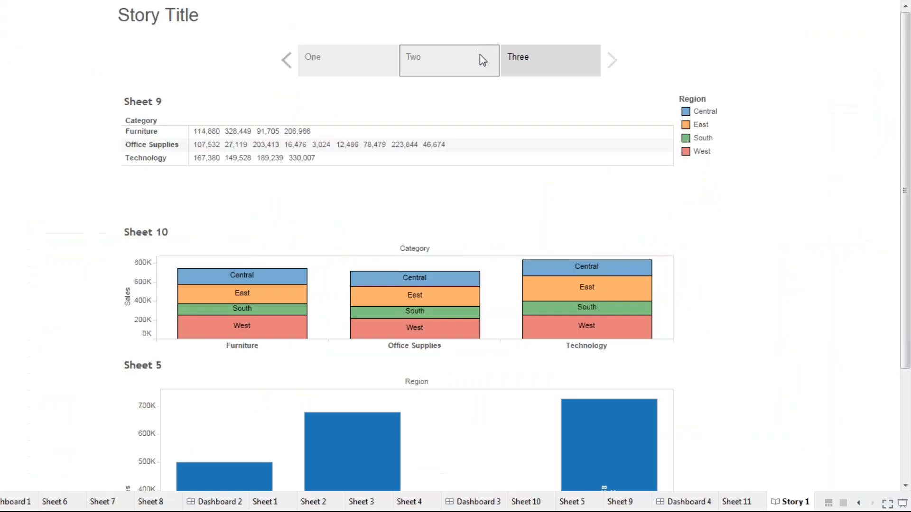
pyautogui.click(344, 70)
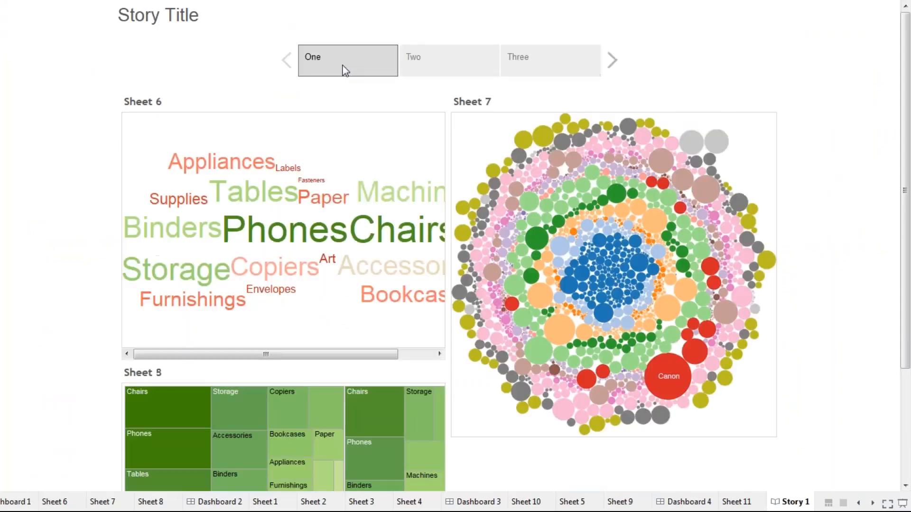
pyautogui.click(471, 68)
pyautogui.click(532, 60)
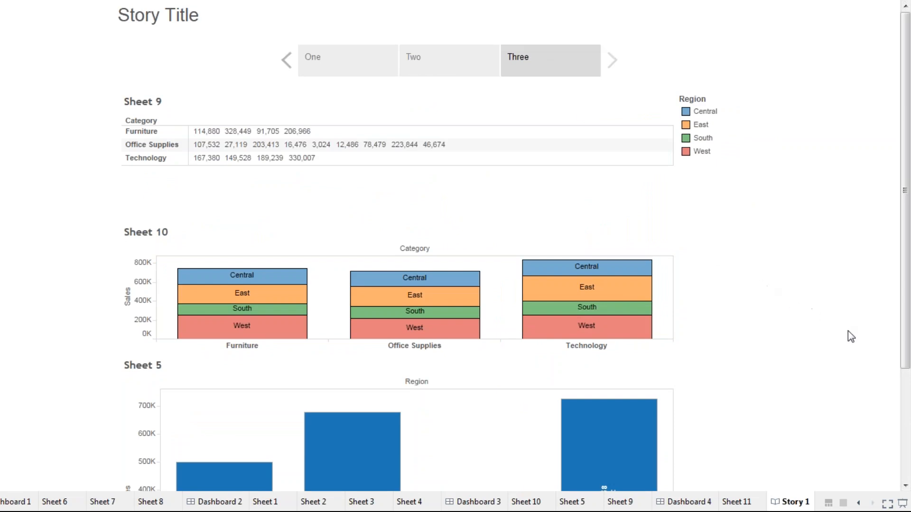
pyautogui.press('Escape')
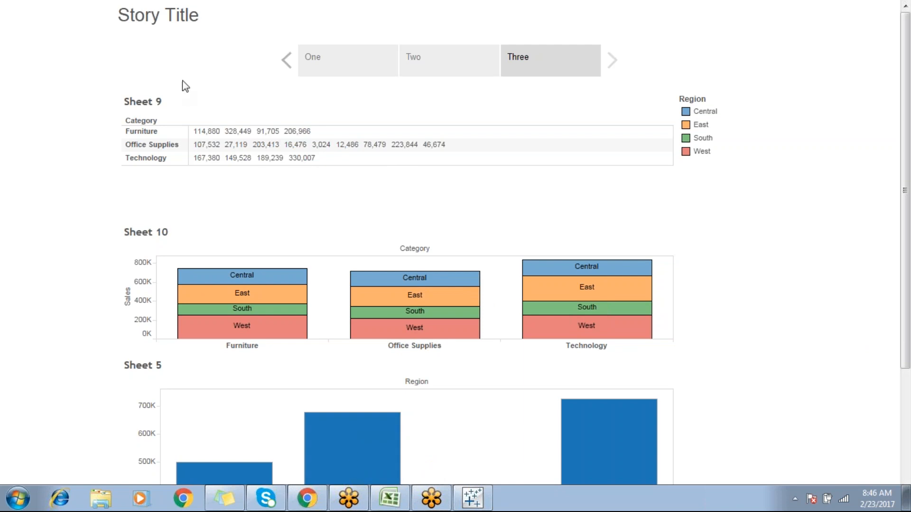
pyautogui.press('Escape')
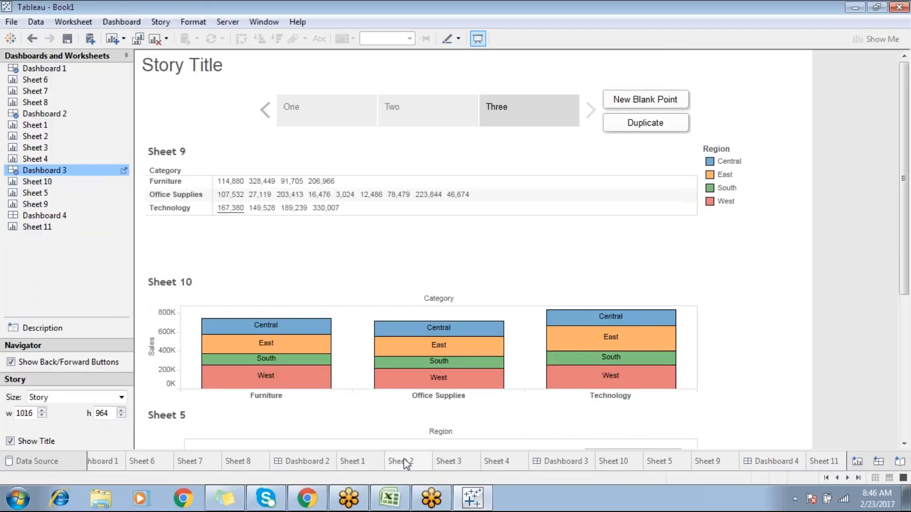
# Compare individual worksheets such as Sheet 5, Sheet 4 and Sheet 11 with Dashboards 3 and 4, and return to Story 1
pyautogui.click(660, 461)
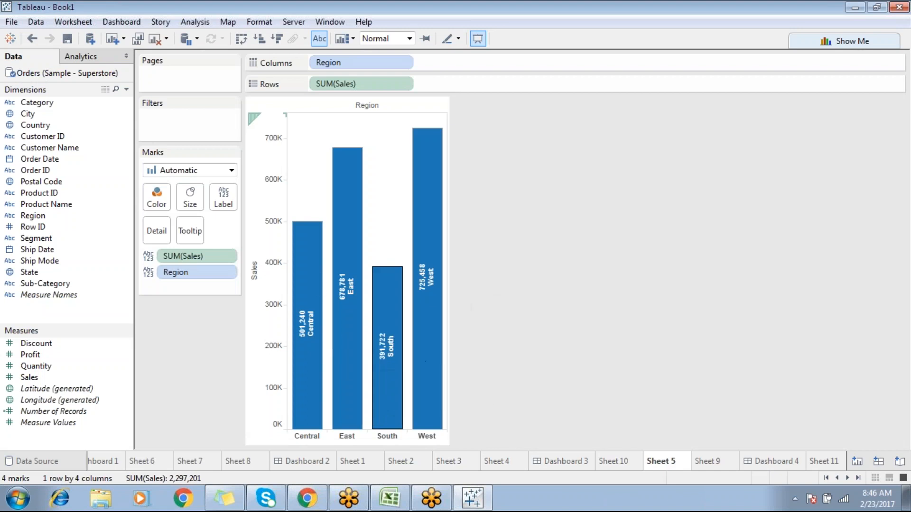
pyautogui.moveTo(359, 227)
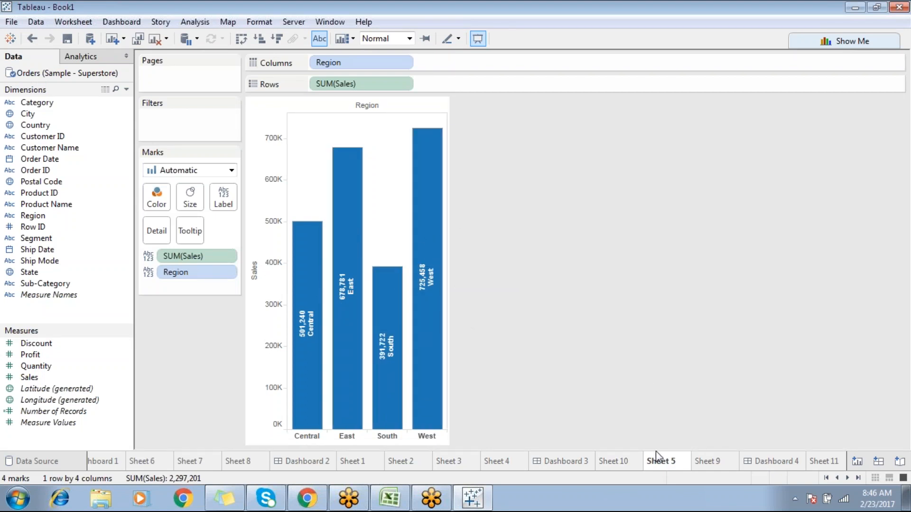
pyautogui.click(758, 461)
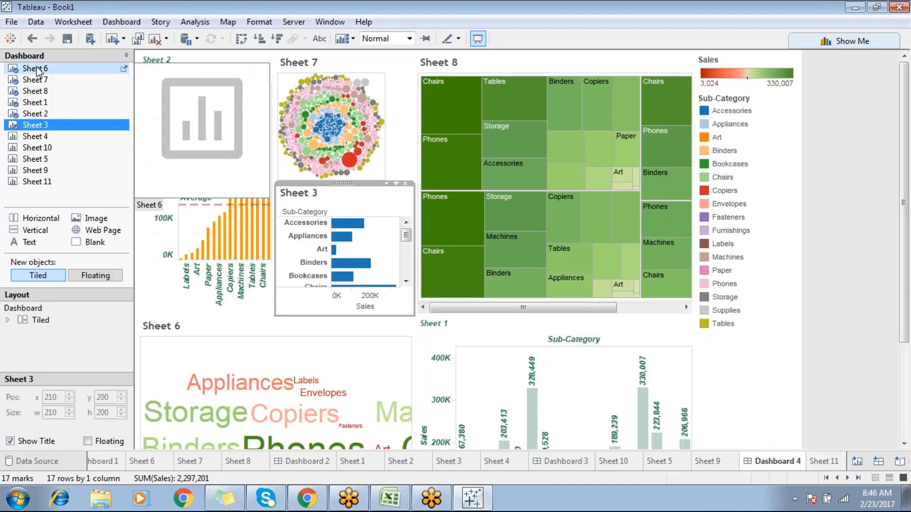
pyautogui.moveTo(57, 113)
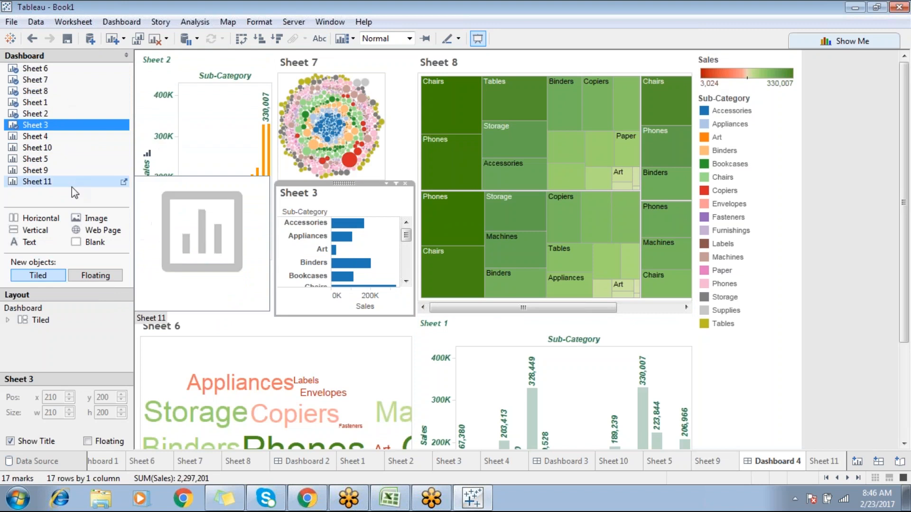
pyautogui.moveTo(67, 162)
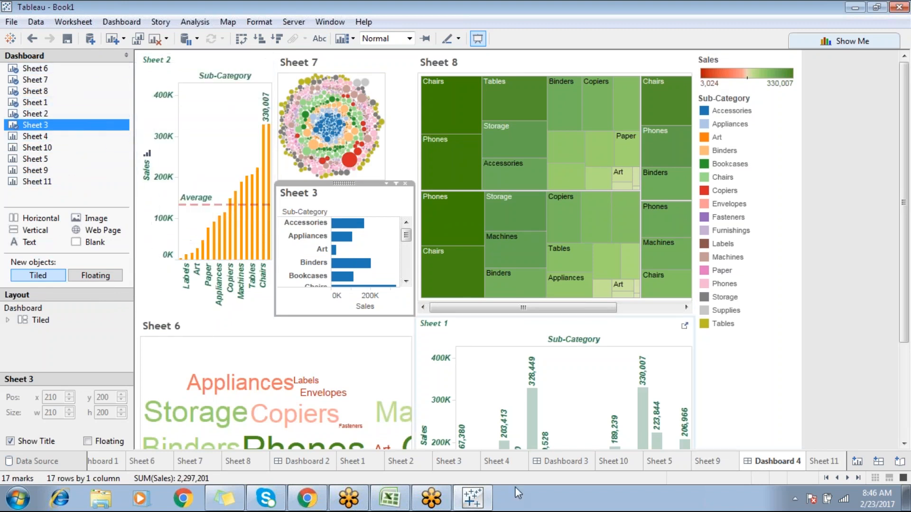
pyautogui.click(496, 461)
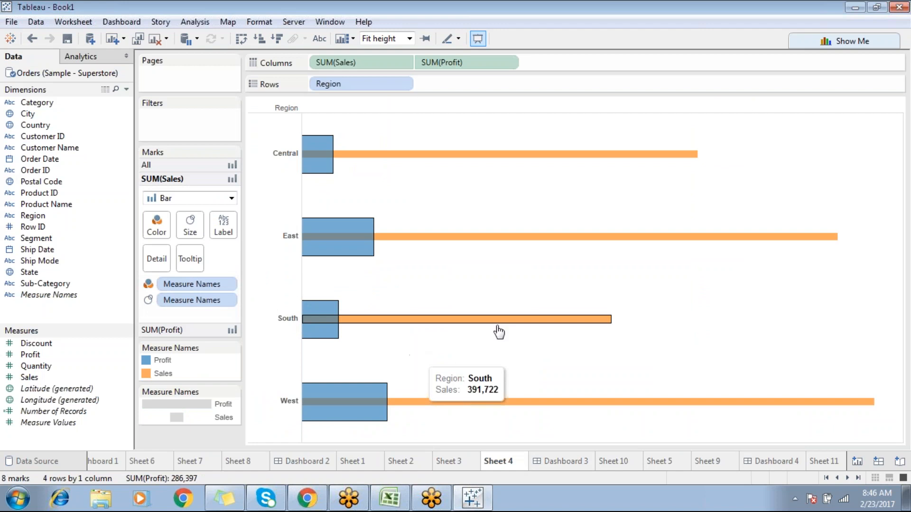
pyautogui.click(569, 461)
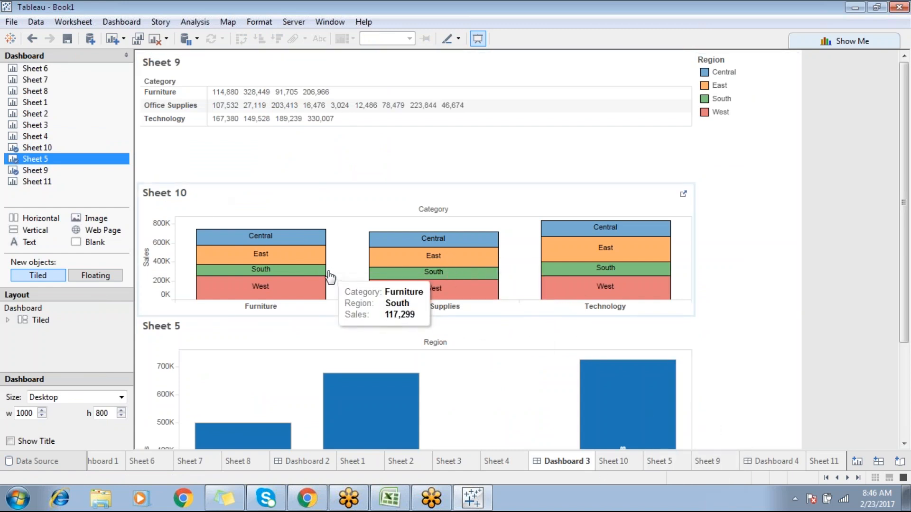
pyautogui.click(816, 463)
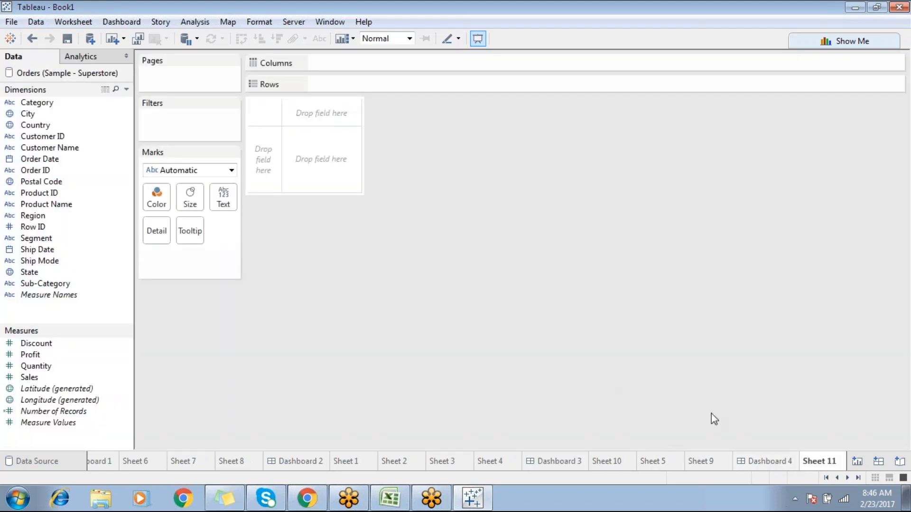
pyautogui.click(748, 457)
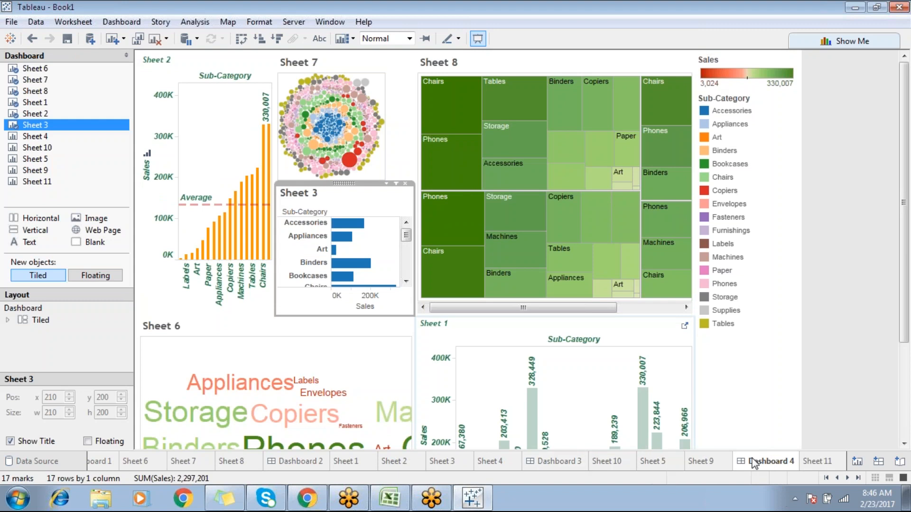
pyautogui.click(858, 478)
pyautogui.click(827, 463)
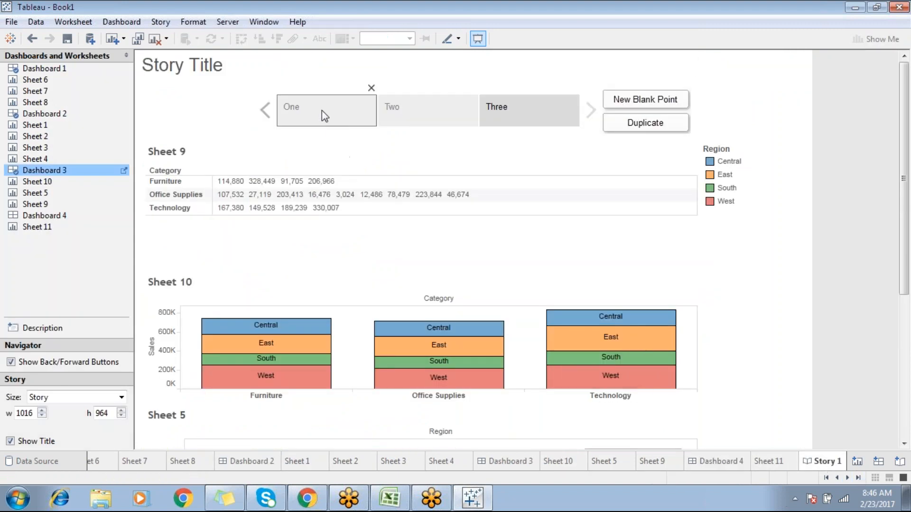
# Create a second story with three story points holding Sheet 6, Sheet 7 and Sheet 8 in that order
pyautogui.click(899, 462)
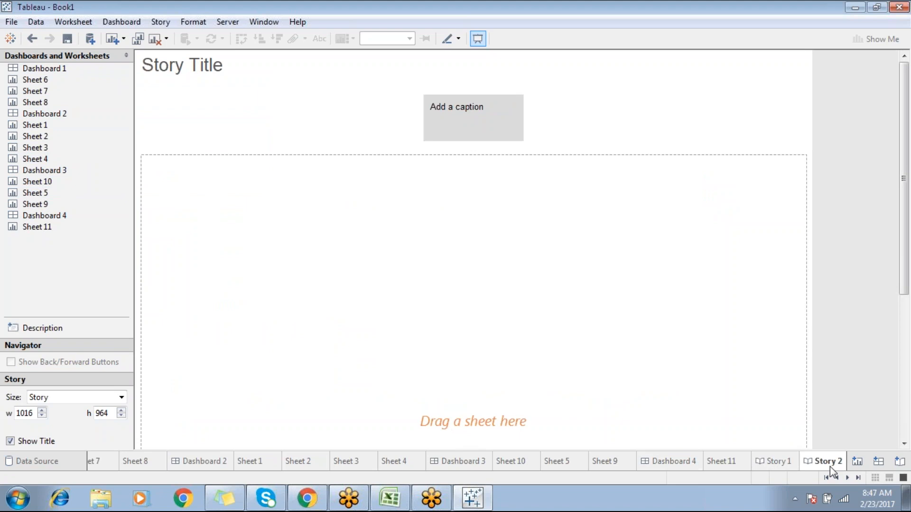
pyautogui.moveTo(48, 79); pyautogui.dragTo(193, 230)
pyautogui.click(519, 114)
pyautogui.moveTo(107, 91); pyautogui.dragTo(308, 266)
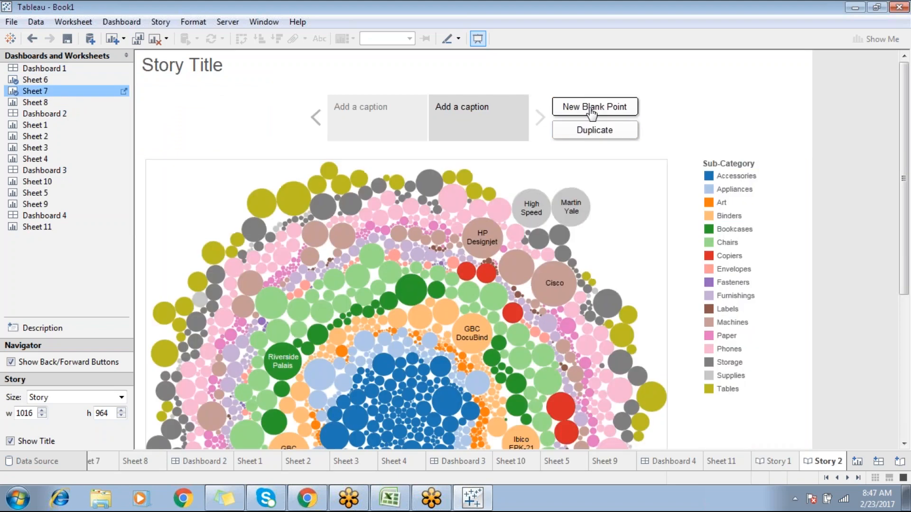
pyautogui.click(583, 110)
pyautogui.moveTo(93, 102); pyautogui.dragTo(408, 312)
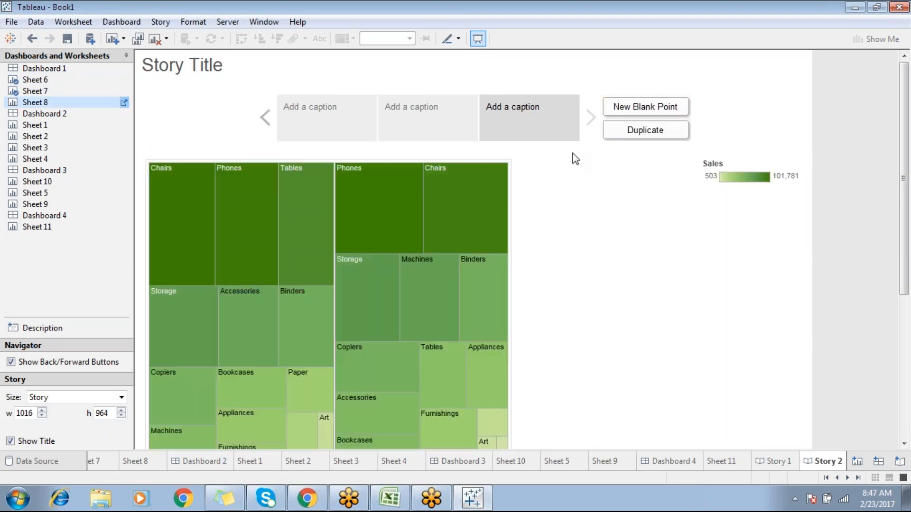
# Add two more blank points to Story 2, placing Dashboard 2 on the fourth and Sheet 2 on the fifth
pyautogui.click(624, 113)
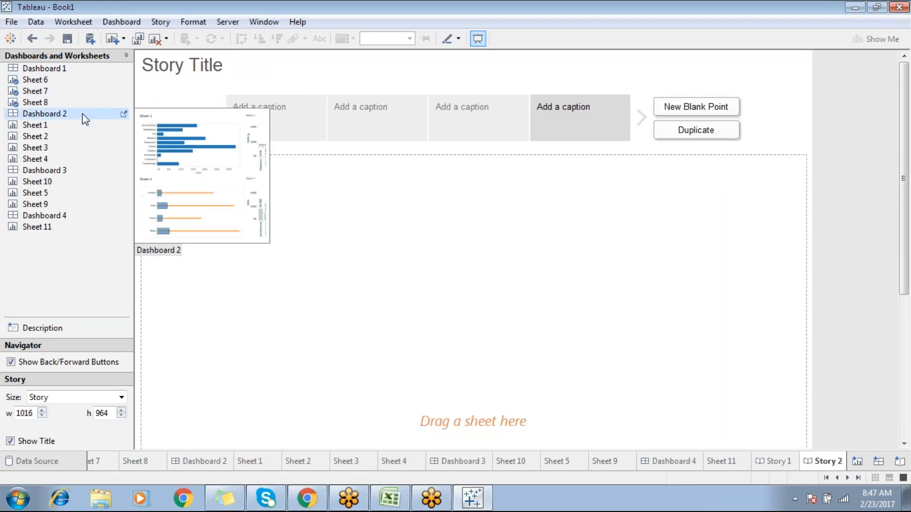
pyautogui.moveTo(71, 114); pyautogui.dragTo(233, 224)
pyautogui.click(663, 114)
pyautogui.moveTo(35, 137); pyautogui.dragTo(327, 290)
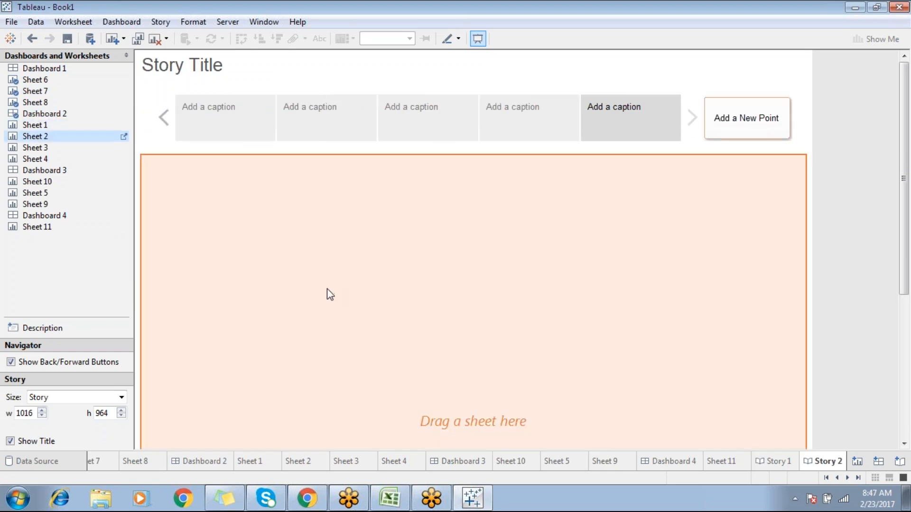
pyautogui.moveTo(339, 439); pyautogui.dragTo(341, 438)
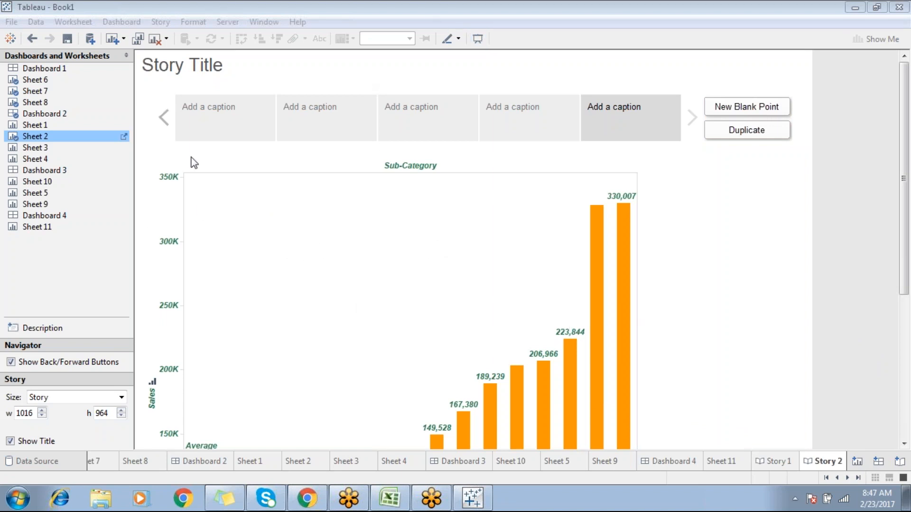
# Set the size of Story 2 to Automatic
pyautogui.click(73, 272)
pyautogui.click(71, 398)
pyautogui.click(85, 158)
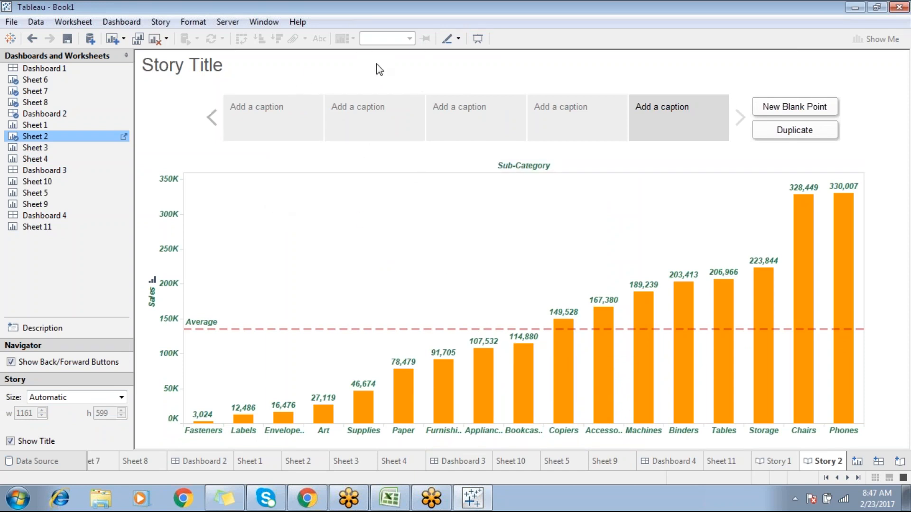
# Step through the story points of Story 2 to review the sheet or dashboard on each one
pyautogui.click(260, 113)
pyautogui.click(385, 117)
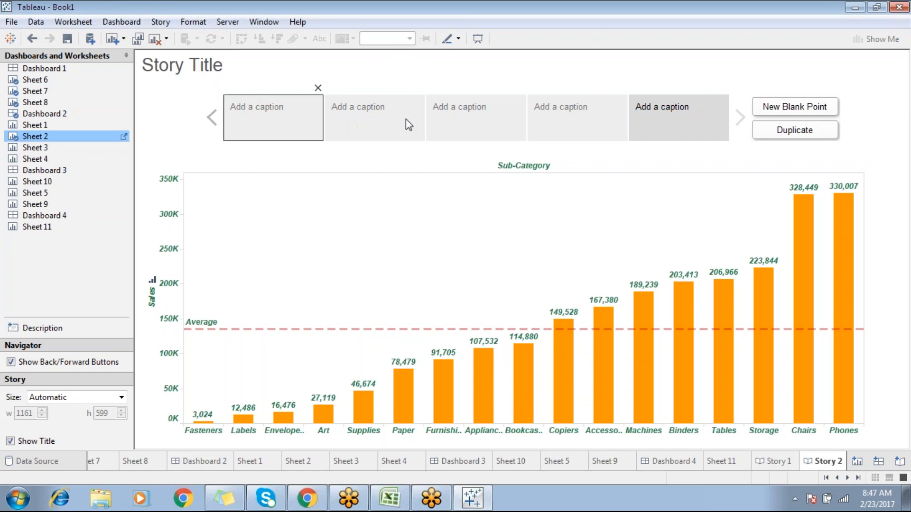
pyautogui.click(493, 120)
pyautogui.click(563, 118)
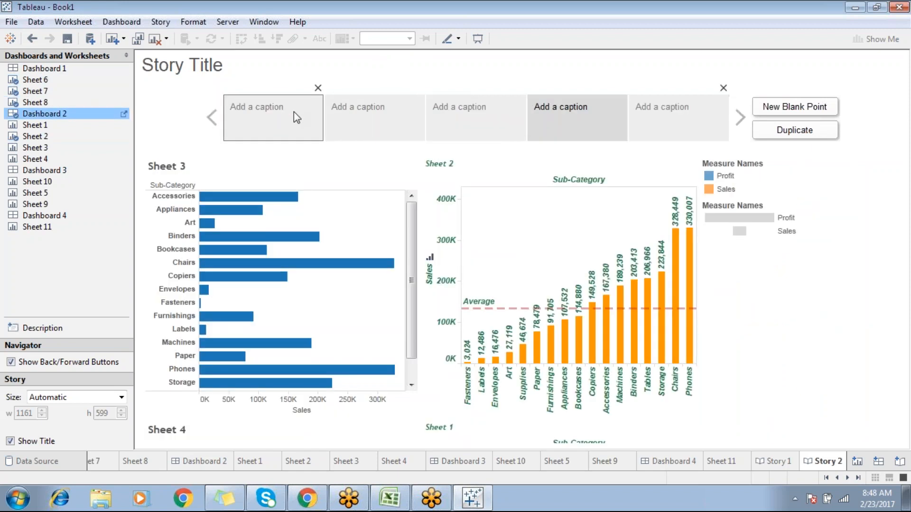
pyautogui.click(294, 113)
pyautogui.click(422, 125)
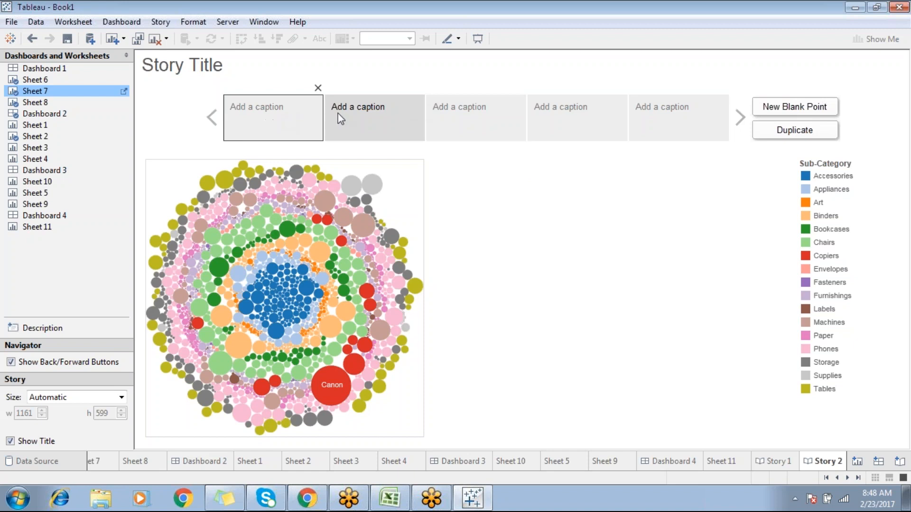
pyautogui.click(395, 108)
pyautogui.click(473, 108)
pyautogui.click(562, 118)
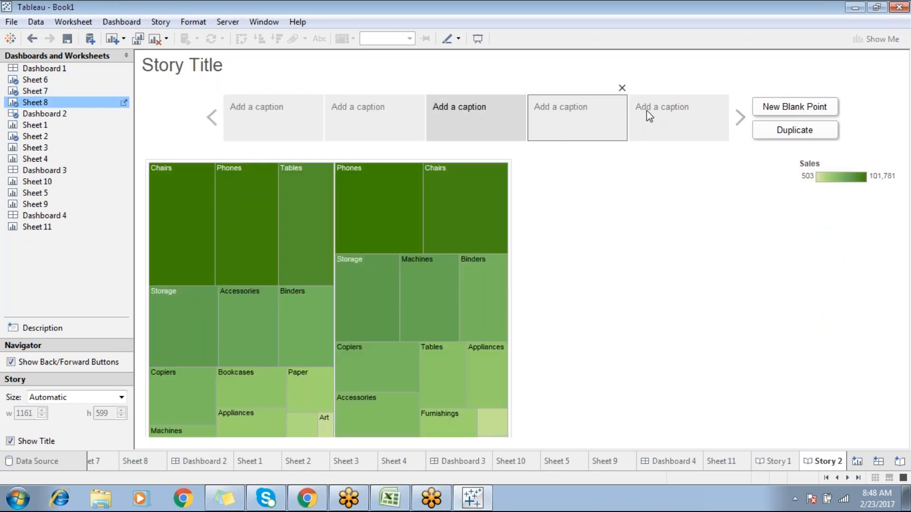
# View the fifth story point of Story 2 and switch to Excel to review the Sheet, Dashboards and Story entries in column D
pyautogui.click(647, 112)
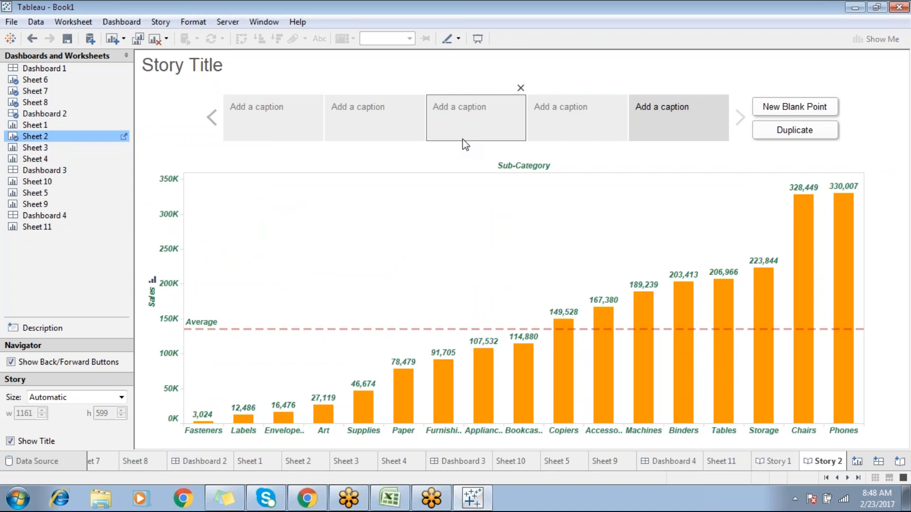
pyautogui.click(397, 498)
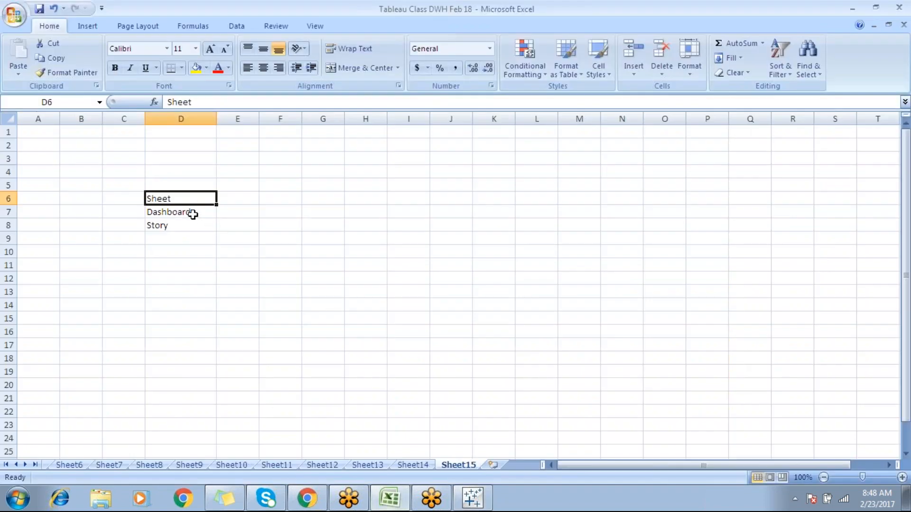
pyautogui.click(192, 214)
pyautogui.click(191, 226)
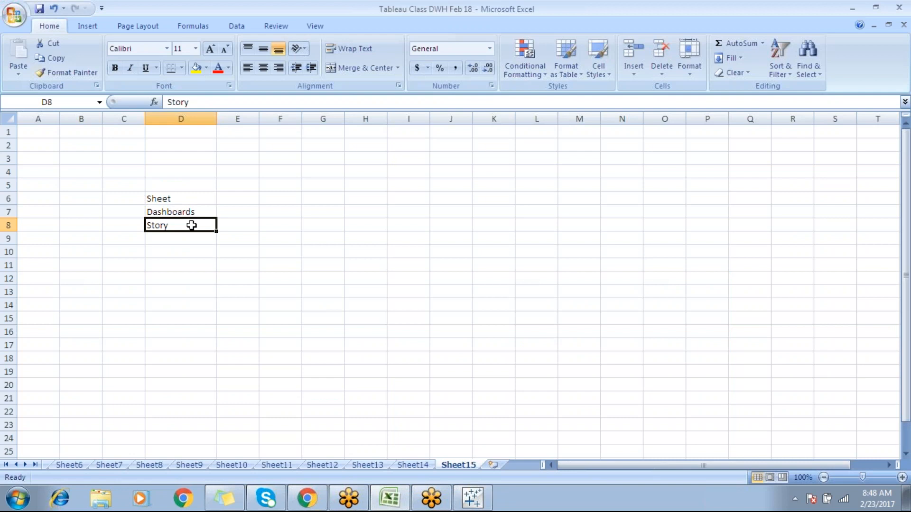
pyautogui.moveTo(170, 198); pyautogui.dragTo(180, 212)
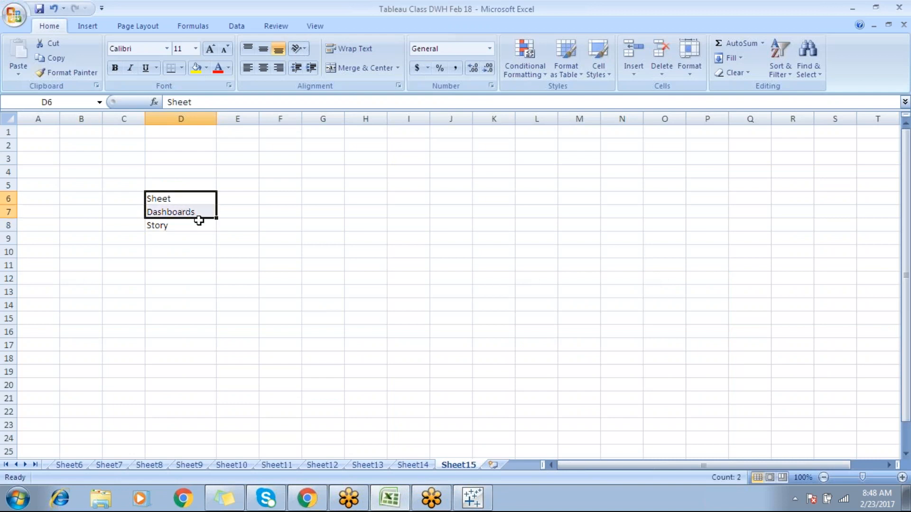
pyautogui.click(183, 230)
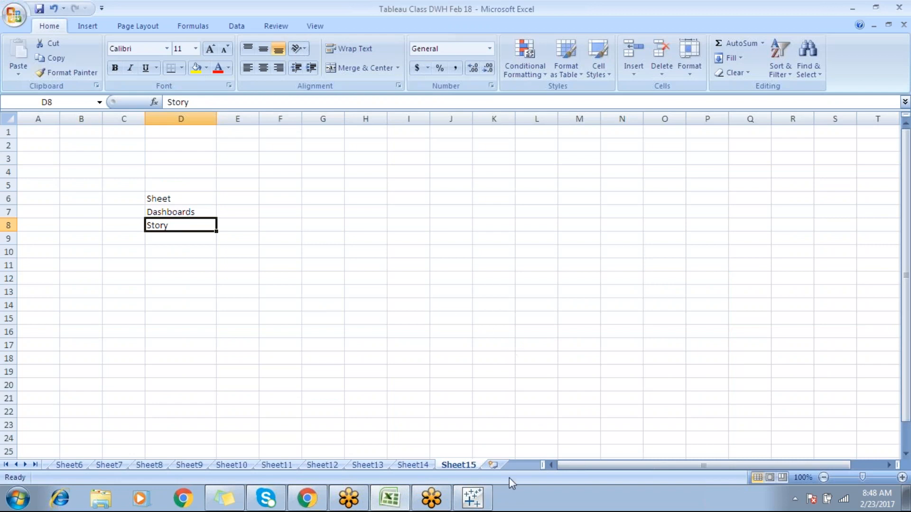
# Switch back to Tableau, view Story 1 and open Dashboard 3 with its Sheet 9 table selected
pyautogui.moveTo(466, 504)
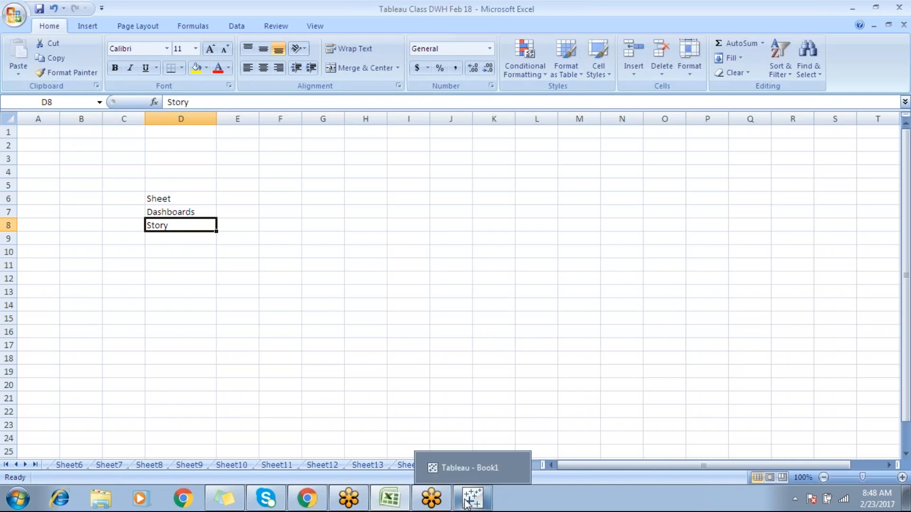
pyautogui.click(853, 300)
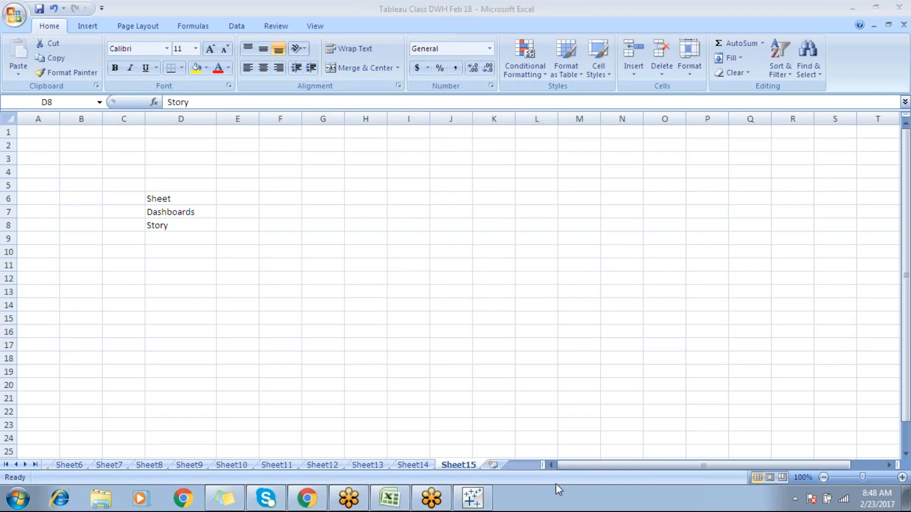
pyautogui.click(467, 498)
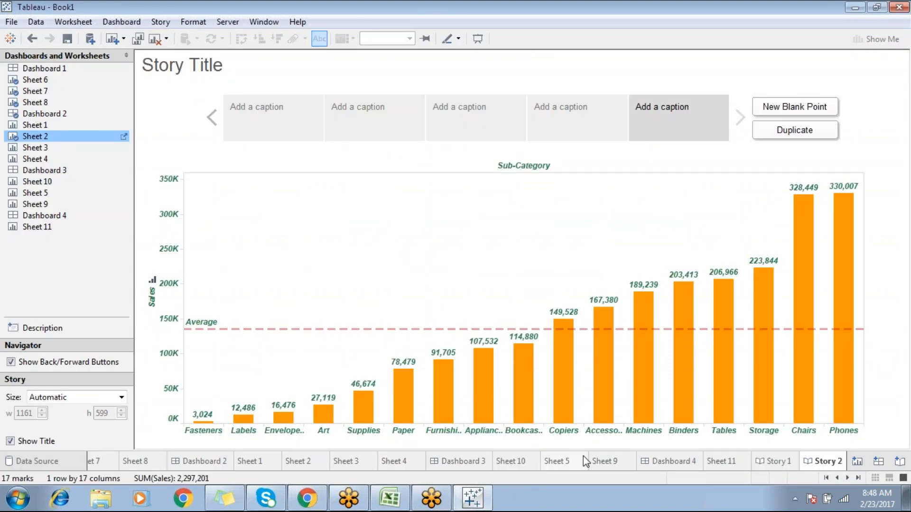
pyautogui.click(772, 466)
pyautogui.click(732, 465)
pyautogui.click(770, 465)
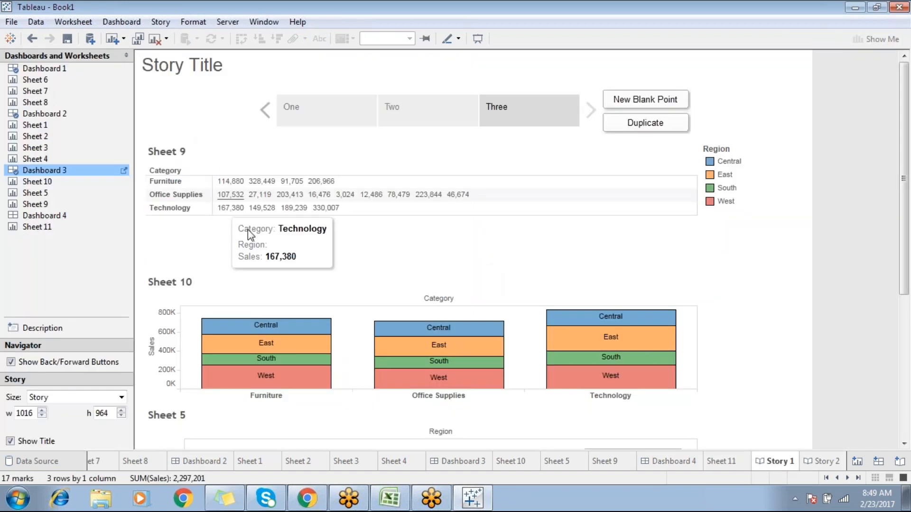
pyautogui.click(461, 460)
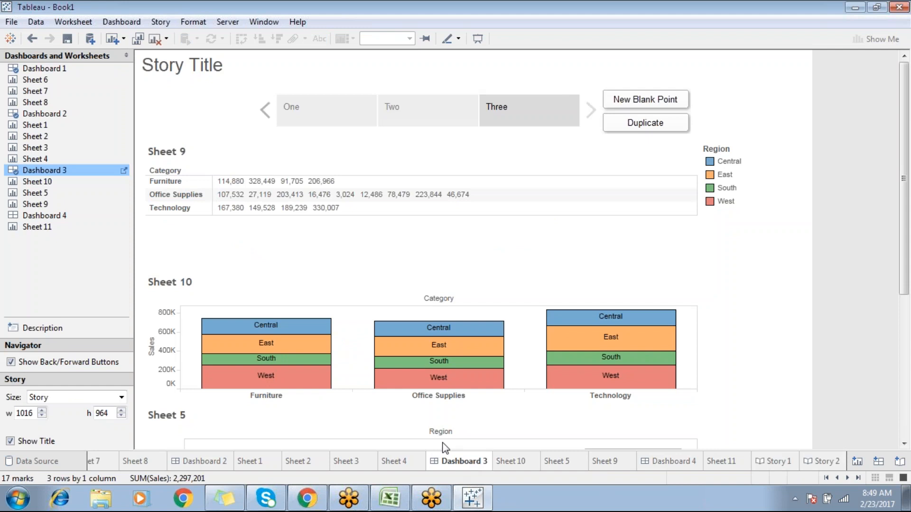
pyautogui.click(355, 142)
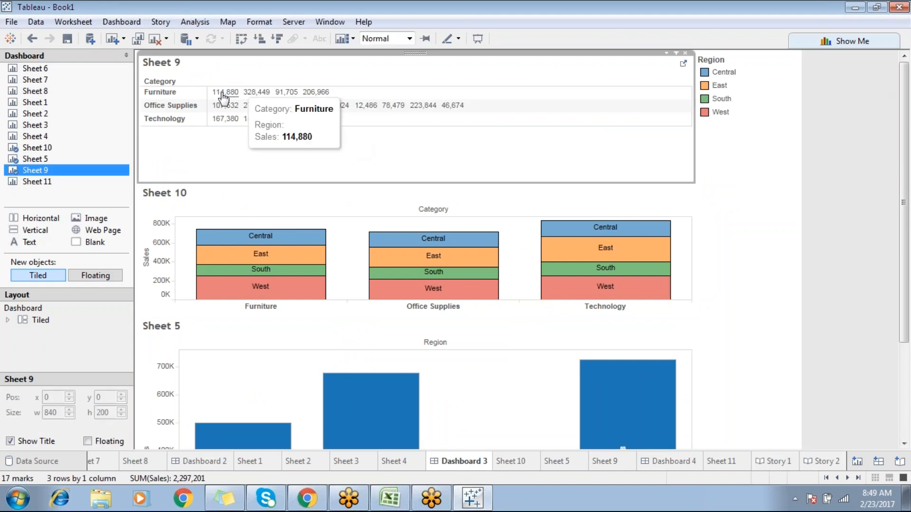
# Set new objects to Floating on Dashboard 3 and make Sheet 9, Sheet 10 and Sheet 5 floating
pyautogui.click(95, 278)
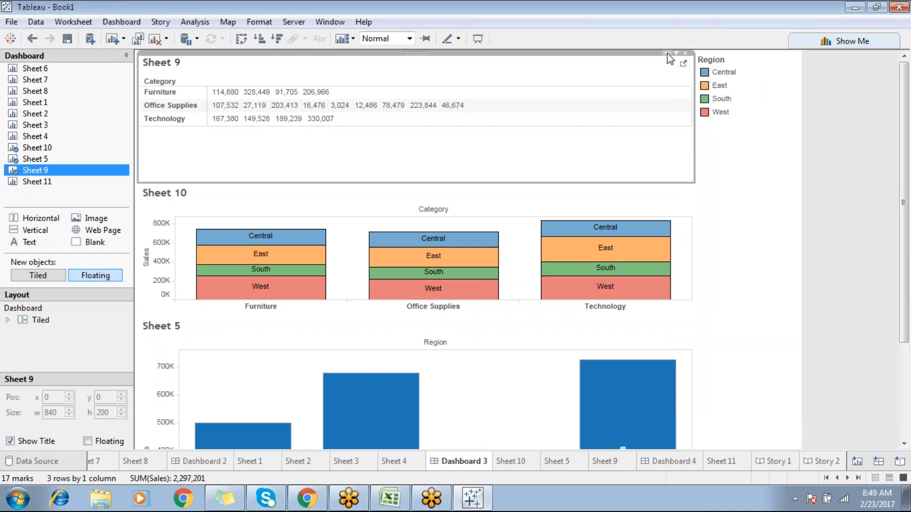
pyautogui.click(667, 53)
pyautogui.click(572, 245)
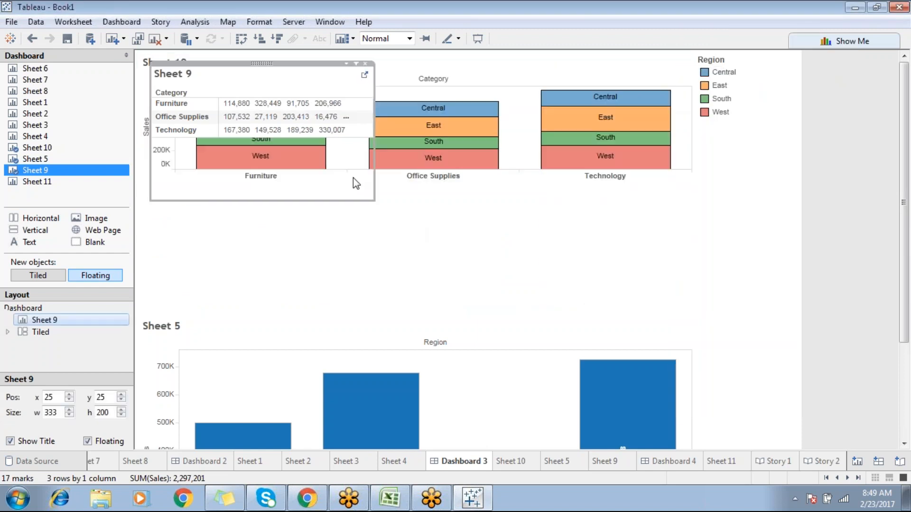
pyautogui.click(508, 66)
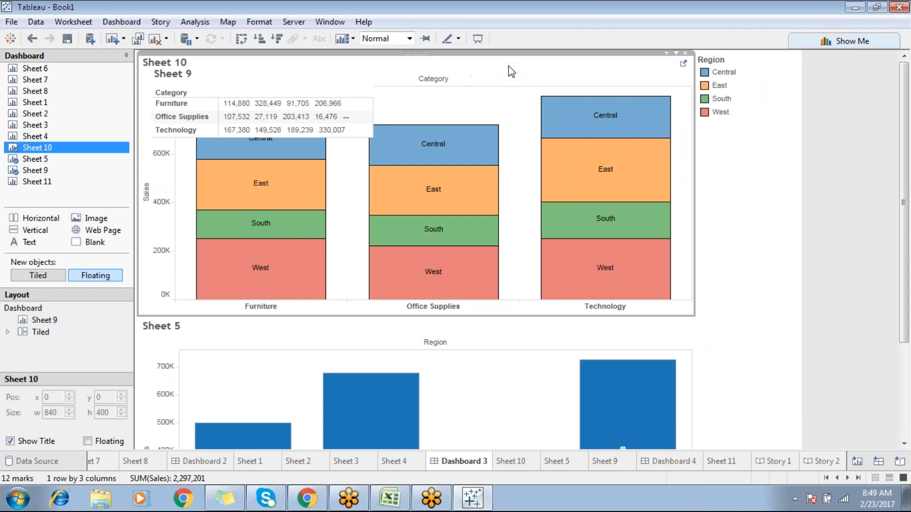
pyautogui.click(667, 53)
pyautogui.click(572, 245)
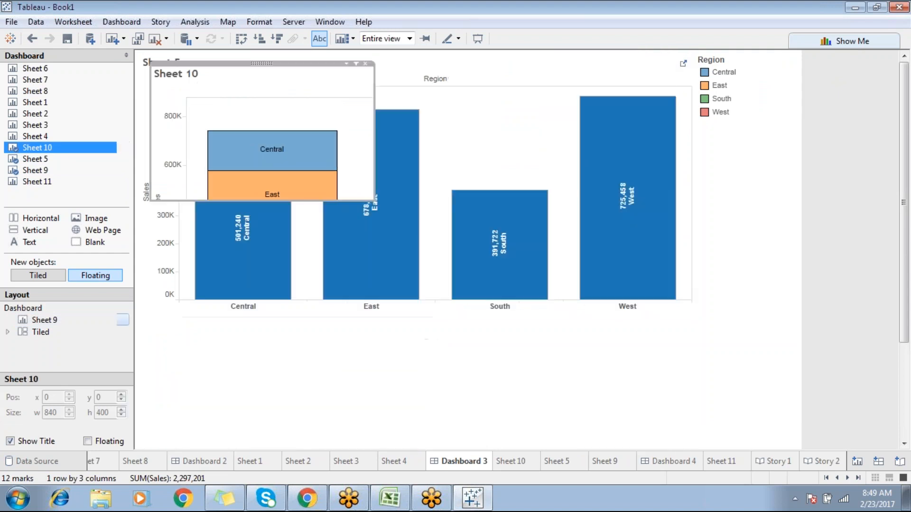
pyautogui.click(578, 73)
pyautogui.click(668, 53)
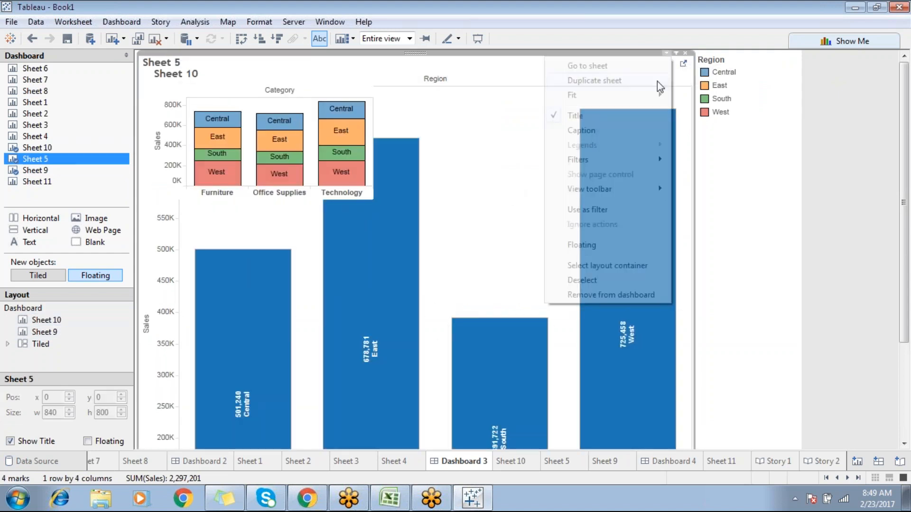
pyautogui.click(571, 245)
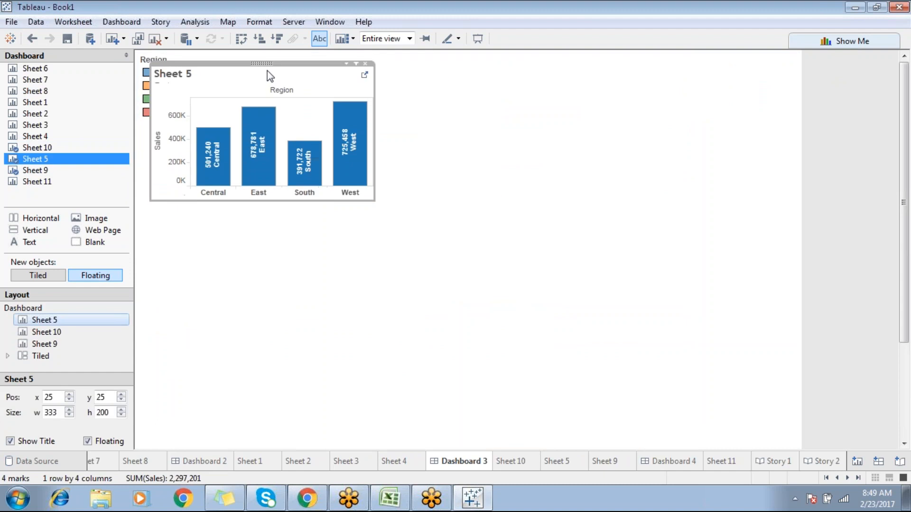
# Move the floating Sheet 5 to the lower-right area of Dashboard 3 and remove the Region colour legend
pyautogui.moveTo(263, 63); pyautogui.dragTo(758, 261)
pyautogui.click(661, 185)
pyautogui.click(704, 83)
pyautogui.click(790, 53)
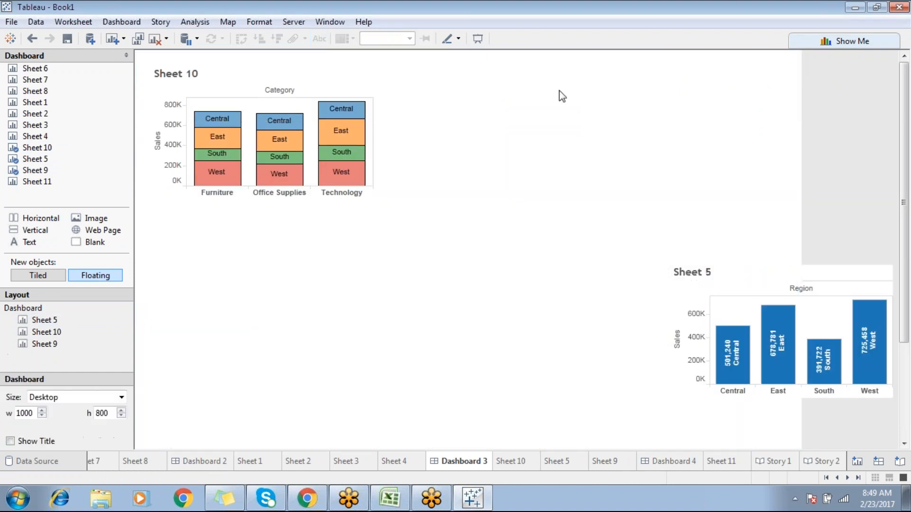
# Move Sheet 10 to the dashboard's upper-right area and remove Sheet 9 from the dashboard
pyautogui.click(291, 73)
pyautogui.moveTo(268, 65); pyautogui.dragTo(695, 72)
pyautogui.click(325, 125)
pyautogui.moveTo(264, 63); pyautogui.dragTo(507, 66)
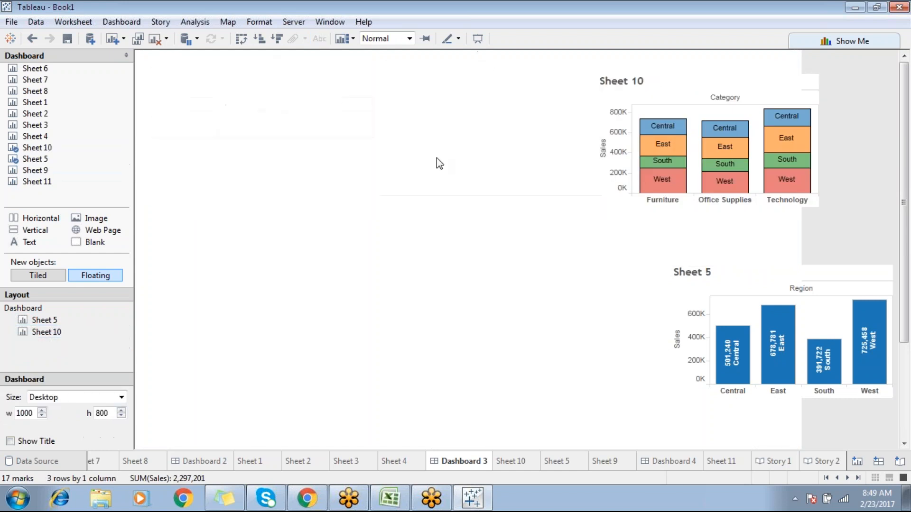
# Move Sheet 10 to about x 402, y 50 and place Sheet 5 beneath it, shrinking Sheet 5 to about 228 by 155
pyautogui.click(696, 78)
pyautogui.moveTo(705, 68); pyautogui.dragTo(515, 79)
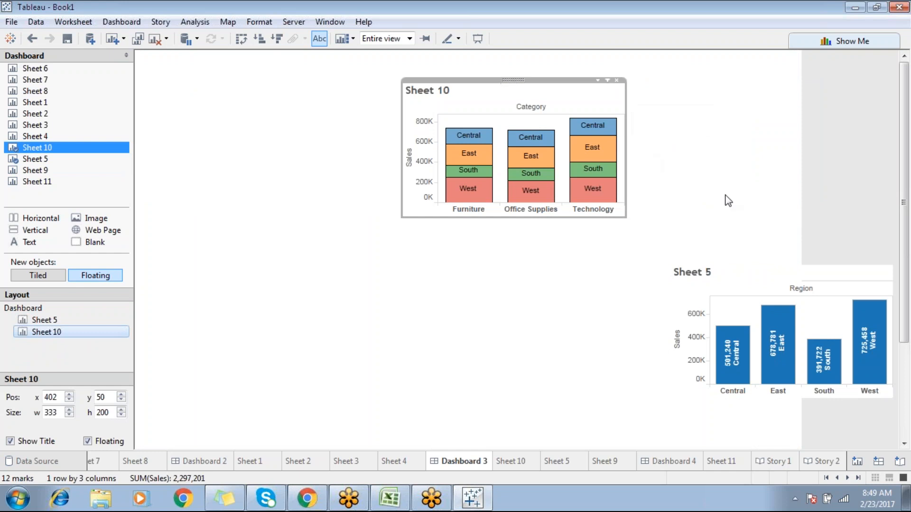
pyautogui.click(766, 268)
pyautogui.moveTo(787, 261); pyautogui.dragTo(525, 250)
pyautogui.moveTo(631, 285); pyautogui.dragTo(561, 287)
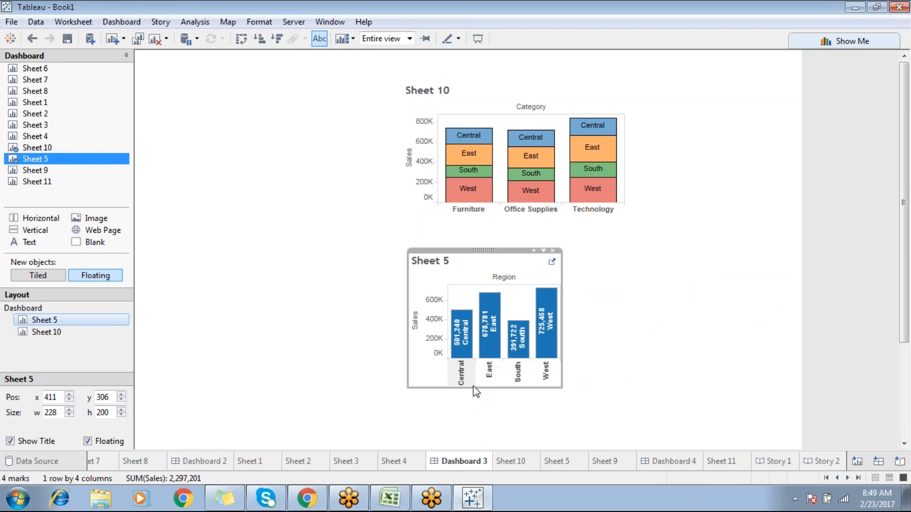
pyautogui.moveTo(473, 387); pyautogui.dragTo(475, 358)
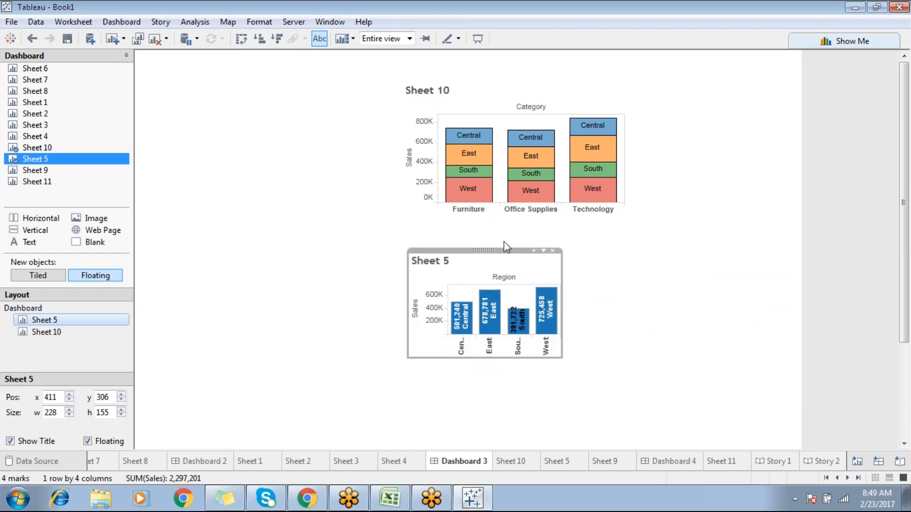
# Move Sheet 5 to the upper-left corner of the dashboard and set the dashboard size to Automatic
pyautogui.moveTo(484, 250); pyautogui.dragTo(214, 70)
pyautogui.click(195, 299)
pyautogui.click(47, 401)
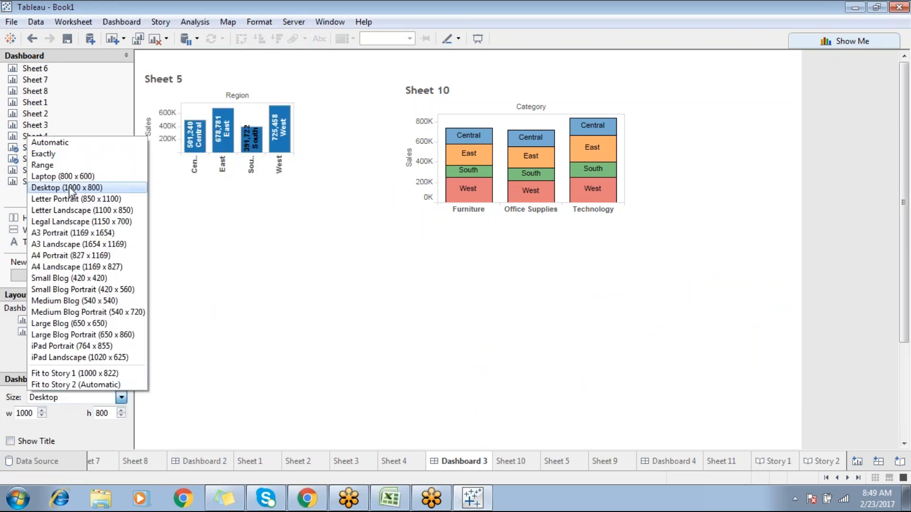
pyautogui.click(76, 142)
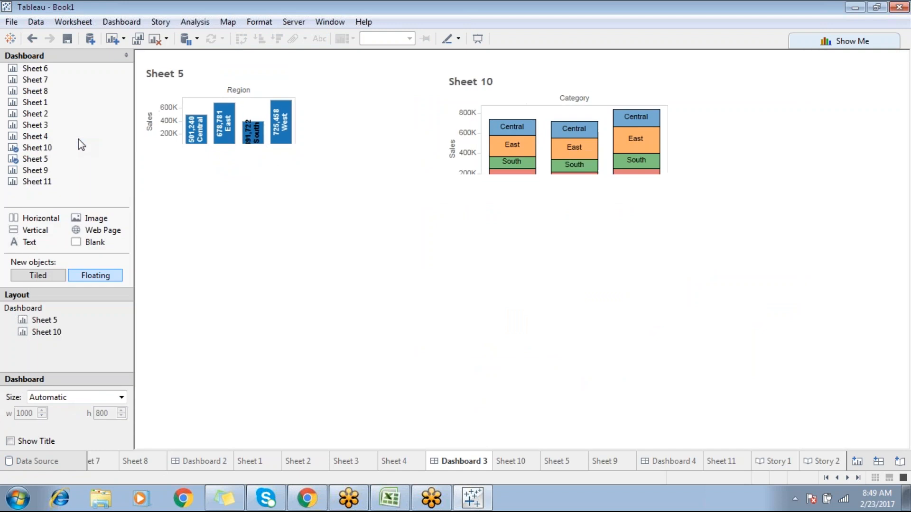
# Resize Sheet 10 to about 387 by 150 and place an enlarged Sheet 5 directly beneath it
pyautogui.click(284, 86)
pyautogui.moveTo(265, 145); pyautogui.dragTo(508, 194)
pyautogui.click(248, 237)
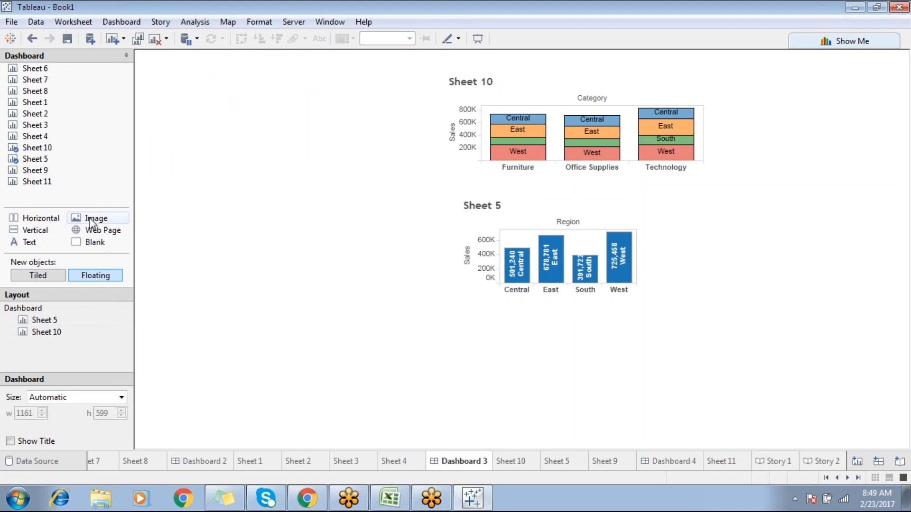
# Add the Chrysanthemum sample picture as a floating image in the empty area beside Sheet 10
pyautogui.moveTo(79, 219); pyautogui.dragTo(270, 154)
pyautogui.doubleClick(153, 101)
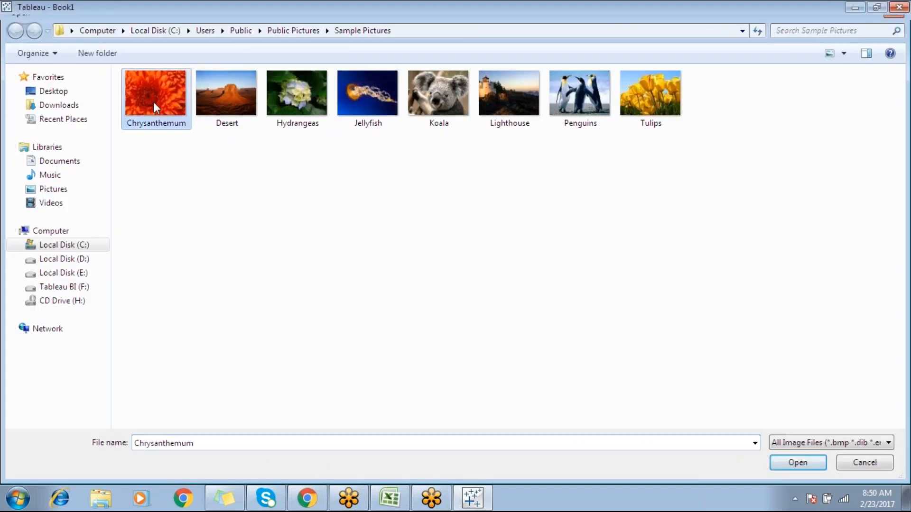
pyautogui.click(415, 80)
pyautogui.click(351, 156)
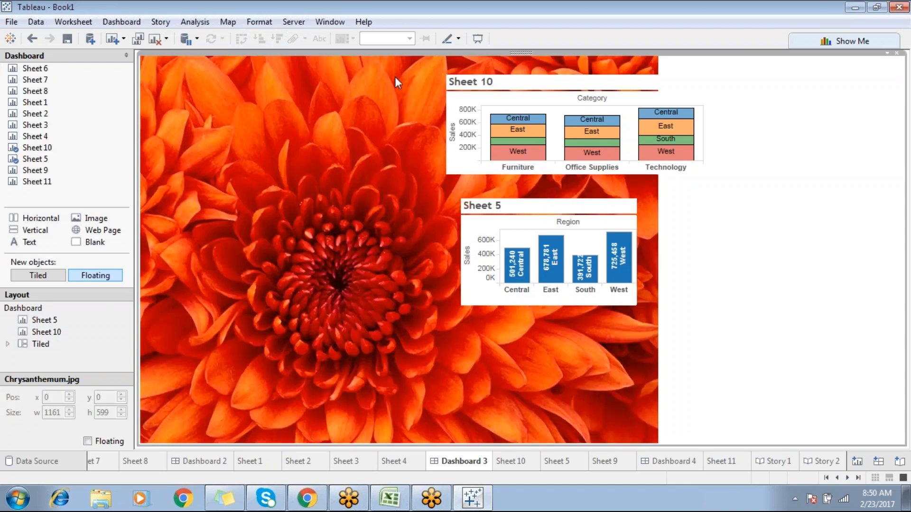
pyautogui.hotkey('ctrl', 'z')
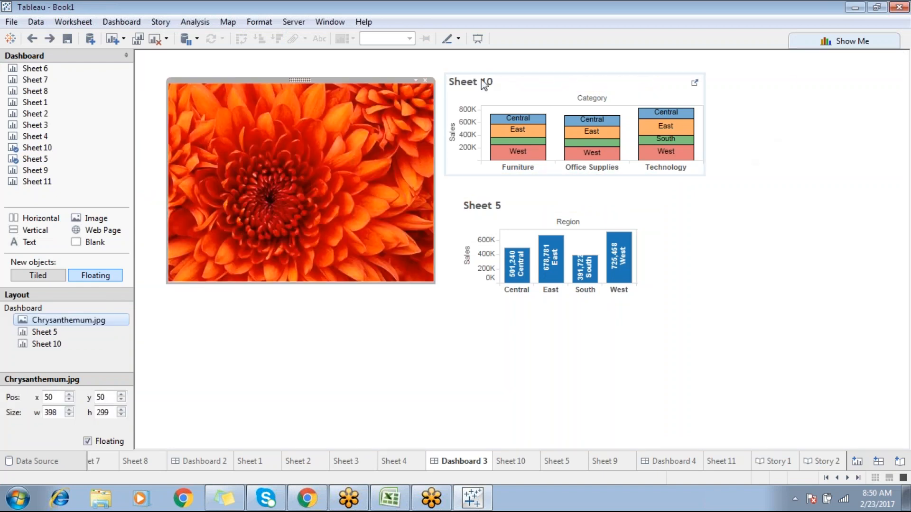
# Shrink the Chrysanthemum image to a small logo size and move it to the dashboard's upper-left corner
pyautogui.moveTo(434, 127); pyautogui.dragTo(312, 114)
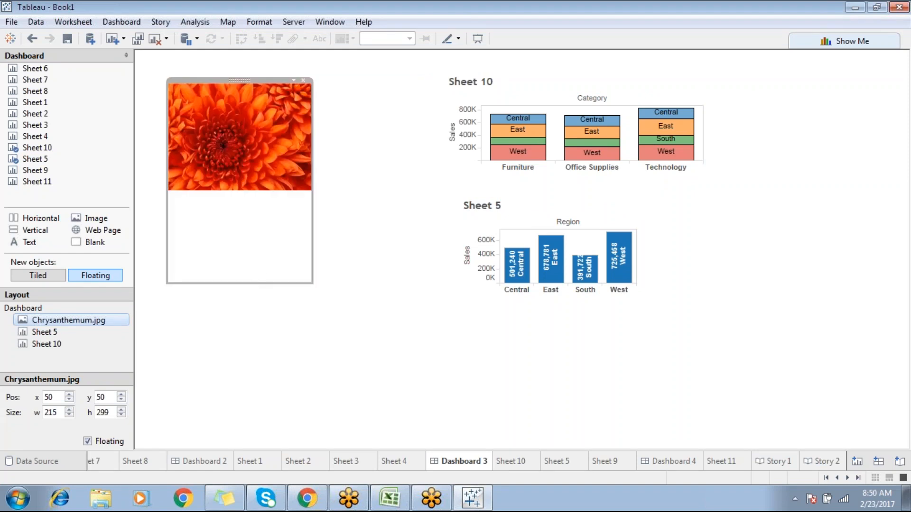
pyautogui.moveTo(252, 284); pyautogui.dragTo(242, 151)
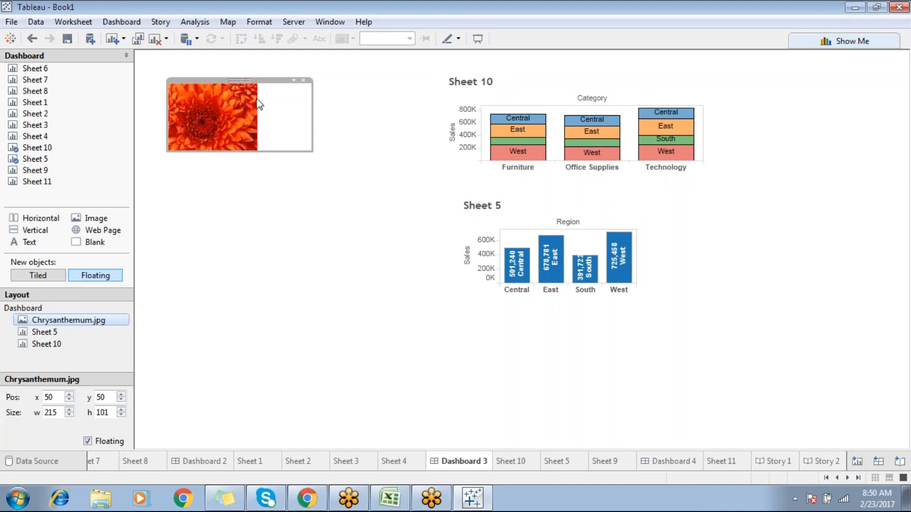
pyautogui.moveTo(312, 101); pyautogui.dragTo(191, 54)
pyautogui.click(233, 185)
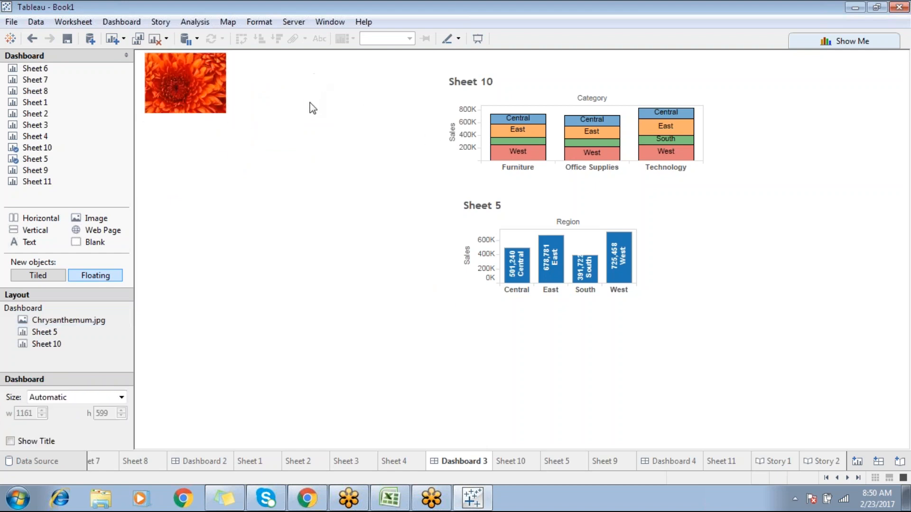
# Try to add a floating text object beside the Chrysanthemum image
pyautogui.moveTo(66, 242); pyautogui.dragTo(285, 67)
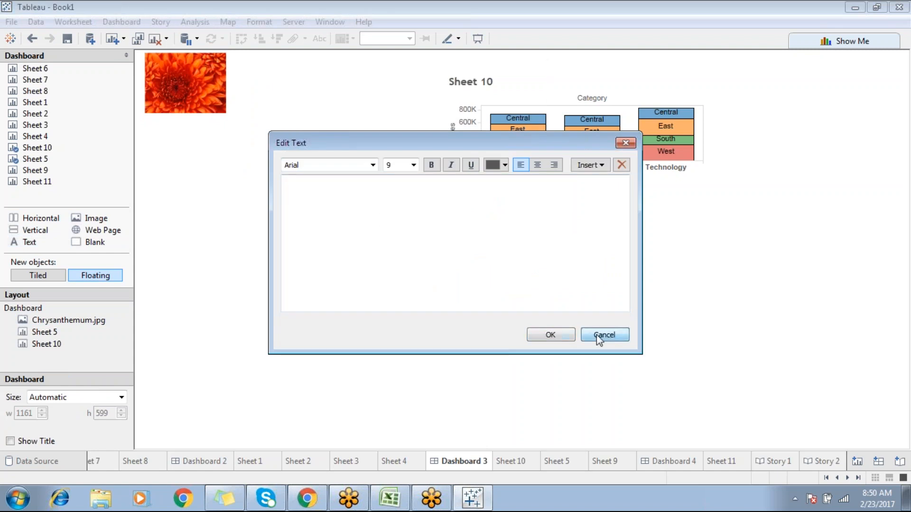
pyautogui.click(599, 335)
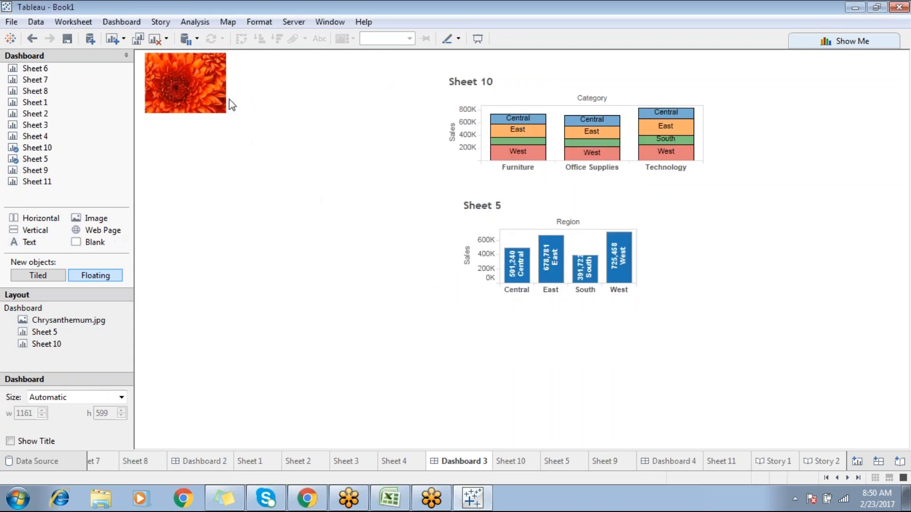
# Show the Category filter for Sheet 10 on Dashboard 3 and place it below the Chrysanthemum image
pyautogui.click(545, 82)
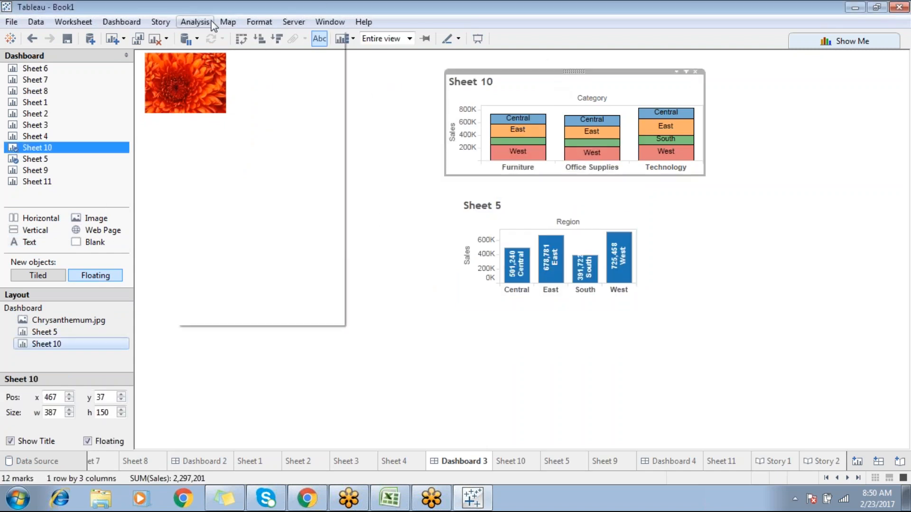
pyautogui.click(195, 21)
pyautogui.moveTo(219, 233)
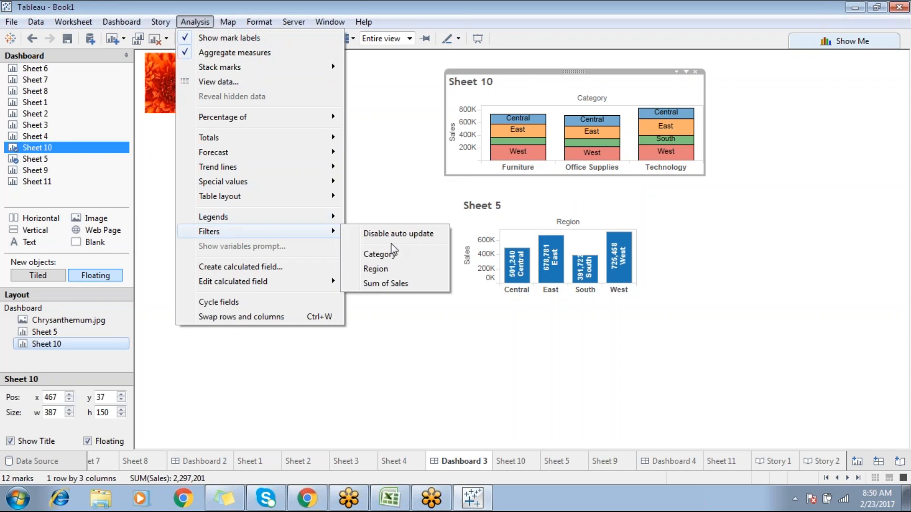
pyautogui.click(379, 253)
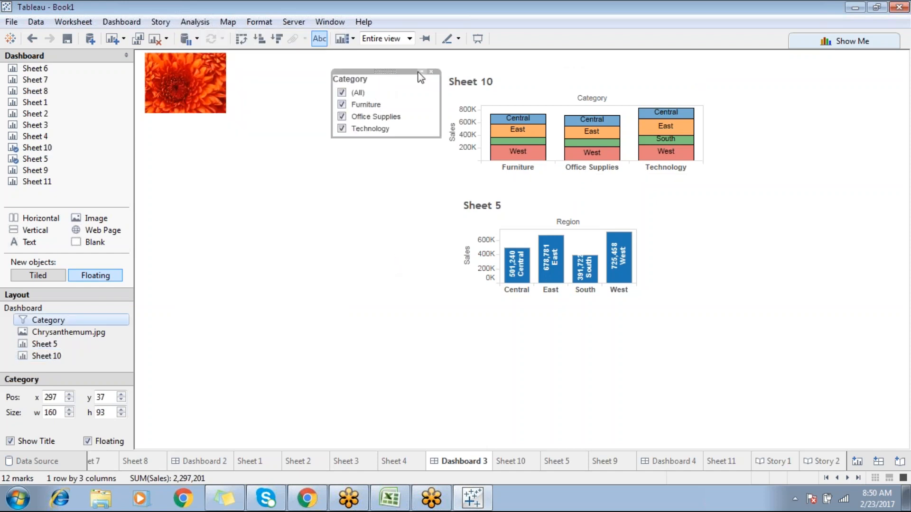
pyautogui.moveTo(370, 70); pyautogui.dragTo(214, 133)
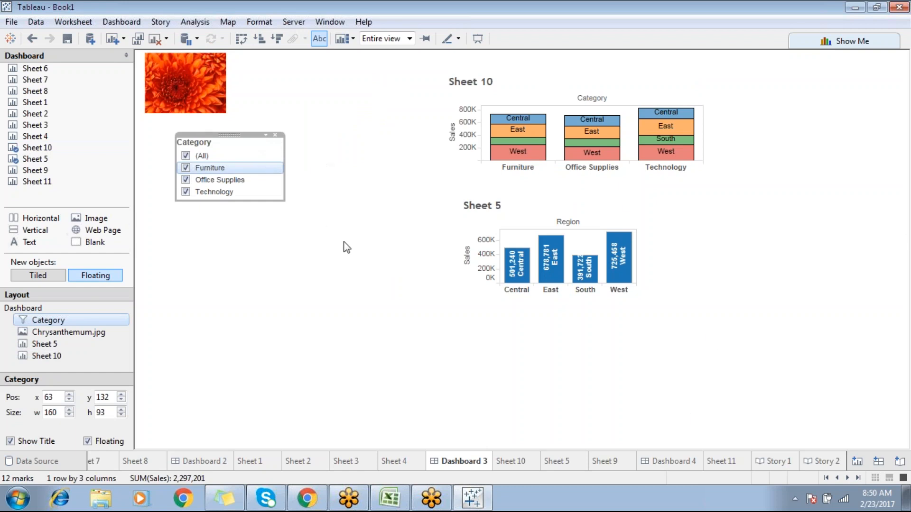
pyautogui.click(304, 269)
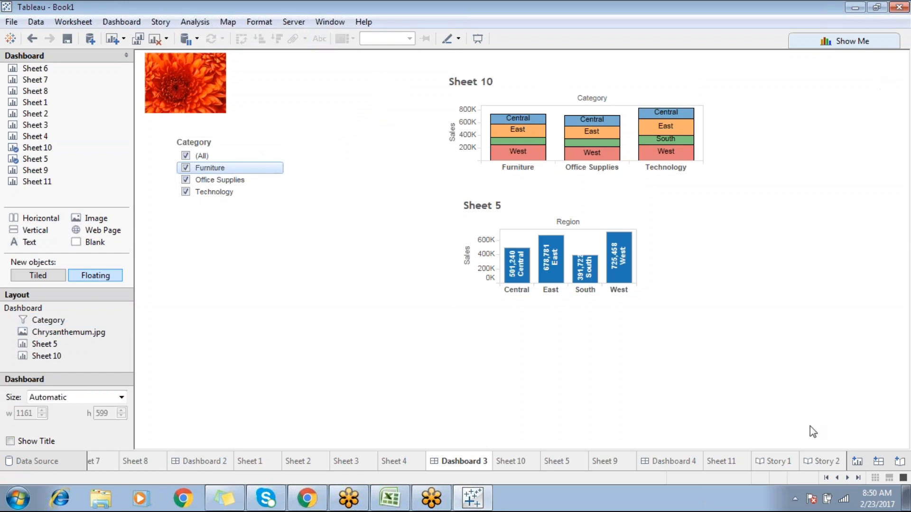
pyautogui.click(791, 178)
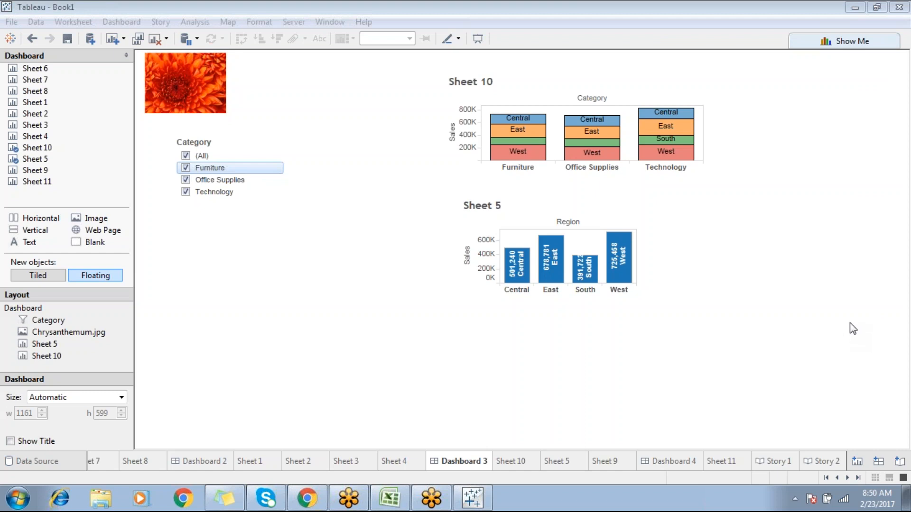
# On the empty Sheet 11, build a pie chart of Sales by Category using Show Me
pyautogui.click(579, 461)
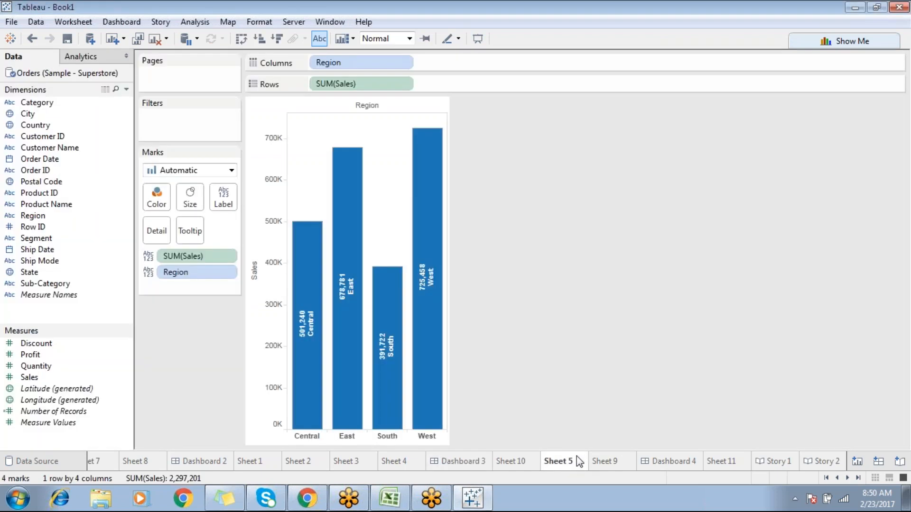
pyautogui.click(629, 463)
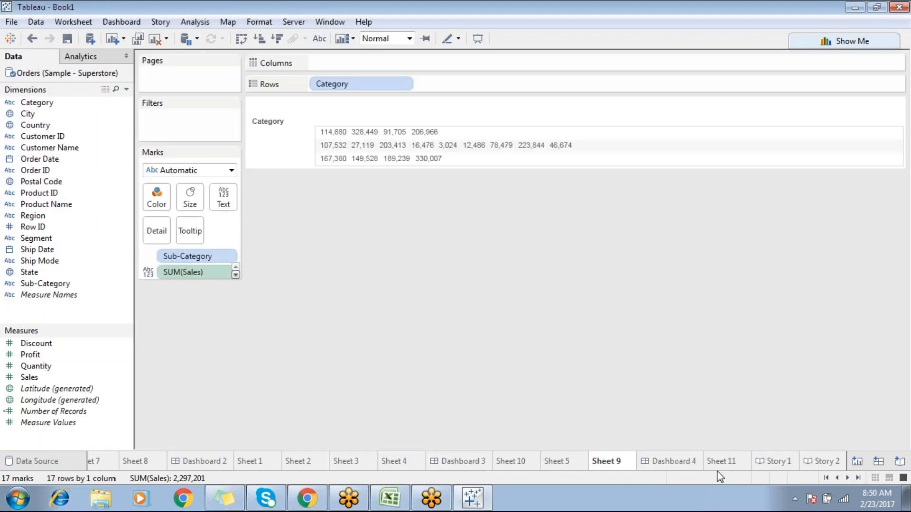
pyautogui.click(724, 463)
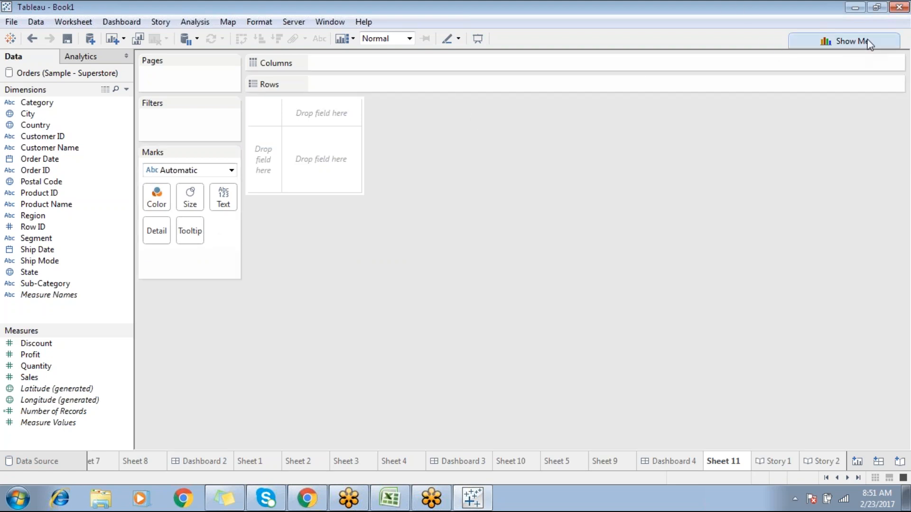
pyautogui.moveTo(36, 102)
pyautogui.mouseDown()
pyautogui.moveTo(361, 83)
pyautogui.moveTo(34, 103)
pyautogui.mouseUp()
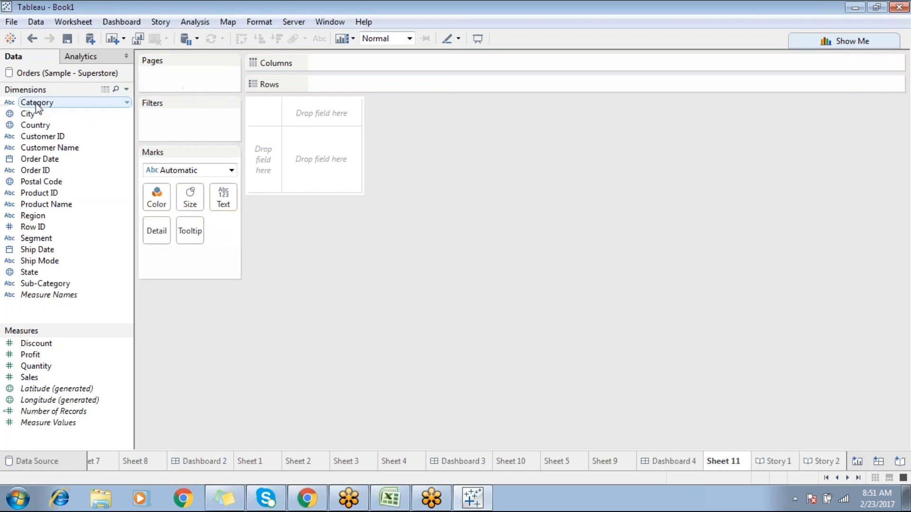
pyautogui.click(888, 40)
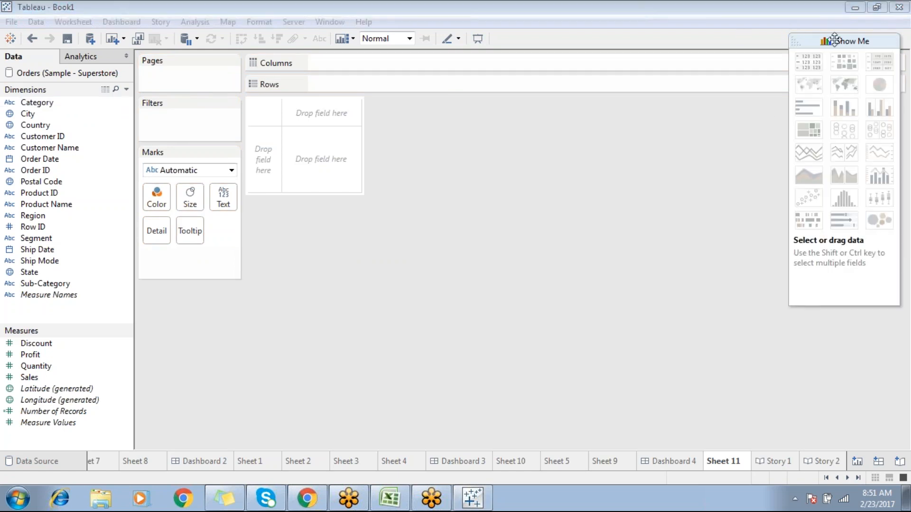
pyautogui.click(49, 105)
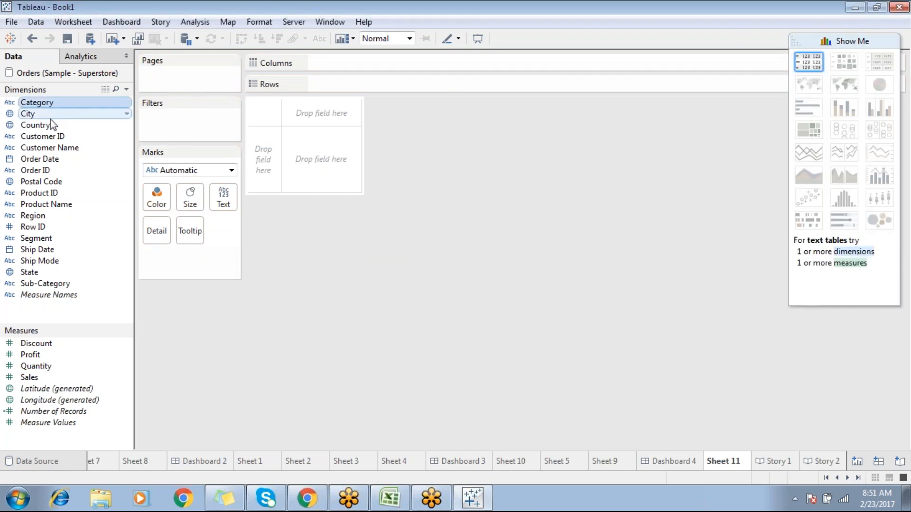
pyautogui.keyDown('ctrl'); pyautogui.click(29, 377); pyautogui.keyUp('ctrl')
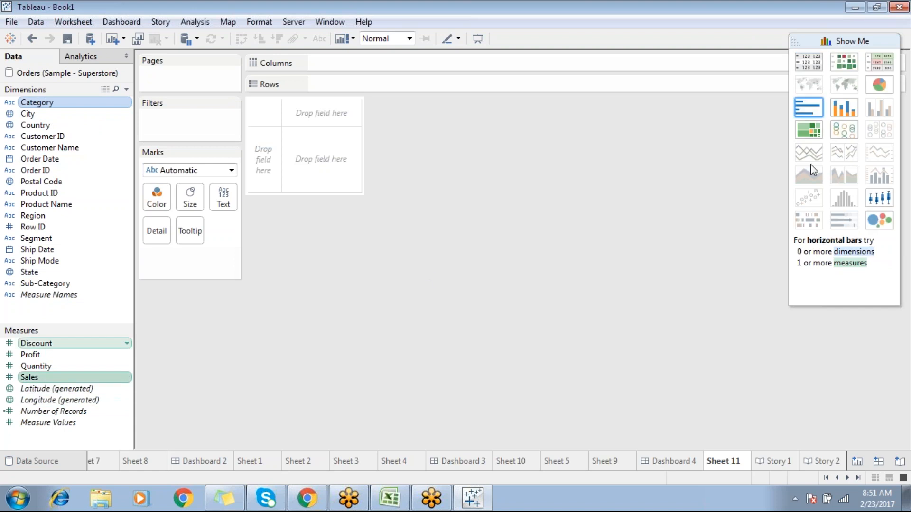
pyautogui.click(879, 84)
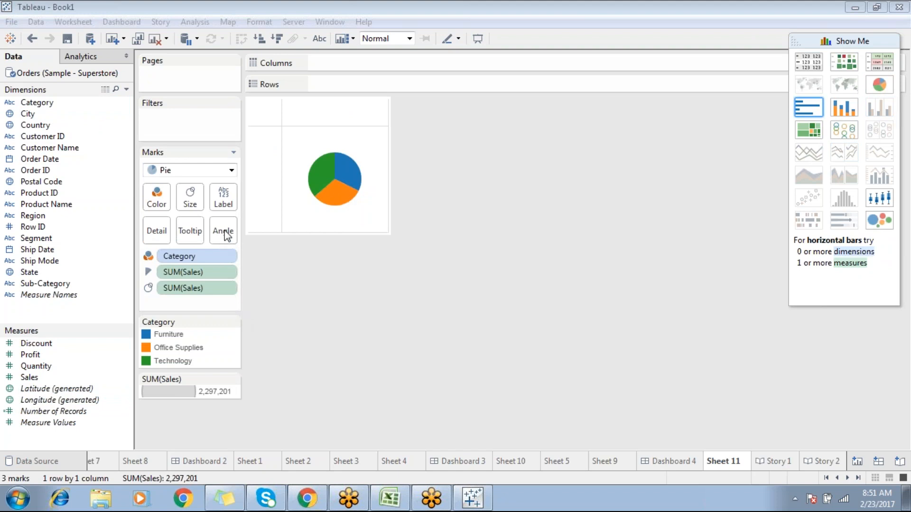
# Set the pie's slice angle to Quantity, replace it with Discount, and check the Office Supplies slice's values
pyautogui.click(180, 277)
pyautogui.moveTo(178, 272); pyautogui.dragTo(220, 231)
pyautogui.moveTo(39, 369); pyautogui.dragTo(209, 247)
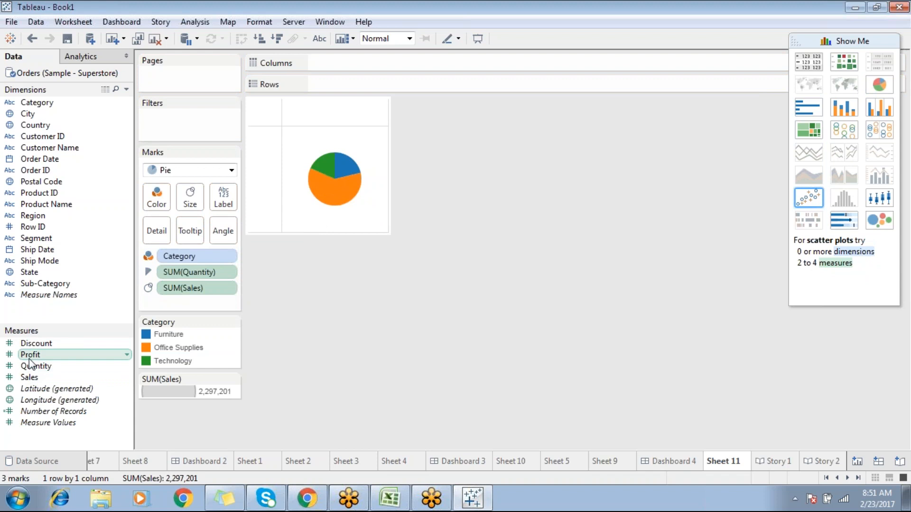
pyautogui.moveTo(38, 346); pyautogui.dragTo(222, 242)
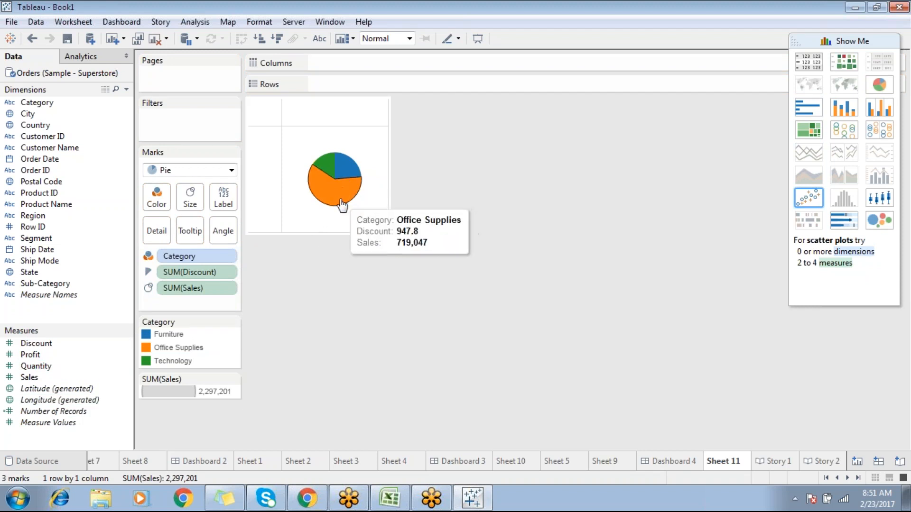
pyautogui.moveTo(323, 204)
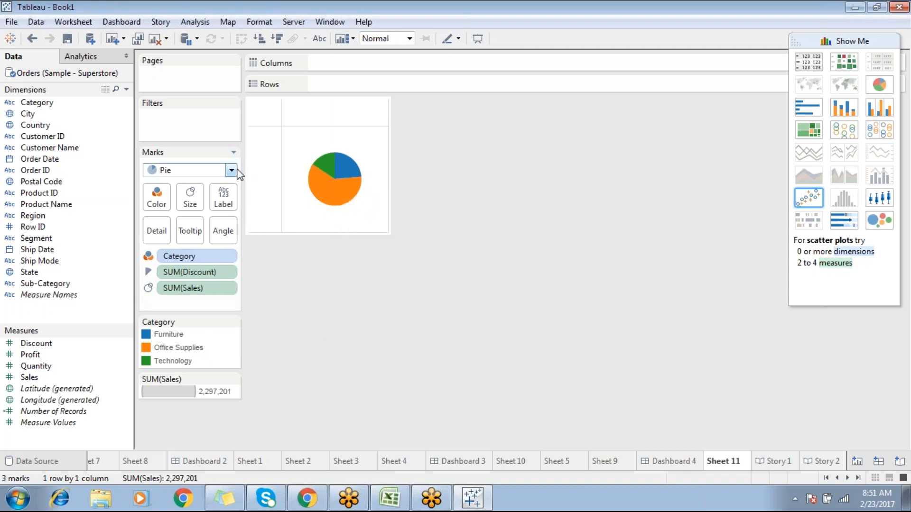
# Change the mark type from Pie to Shape and assign the New folder image palette to the marks
pyautogui.click(231, 170)
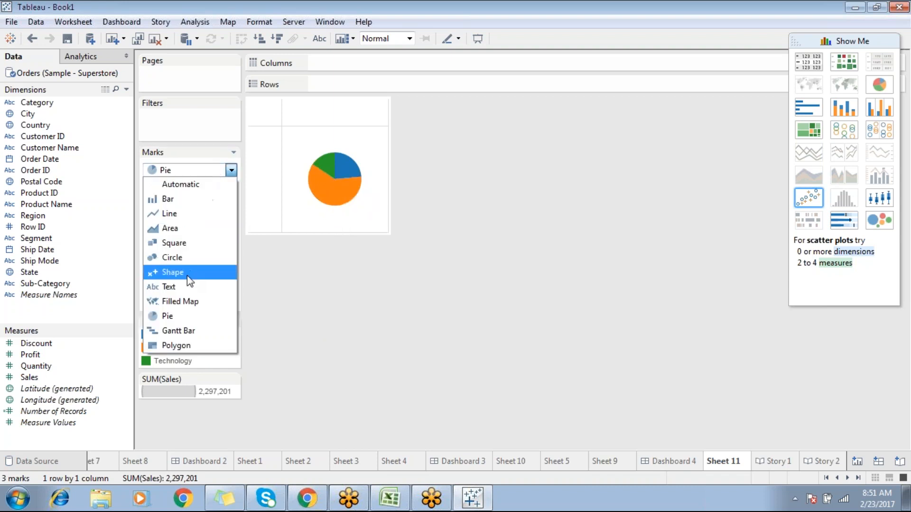
pyautogui.click(188, 277)
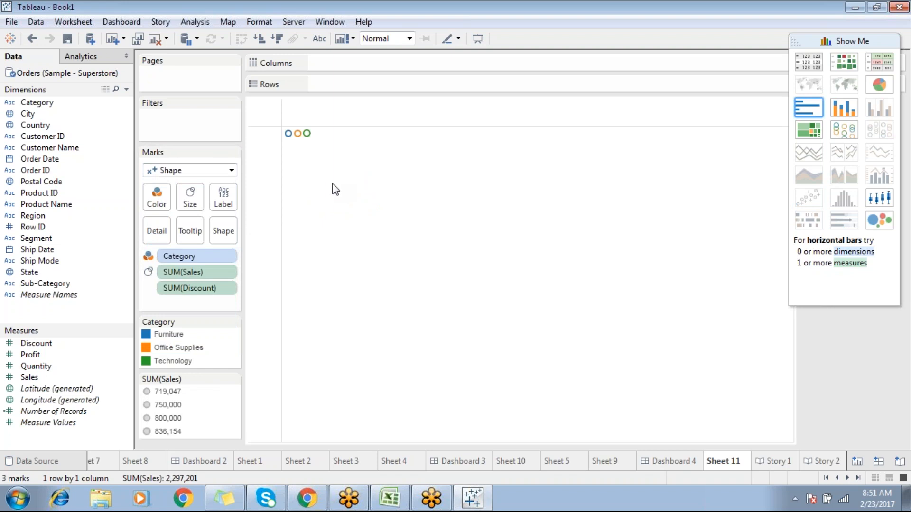
pyautogui.click(234, 231)
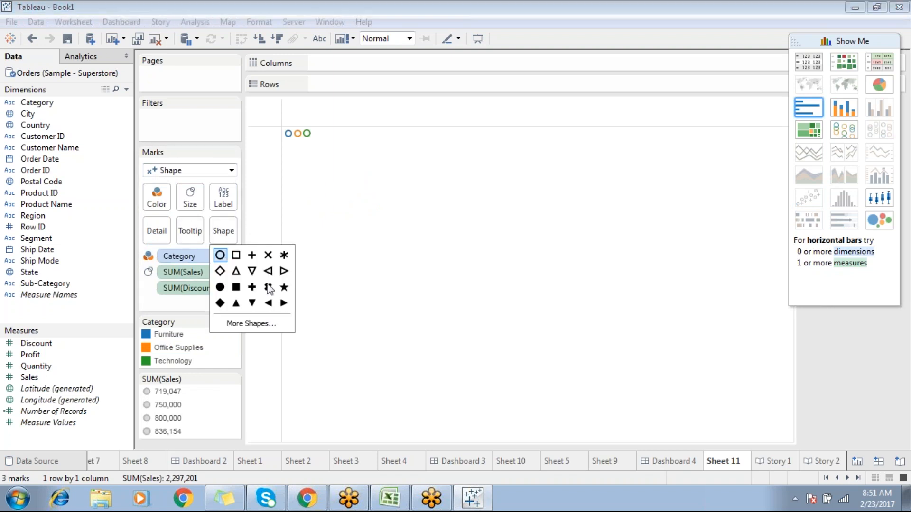
pyautogui.click(254, 324)
pyautogui.moveTo(468, 155); pyautogui.dragTo(337, 114)
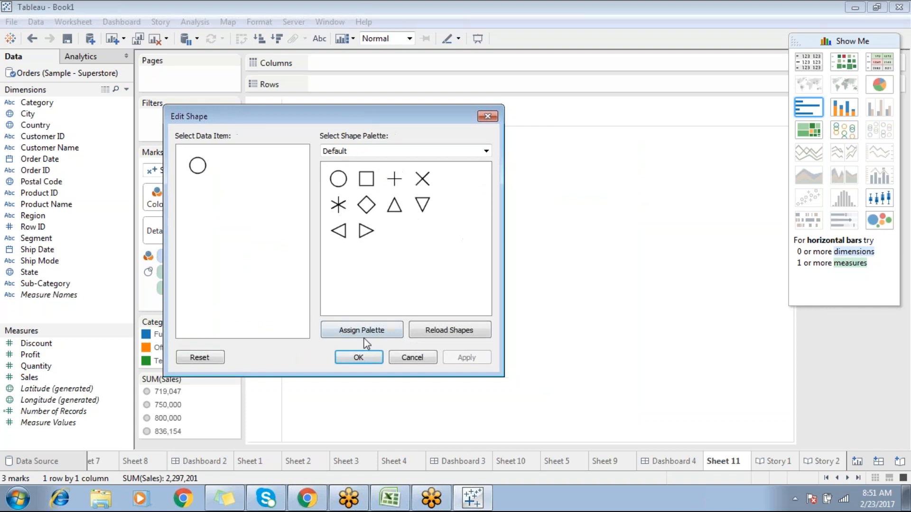
pyautogui.click(346, 151)
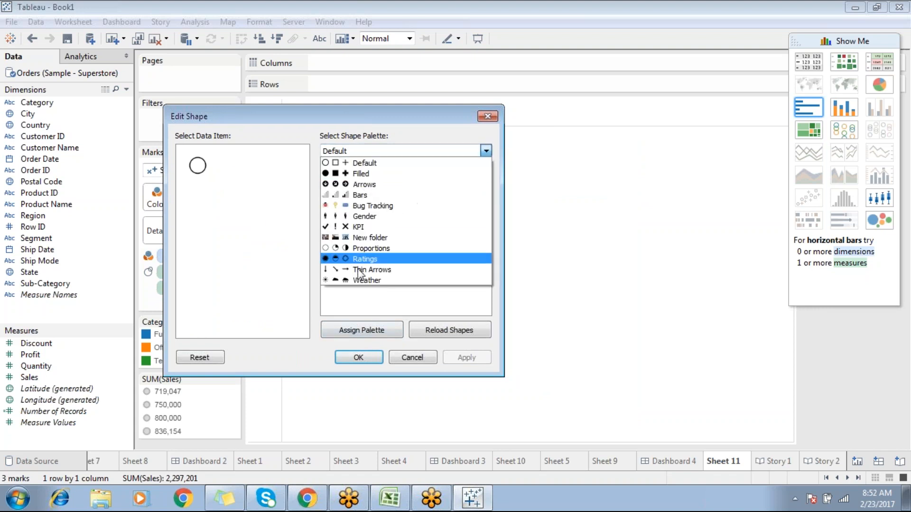
pyautogui.click(372, 236)
pyautogui.click(372, 330)
pyautogui.click(359, 357)
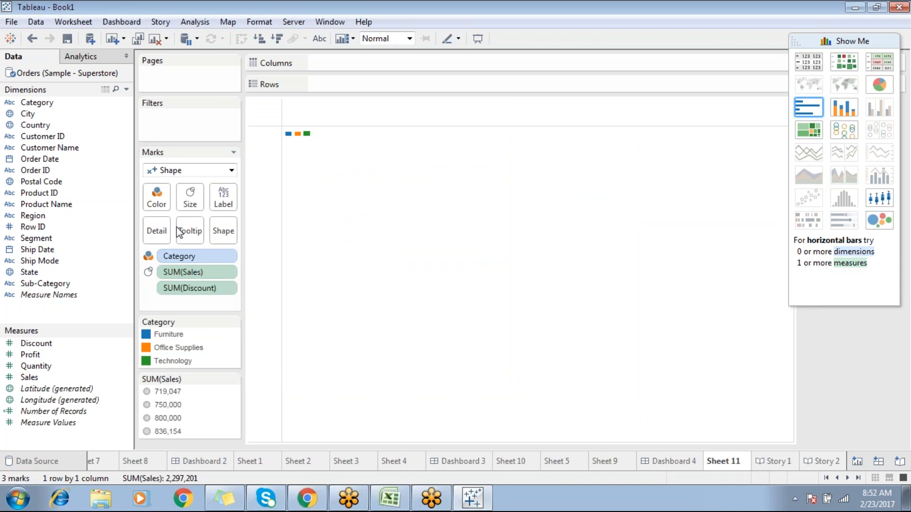
# Remove Category from Color, add it to Shape, and assign the New folder palette to its three categories
pyautogui.moveTo(213, 256); pyautogui.dragTo(79, 258)
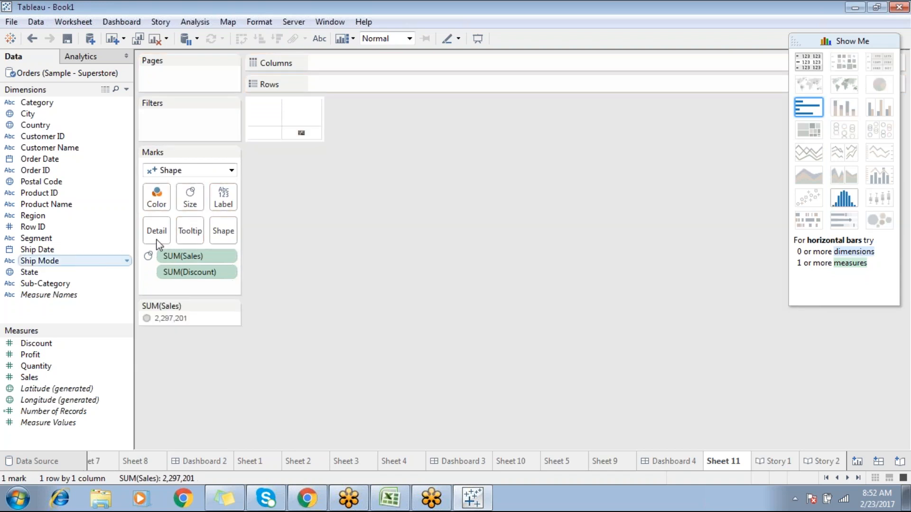
pyautogui.moveTo(59, 103); pyautogui.dragTo(222, 229)
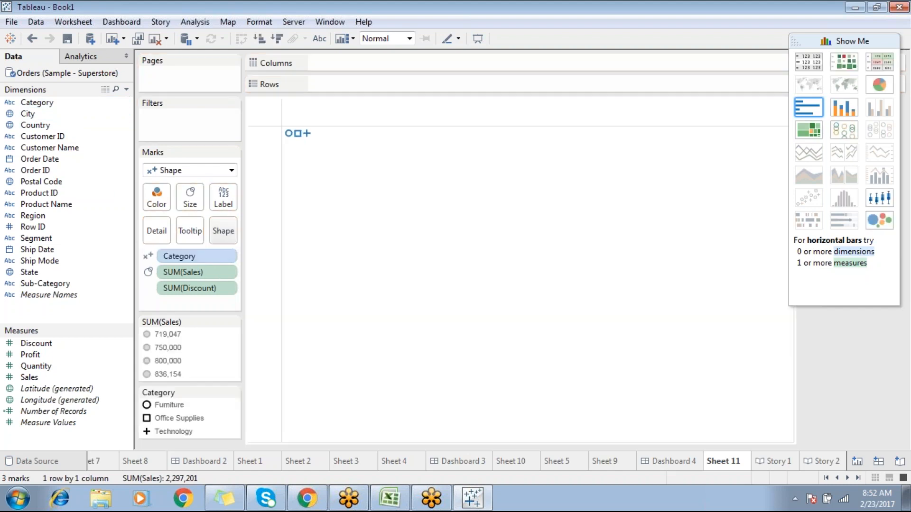
pyautogui.click(228, 229)
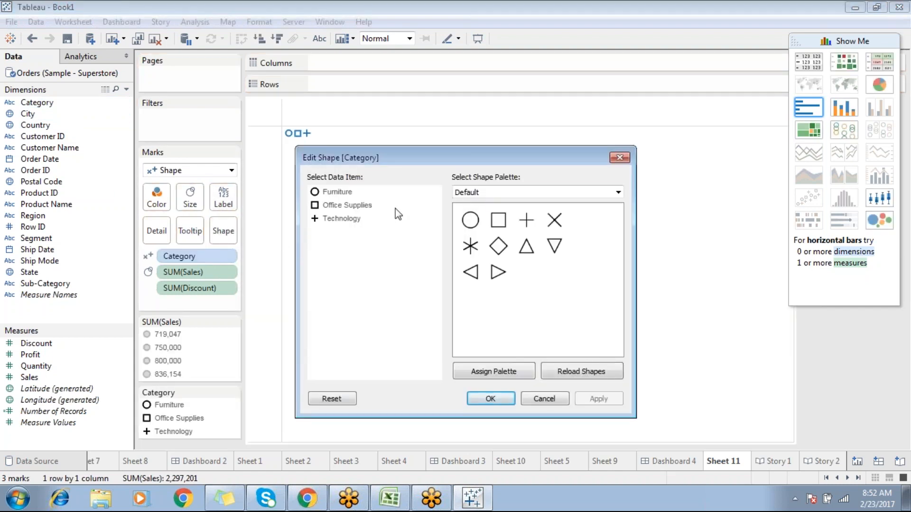
pyautogui.click(474, 370)
pyautogui.click(484, 196)
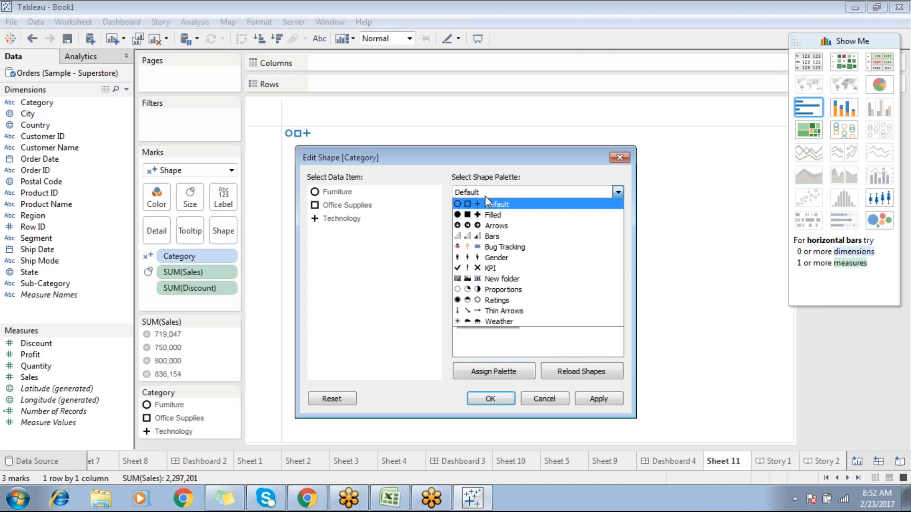
pyautogui.click(472, 278)
pyautogui.click(476, 371)
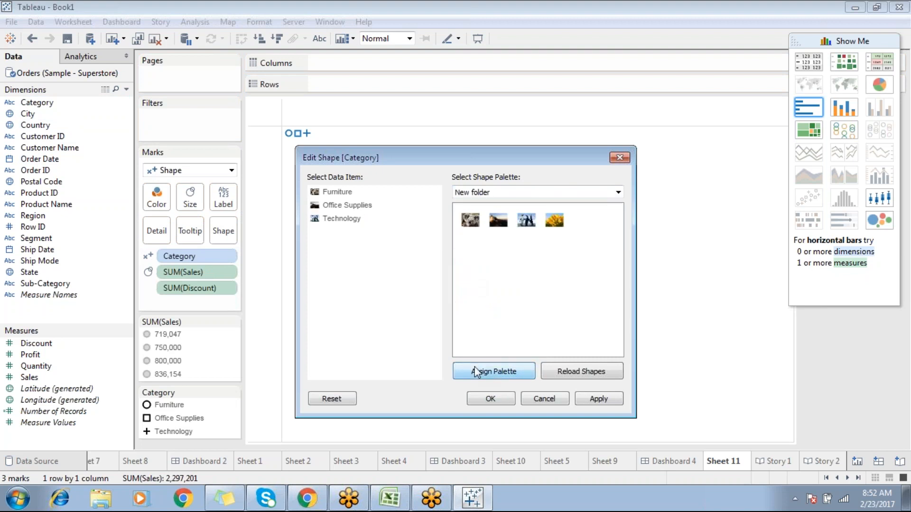
pyautogui.click(484, 396)
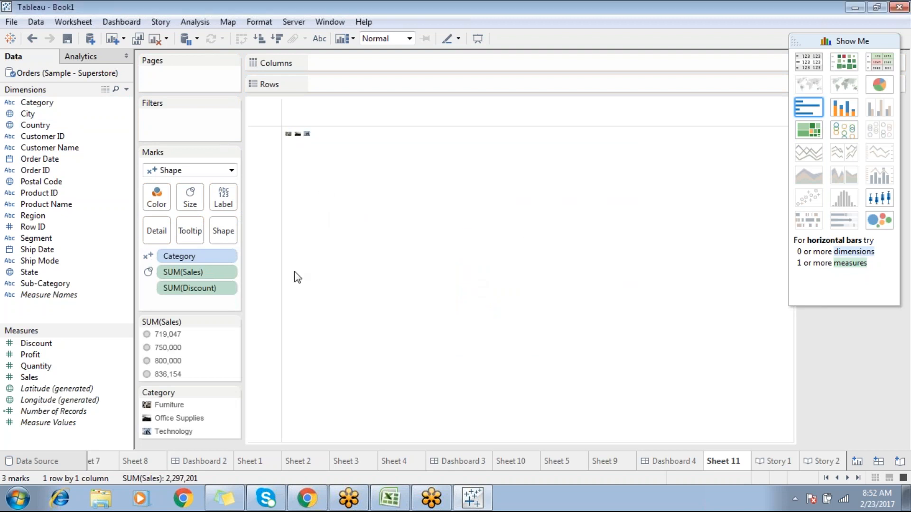
# Enlarge the category picture marks to the maximum size
pyautogui.click(190, 199)
pyautogui.moveTo(223, 230); pyautogui.dragTo(304, 236)
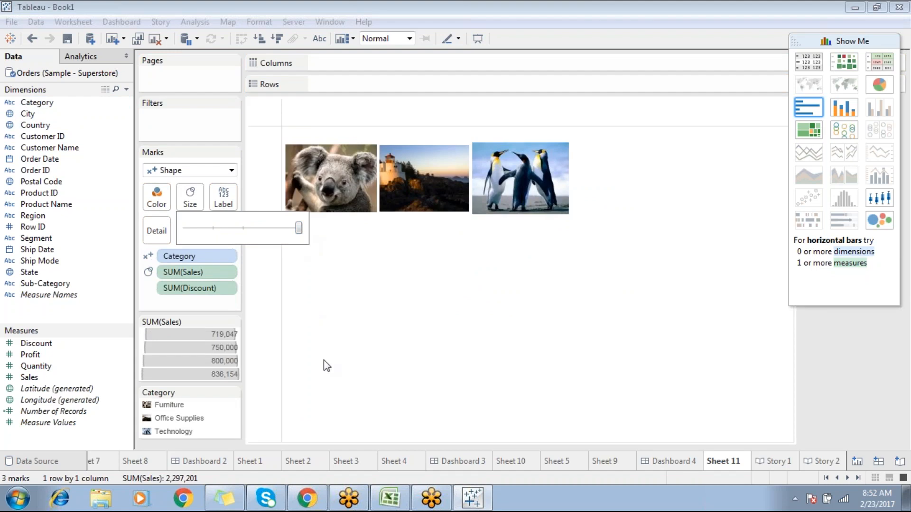
pyautogui.click(694, 315)
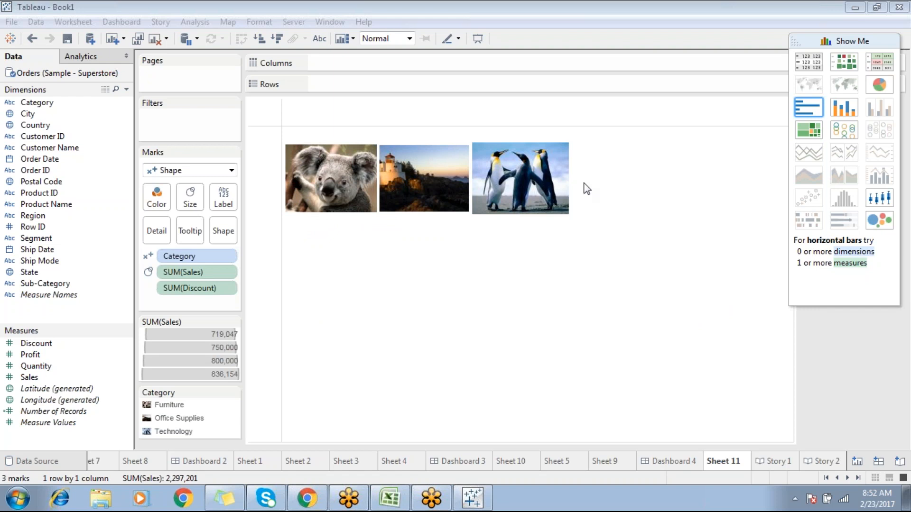
# Select the koala and lighthouse picture marks in turn to examine their Category, Discount and Sales details
pyautogui.click(327, 197)
pyautogui.click(326, 197)
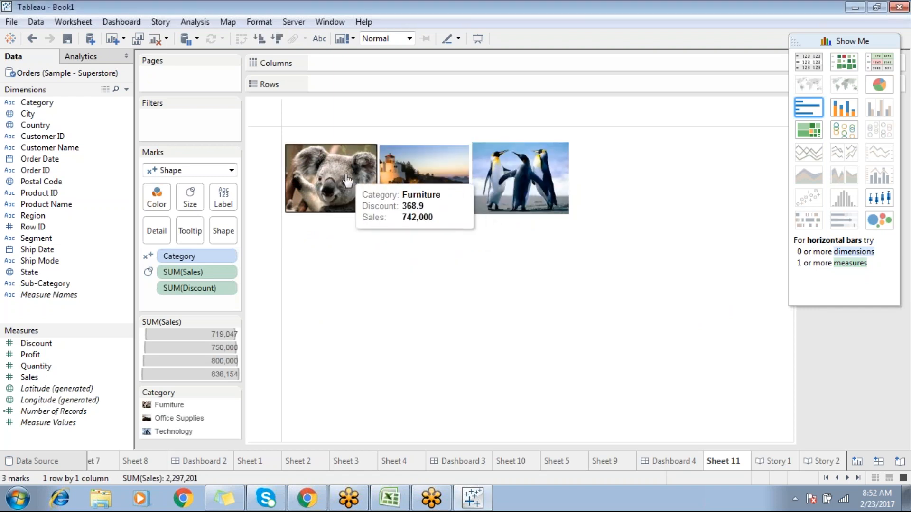
pyautogui.click(356, 196)
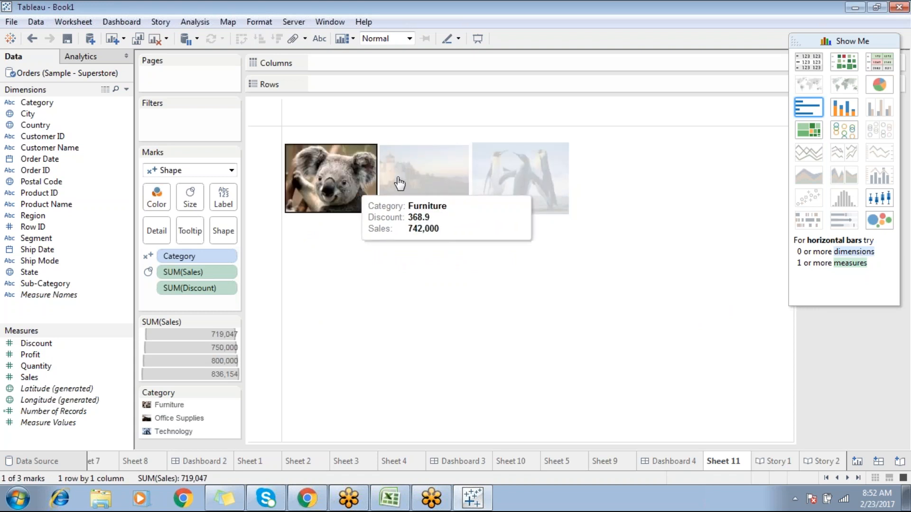
pyautogui.click(393, 185)
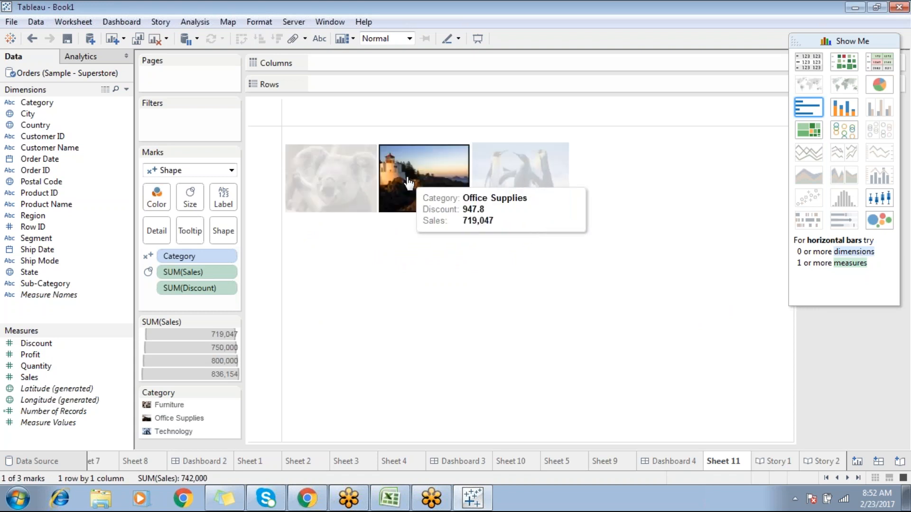
pyautogui.click(335, 183)
# Preview the Bars shape palette for Category and close the shape settings without assigning it
pyautogui.click(217, 232)
pyautogui.click(491, 194)
pyautogui.click(495, 242)
pyautogui.click(490, 398)
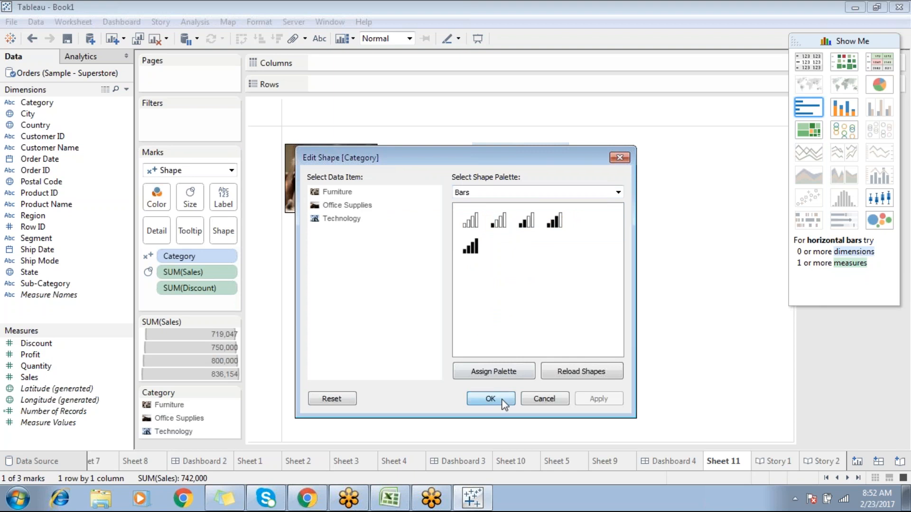
pyautogui.click(337, 274)
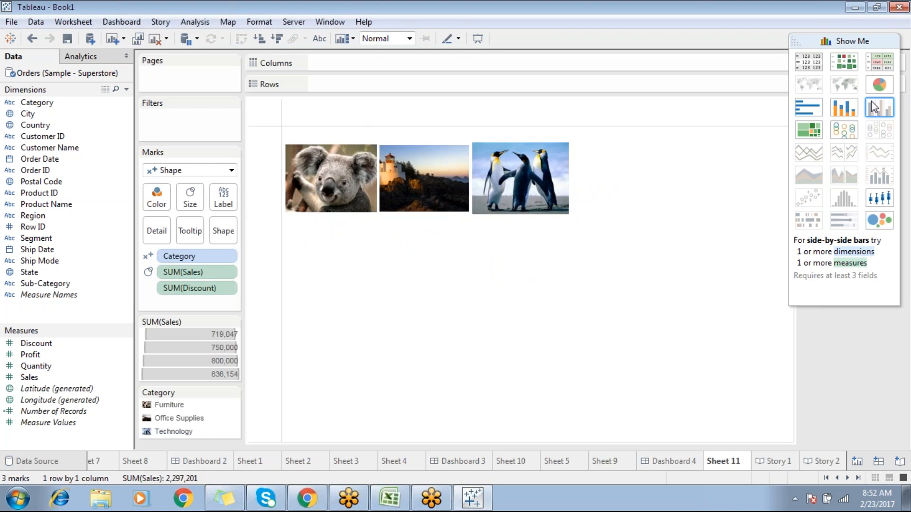
pyautogui.moveTo(293, 212)
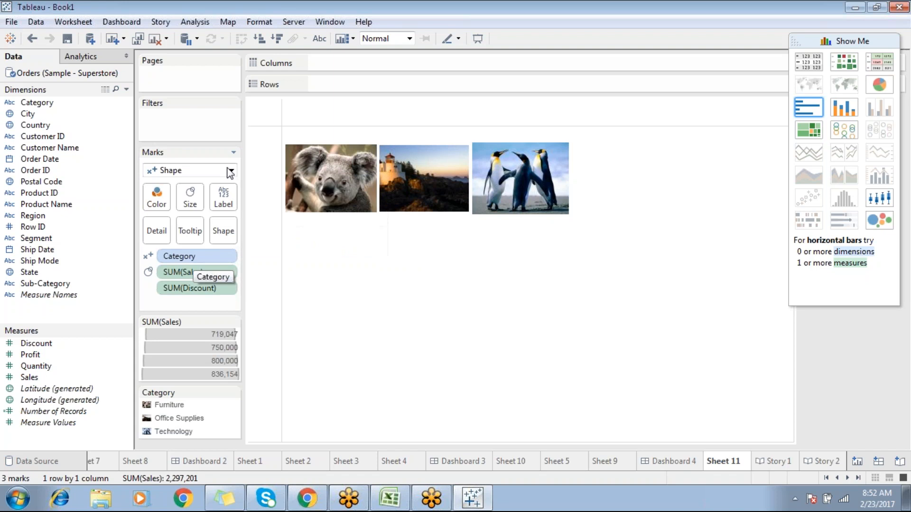
# Look over Sheet 9 and Dashboard 4, and build a new worksheet charting Sales by Sub-Category as horizontal bars
pyautogui.click(610, 462)
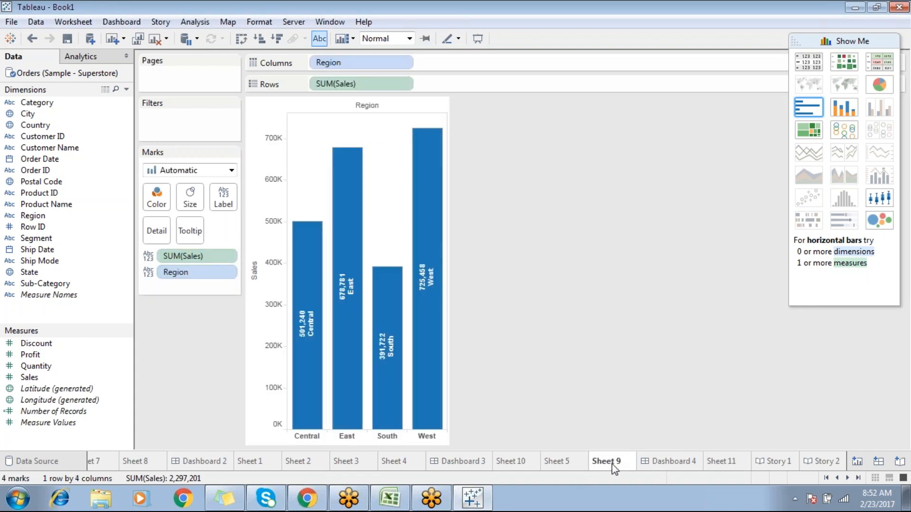
pyautogui.click(681, 464)
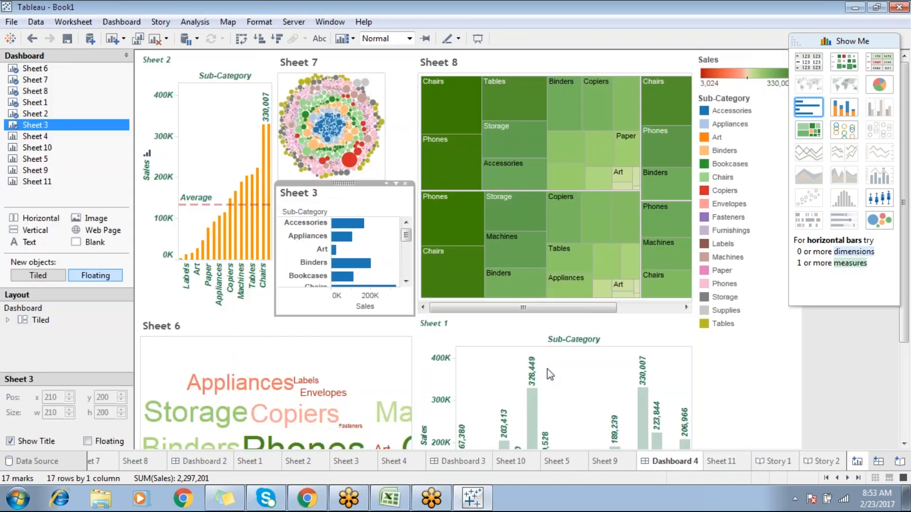
pyautogui.click(856, 461)
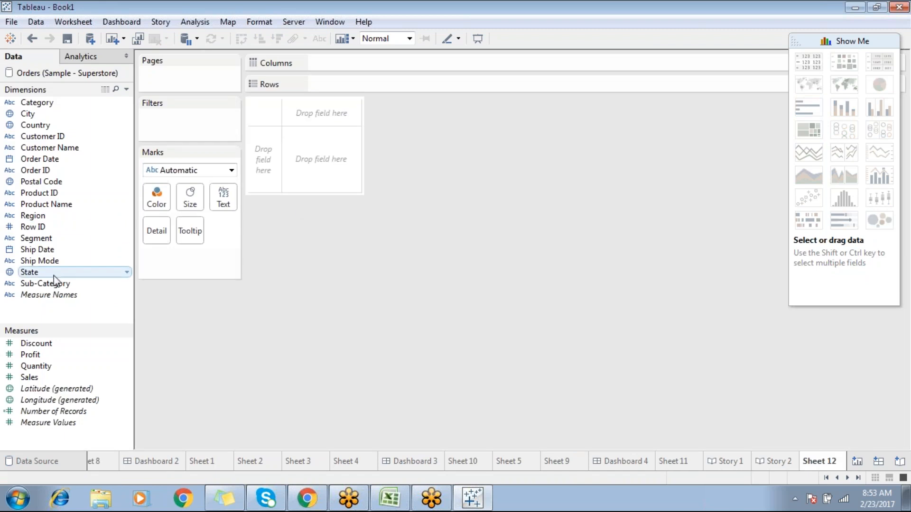
pyautogui.doubleClick(54, 281)
pyautogui.click(27, 378)
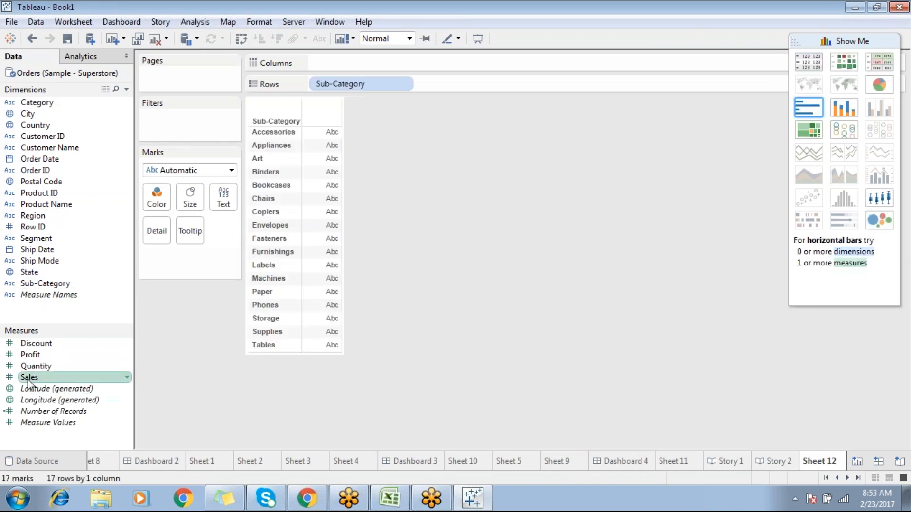
pyautogui.doubleClick(28, 379)
pyautogui.click(812, 117)
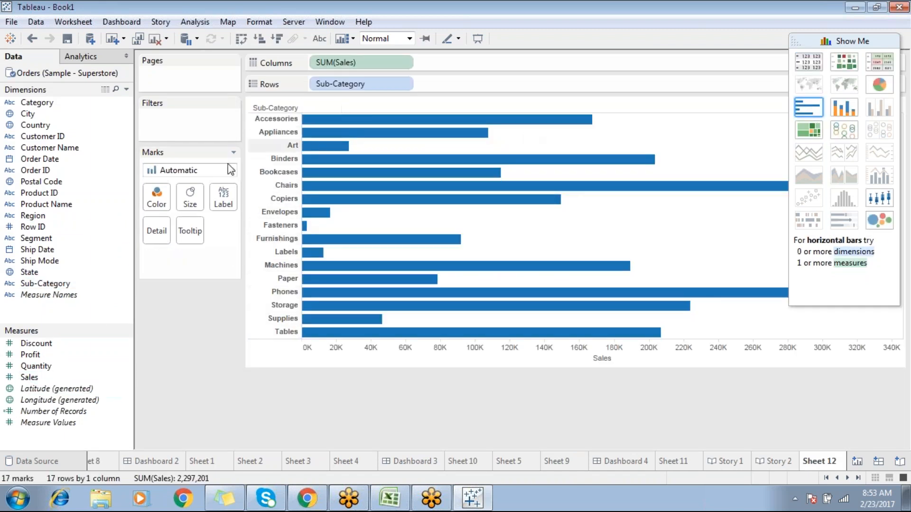
# Try the Line mark type on the Sub-Category sales chart and return the marks to Bar
pyautogui.click(209, 169)
pyautogui.click(189, 212)
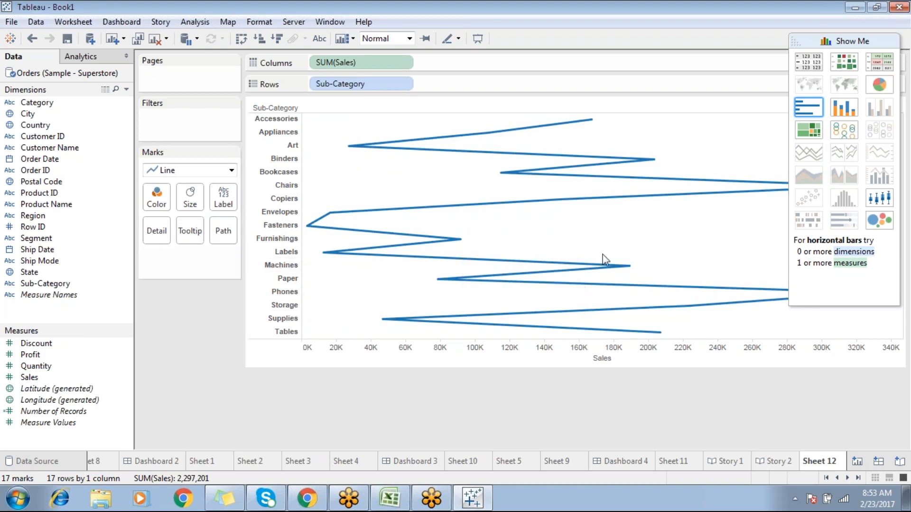
pyautogui.click(190, 170)
pyautogui.click(205, 219)
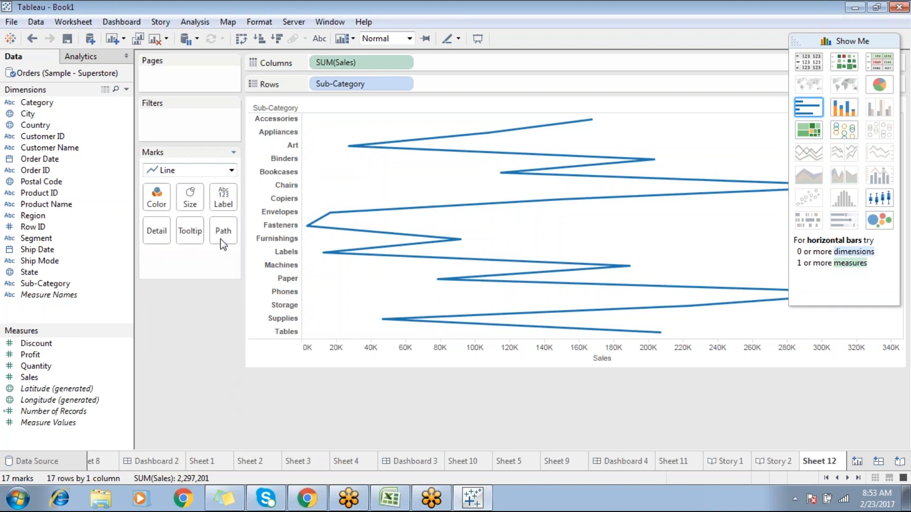
pyautogui.click(216, 171)
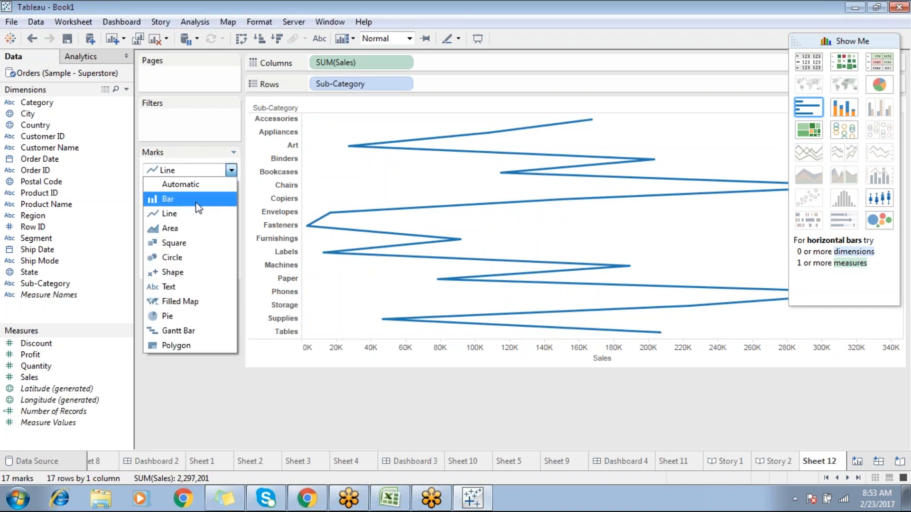
pyautogui.click(199, 197)
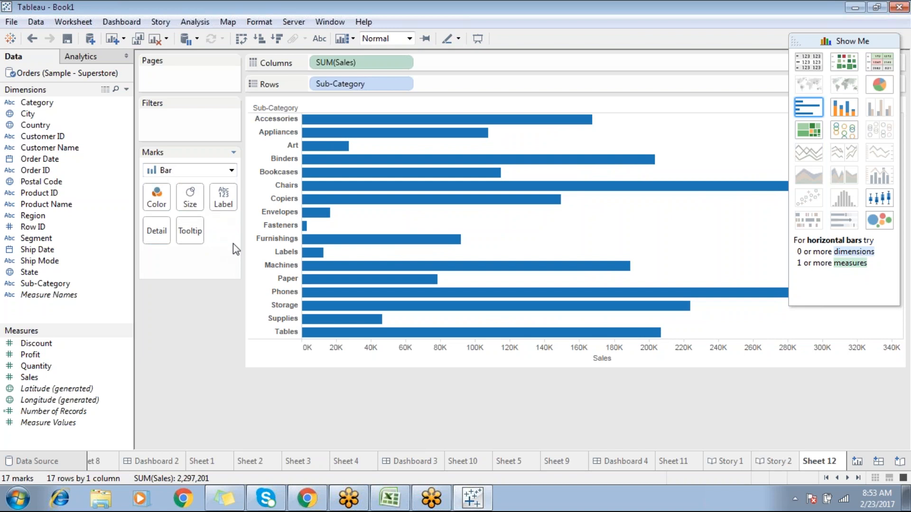
# Change the mark type to Line and add State to Path
pyautogui.click(231, 170)
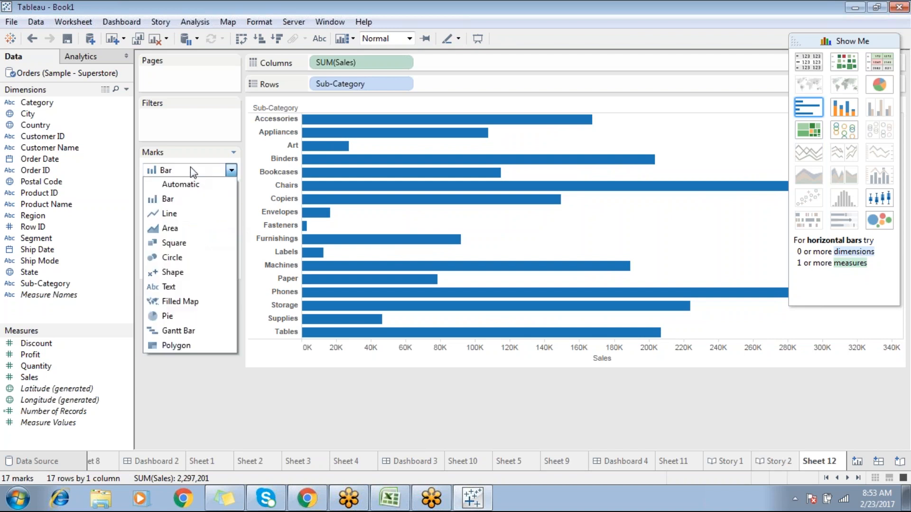
pyautogui.click(185, 217)
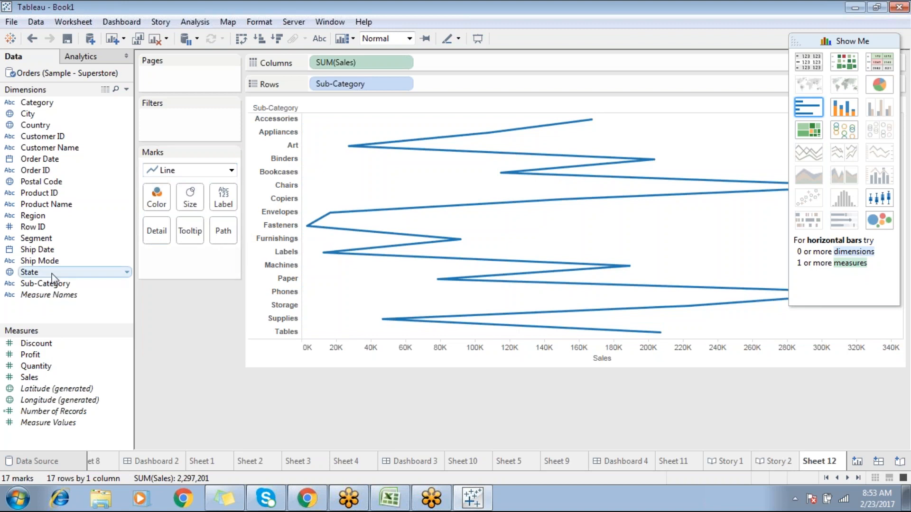
pyautogui.moveTo(53, 276); pyautogui.dragTo(233, 249)
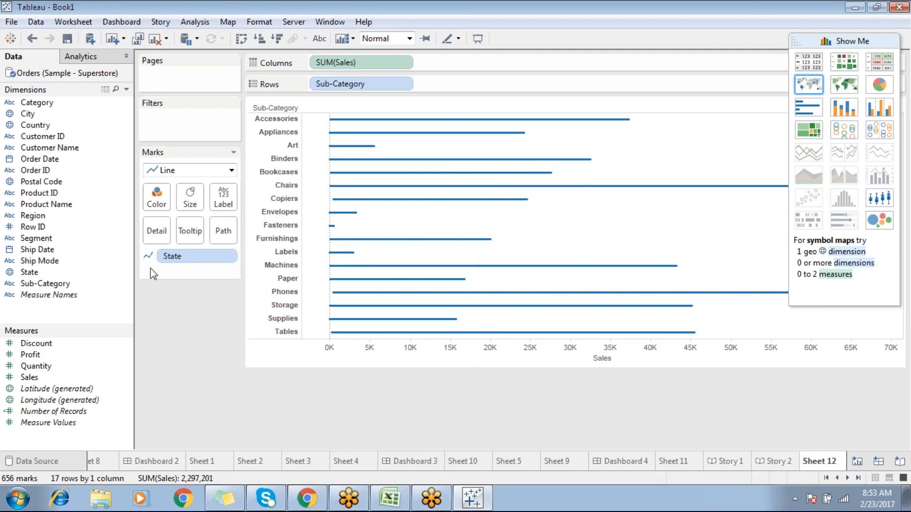
# Thicken the Sub-Category lines and show markers at all their data points
pyautogui.click(189, 204)
pyautogui.moveTo(213, 229); pyautogui.dragTo(249, 235)
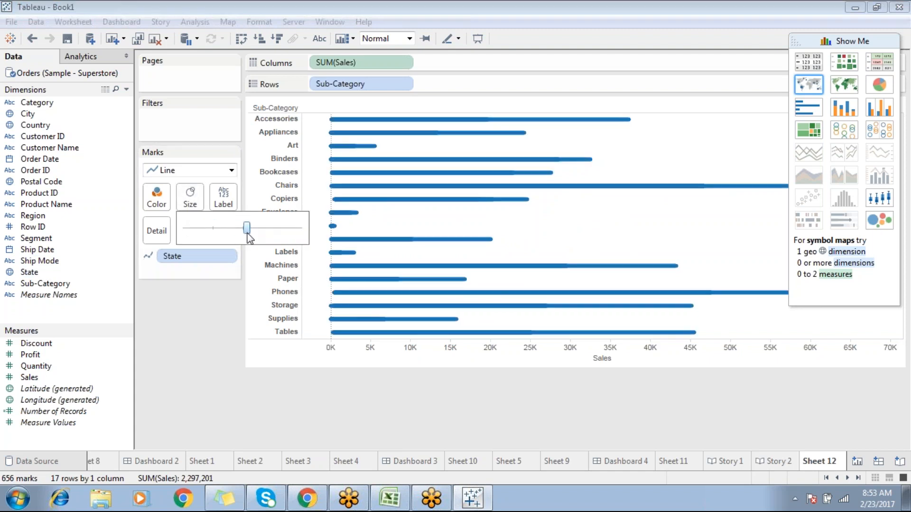
pyautogui.click(156, 198)
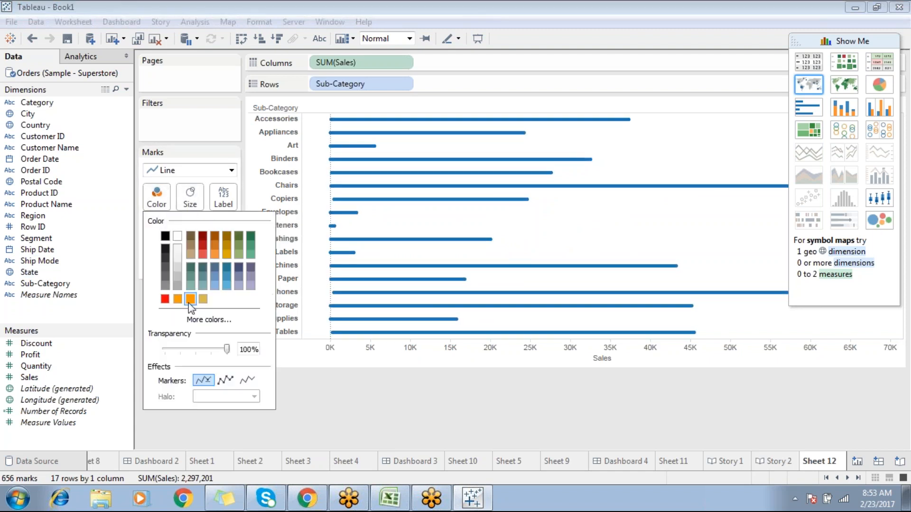
pyautogui.click(225, 382)
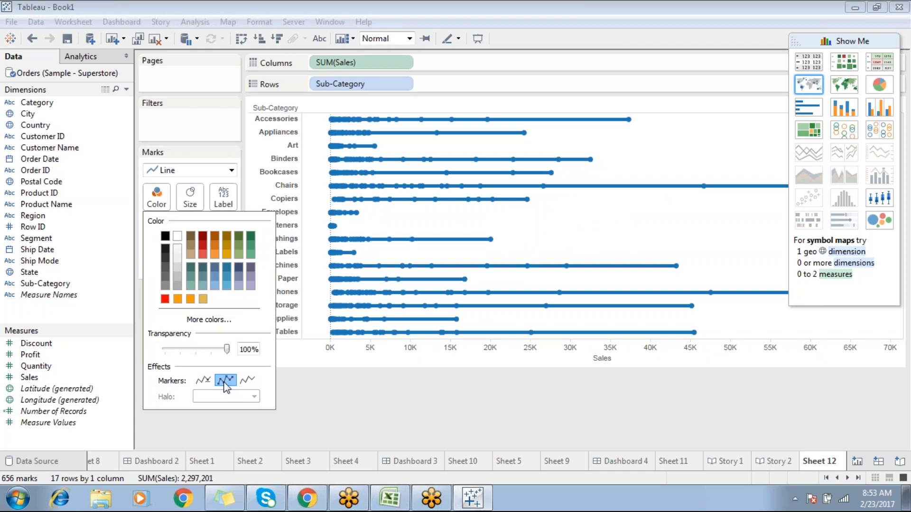
pyautogui.click(362, 394)
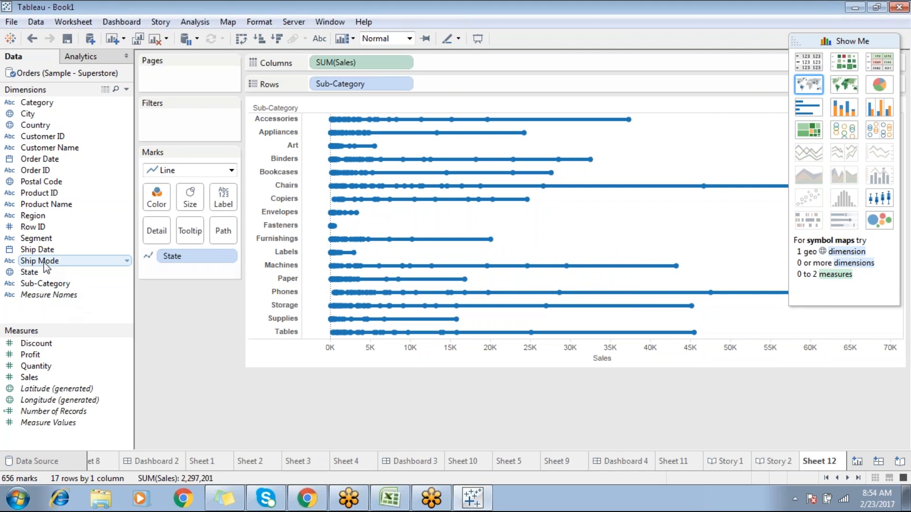
# Color the lines and their markers by State
pyautogui.moveTo(46, 271); pyautogui.dragTo(157, 197)
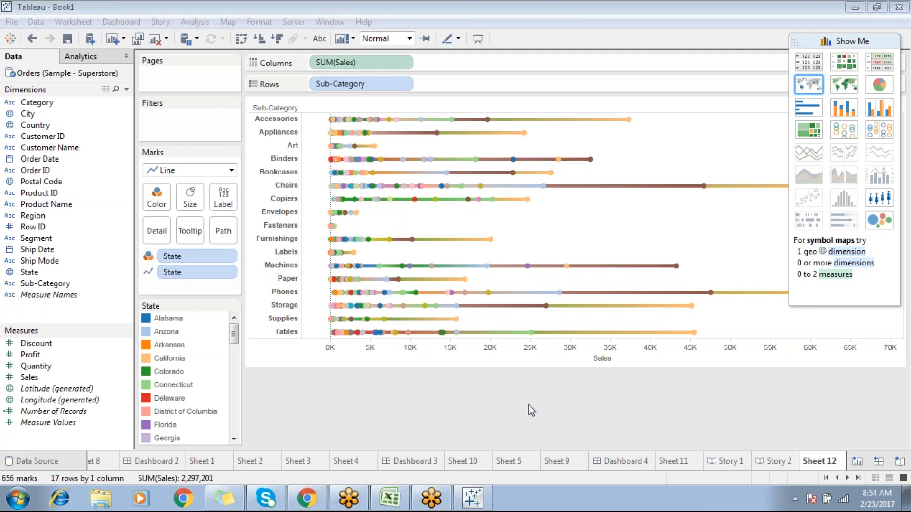
# Switch to Windows Explorer and view the images in Documents > My Tableau Repository > Shapes > New folder
pyautogui.click(98, 499)
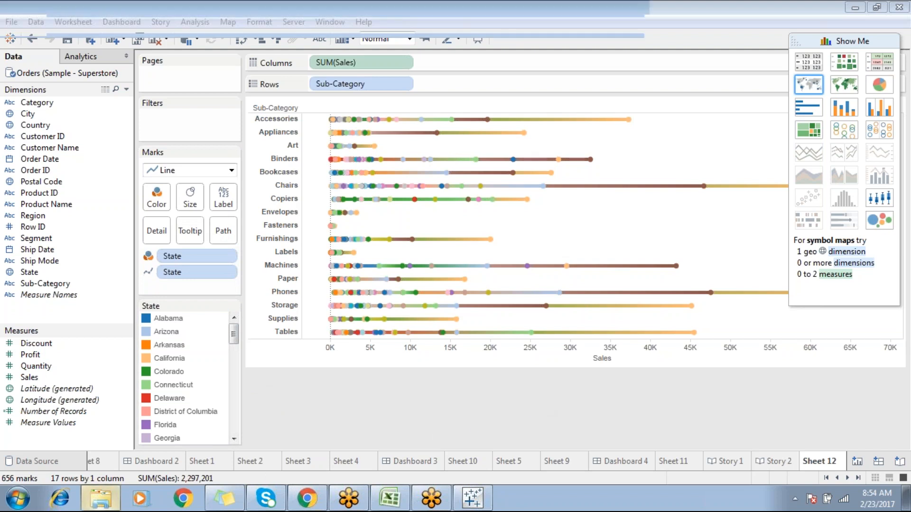
pyautogui.click(49, 160)
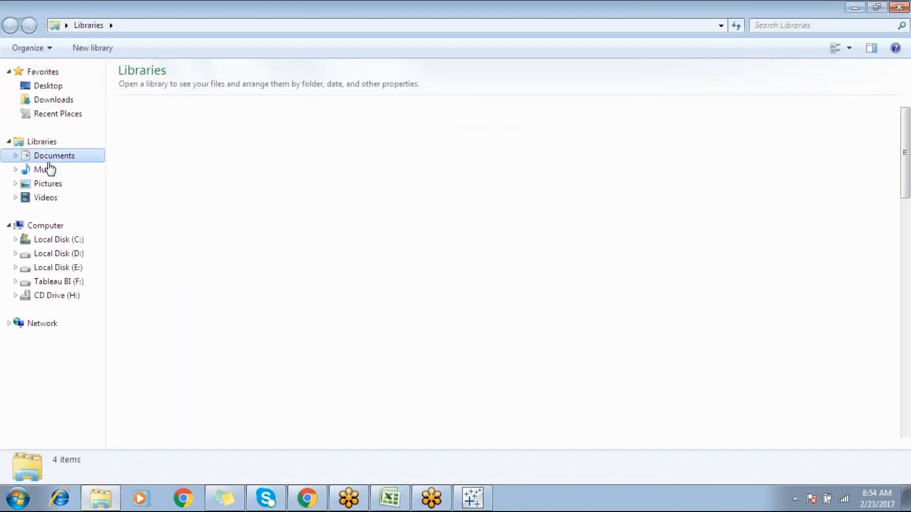
pyautogui.doubleClick(169, 165)
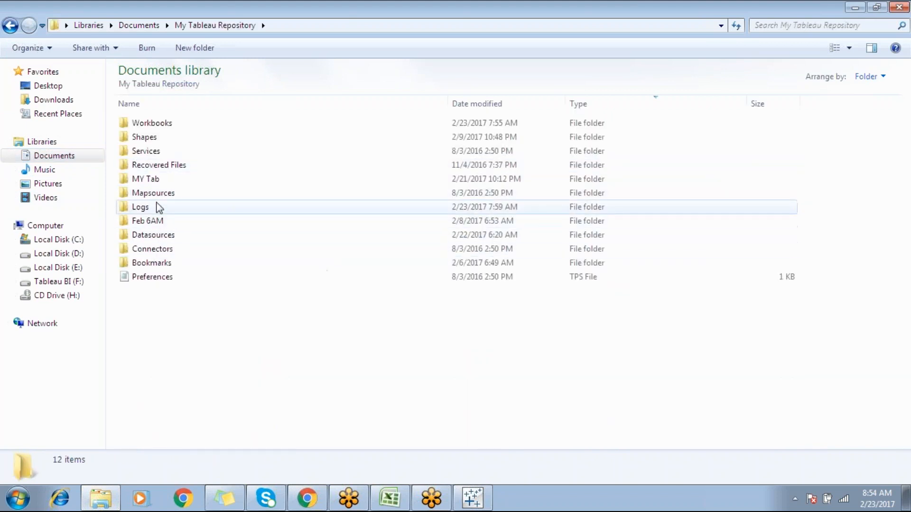
pyautogui.doubleClick(164, 138)
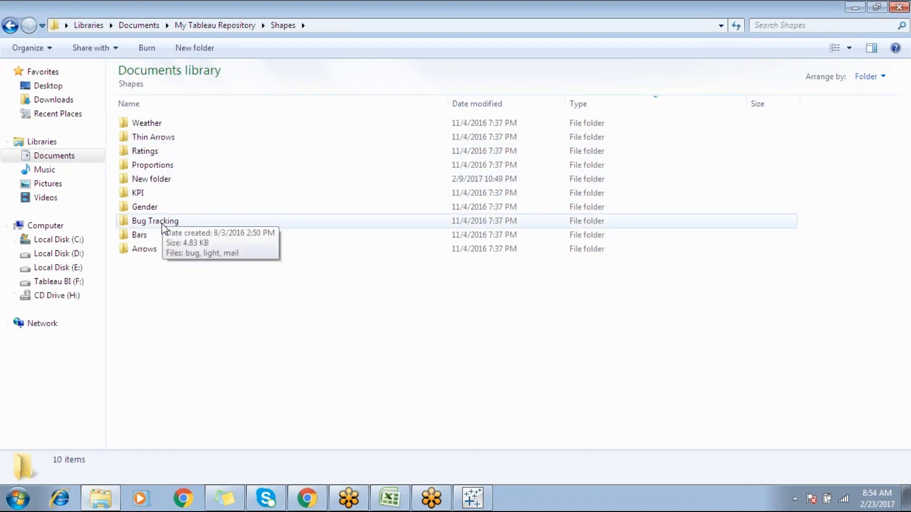
pyautogui.doubleClick(153, 183)
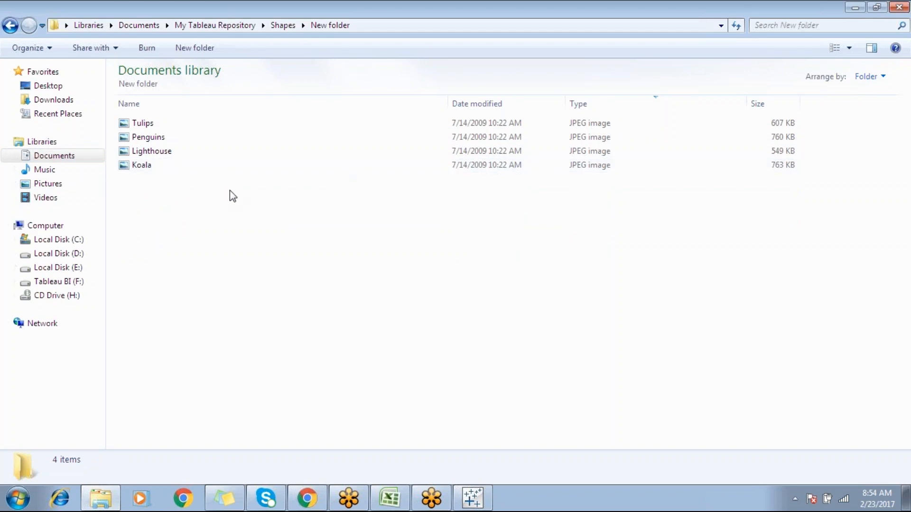
# Create a folder named My Images inside the Shapes folder
pyautogui.click(290, 26)
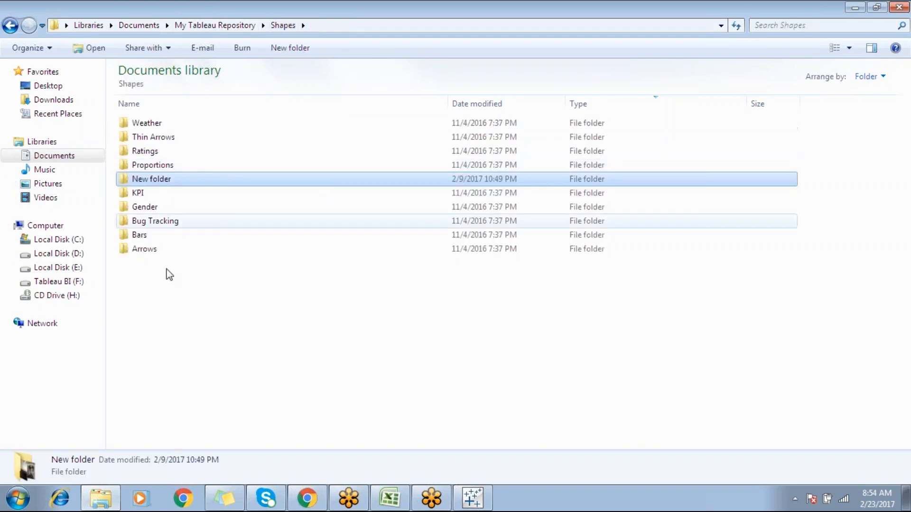
pyautogui.rightClick(153, 280)
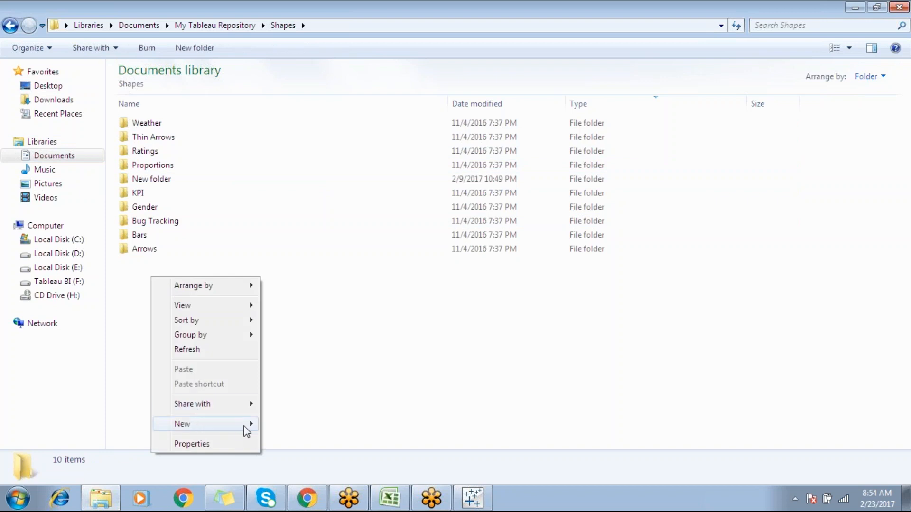
pyautogui.moveTo(246, 425)
pyautogui.click(291, 228)
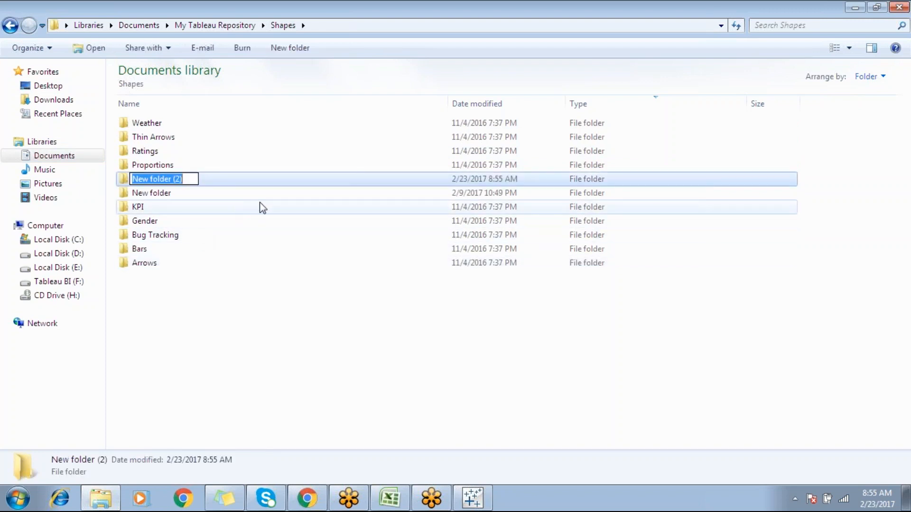
pyautogui.write('My ')
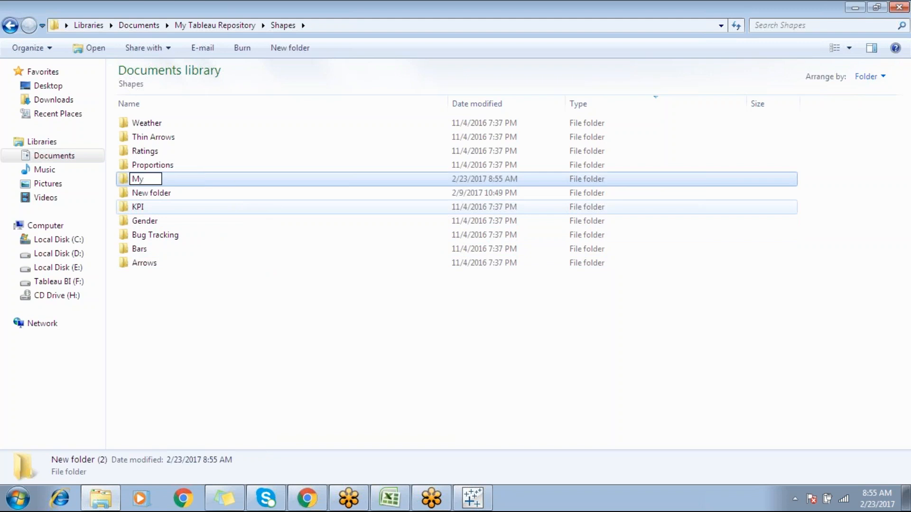
pyautogui.write('Images')
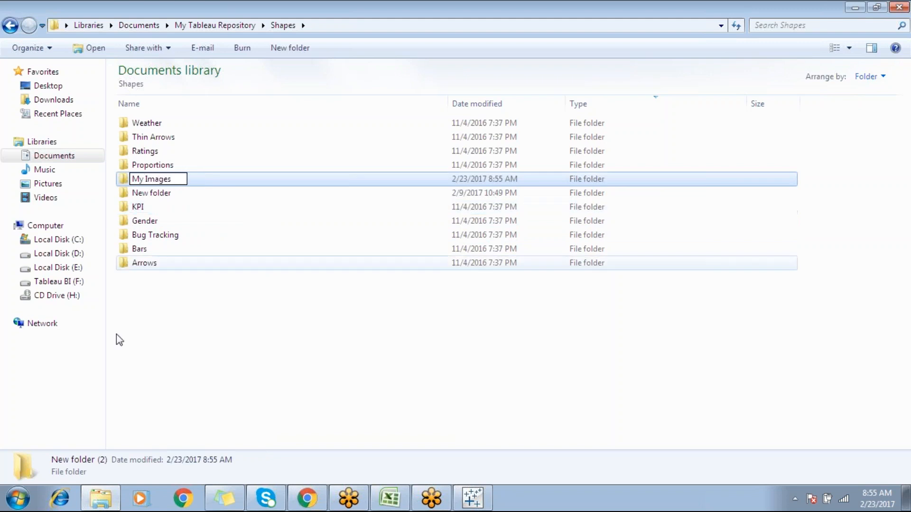
pyautogui.click(156, 323)
pyautogui.click(159, 330)
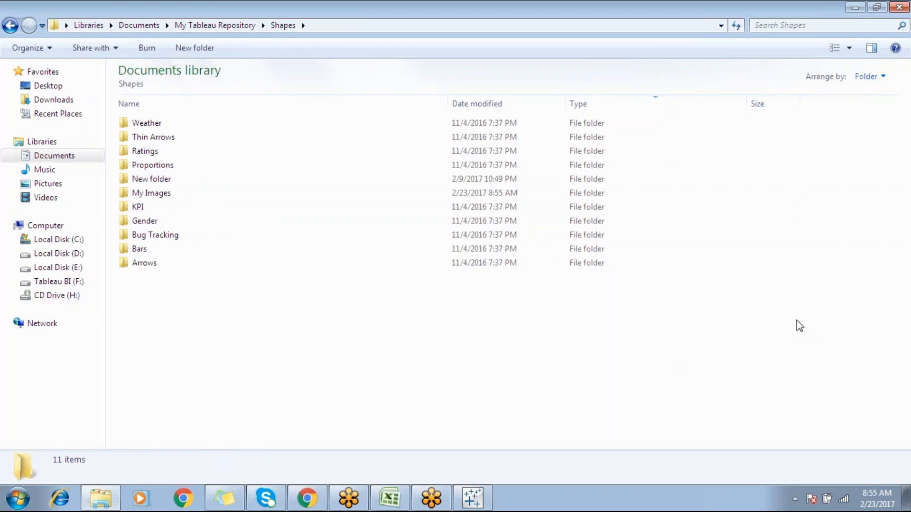
# Open the My Images folder, look through the Pictures, Music and Videos libraries for images, and return to My Images
pyautogui.hotkey('alt', 'Tab')
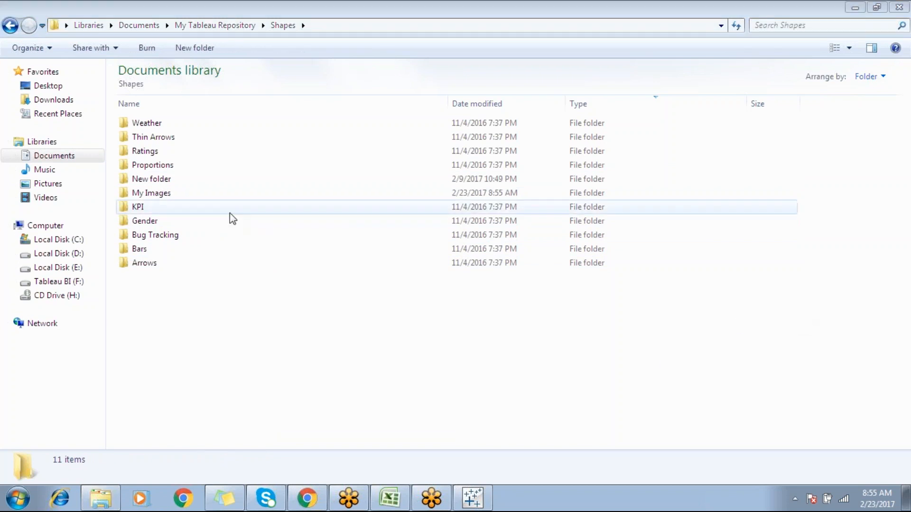
pyautogui.doubleClick(154, 192)
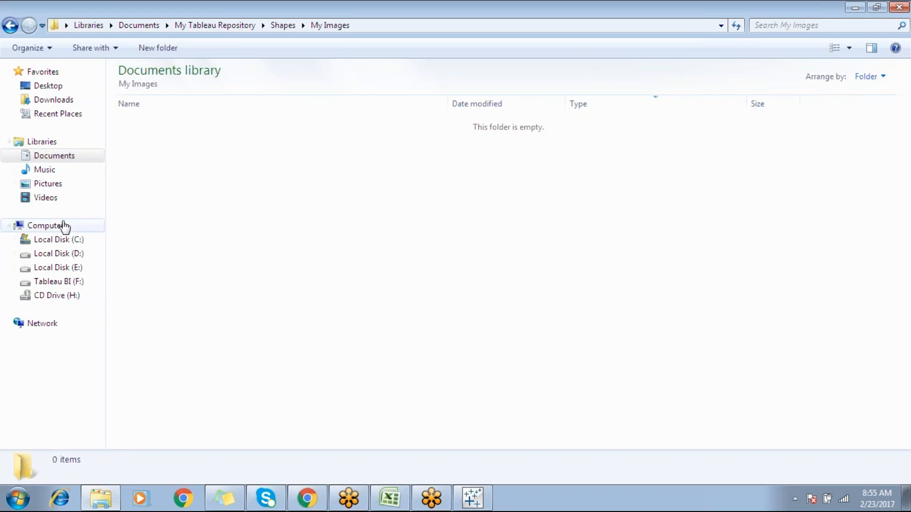
pyautogui.click(67, 184)
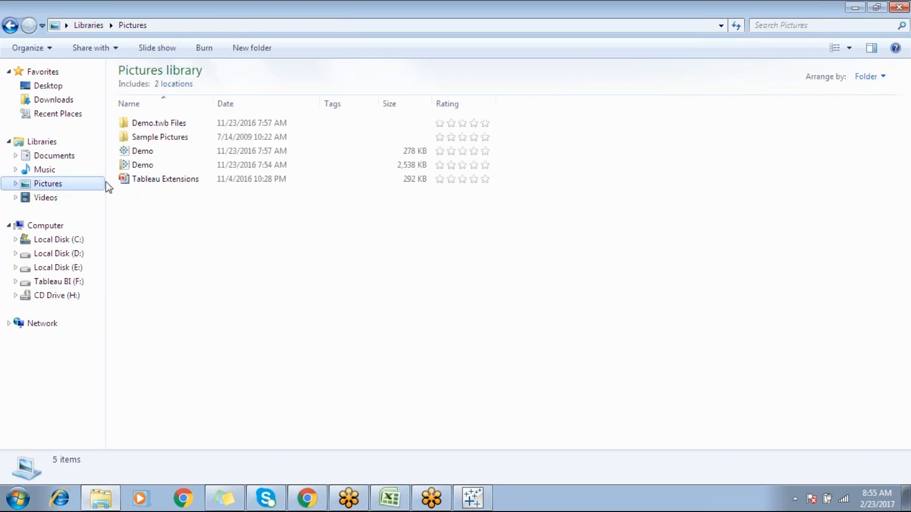
pyautogui.click(48, 198)
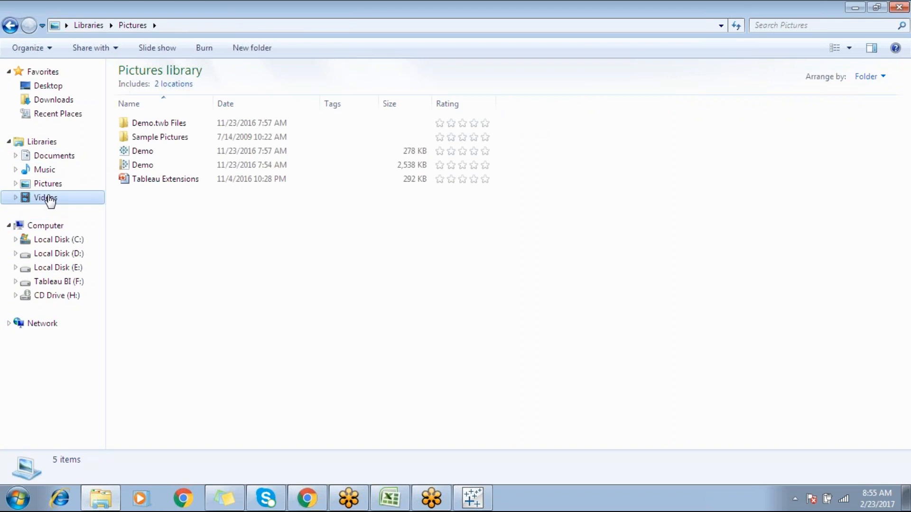
pyautogui.click(53, 171)
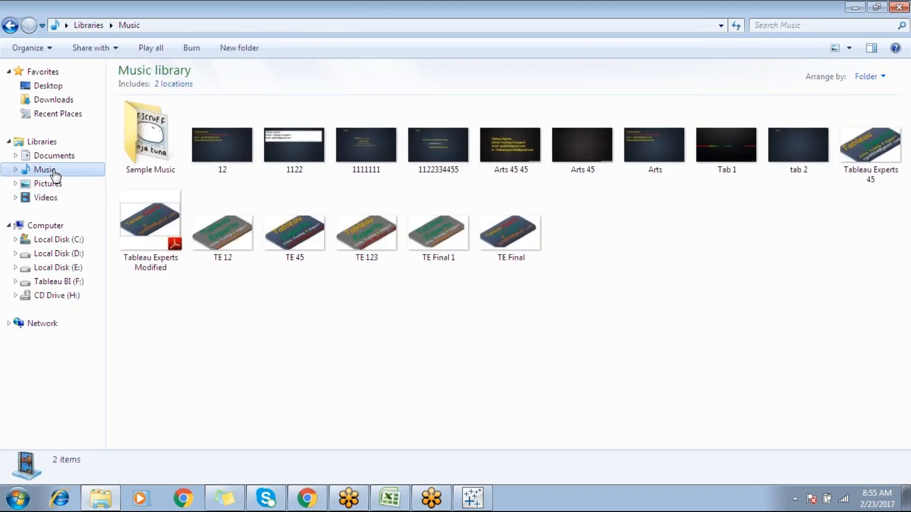
pyautogui.click(48, 199)
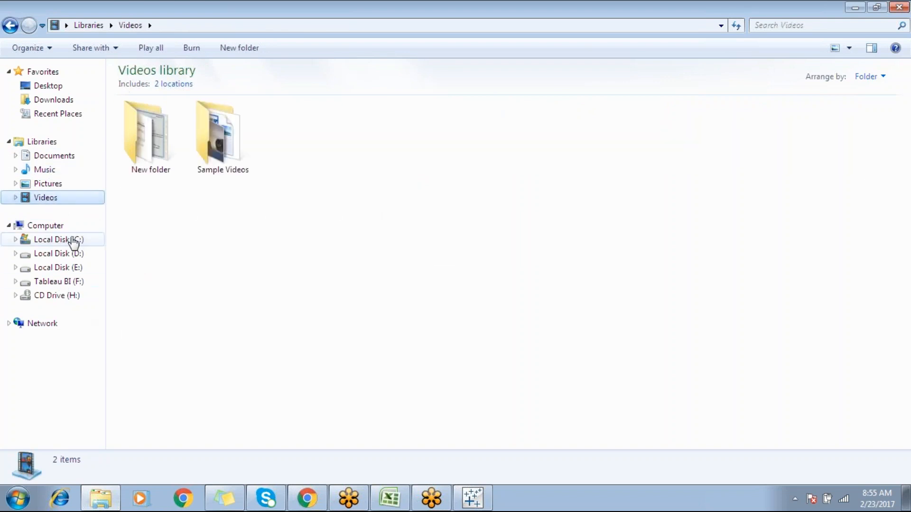
pyautogui.click(15, 29)
pyautogui.click(14, 29)
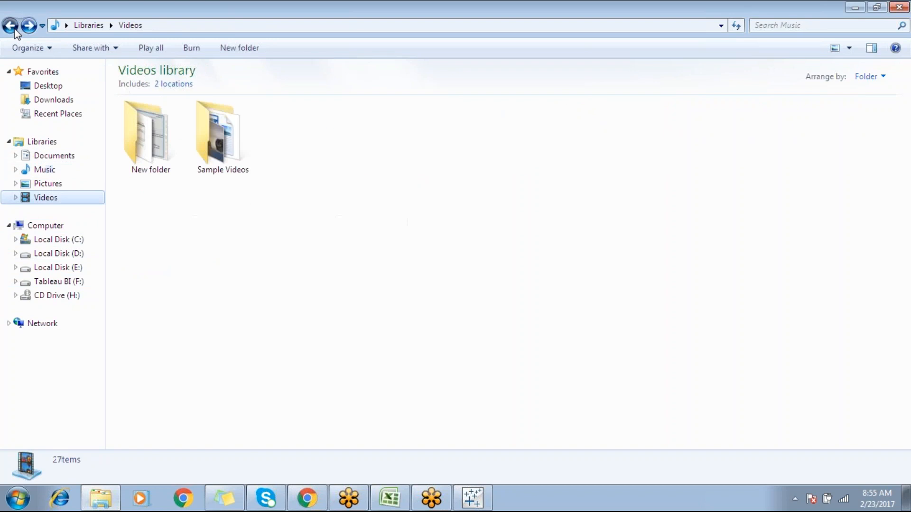
pyautogui.click(14, 30)
pyautogui.click(15, 29)
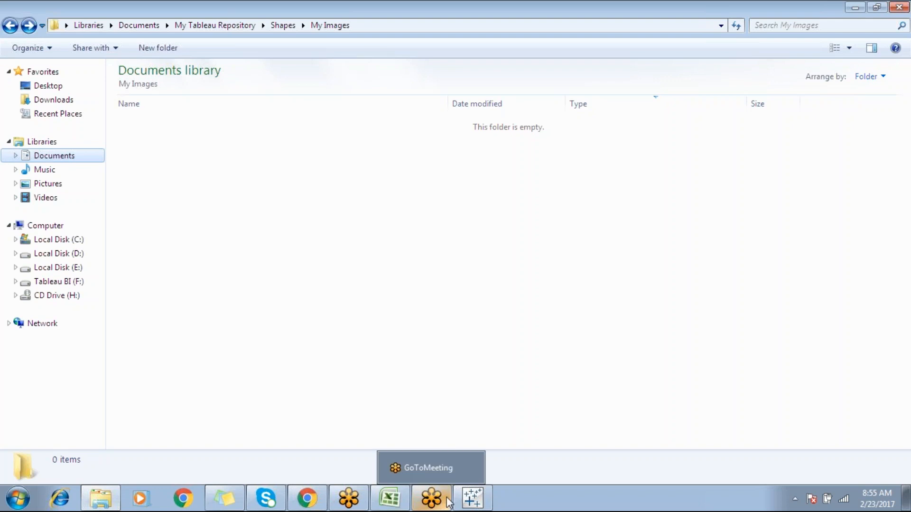
# Switch to Tableau, reload the shapes for Category on Sheet 11, and check the available shape palettes without changing the assignment
pyautogui.click(472, 498)
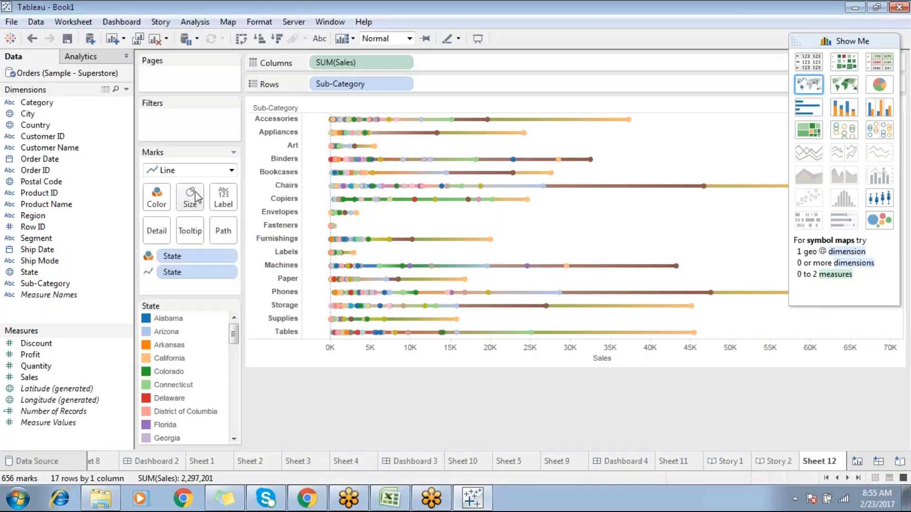
pyautogui.click(686, 463)
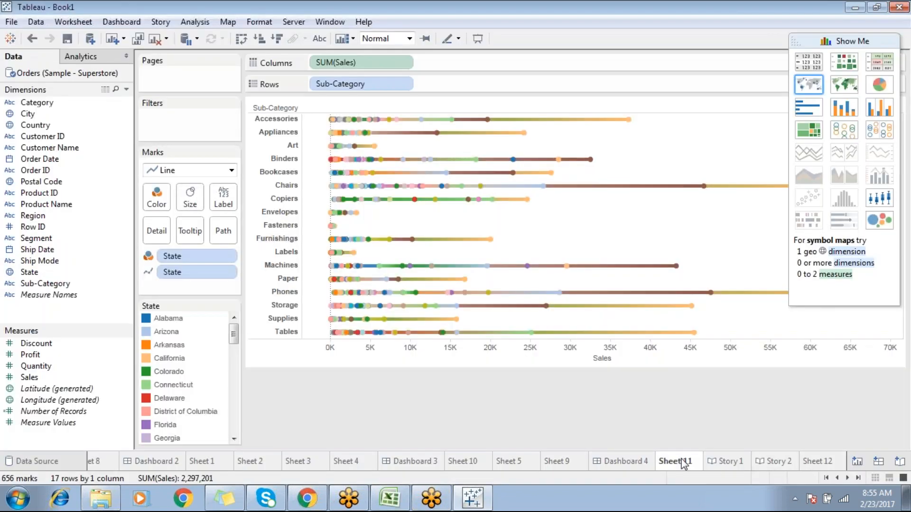
pyautogui.click(223, 230)
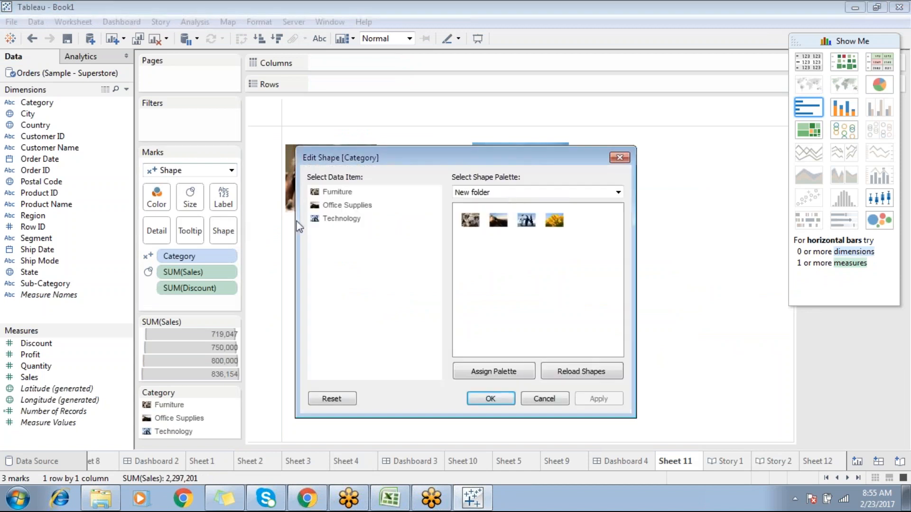
pyautogui.click(579, 373)
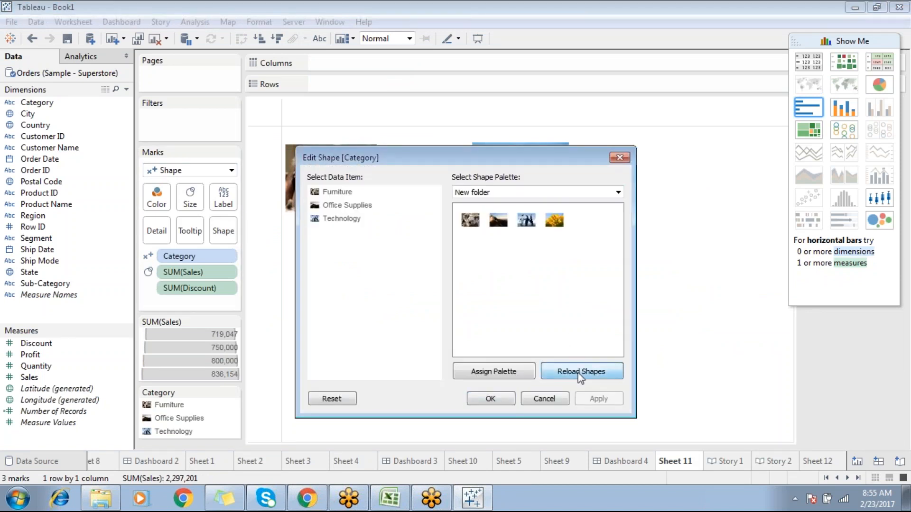
pyautogui.click(530, 191)
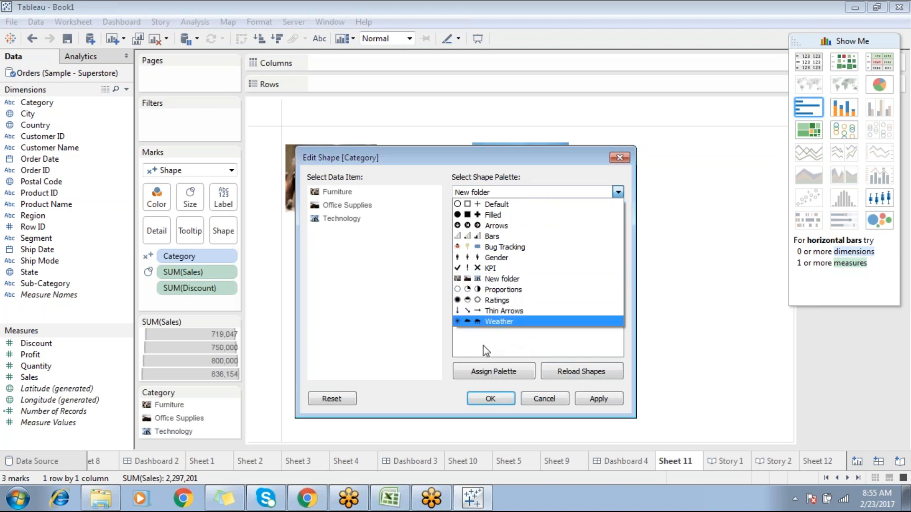
pyautogui.click(392, 346)
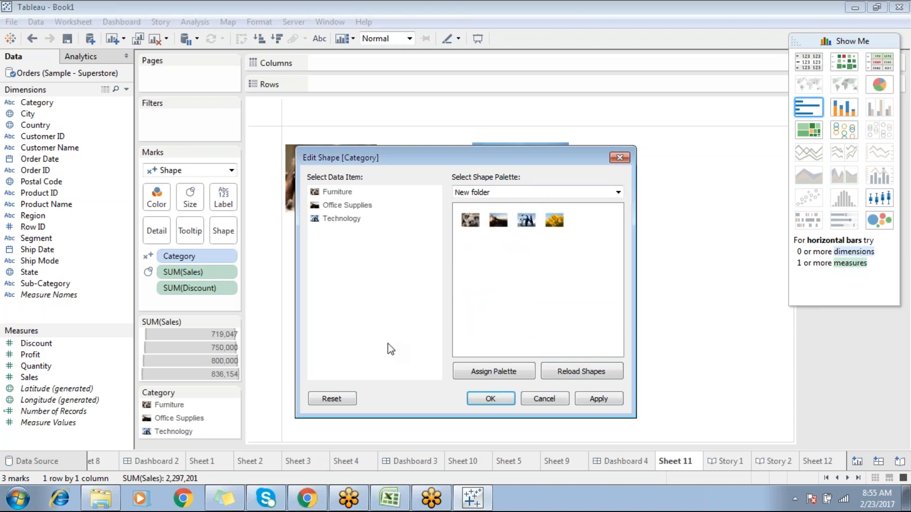
pyautogui.click(563, 399)
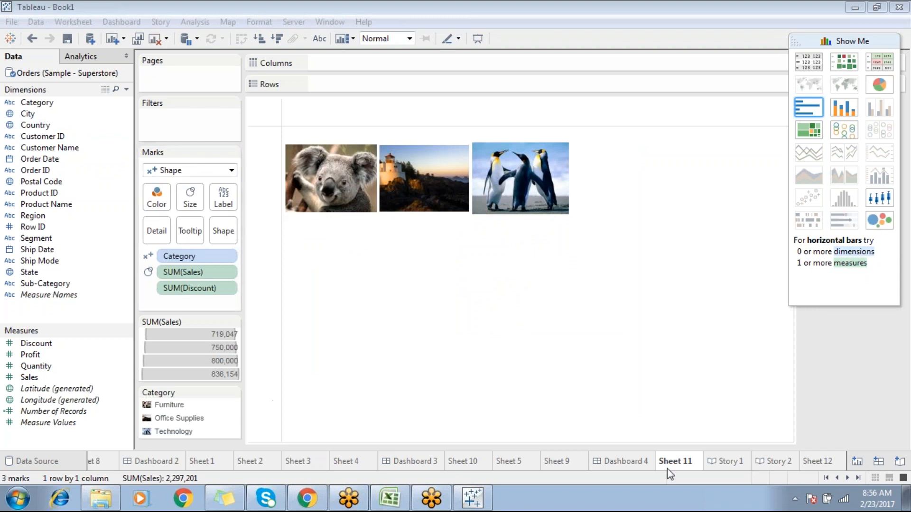
# Swap the rows and columns on Sheet 12 and briefly highlight the marks from Accessories through Phones
pyautogui.click(809, 465)
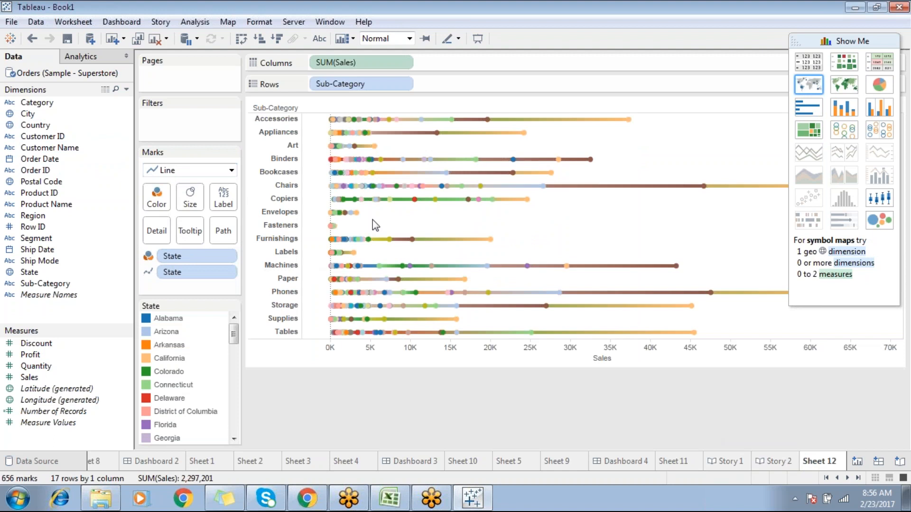
pyautogui.click(242, 39)
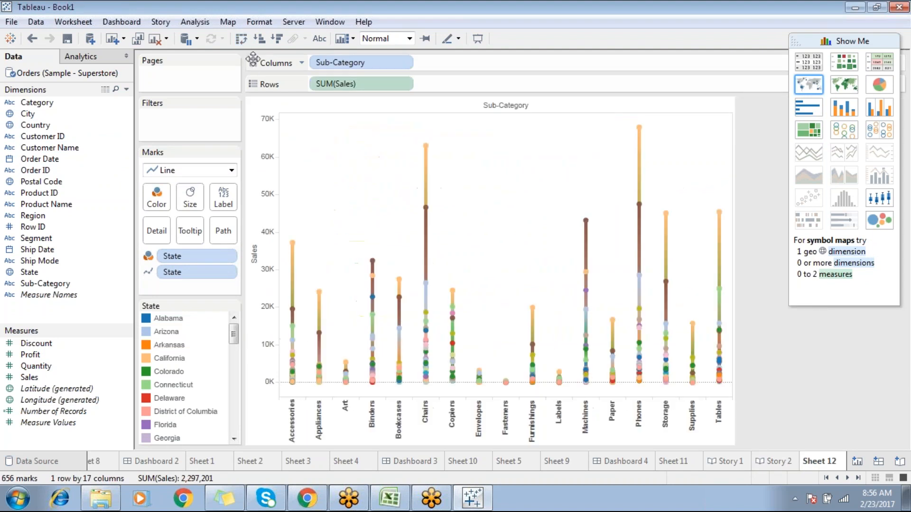
pyautogui.moveTo(284, 229); pyautogui.dragTo(615, 354)
pyautogui.click(357, 236)
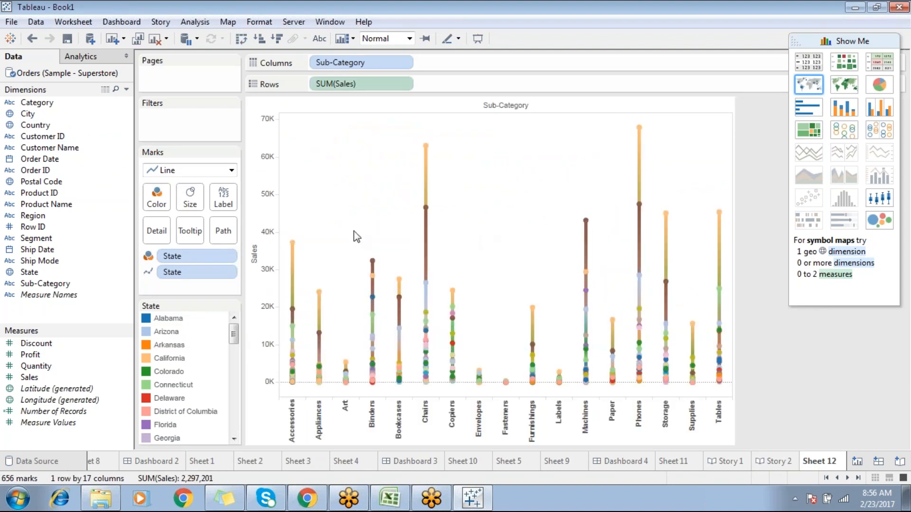
pyautogui.moveTo(288, 215); pyautogui.dragTo(653, 398)
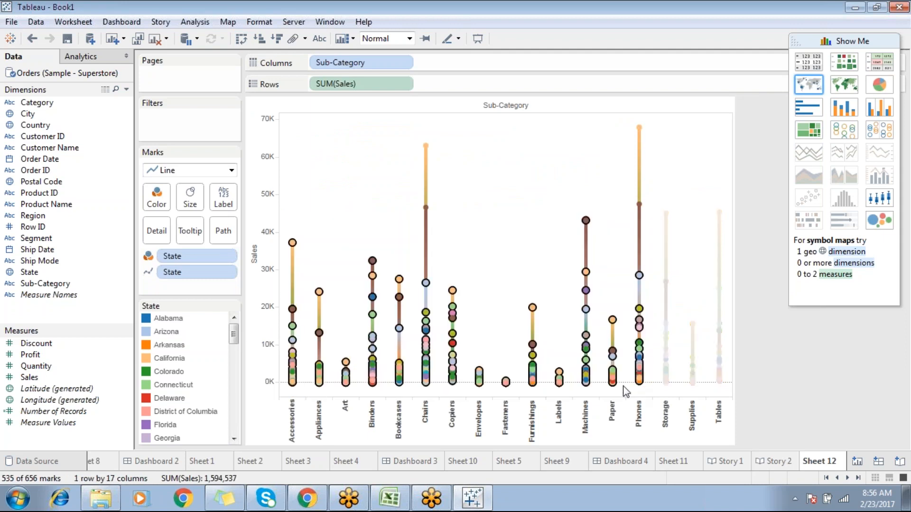
pyautogui.click(518, 254)
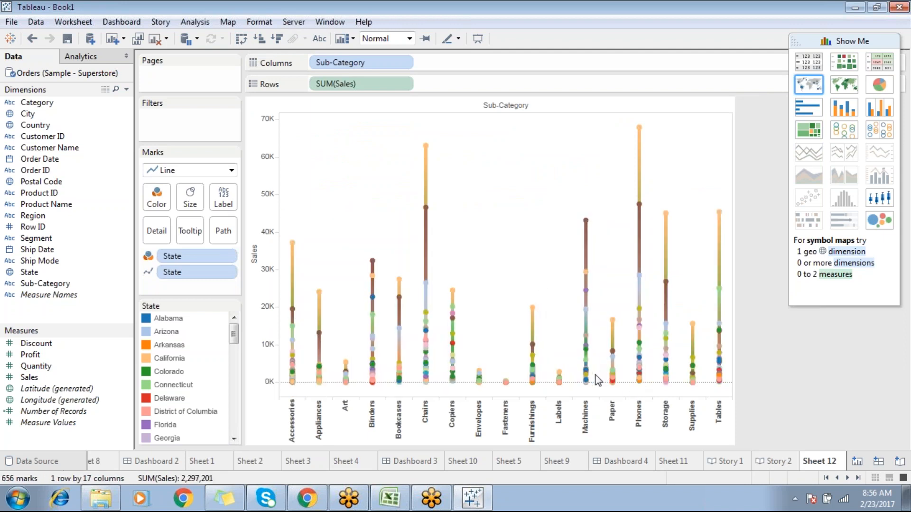
# Review the workbook's other sheets, dashboards and stories, including Sheet 9, Story 1 and Dashboard 2, and return to Sheet 12
pyautogui.click(519, 464)
pyautogui.click(562, 466)
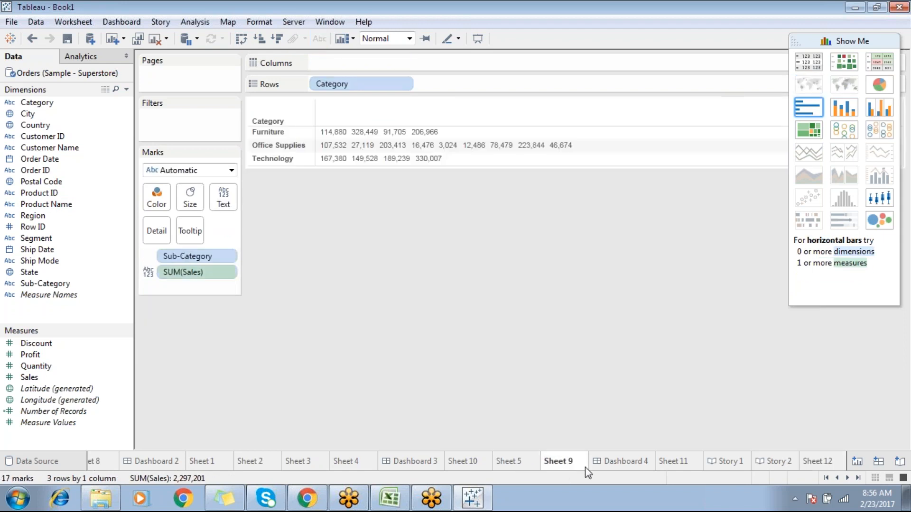
pyautogui.click(617, 467)
pyautogui.click(733, 463)
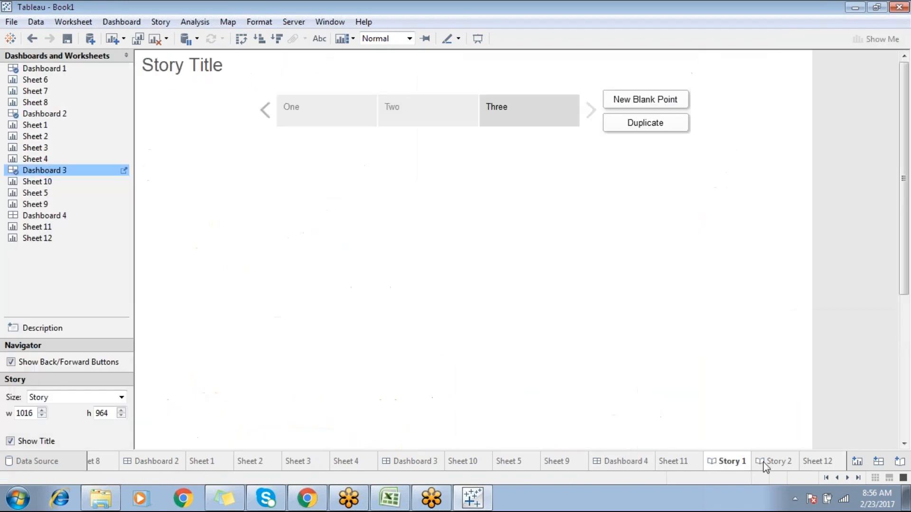
pyautogui.click(778, 465)
pyautogui.click(817, 466)
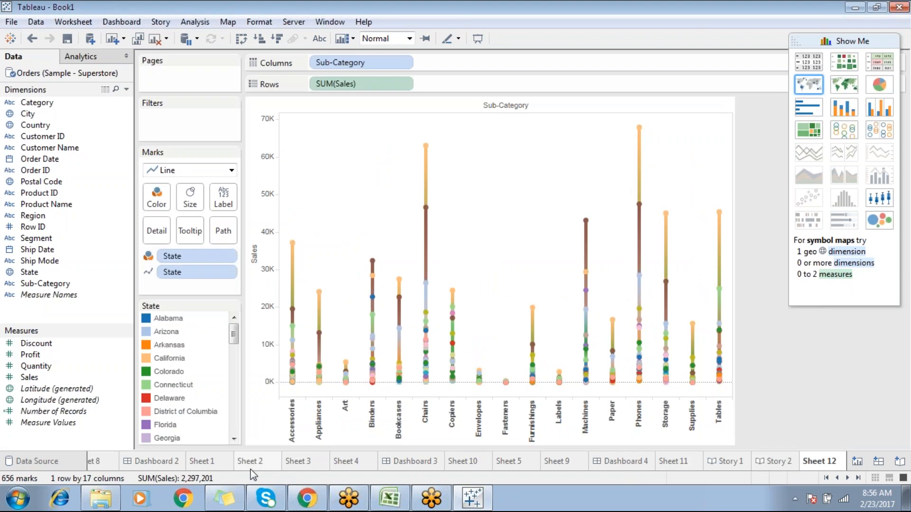
pyautogui.click(251, 463)
pyautogui.click(157, 460)
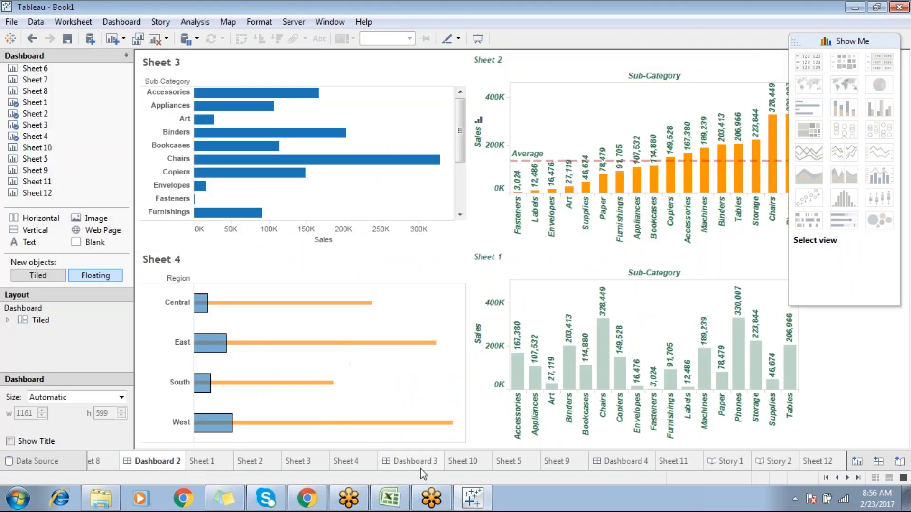
pyautogui.click(811, 461)
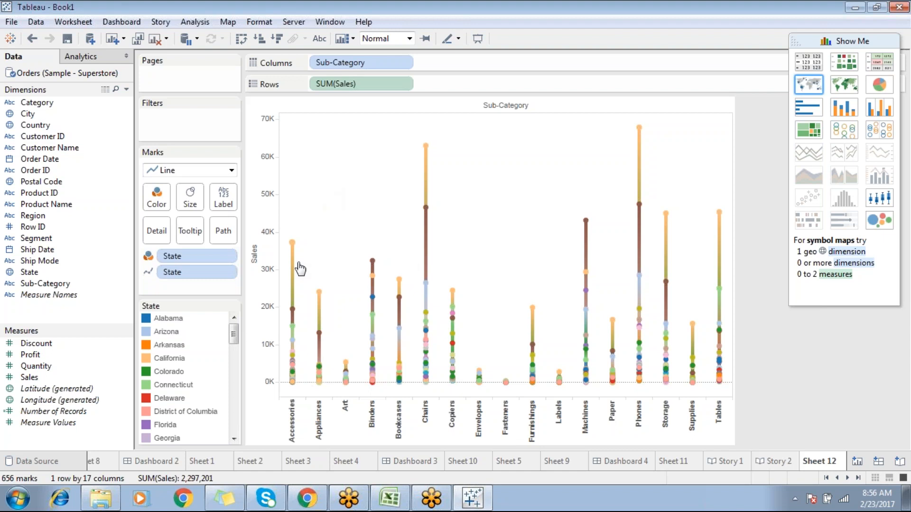
# Switch to Excel, enter the heading Filters in cell G6 of Sheet15, and widen column G
pyautogui.click(398, 500)
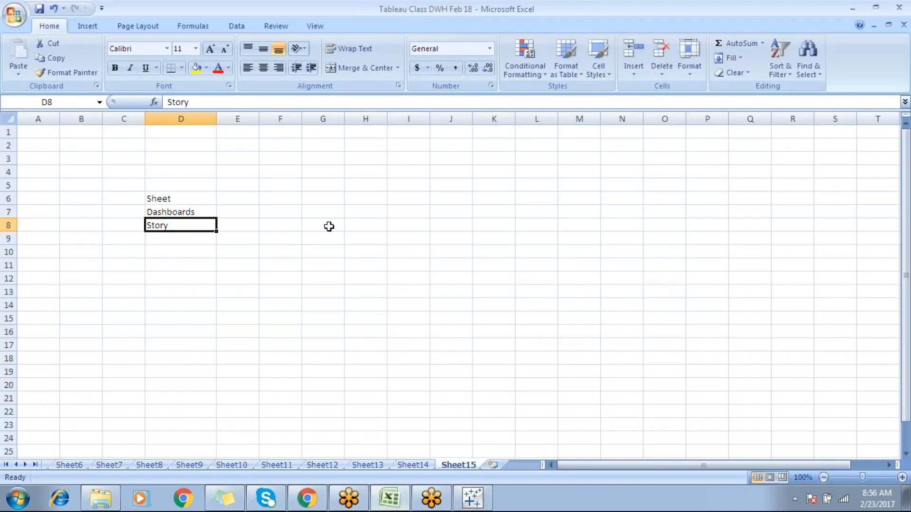
pyautogui.click(328, 202)
pyautogui.write('Fil')
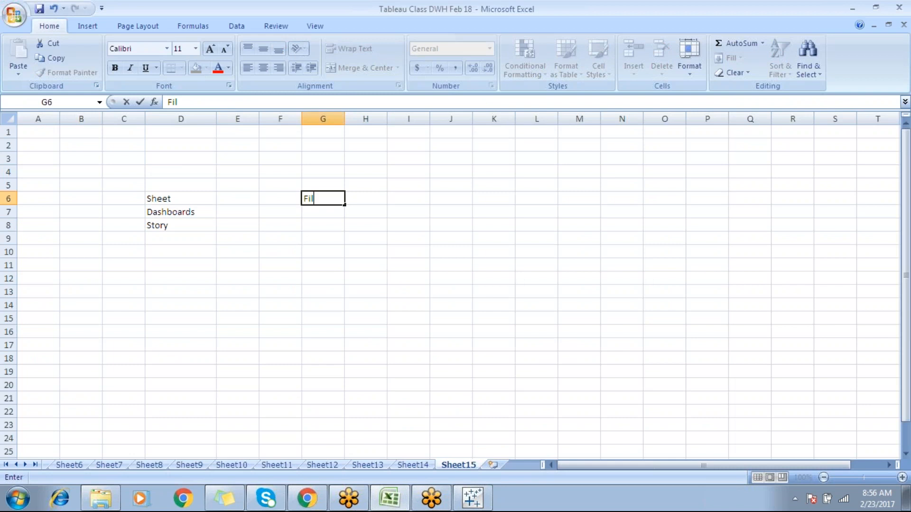
pyautogui.write('ters')
pyautogui.press('Return')
pyautogui.press('Return')
pyautogui.moveTo(342, 119); pyautogui.dragTo(376, 119)
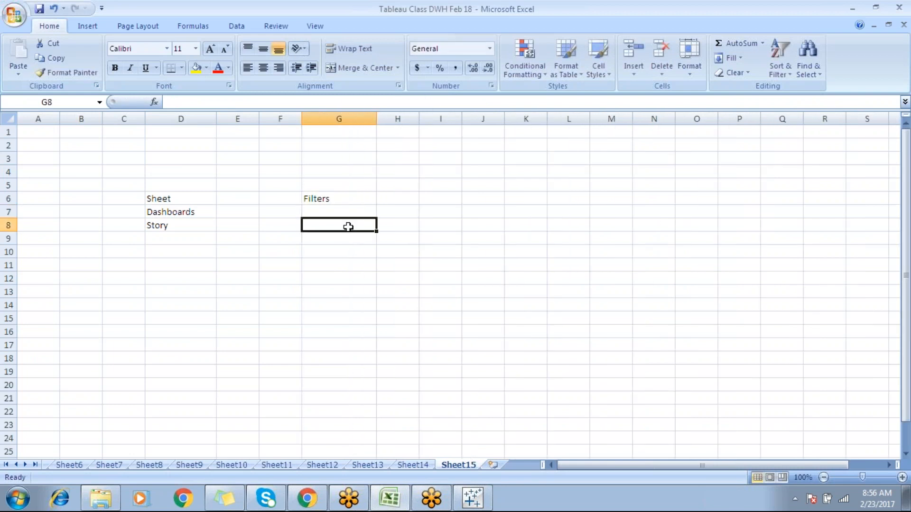
pyautogui.click(429, 497)
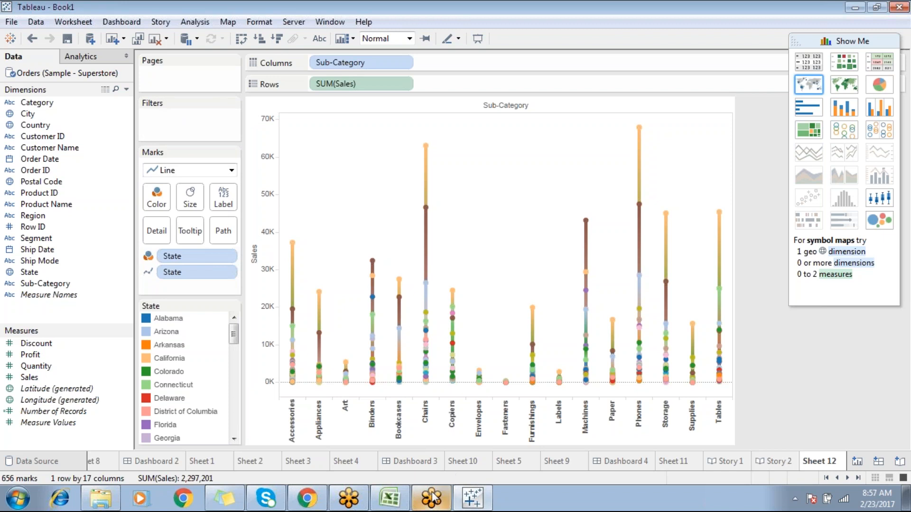
pyautogui.click(389, 498)
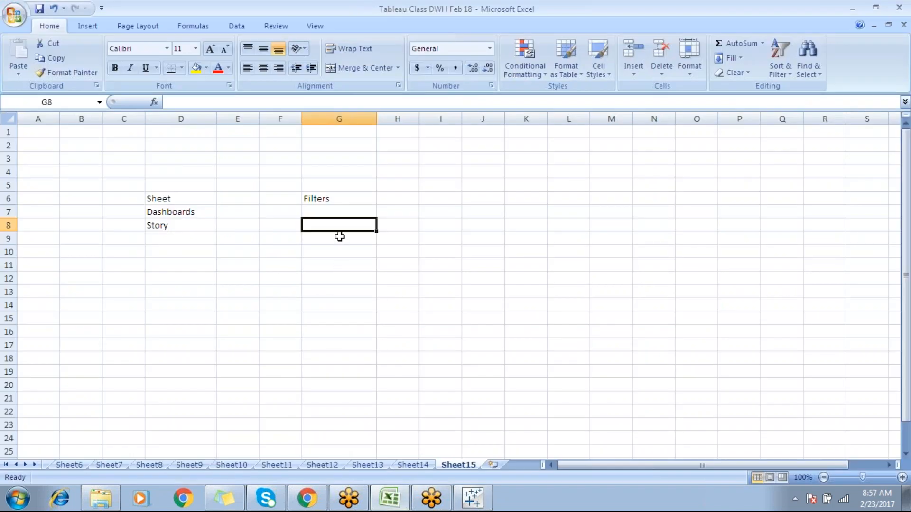
pyautogui.moveTo(339, 224); pyautogui.dragTo(346, 350)
pyautogui.moveTo(336, 228); pyautogui.dragTo(348, 321)
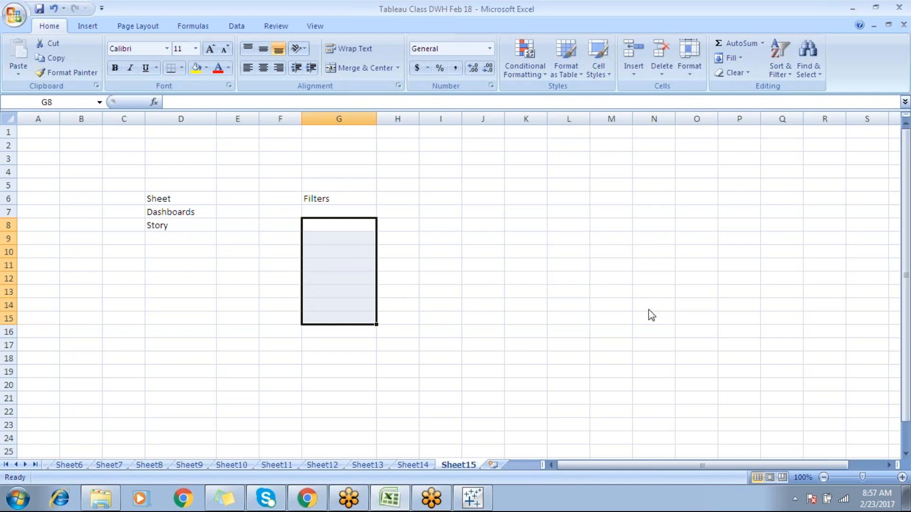
pyautogui.click(808, 307)
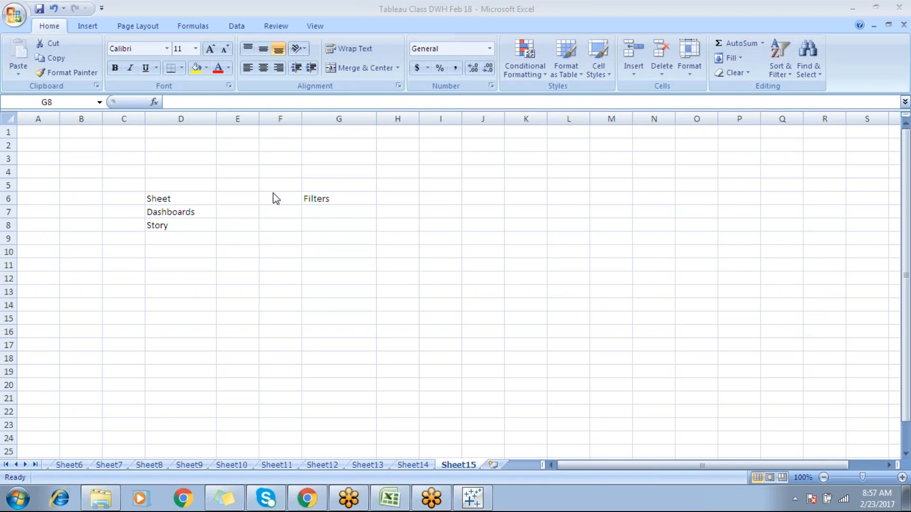
pyautogui.click(287, 190)
pyautogui.moveTo(285, 186); pyautogui.dragTo(362, 210)
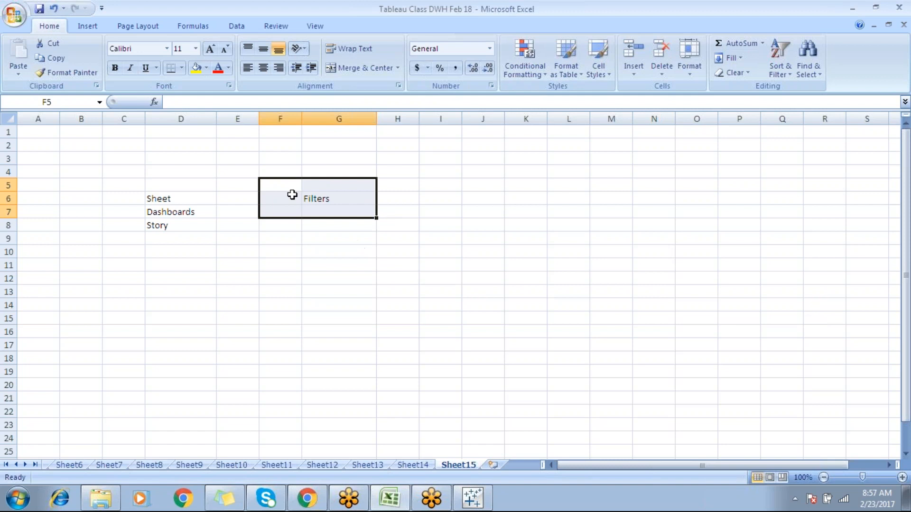
pyautogui.moveTo(285, 190); pyautogui.dragTo(381, 208)
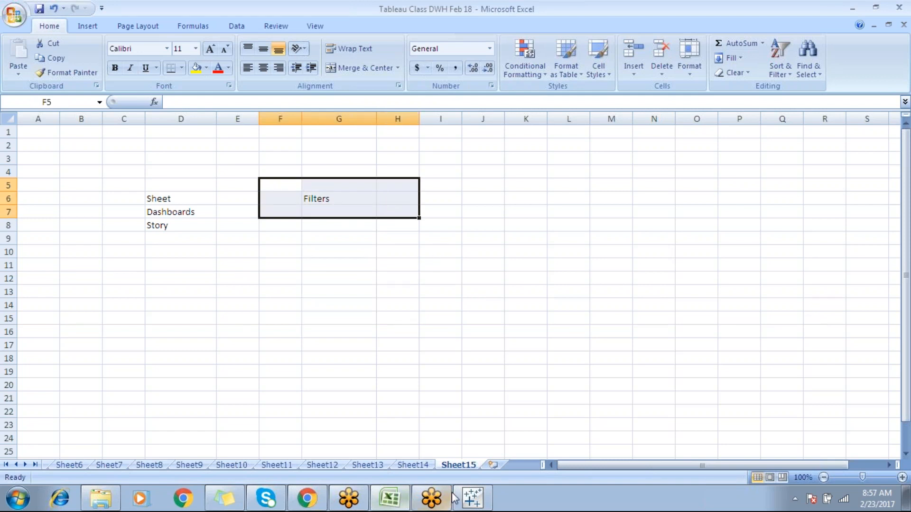
# Switch to Windows Explorer and open the Charts 10 PM IST workbook from the Workbooks folder of My Tableau Repository
pyautogui.click(99, 497)
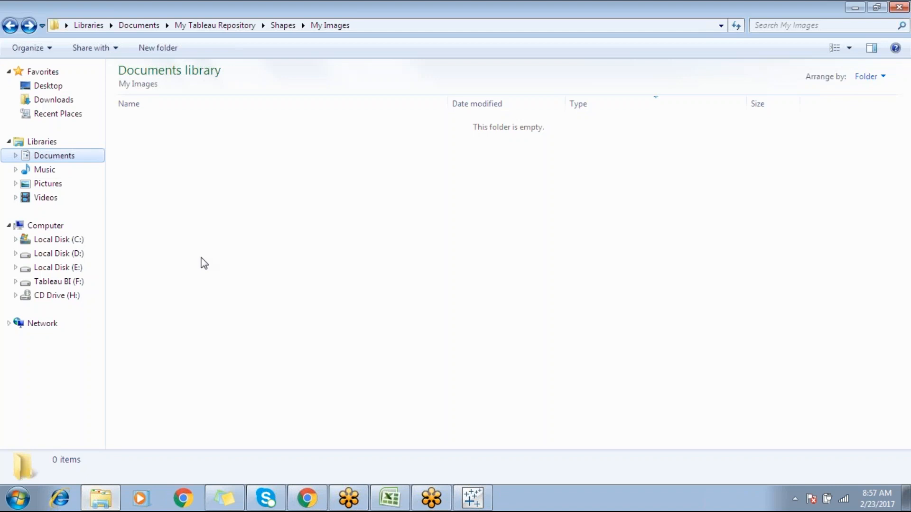
pyautogui.click(64, 159)
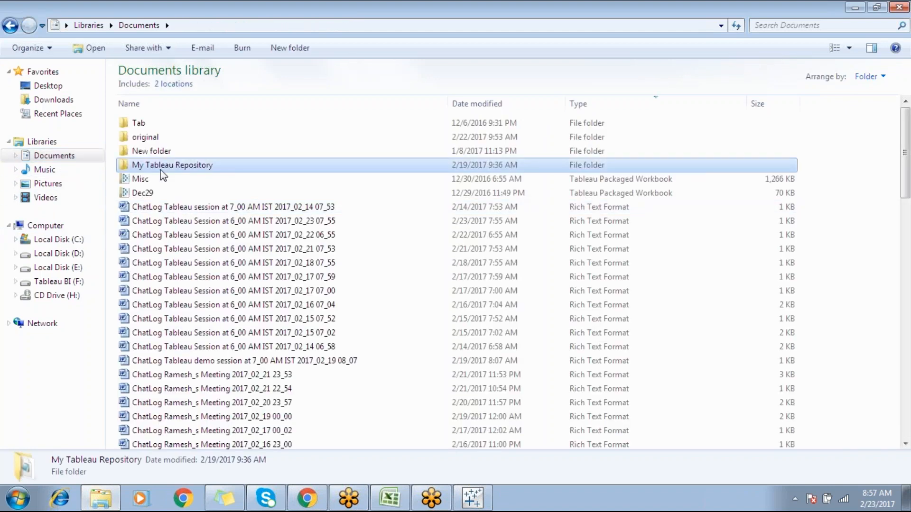
pyautogui.doubleClick(161, 170)
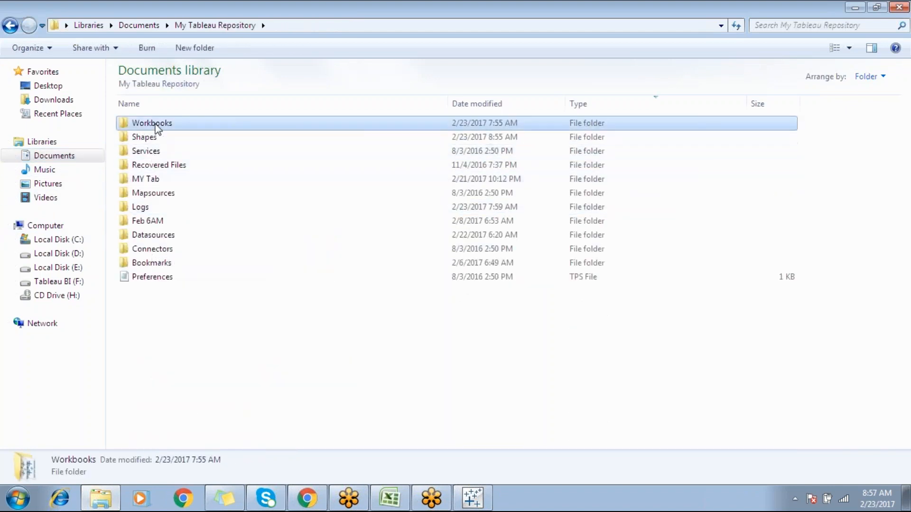
pyautogui.doubleClick(156, 126)
pyautogui.click(148, 349)
pyautogui.scroll(-4, 147, 348)
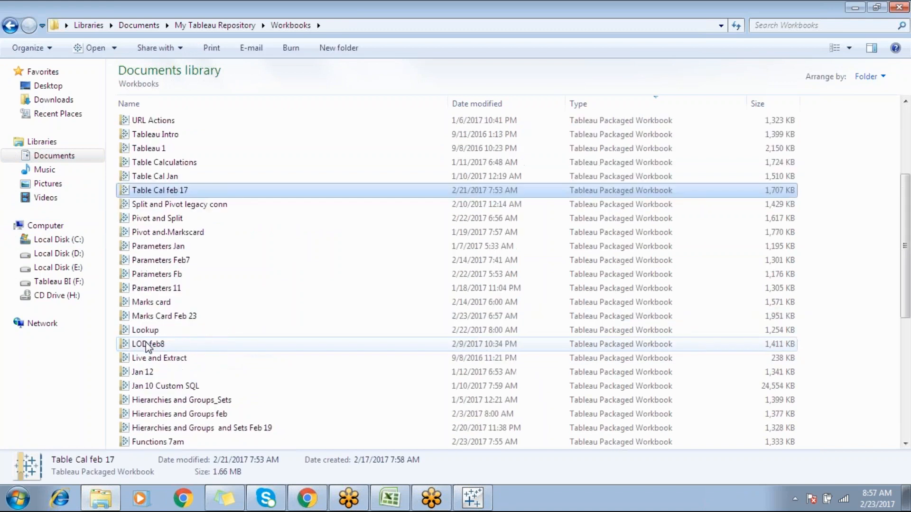
pyautogui.scroll(-5, 151, 347)
pyautogui.click(166, 372)
pyautogui.click(178, 387)
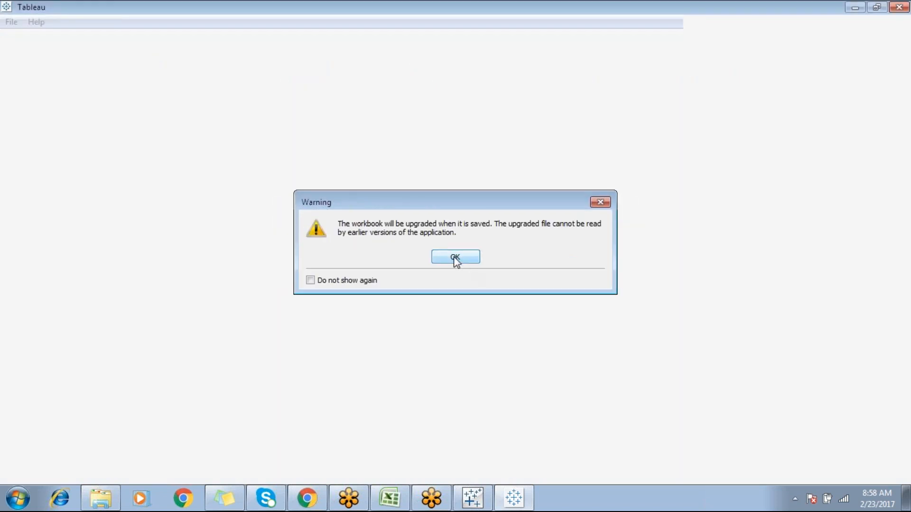
# Accept the workbook upgrade warning, skip the offered Tableau update, and acknowledge the maintenance notice
pyautogui.click(455, 260)
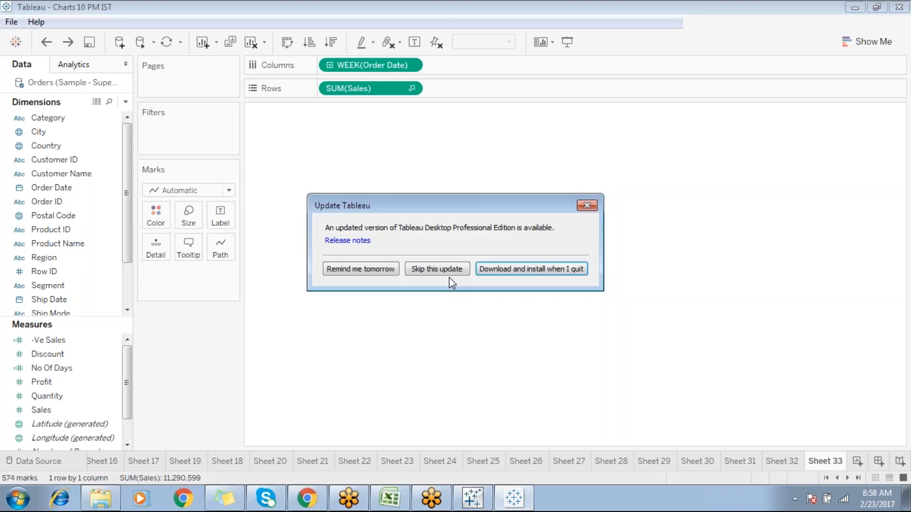
pyautogui.click(442, 269)
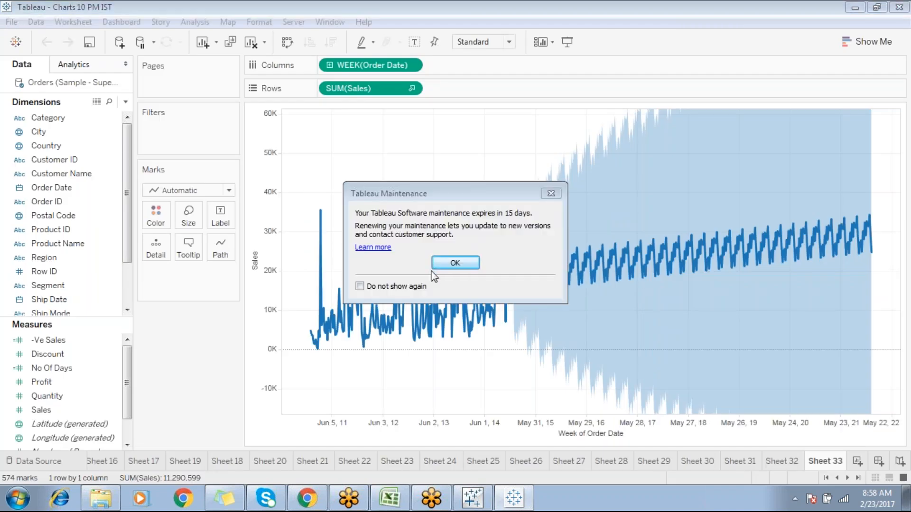
pyautogui.click(457, 263)
# Review Sheet 16 and the workbook's earliest sheets from Sheet 1 to Sheet 7, including Dashboard 1
pyautogui.click(118, 467)
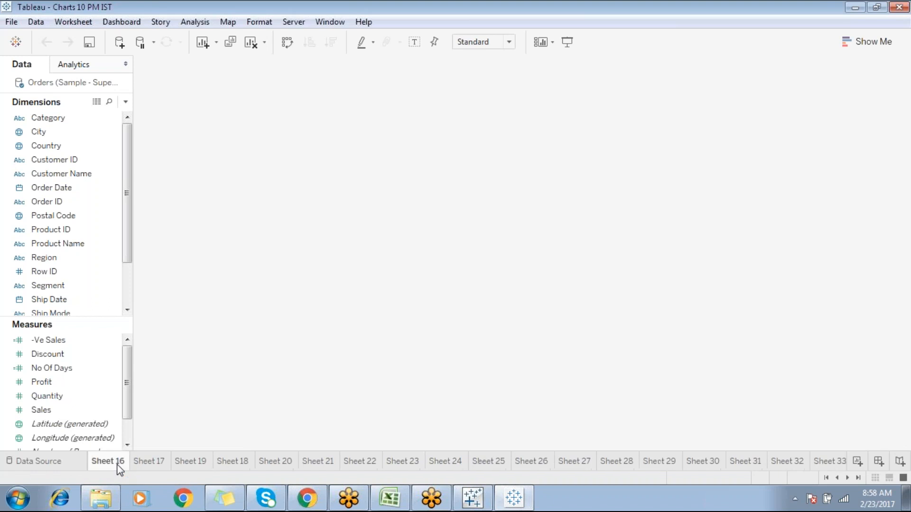
pyautogui.click(826, 478)
pyautogui.click(105, 462)
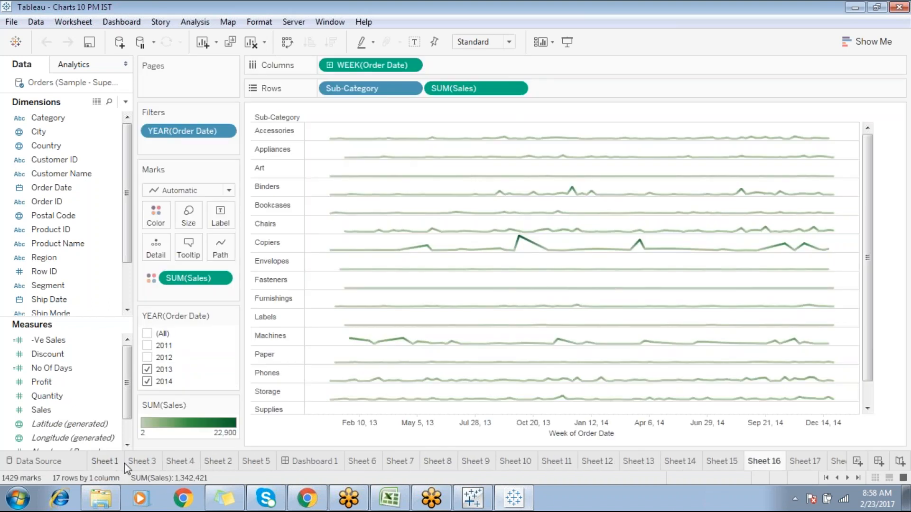
pyautogui.click(142, 462)
pyautogui.click(187, 462)
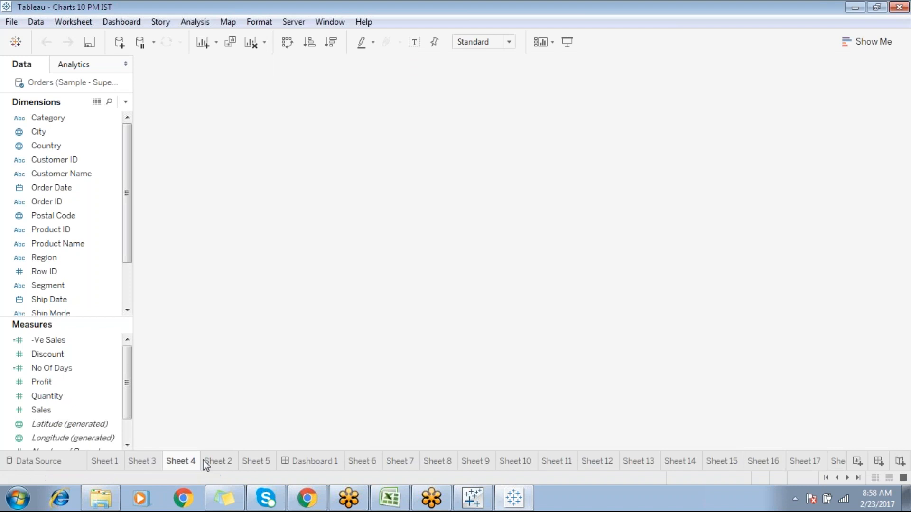
pyautogui.click(219, 460)
pyautogui.click(264, 464)
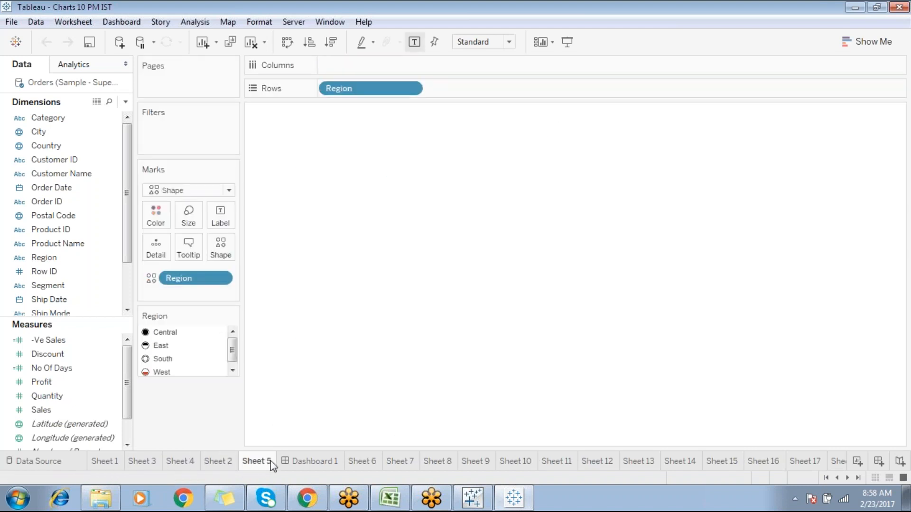
pyautogui.click(302, 464)
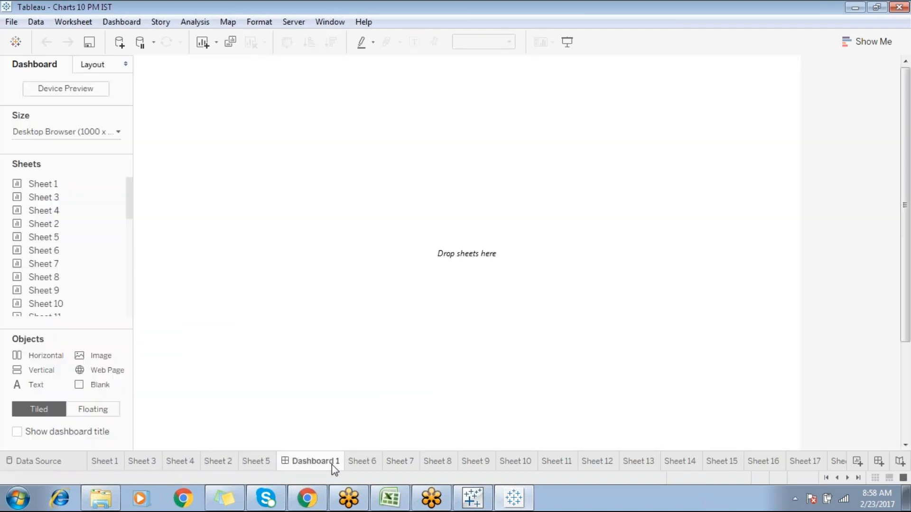
pyautogui.click(368, 465)
pyautogui.click(404, 465)
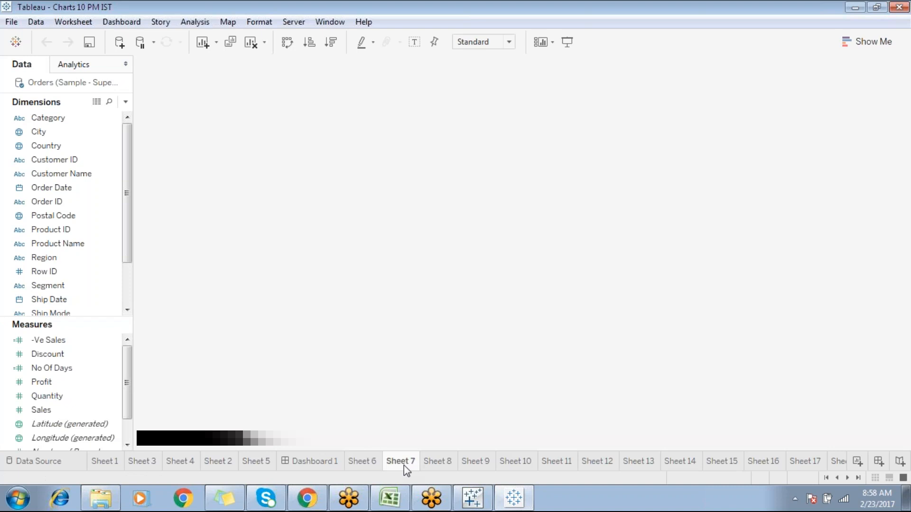
# Examine the charts on Sheets 8 to 10 and highlight the Central and East donut charts on Sheet 9
pyautogui.click(443, 460)
pyautogui.click(476, 461)
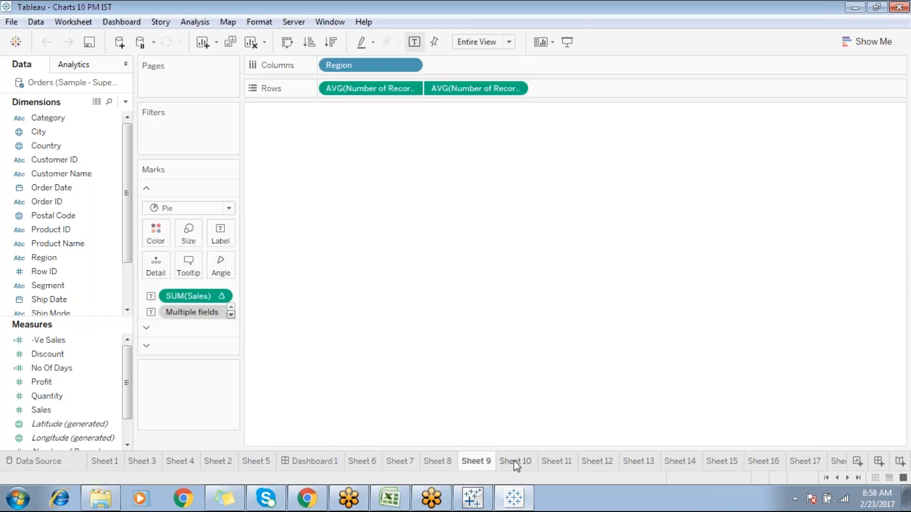
pyautogui.click(513, 460)
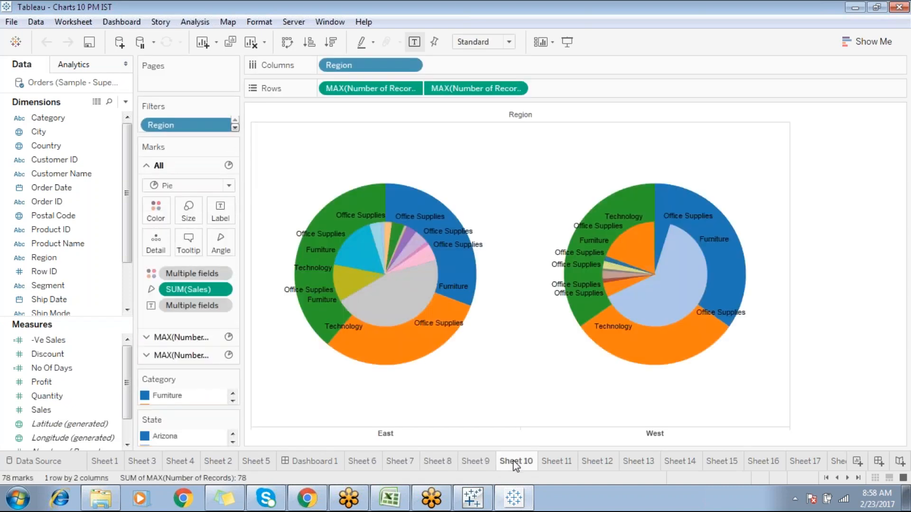
pyautogui.click(450, 464)
pyautogui.click(490, 461)
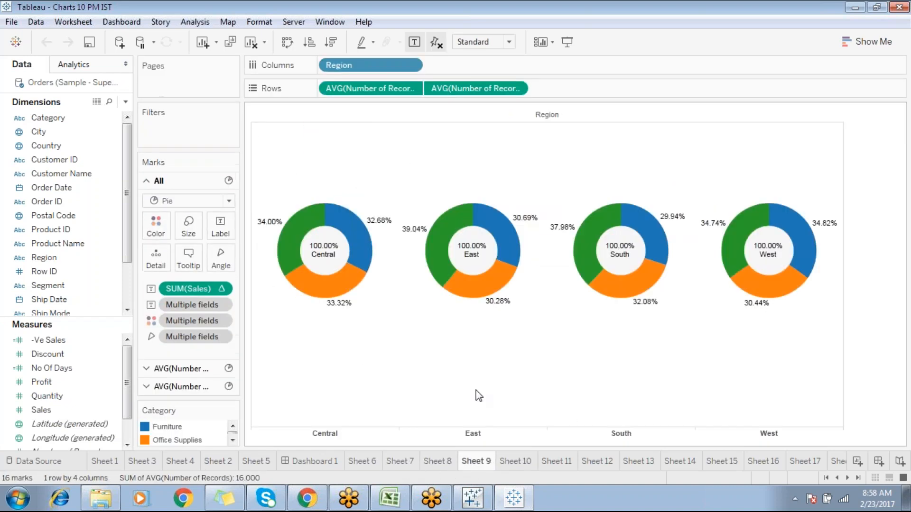
pyautogui.moveTo(303, 162); pyautogui.dragTo(484, 322)
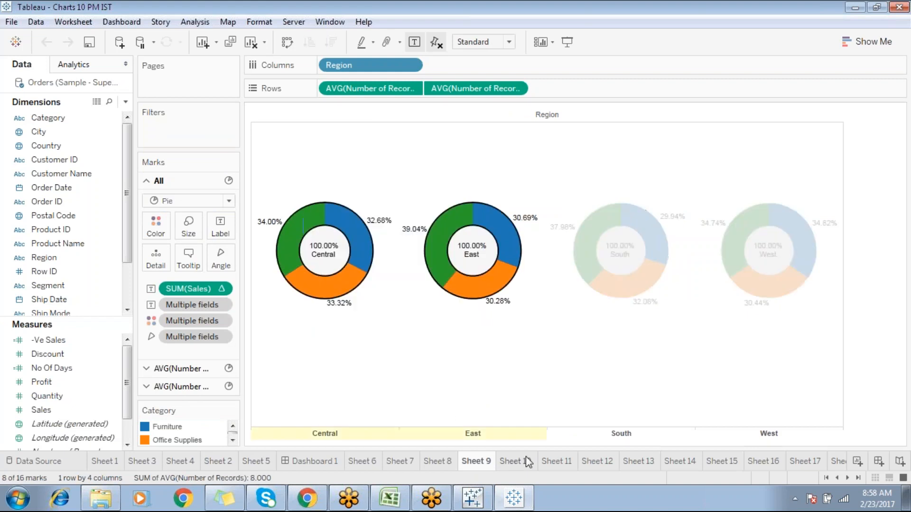
# Review Sheets 10 to 15 and briefly highlight the middle marks of the Sub-Category sales chart on Sheet 15
pyautogui.click(522, 460)
pyautogui.click(557, 461)
pyautogui.click(599, 463)
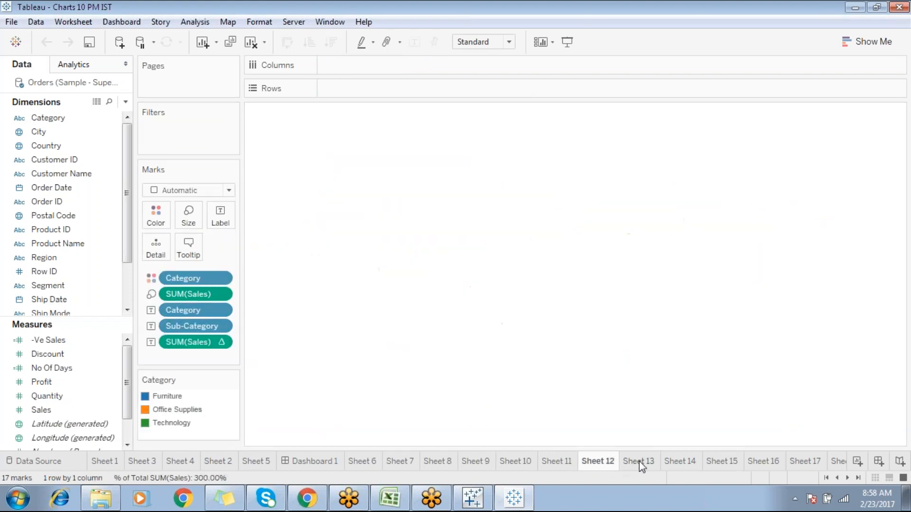
pyautogui.click(639, 461)
pyautogui.click(681, 462)
pyautogui.click(733, 467)
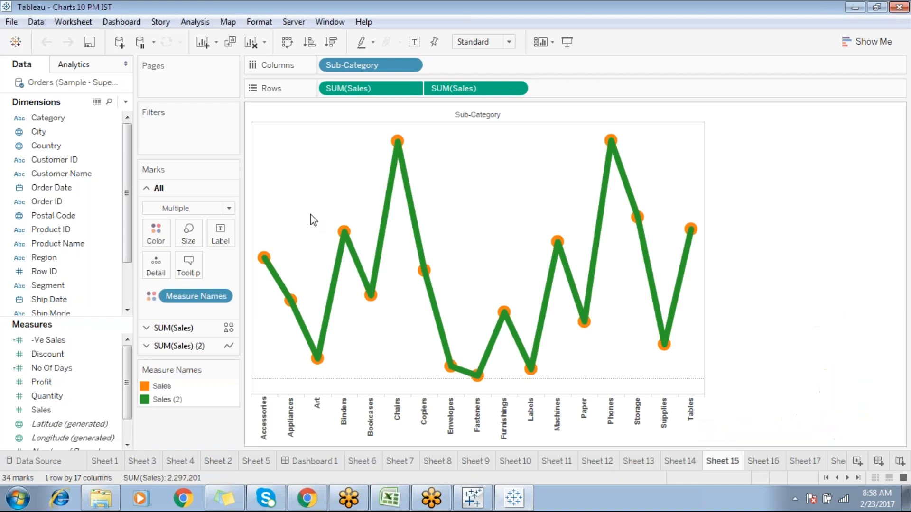
pyautogui.moveTo(302, 142); pyautogui.dragTo(536, 340)
pyautogui.click(563, 346)
# Check Sheets 16, 17 and 19, and close the Charts 10 PM IST workbook
pyautogui.click(773, 462)
pyautogui.click(808, 462)
pyautogui.click(848, 462)
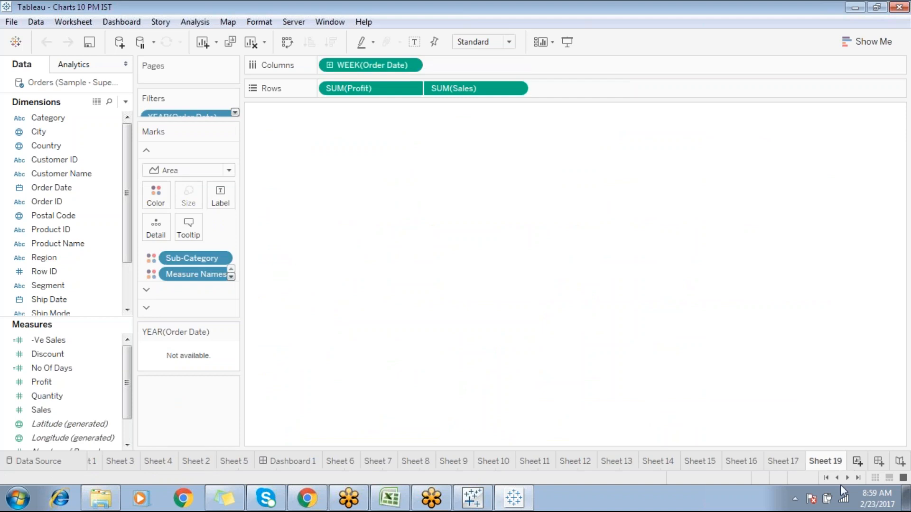
pyautogui.click(899, 7)
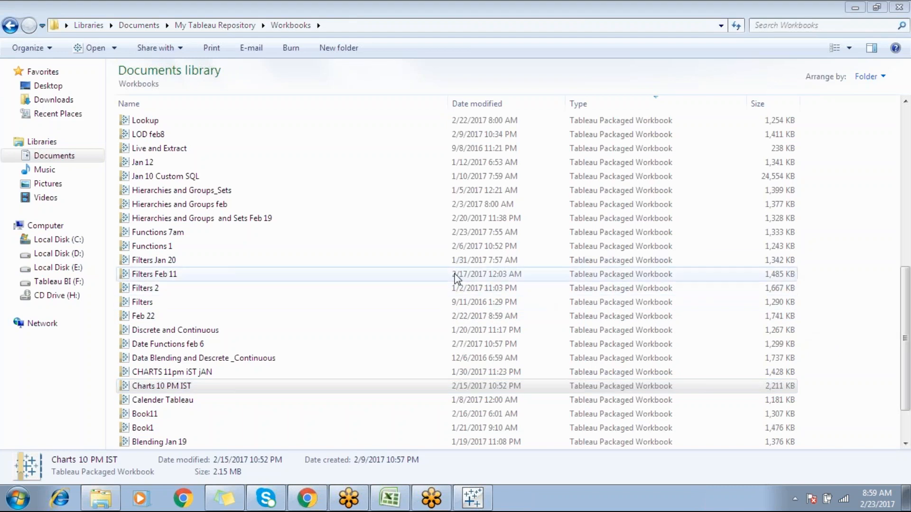
# Switch to the Book1 workbook in Tableau and briefly highlight groups of marks in the Sheet 12 line chart
pyautogui.click(476, 500)
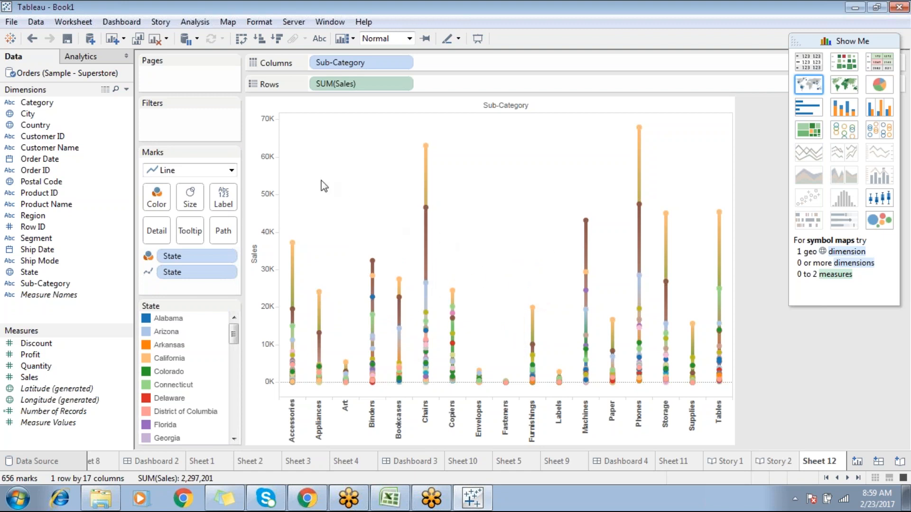
pyautogui.moveTo(306, 171); pyautogui.dragTo(474, 351)
pyautogui.click(418, 196)
pyautogui.moveTo(293, 179); pyautogui.dragTo(590, 346)
pyautogui.click(520, 218)
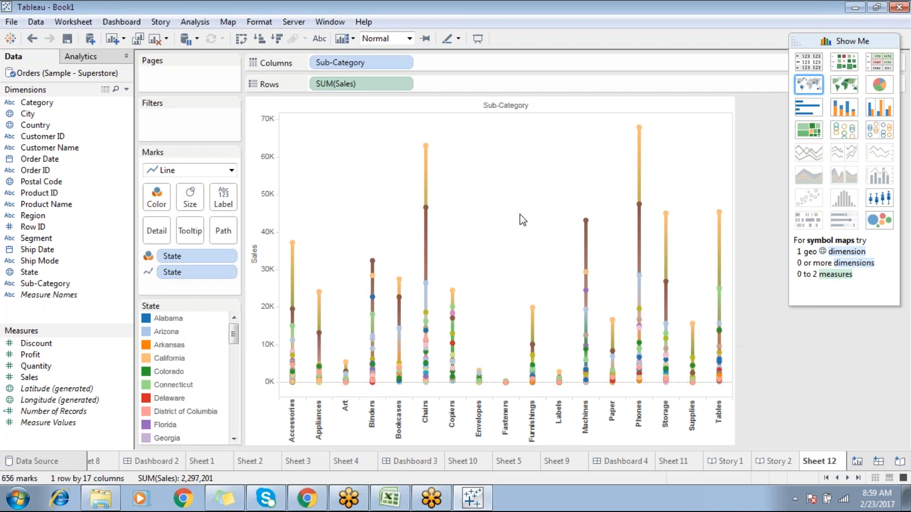